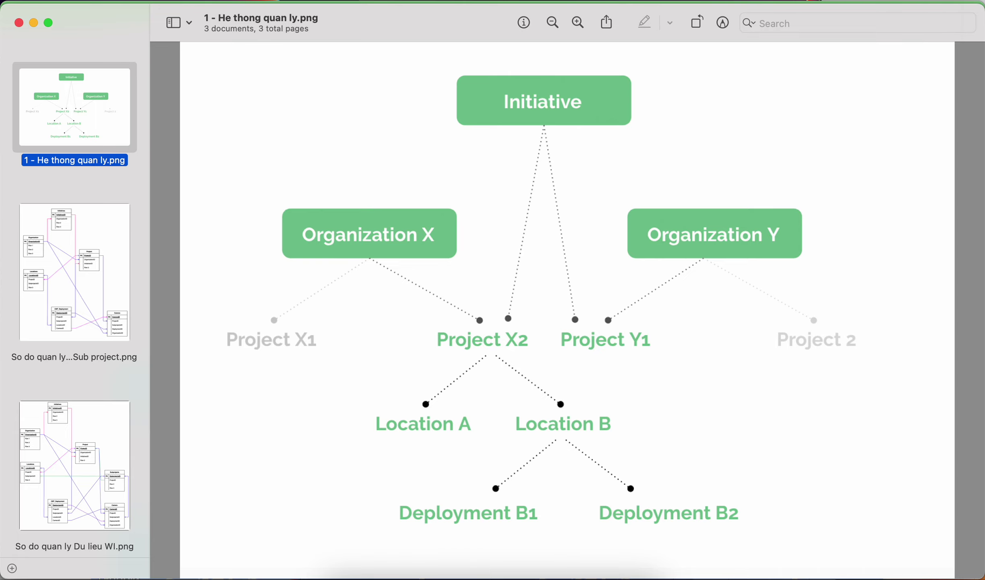
# In the browser, start a New initiative from the Manage page's Create menu.
pyautogui.click(561, 578)
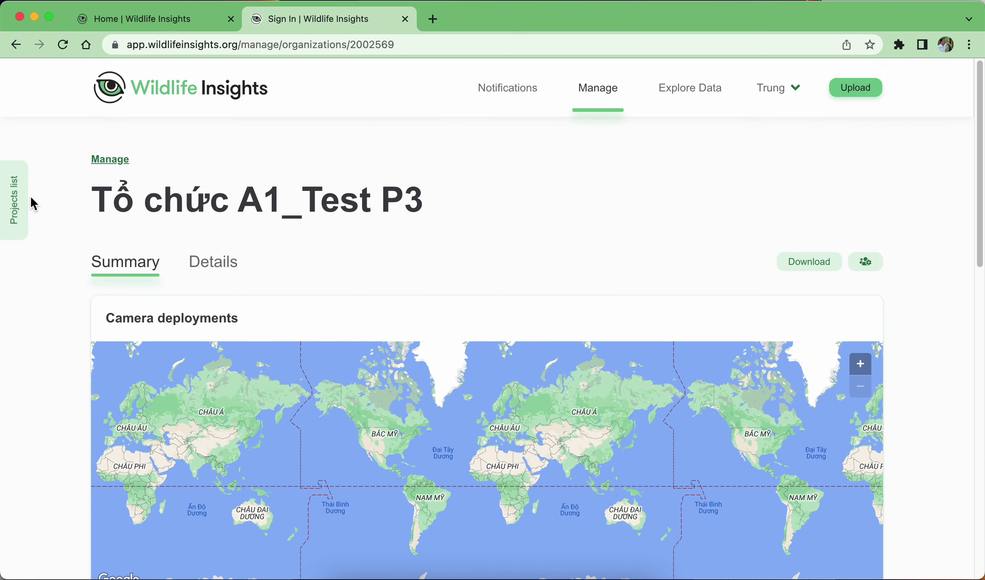
pyautogui.click(599, 91)
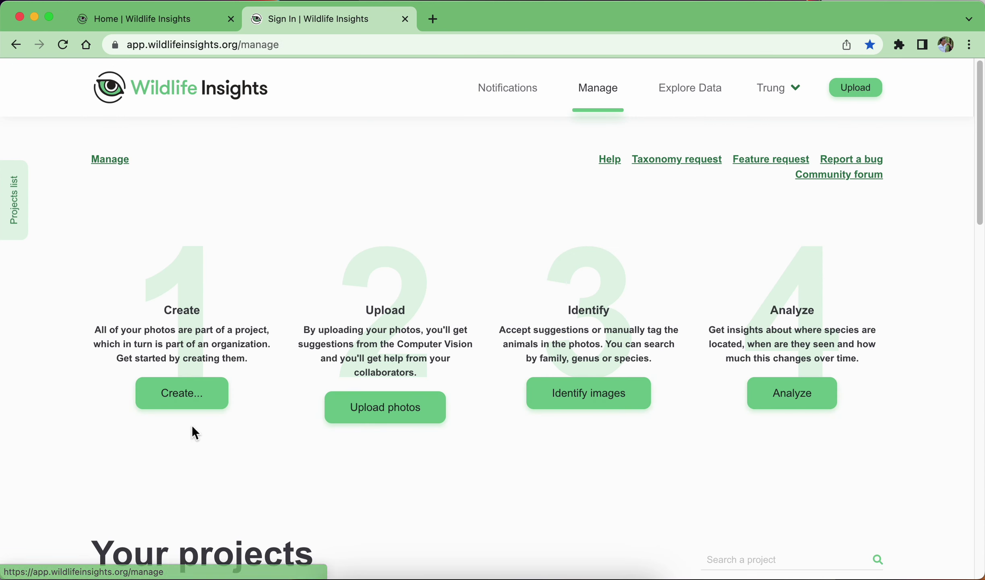
pyautogui.click(187, 409)
pyautogui.click(192, 343)
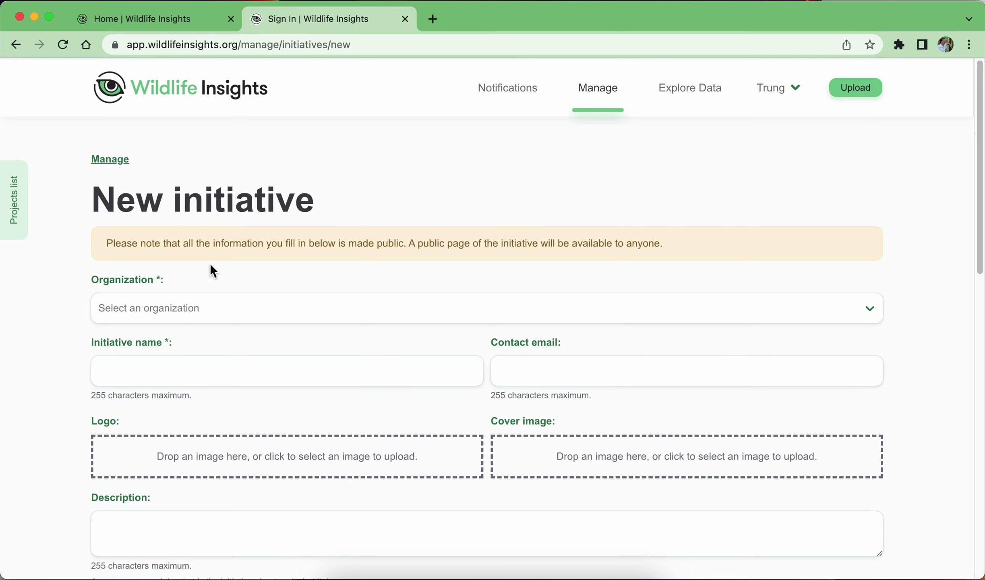
# Choose organization Tổ chức A1_Test P3, name the initiative 'Giám sát loài Heo rừng', and enter the contact e-mail.
pyautogui.click(230, 309)
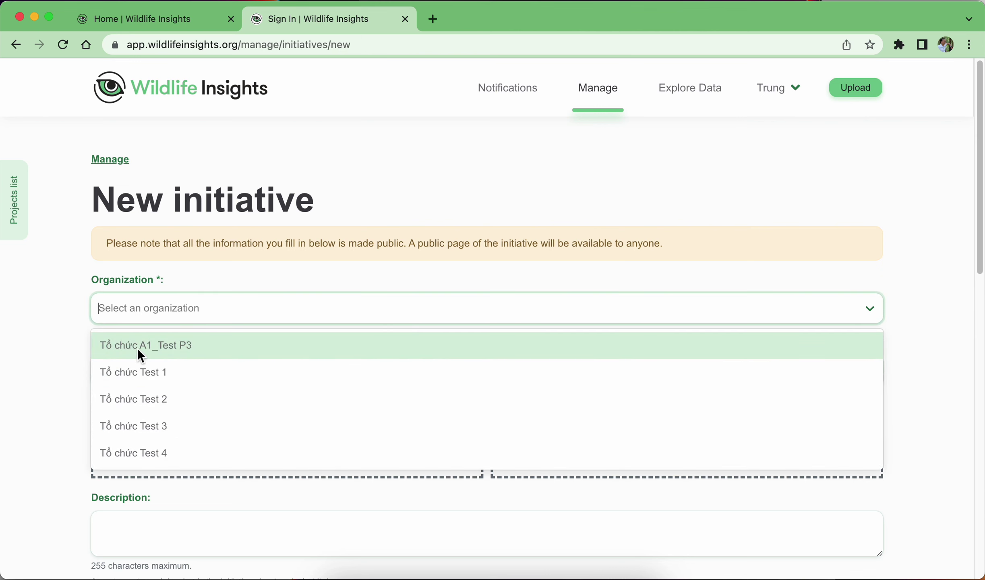
pyautogui.click(176, 346)
pyautogui.click(217, 368)
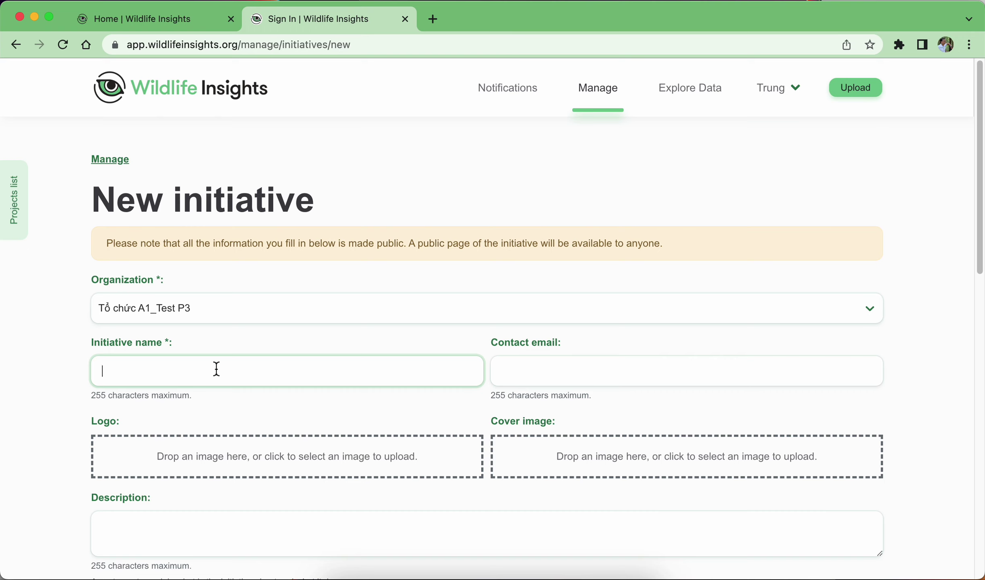
pyautogui.write('Giám ')
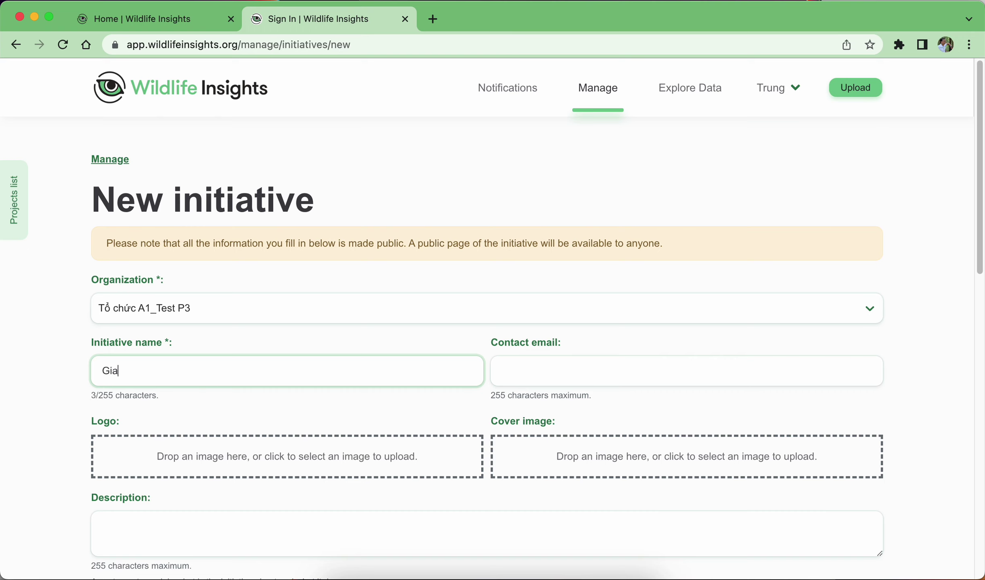
pyautogui.write('sát loài ')
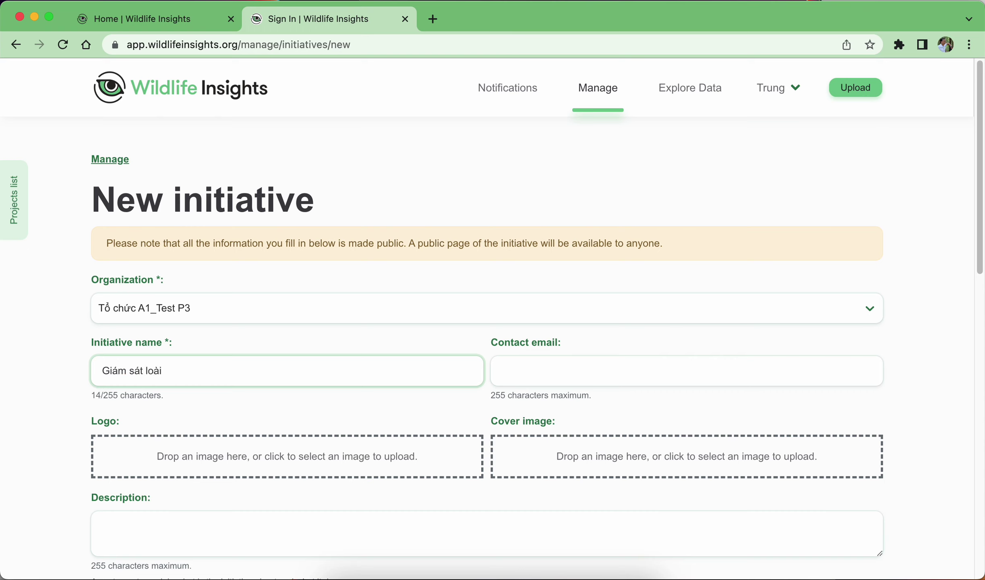
pyautogui.write('Linh')
pyautogui.press('BackSpace')
pyautogui.press('BackSpace')
pyautogui.press('BackSpace')
pyautogui.press('BackSpace')
pyautogui.press('BackSpace')
pyautogui.write('Heo rừng')
pyautogui.click(605, 371)
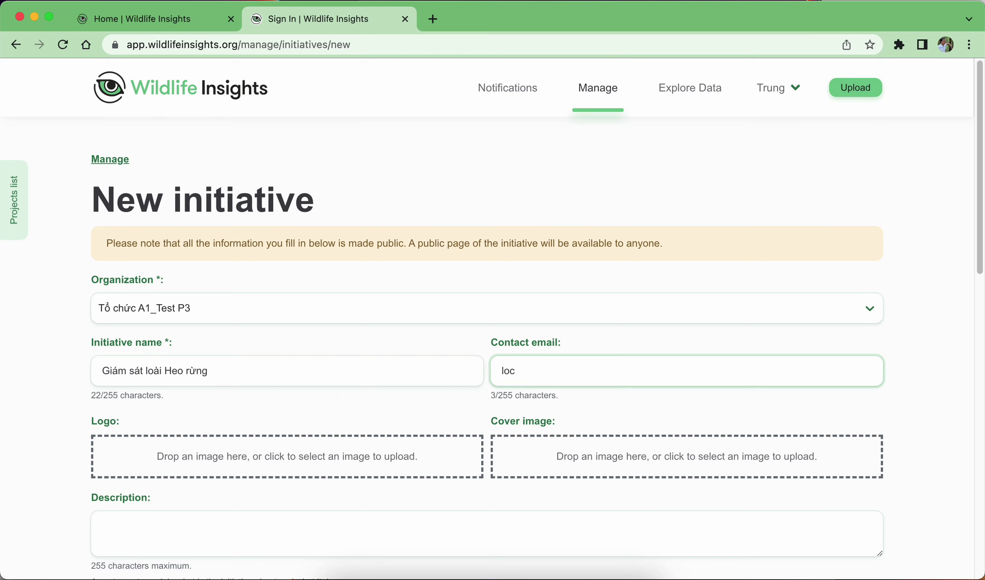
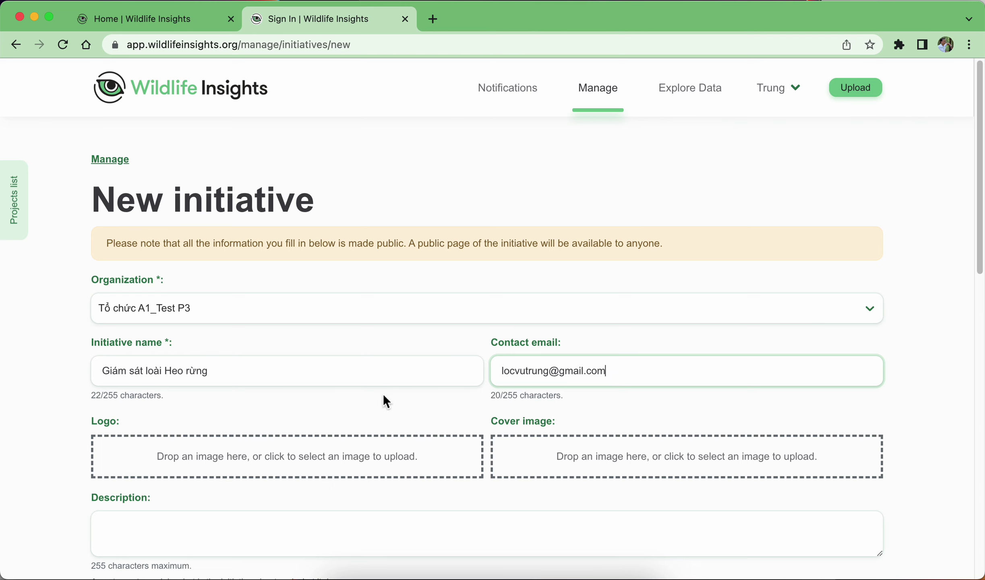
# Move past the optional description and YouTube video URL fields, leaving them blank.
pyautogui.click(359, 411)
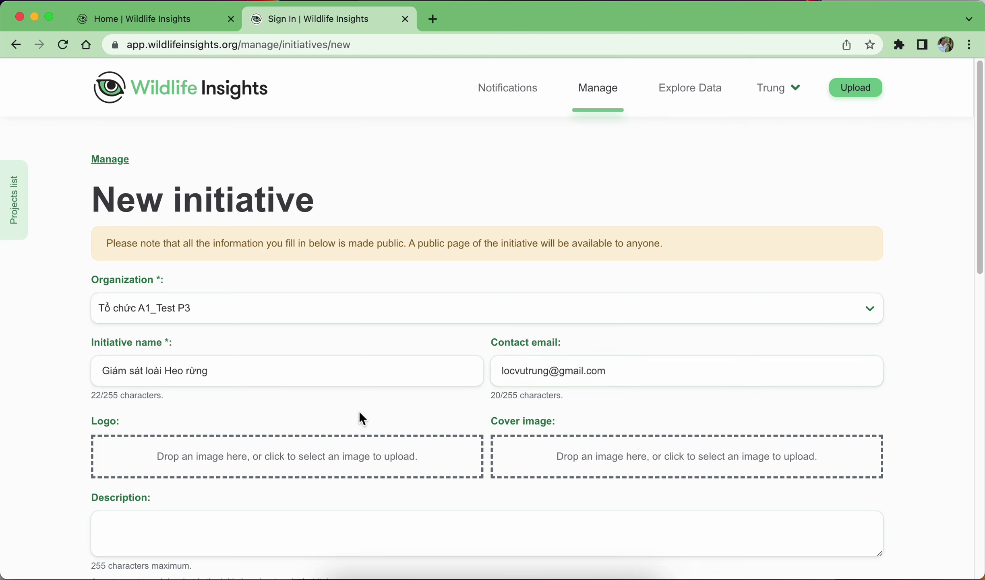
pyautogui.scroll(-1, 358, 411)
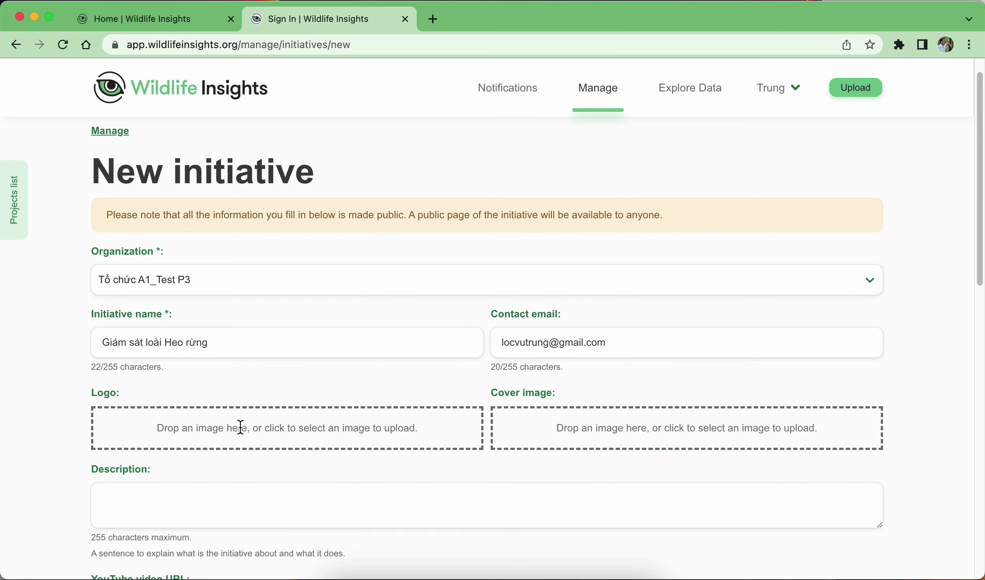
pyautogui.scroll(-1, 402, 423)
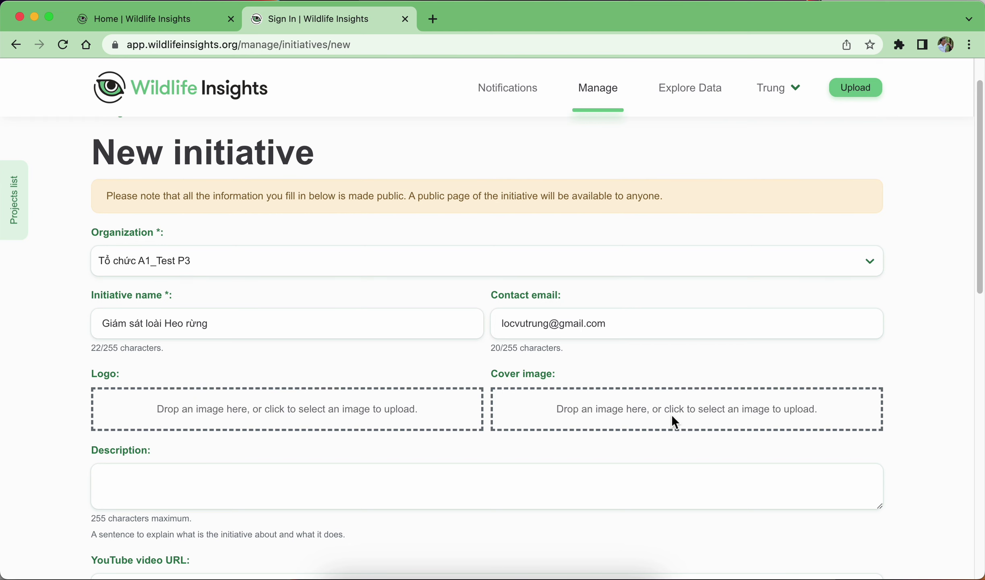
pyautogui.scroll(-2, 520, 435)
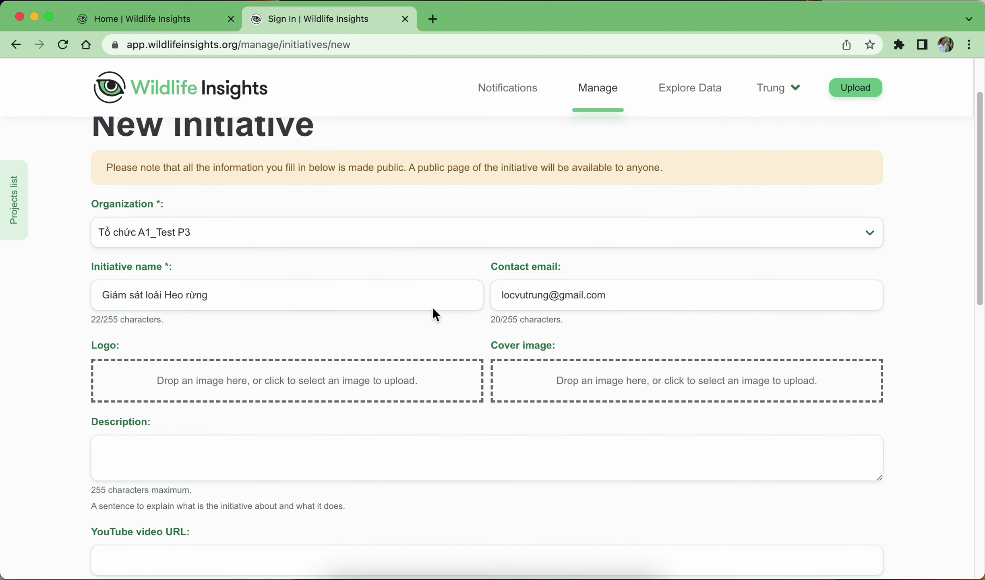
pyautogui.scroll(-1, 447, 329)
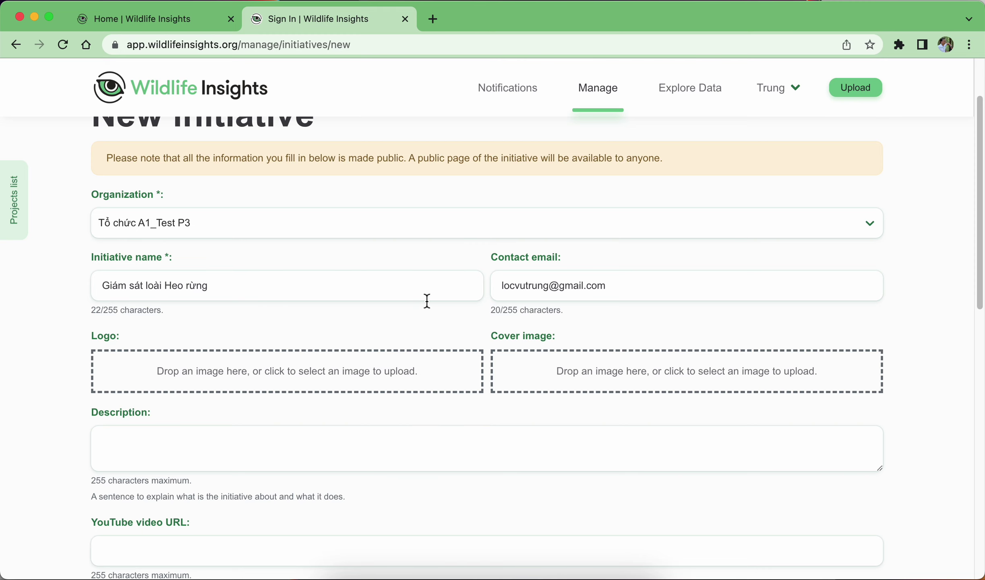
pyautogui.scroll(-3, 441, 290)
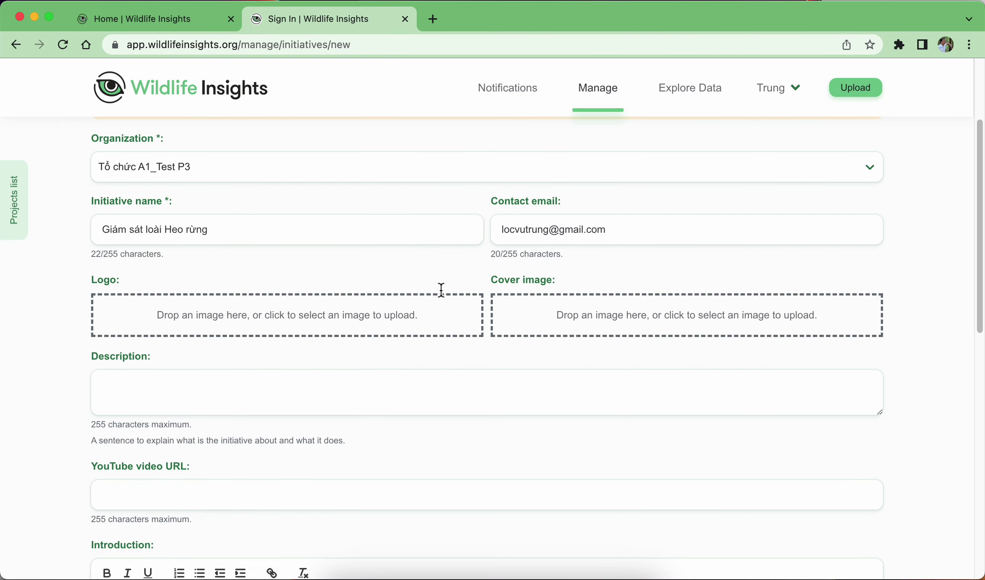
pyautogui.click(200, 391)
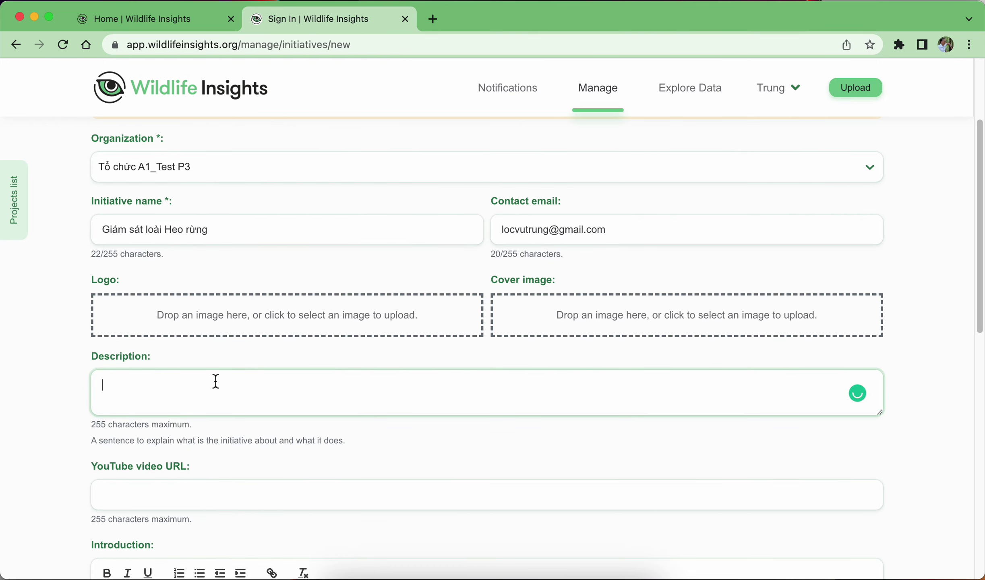
pyautogui.click(243, 494)
# Skip the introduction and contact content fields and submit the form to create the initiative.
pyautogui.scroll(-5, 245, 474)
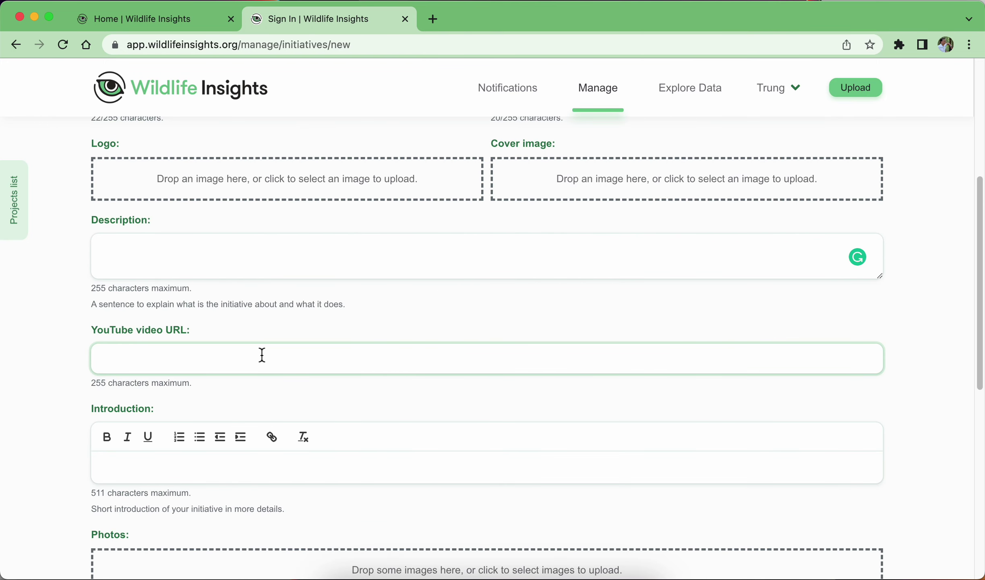
pyautogui.click(191, 468)
pyautogui.scroll(-2, 319, 439)
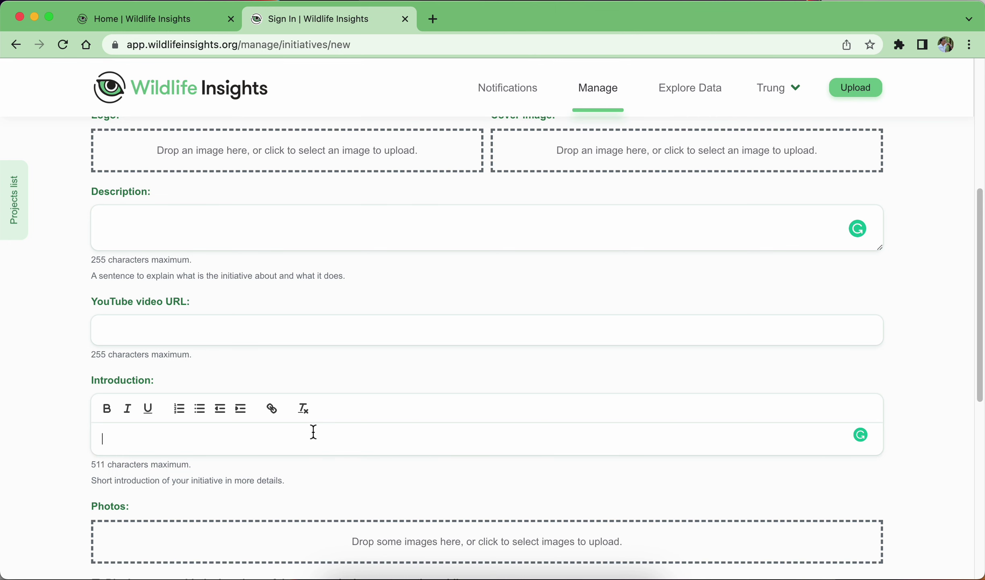
pyautogui.scroll(-3, 318, 431)
pyautogui.scroll(-6, 422, 302)
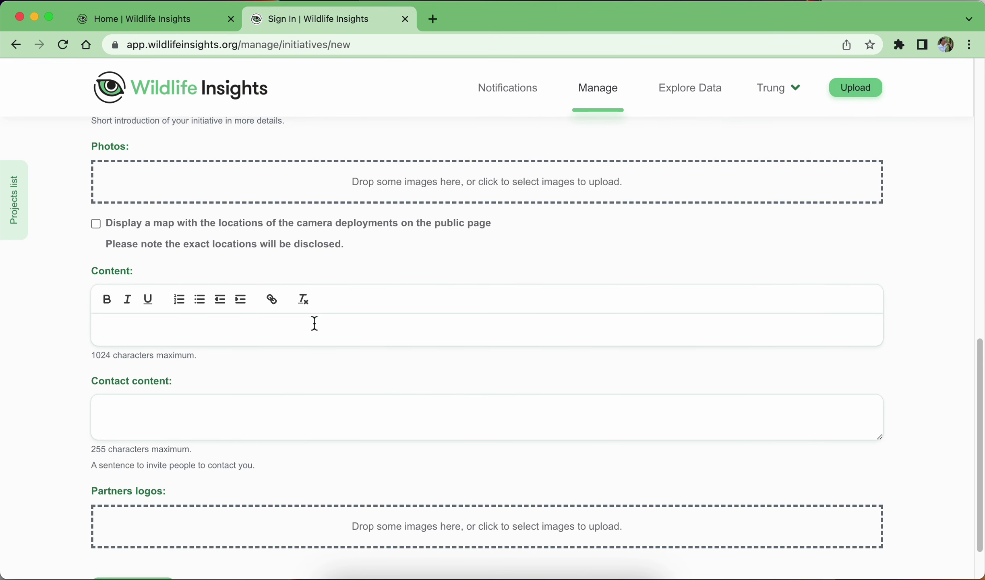
pyautogui.click(268, 411)
pyautogui.scroll(-1, 377, 413)
pyautogui.scroll(-1, 378, 413)
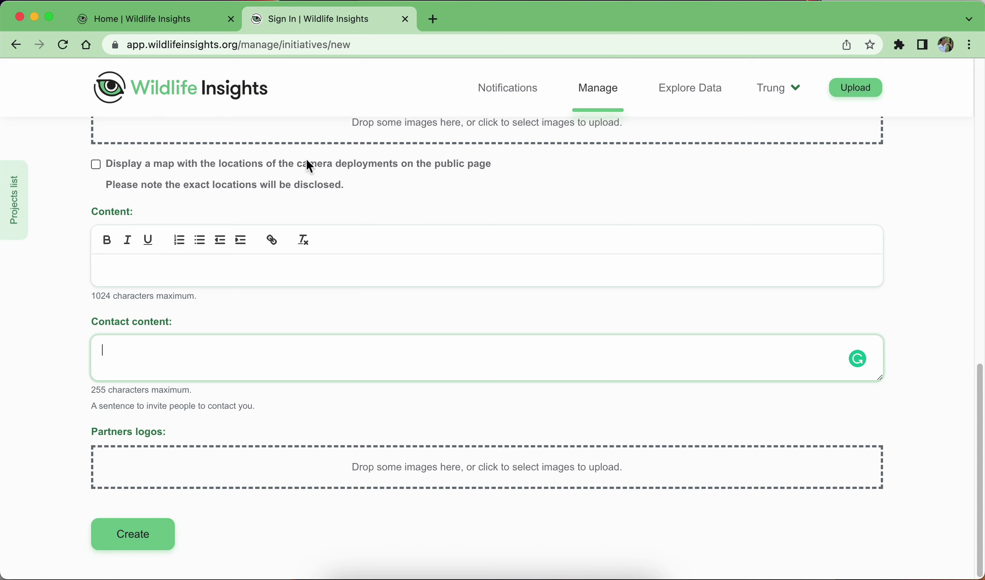
pyautogui.click(153, 538)
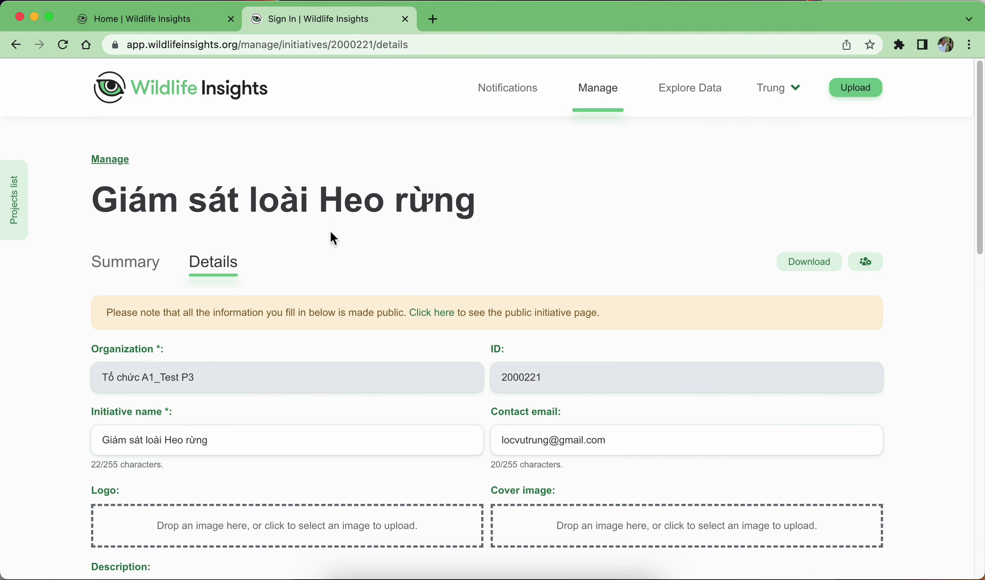
# Confirm Giám sát loài Heo rừng appears in the Manage list, then view the hierarchy diagram in Preview.
pyautogui.click(614, 99)
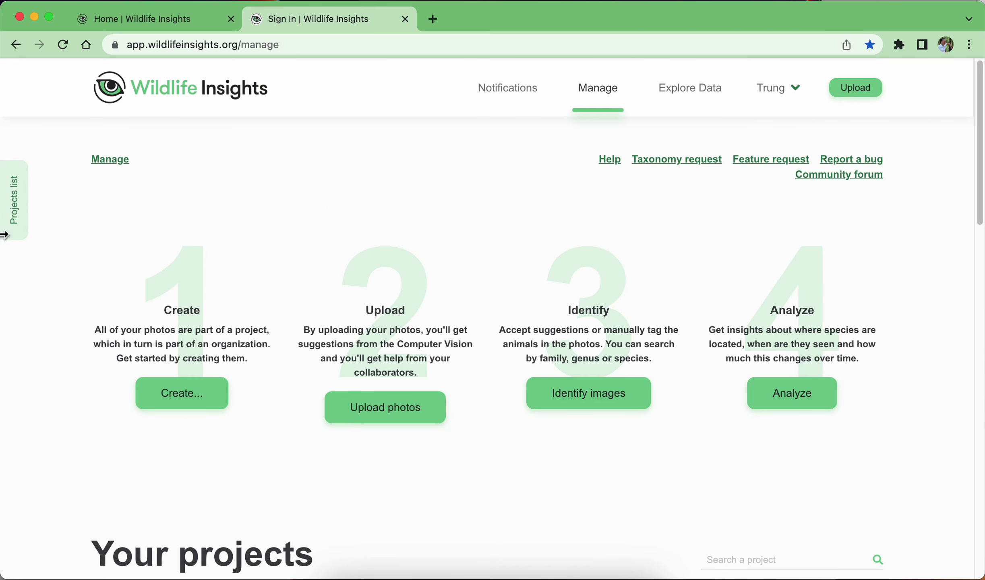
pyautogui.click(20, 217)
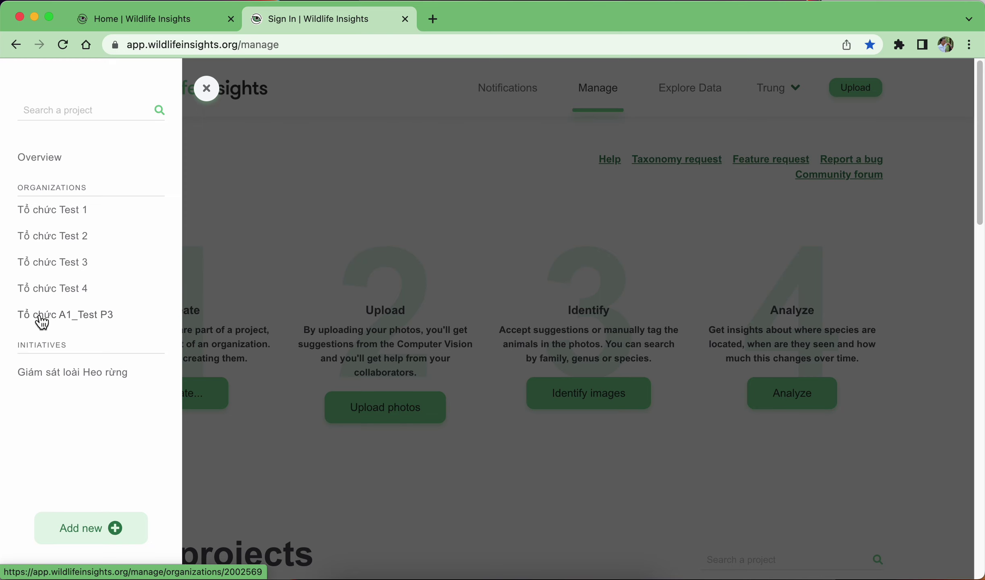
pyautogui.click(524, 174)
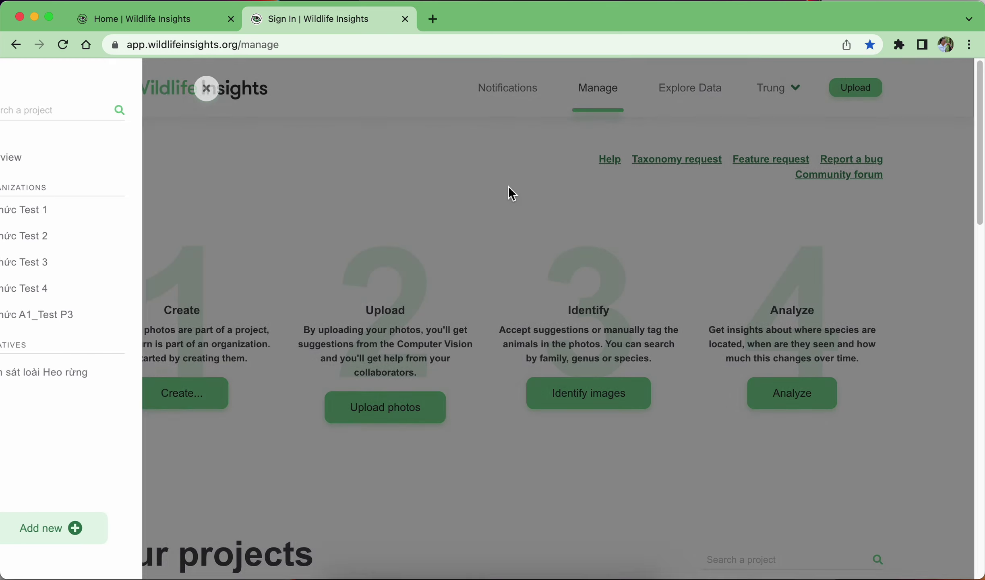
pyautogui.click(585, 575)
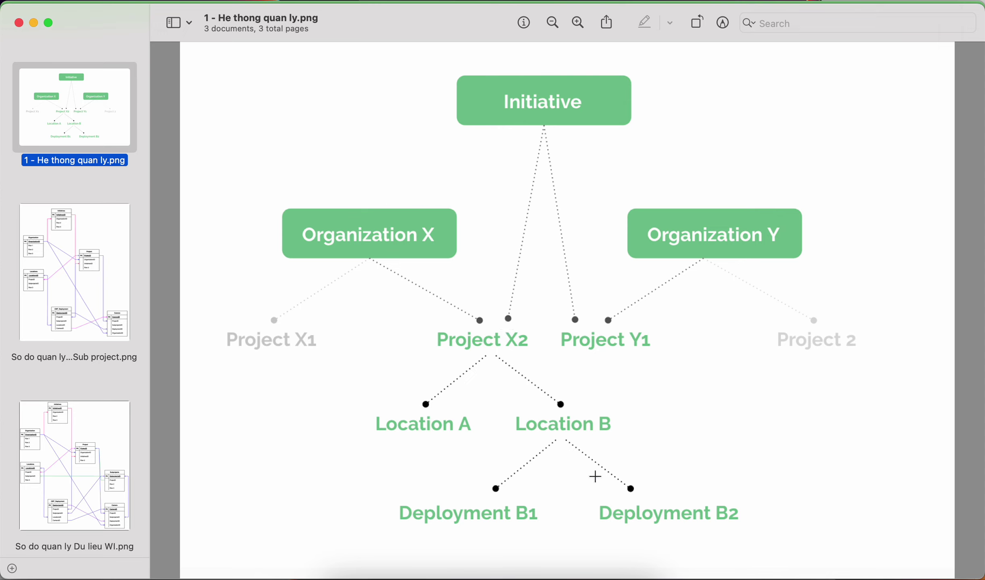
# Back in Wildlife Insights, check the Tổ chức A1_Test P3 page, then start a New project from Manage.
pyautogui.click(561, 575)
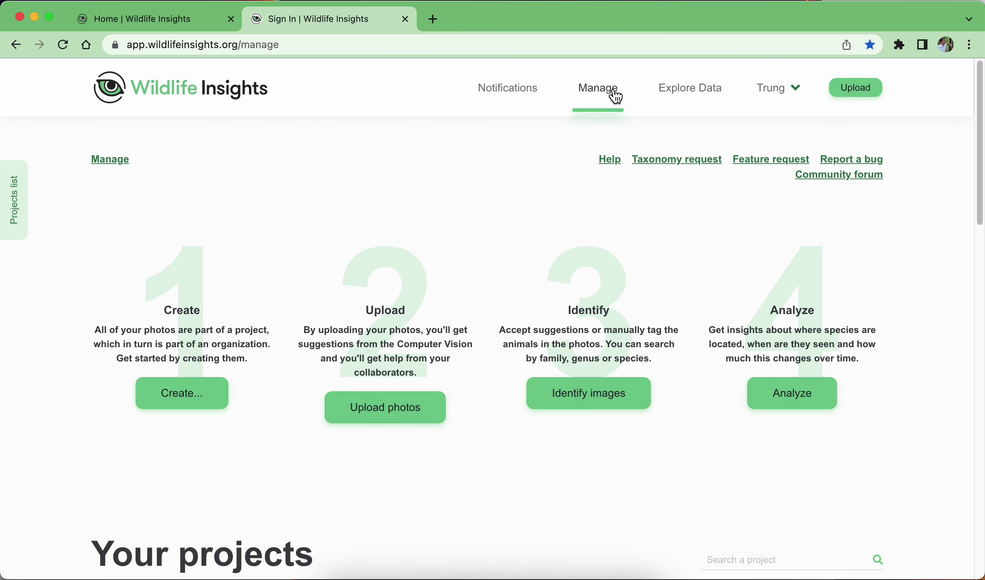
pyautogui.click(209, 406)
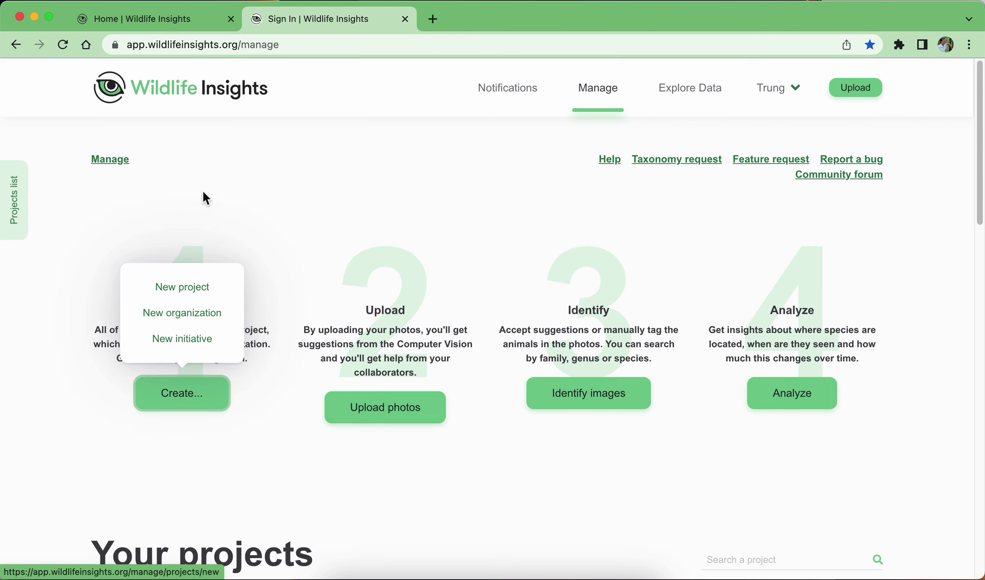
pyautogui.click(20, 192)
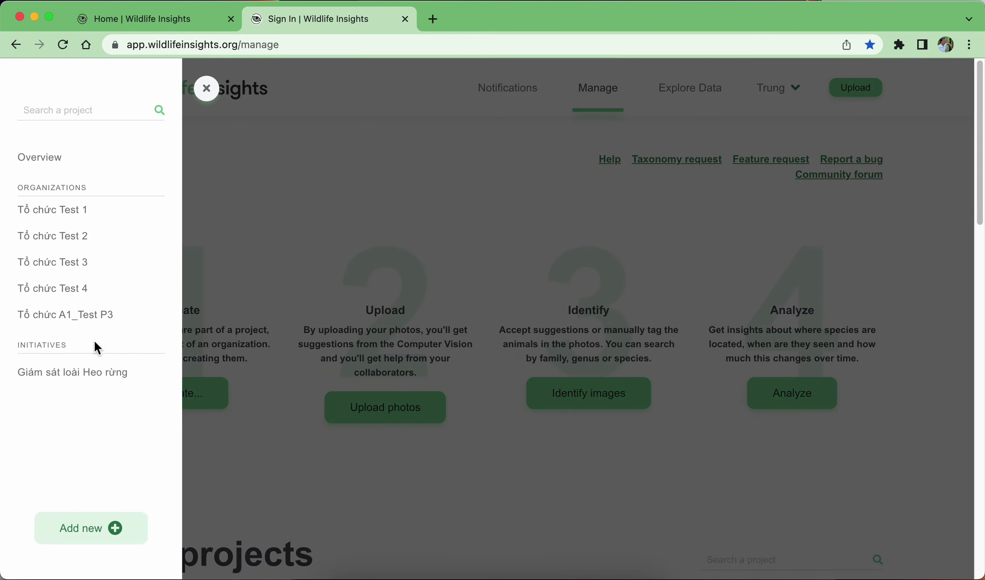
pyautogui.click(59, 317)
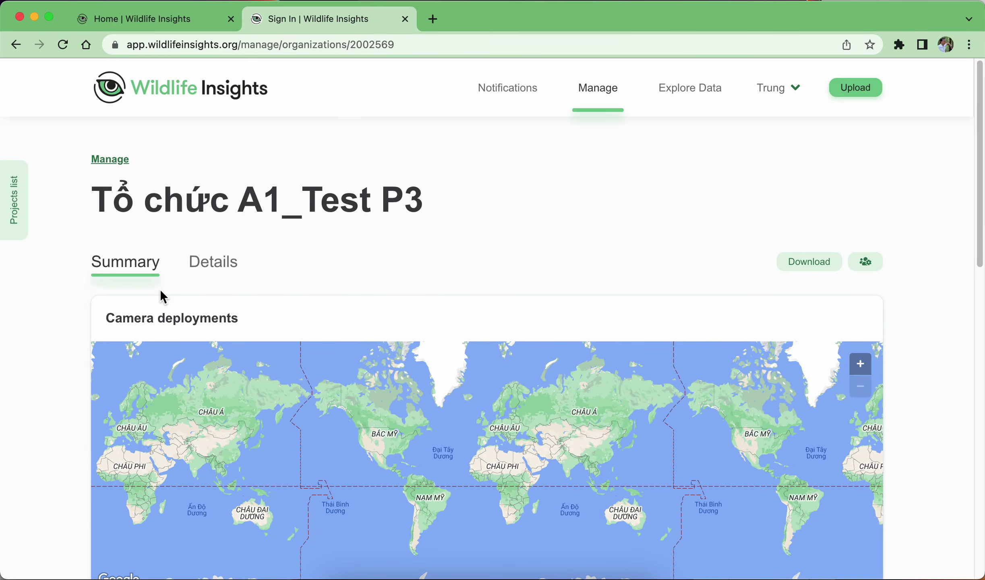
pyautogui.click(599, 91)
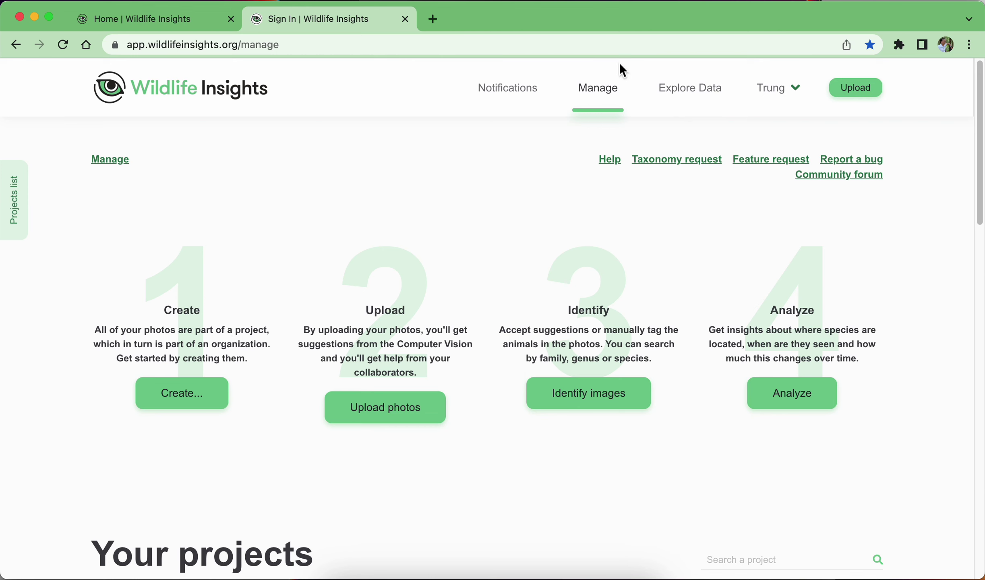
pyautogui.click(186, 394)
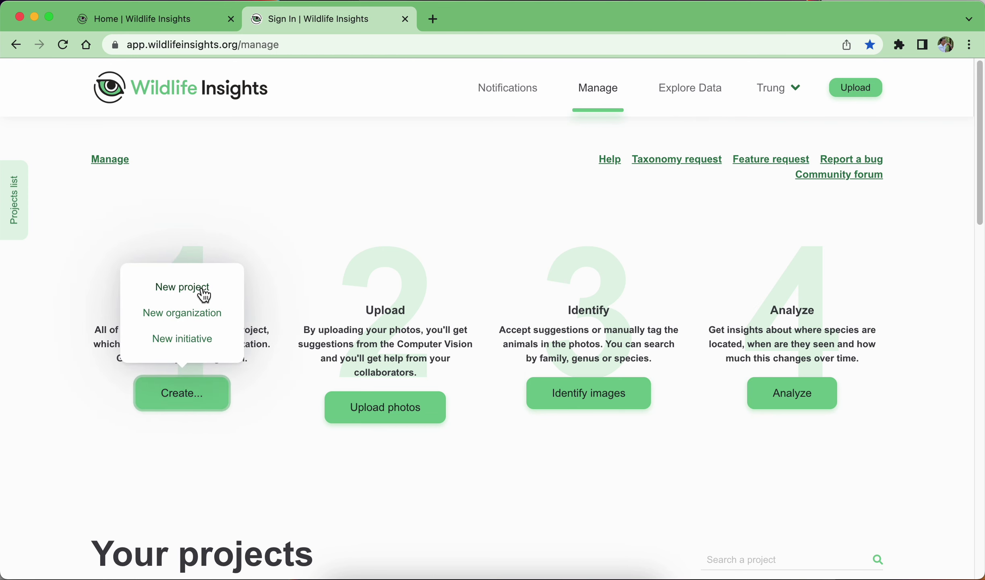
pyautogui.click(200, 287)
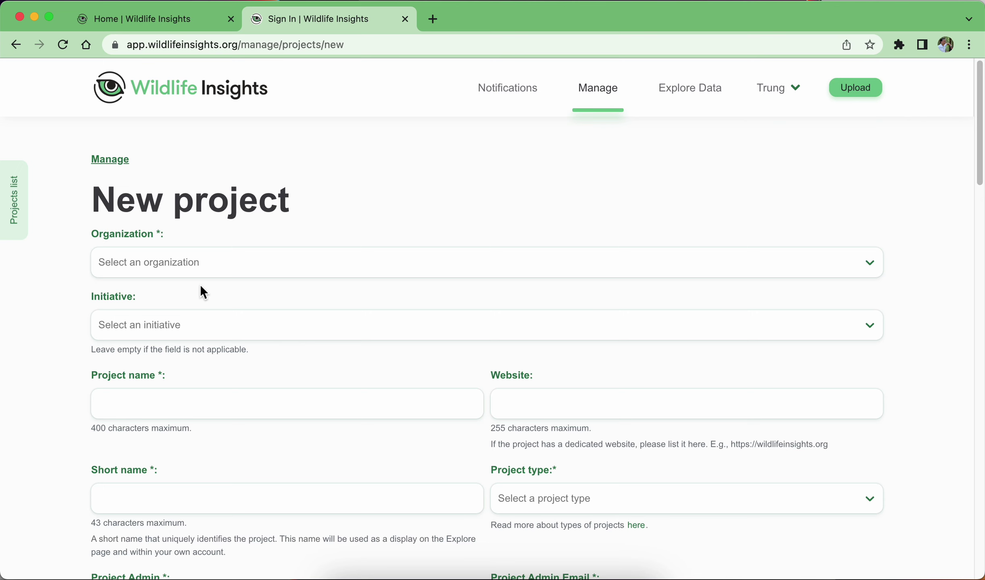
# Select organization Tổ chức A1_Test P3 and initiative Giám sát loài Heo rừng for the project.
pyautogui.click(204, 267)
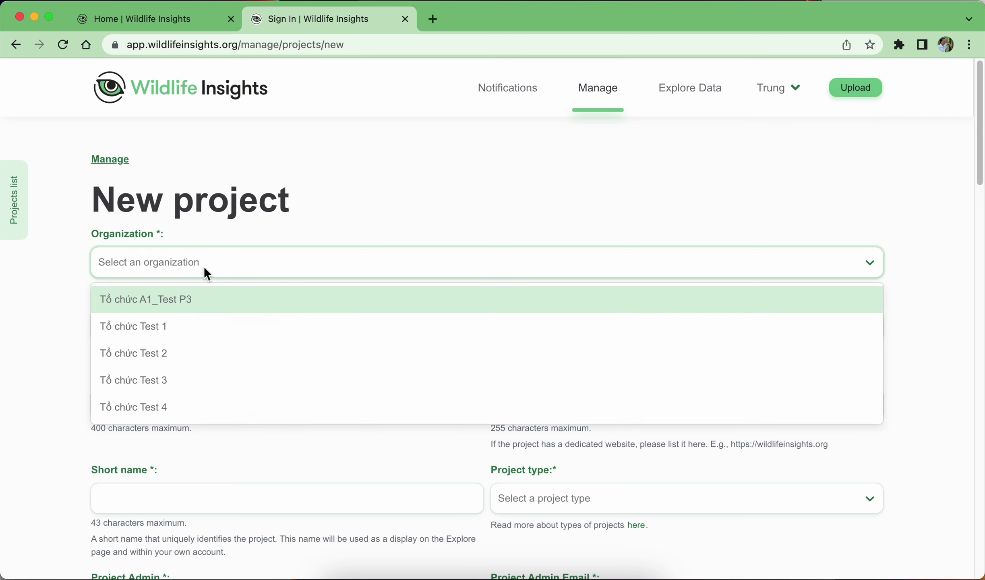
pyautogui.click(161, 298)
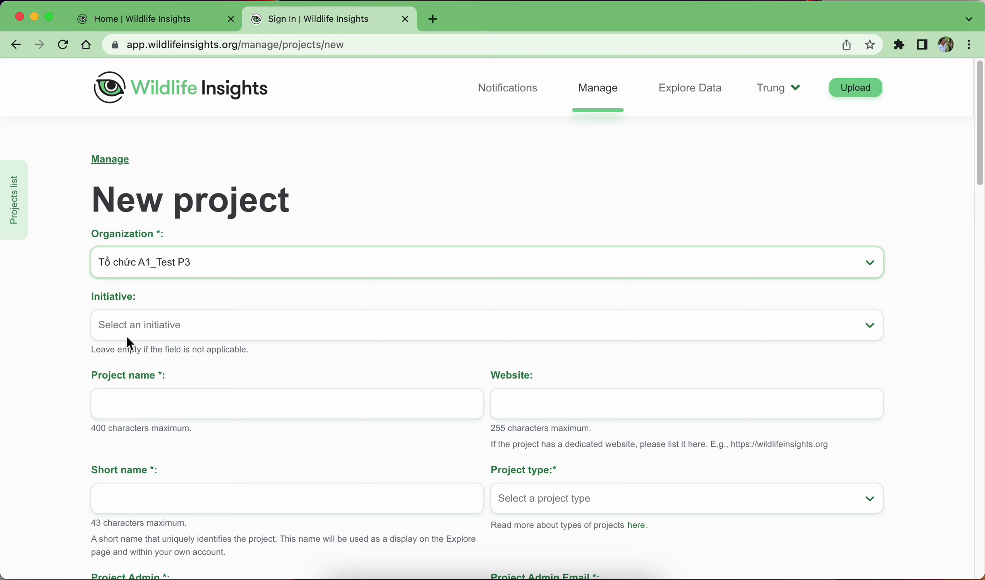
pyautogui.click(150, 331)
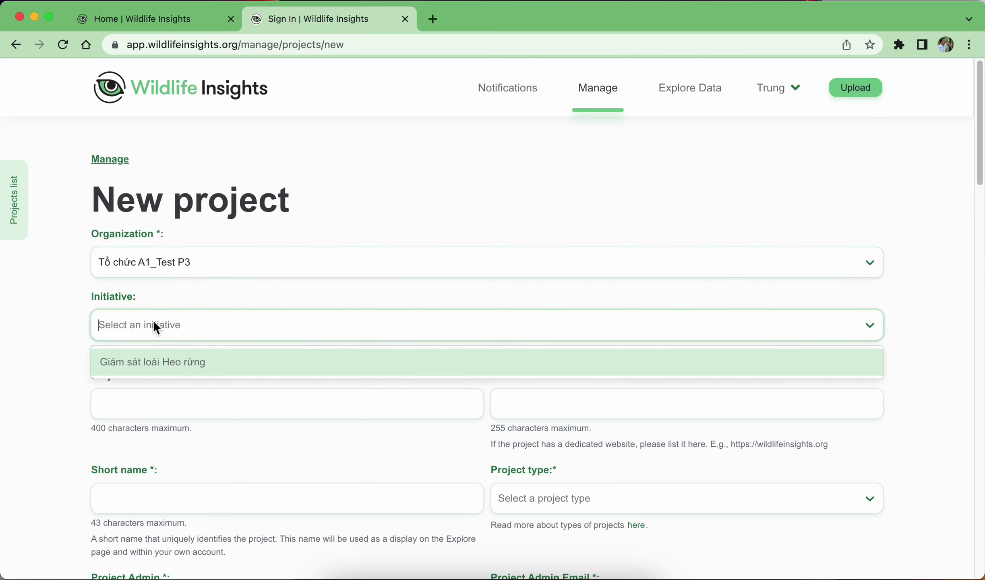
pyautogui.click(114, 361)
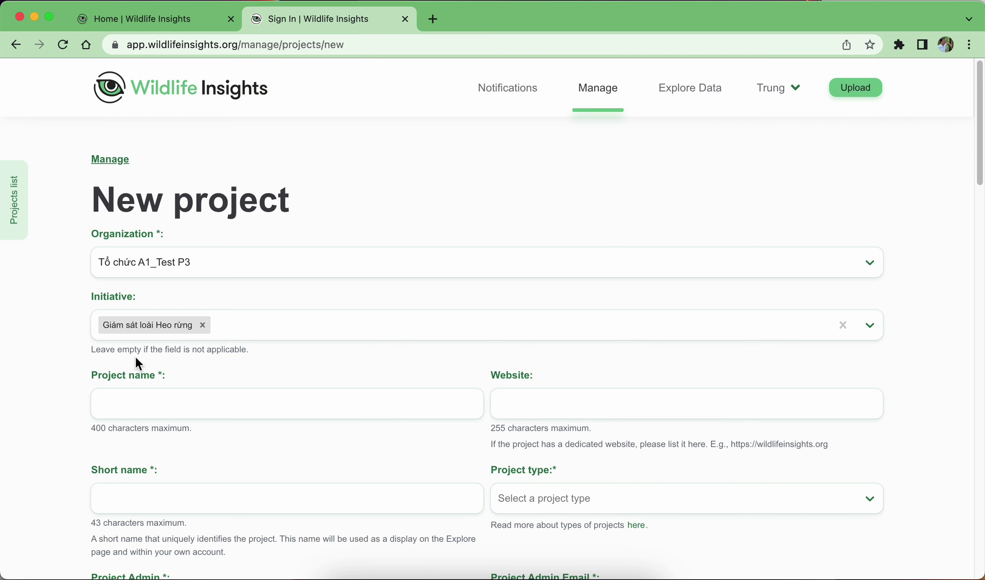
pyautogui.click(586, 573)
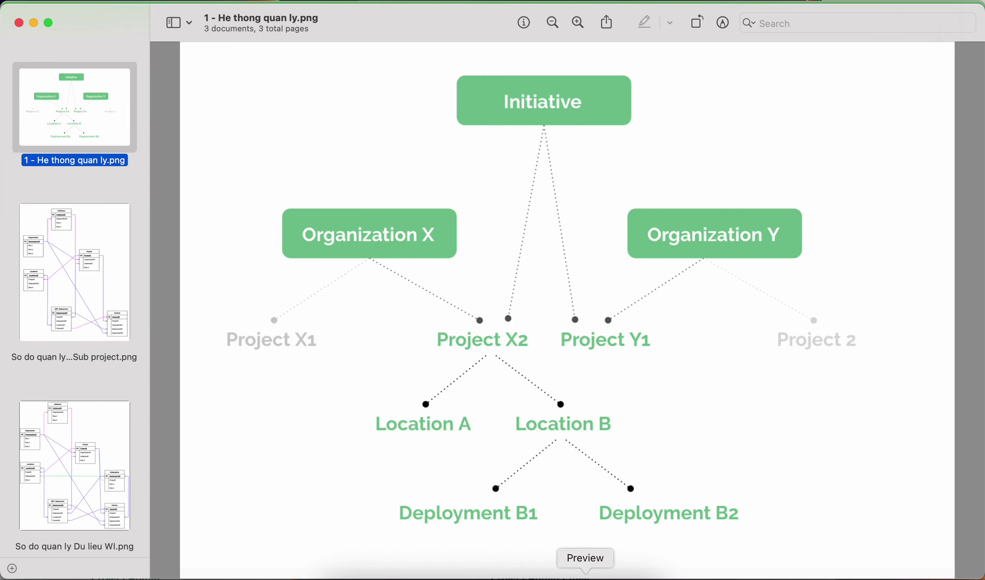
pyautogui.click(90, 287)
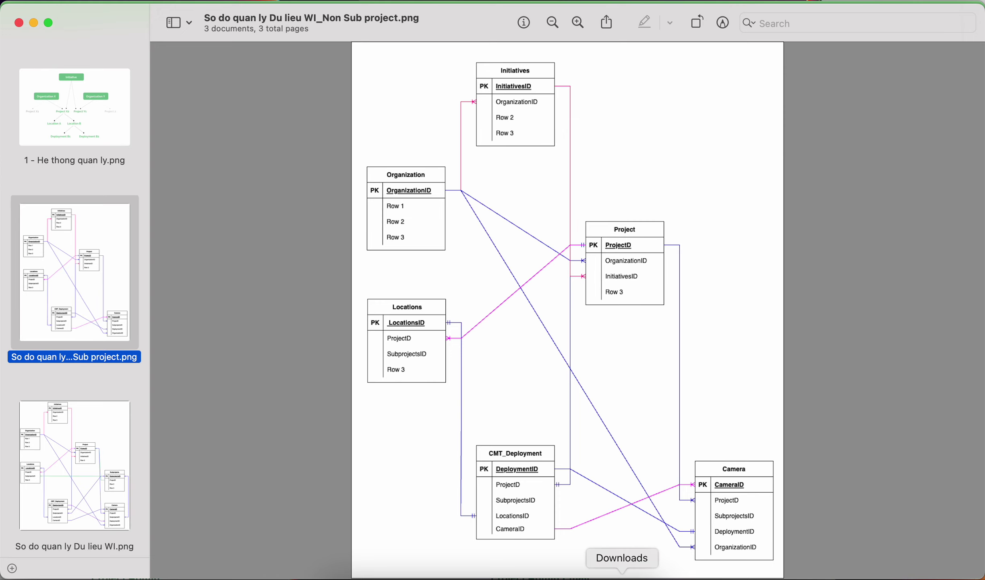
pyautogui.click(560, 575)
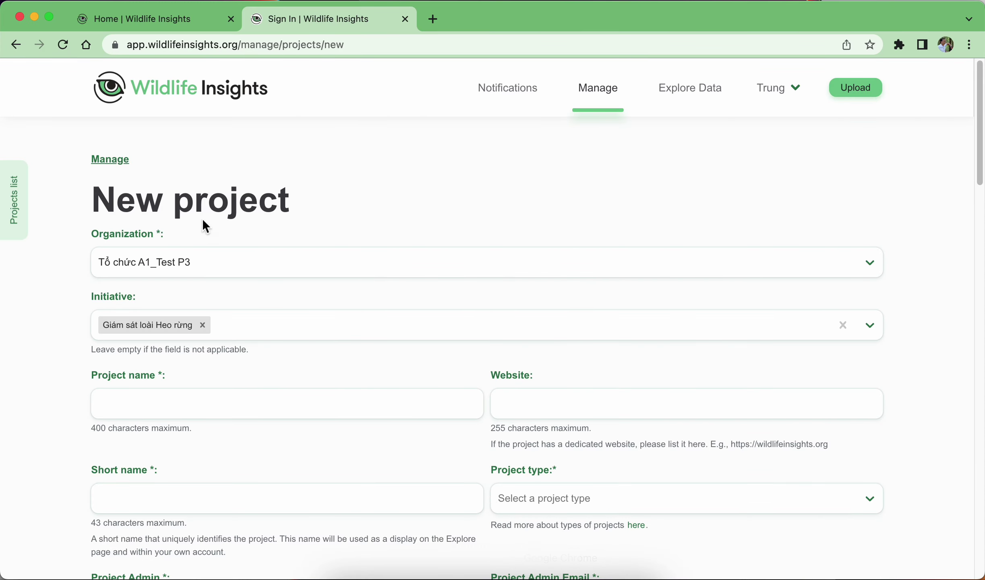
# Enter 'Giám sát heo rừng' as the project name.
pyautogui.click(210, 408)
pyautogui.scroll(-3, 210, 409)
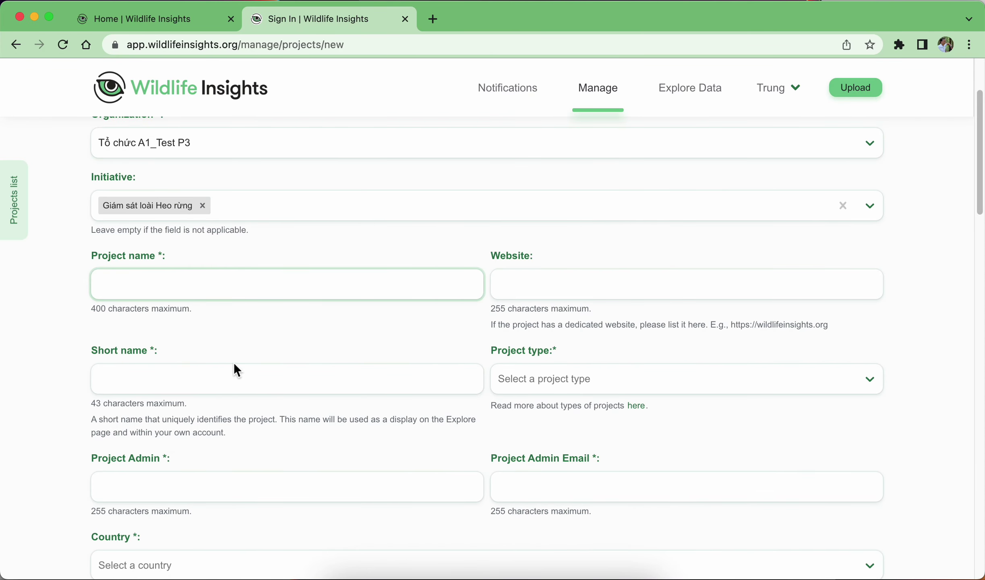
pyautogui.scroll(1, 236, 355)
pyautogui.write('Heo_')
pyautogui.press('BackSpace')
pyautogui.press('BackSpace')
pyautogui.press('BackSpace')
pyautogui.press('BackSpace')
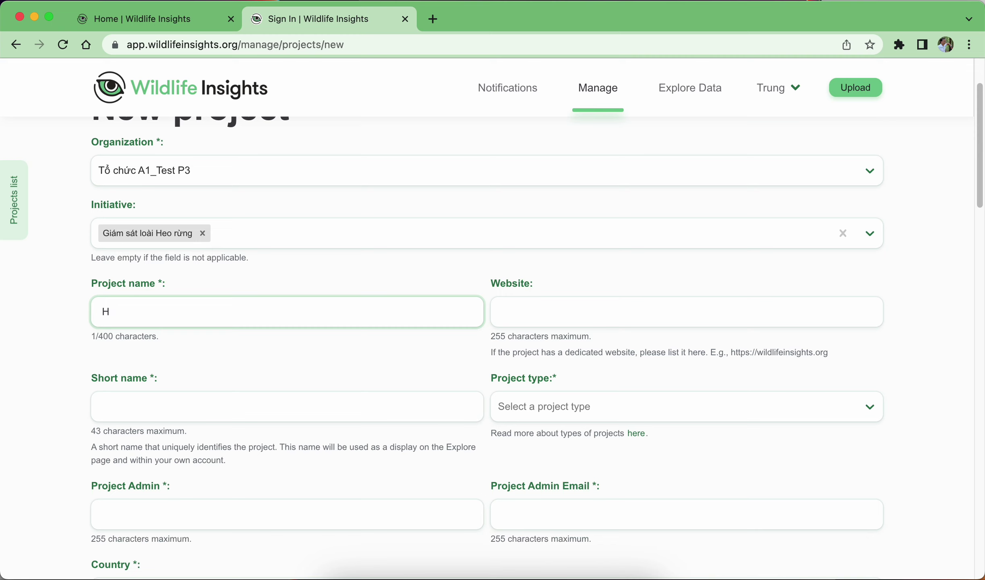
pyautogui.write('Giám')
pyautogui.write('sát heo rừng')
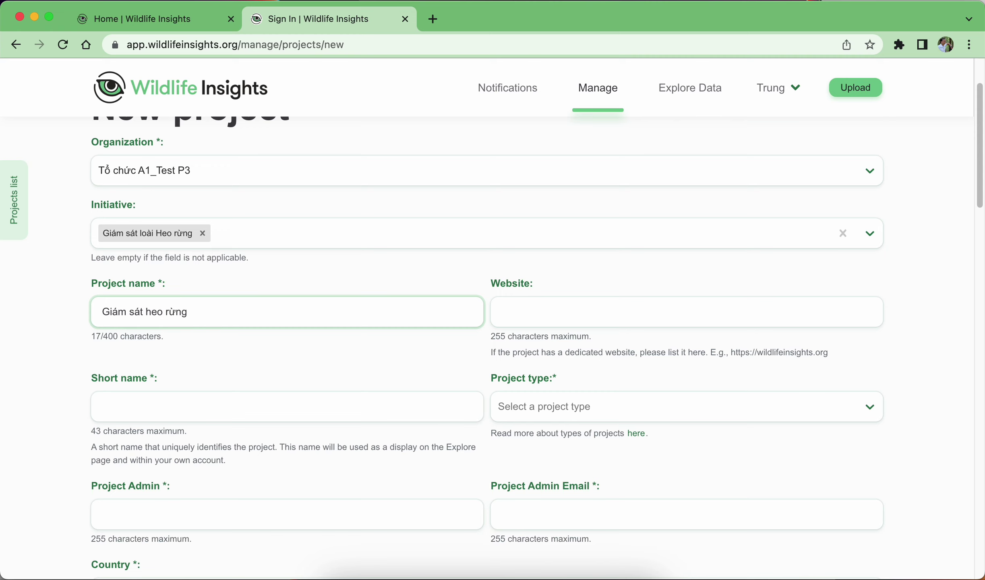
# Set the project short name to Heorung_P3, trimming the initially typed 'Heo_rung_Test P3'.
pyautogui.click(280, 401)
pyautogui.write('H')
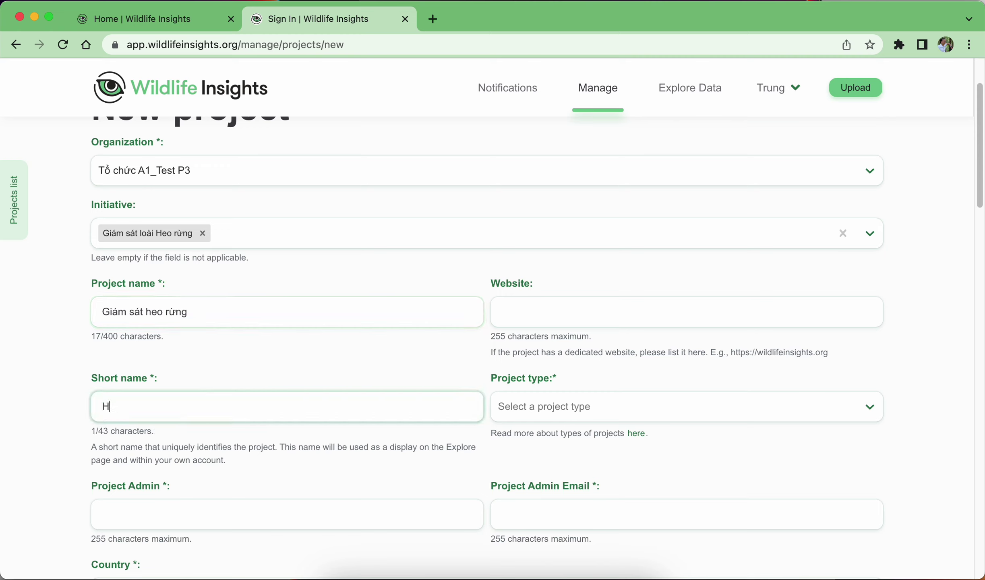
pyautogui.write('eo_rung_T')
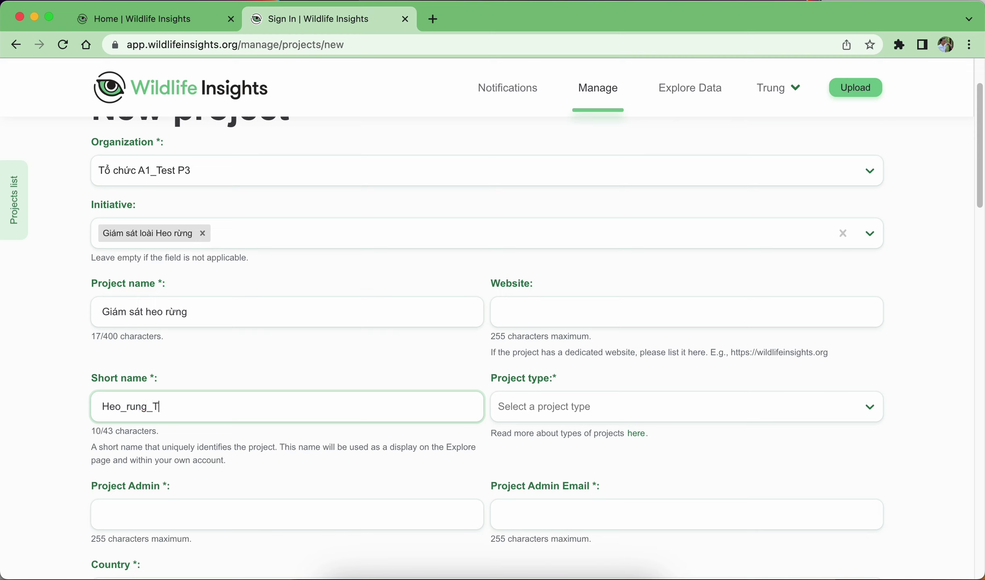
pyautogui.write('est P3')
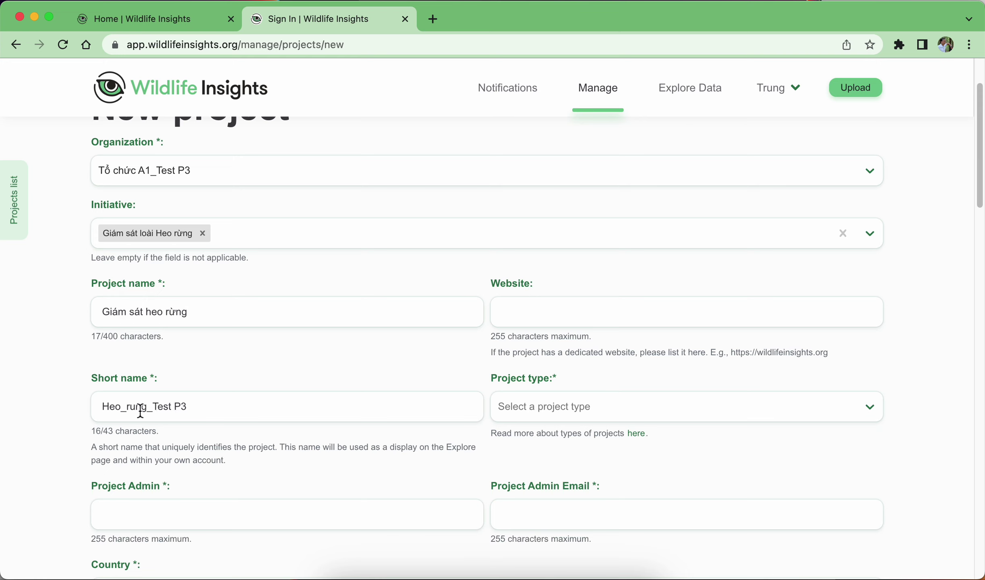
pyautogui.click(127, 407)
pyautogui.press('BackSpace')
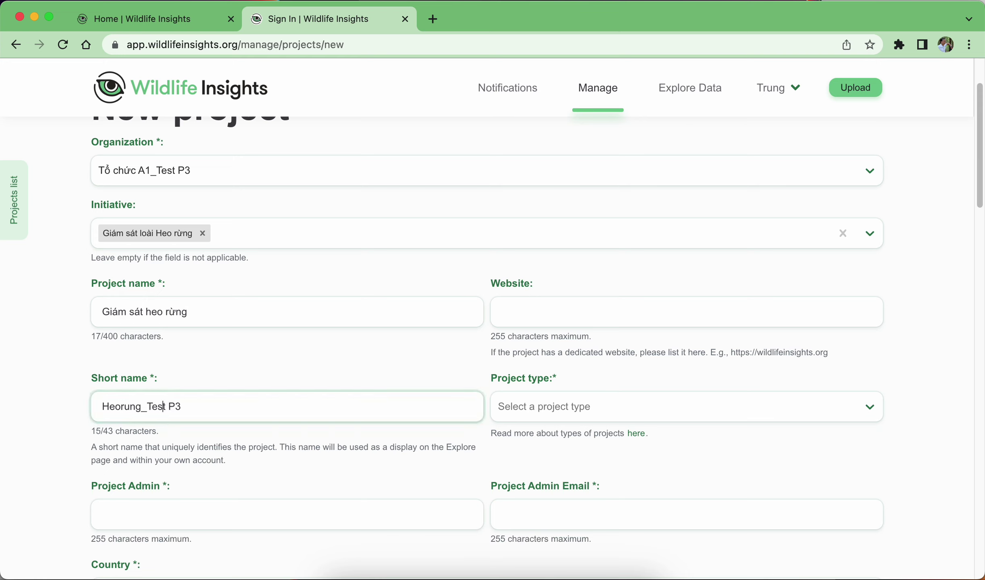
pyautogui.press('BackSpace')
pyautogui.press('BackSpace')
pyautogui.press('BackSpace')
pyautogui.press('BackSpace')
pyautogui.press('BackSpace')
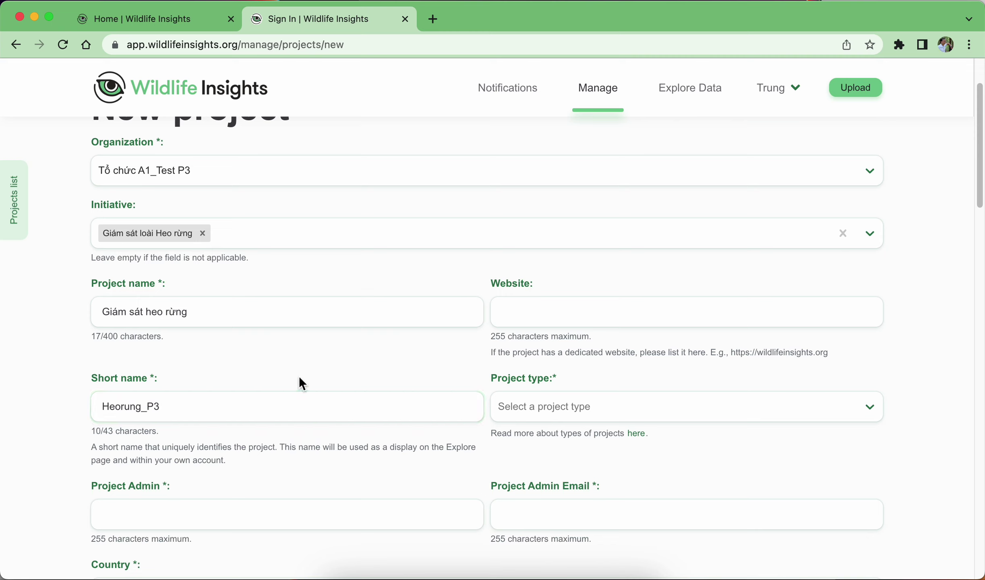
pyautogui.click(566, 314)
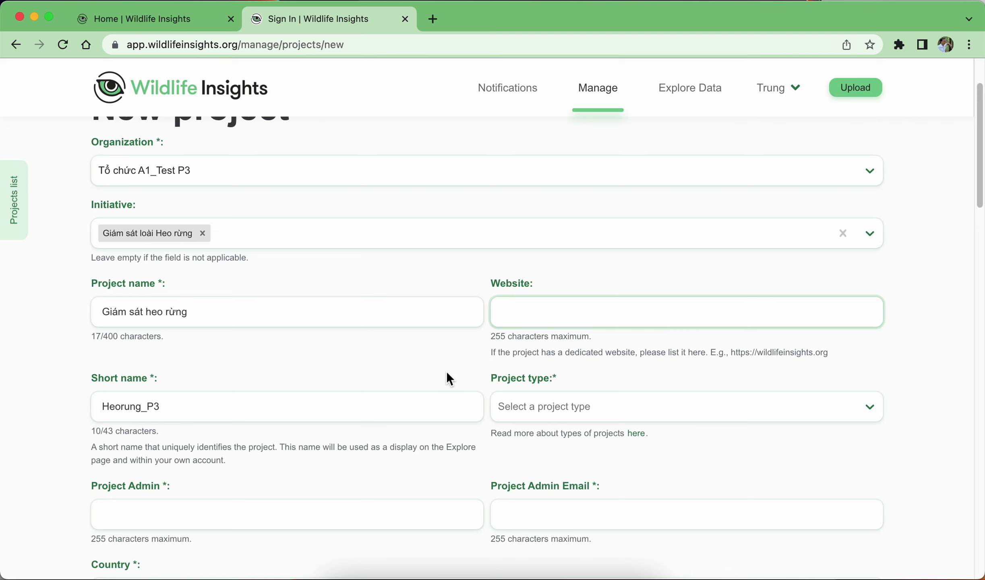
pyautogui.click(337, 411)
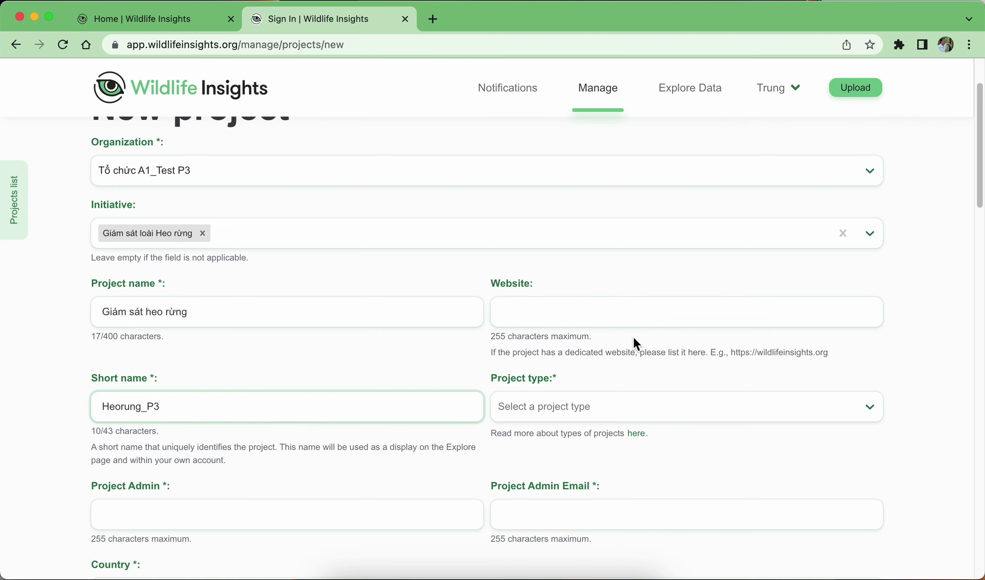
pyautogui.scroll(-1, 634, 338)
pyautogui.click(656, 367)
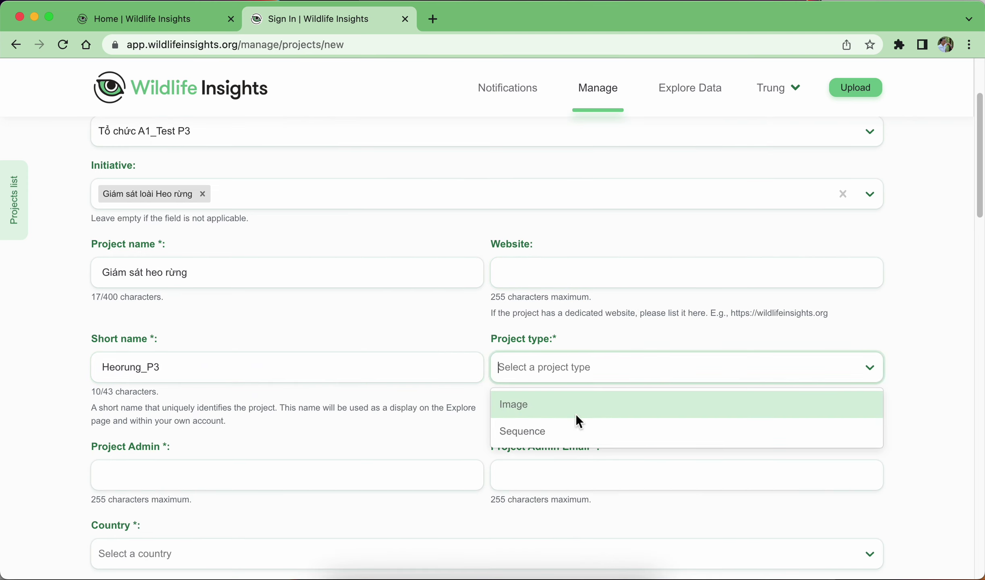
# Choose Image as the project type and fill in the project admin's name and e-mail.
pyautogui.click(540, 406)
pyautogui.scroll(-2, 321, 467)
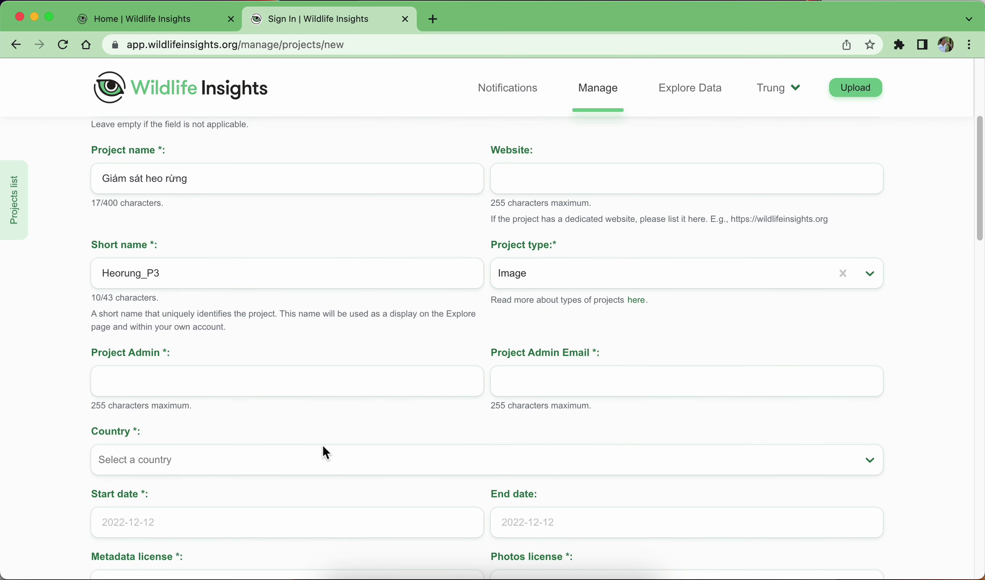
pyautogui.click(138, 374)
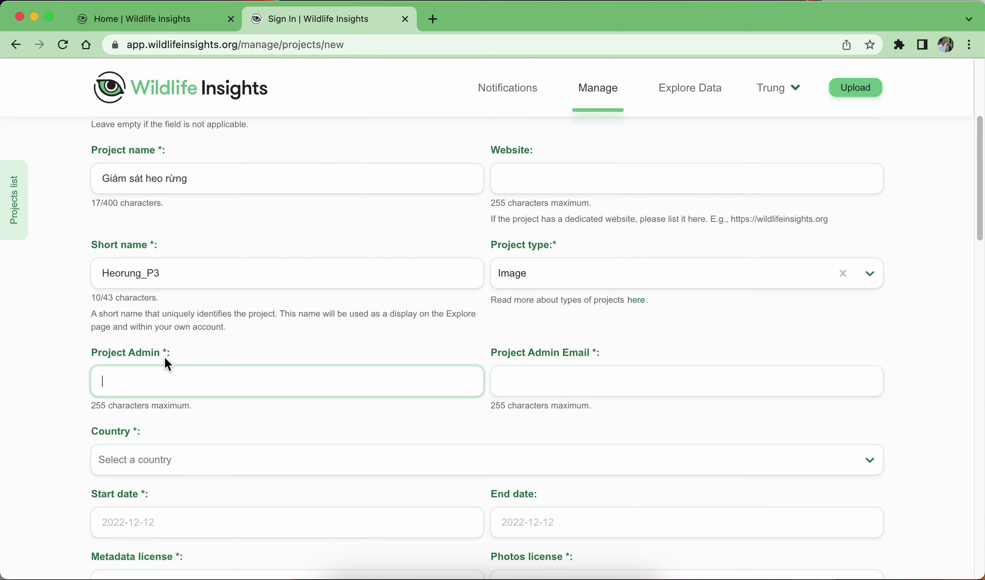
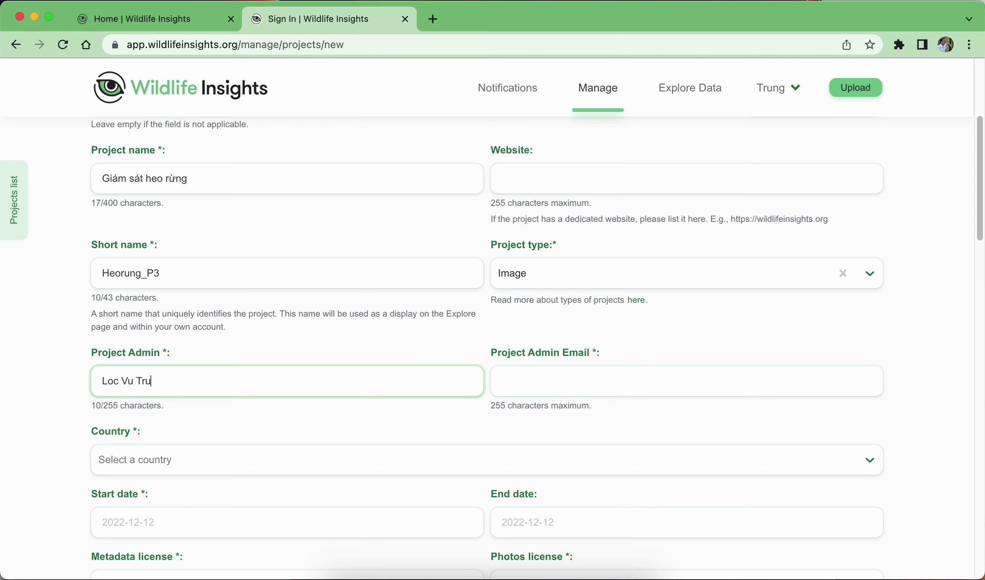
pyautogui.press('Tab')
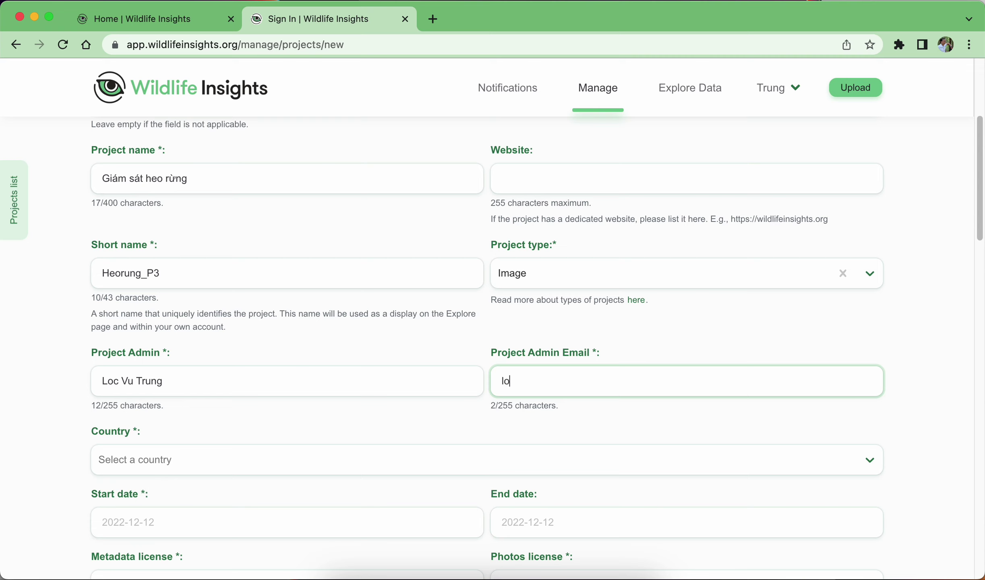
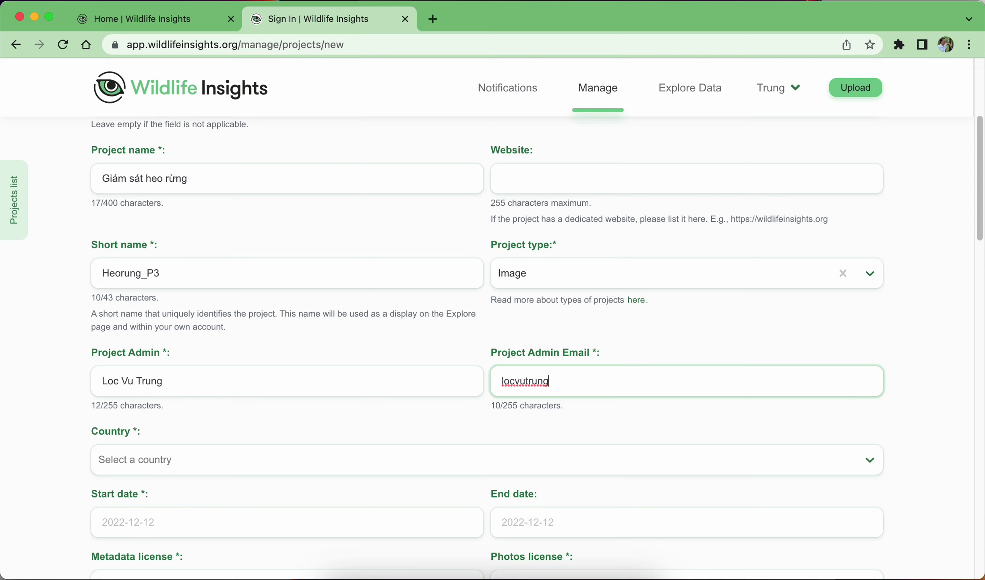
pyautogui.click(252, 329)
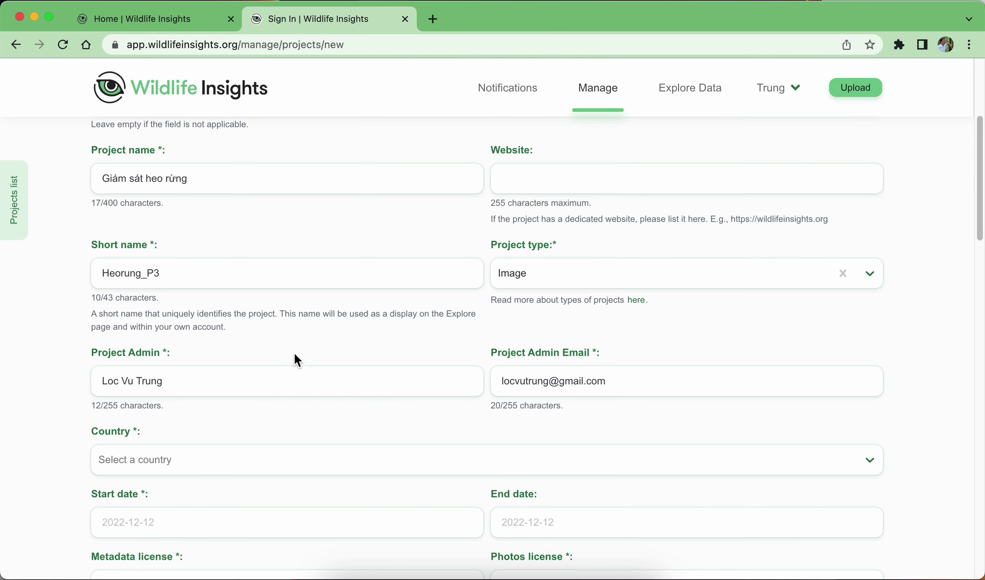
# Pick Viet Nam from the Country list, filtered by typing 'v'.
pyautogui.scroll(-2, 301, 396)
pyautogui.scroll(-3, 301, 395)
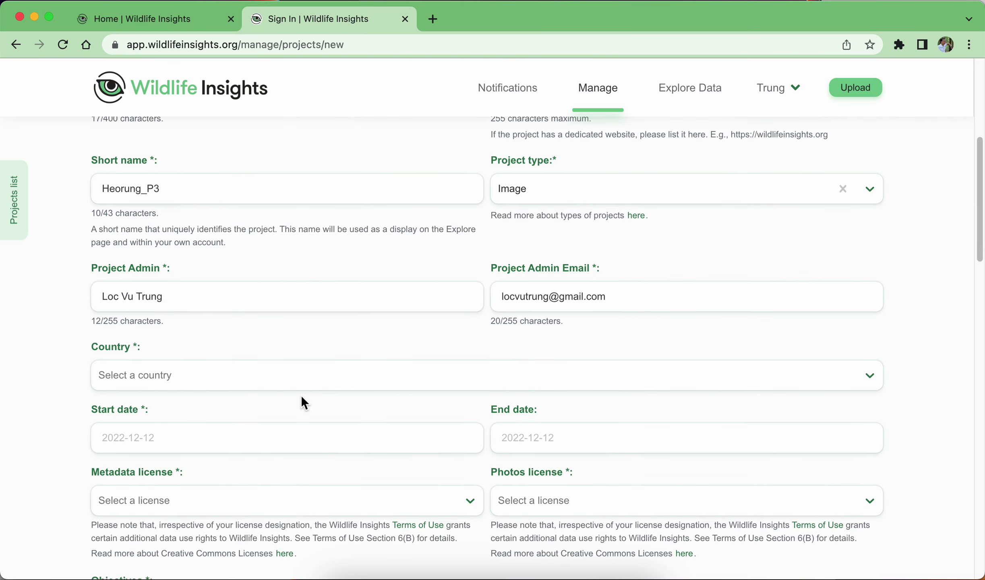
pyautogui.click(294, 374)
pyautogui.write('v')
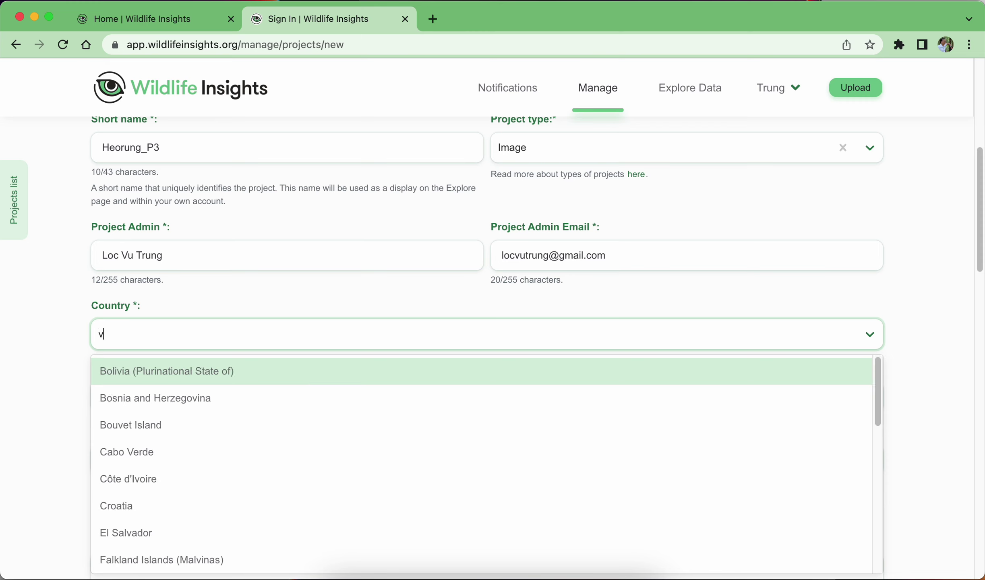
pyautogui.scroll(-10, 288, 447)
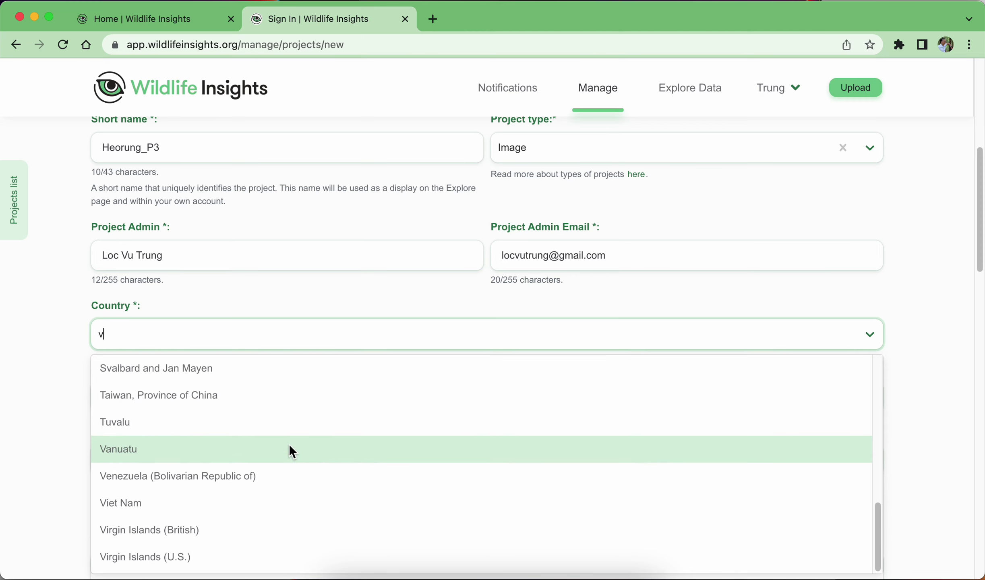
pyautogui.click(262, 505)
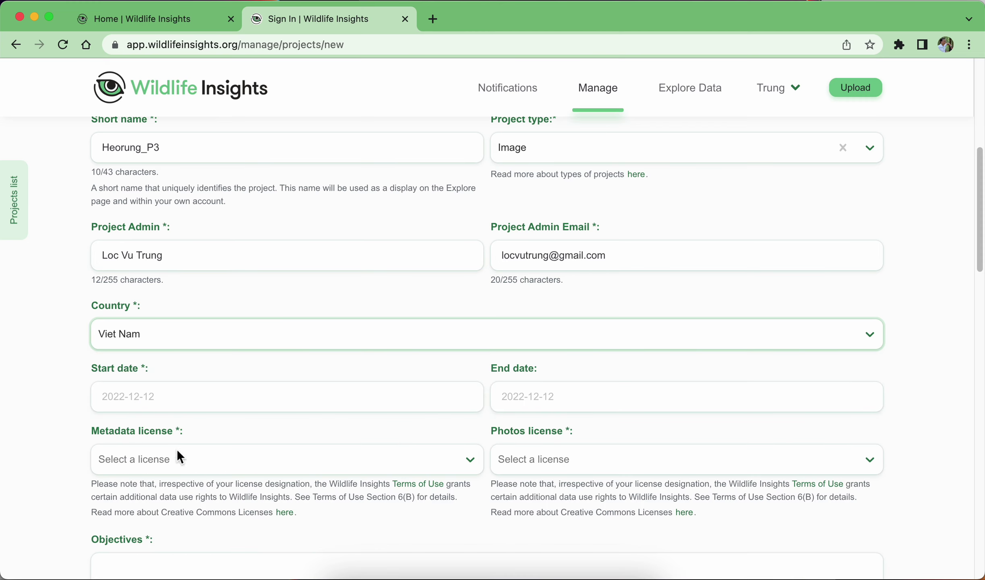
pyautogui.click(51, 358)
pyautogui.scroll(-5, 342, 227)
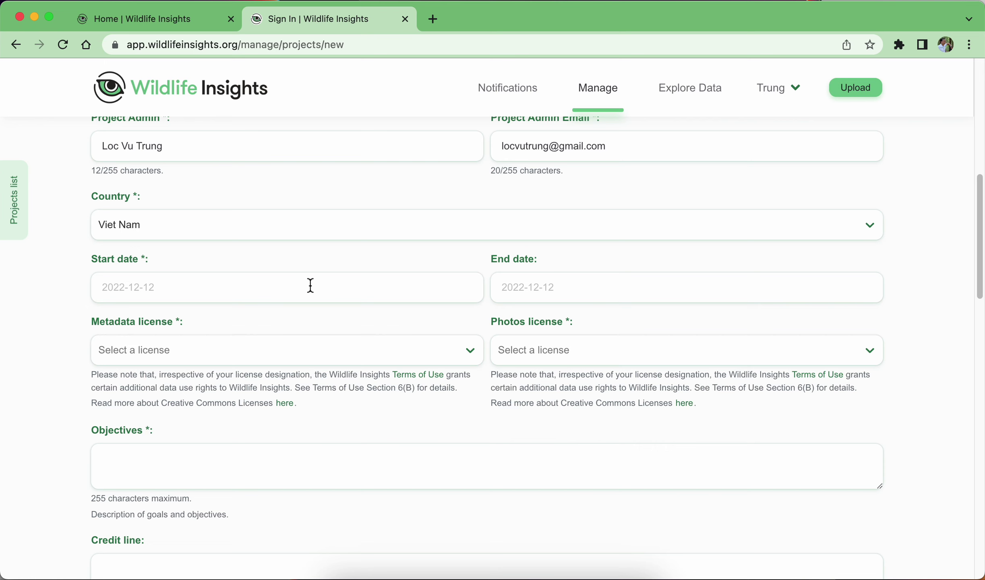
# Set the project start date to January 1, 2022 in the calendar.
pyautogui.click(311, 286)
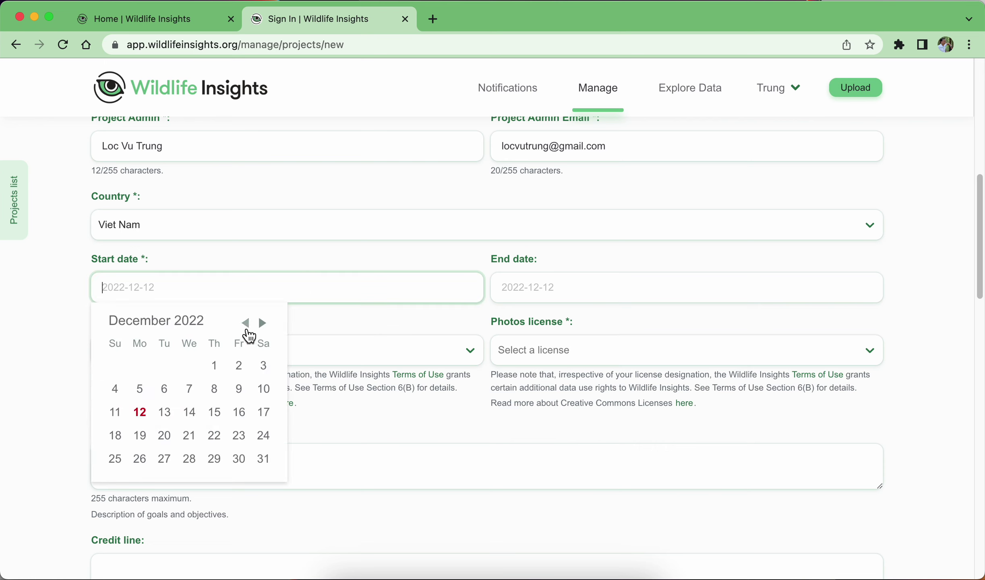
pyautogui.click(247, 325)
pyautogui.click(246, 325)
pyautogui.click(246, 325)
pyautogui.click(247, 326)
pyautogui.click(246, 326)
pyautogui.click(246, 326)
pyautogui.click(247, 326)
pyautogui.click(246, 326)
pyautogui.click(246, 325)
pyautogui.click(247, 325)
pyautogui.click(247, 325)
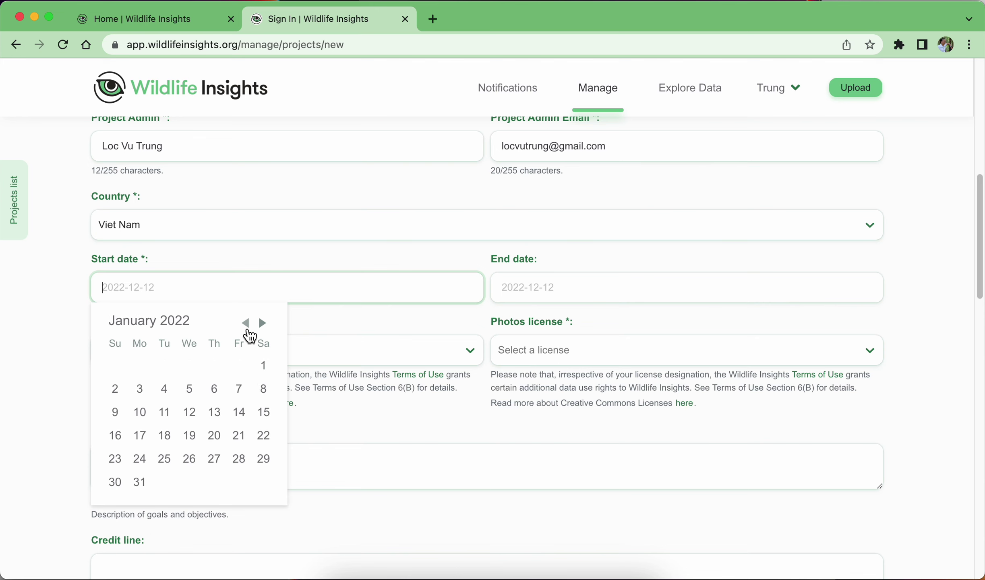
pyautogui.click(265, 366)
# Set the project end date to June 30, 2022 in the calendar.
pyautogui.click(623, 293)
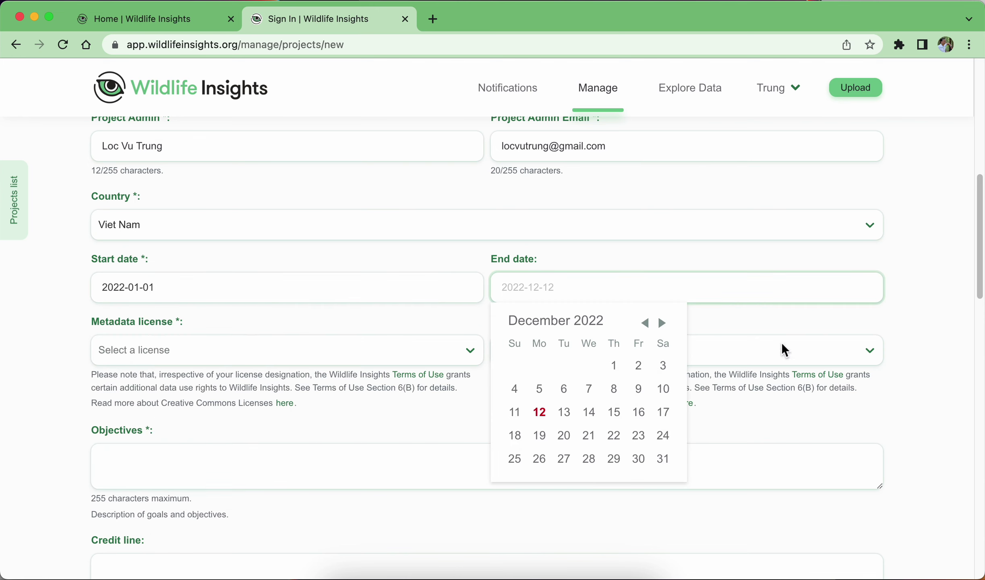
pyautogui.click(662, 324)
pyautogui.click(649, 324)
pyautogui.click(650, 324)
pyautogui.click(649, 325)
pyautogui.click(649, 324)
pyautogui.click(649, 324)
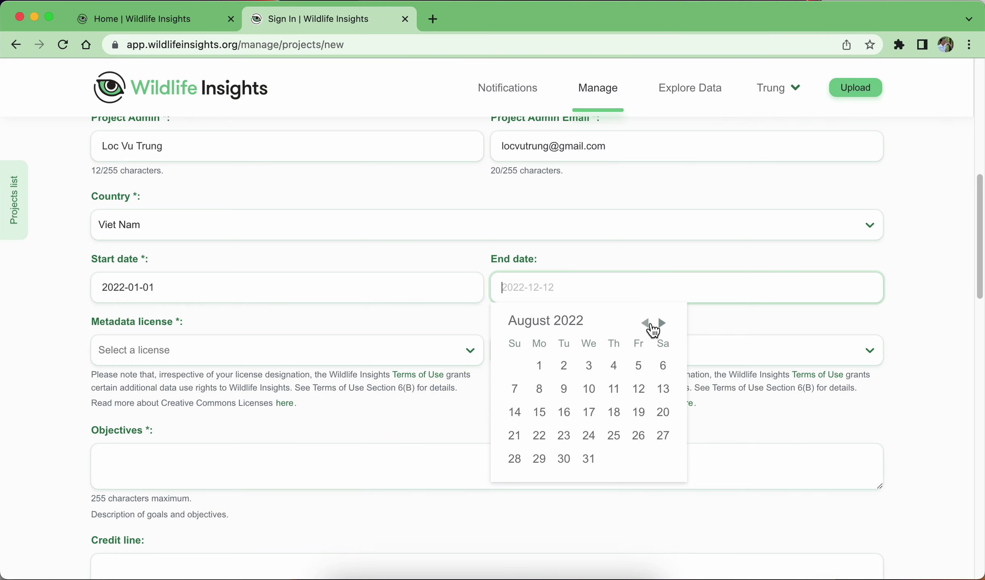
pyautogui.click(649, 325)
pyautogui.click(650, 325)
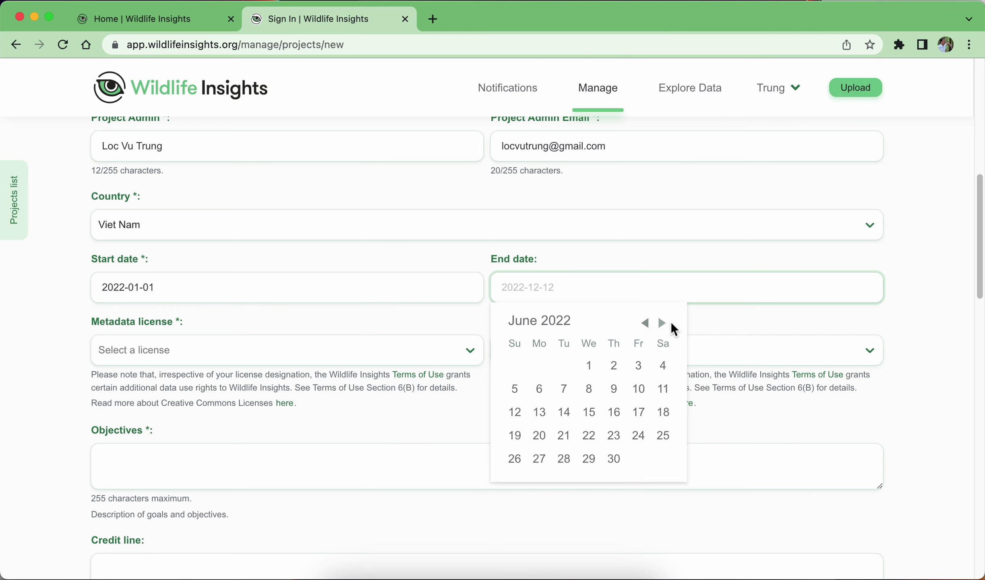
pyautogui.click(615, 460)
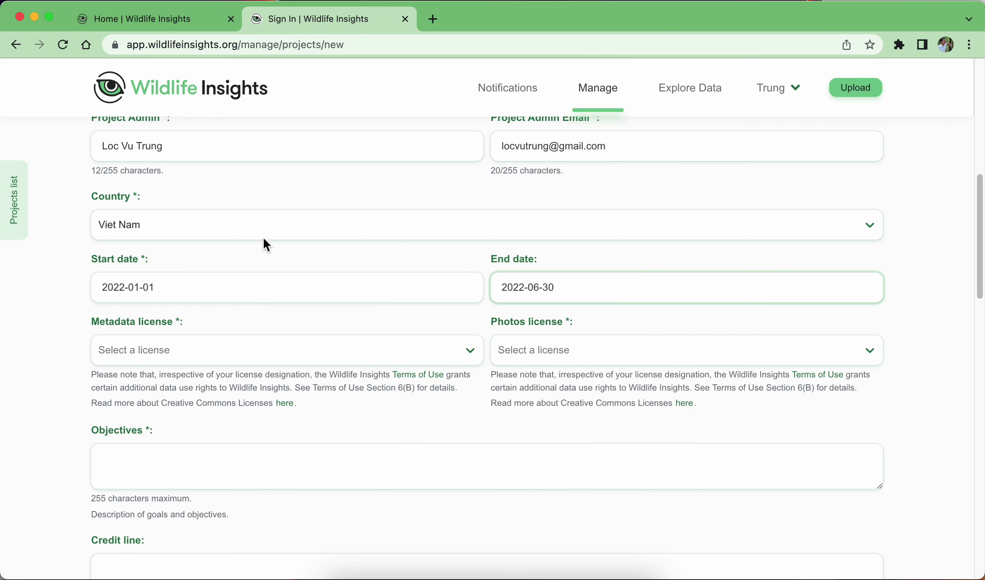
pyautogui.click(169, 305)
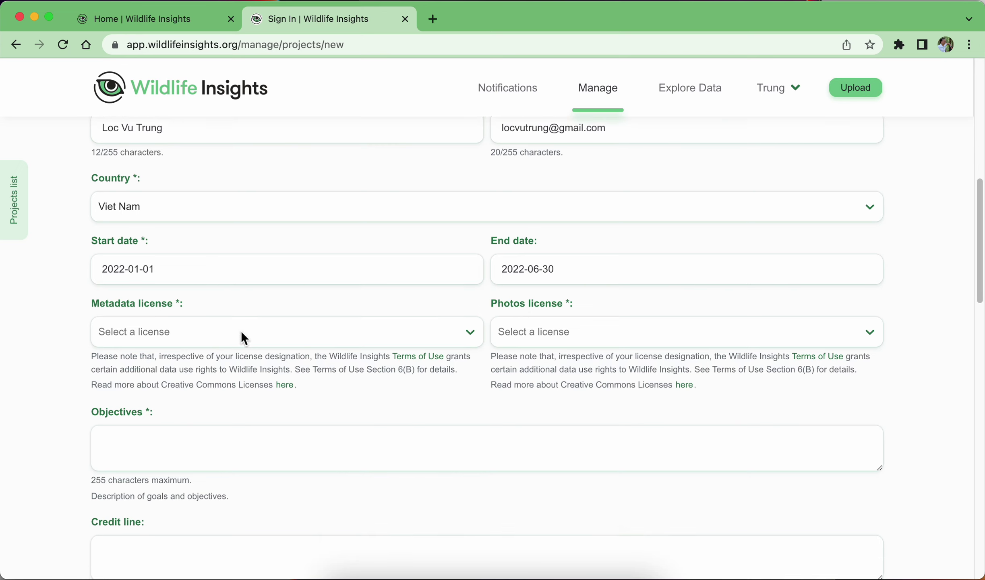
# Choose CC0 as the metadata license and CC0 as the photos license.
pyautogui.scroll(-2, 241, 335)
pyautogui.click(193, 327)
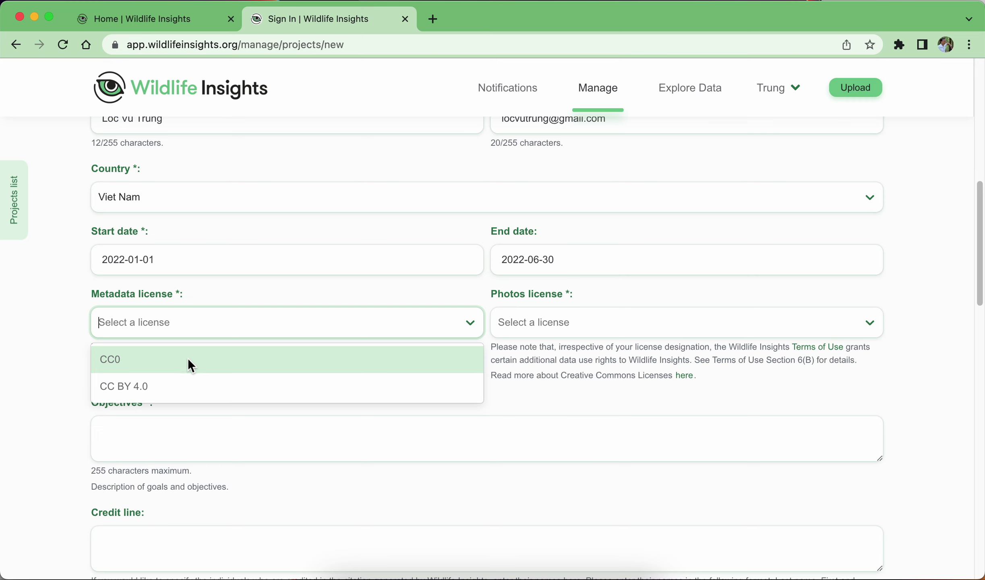
pyautogui.click(188, 358)
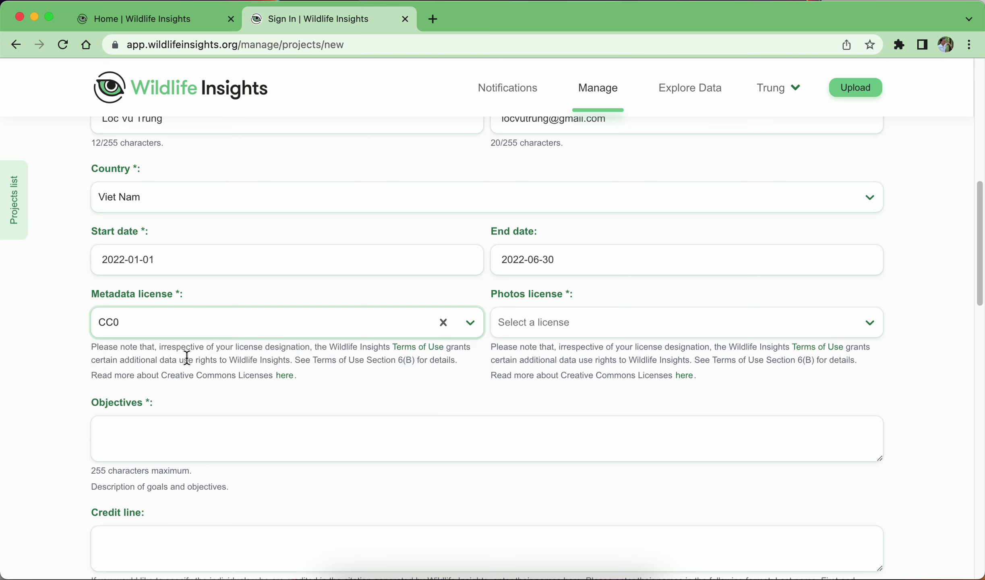
pyautogui.click(563, 321)
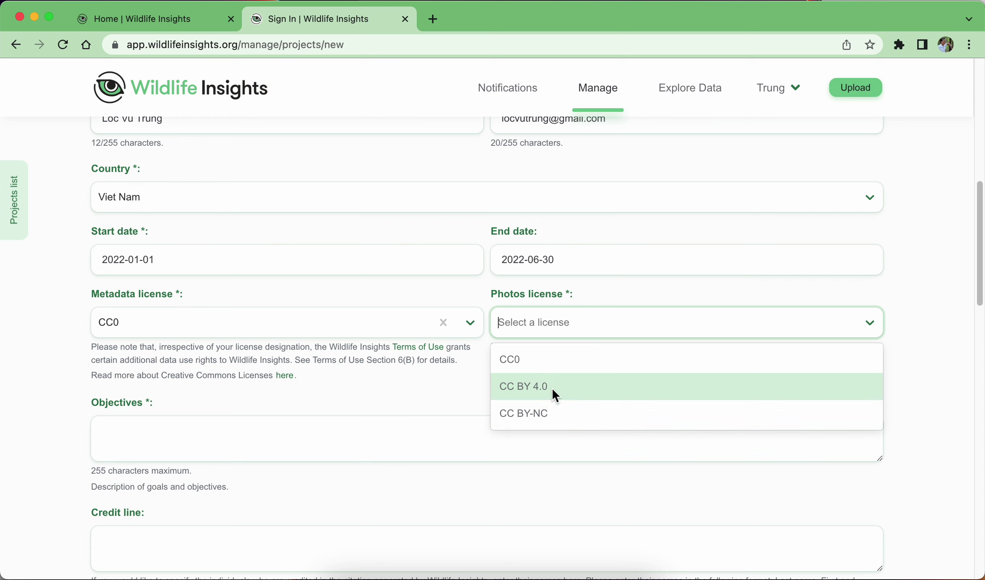
pyautogui.click(225, 323)
pyautogui.click(432, 318)
pyautogui.click(537, 328)
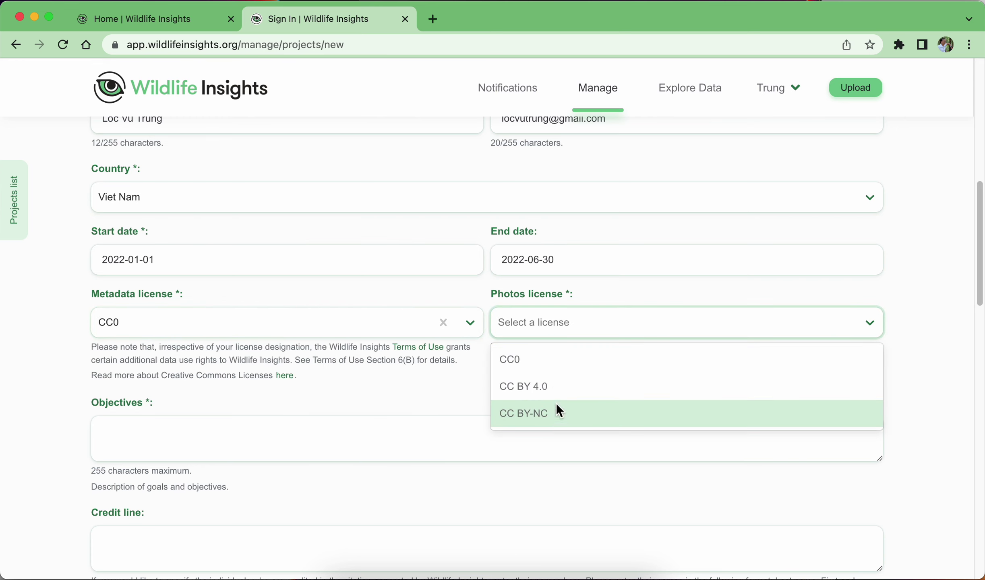
pyautogui.click(545, 361)
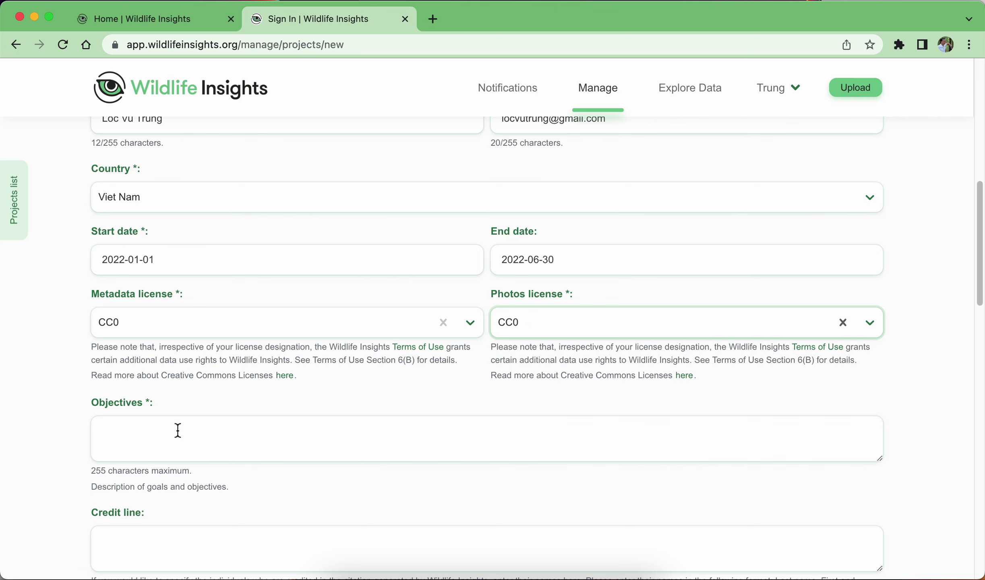
pyautogui.click(176, 430)
pyautogui.scroll(-2, 177, 427)
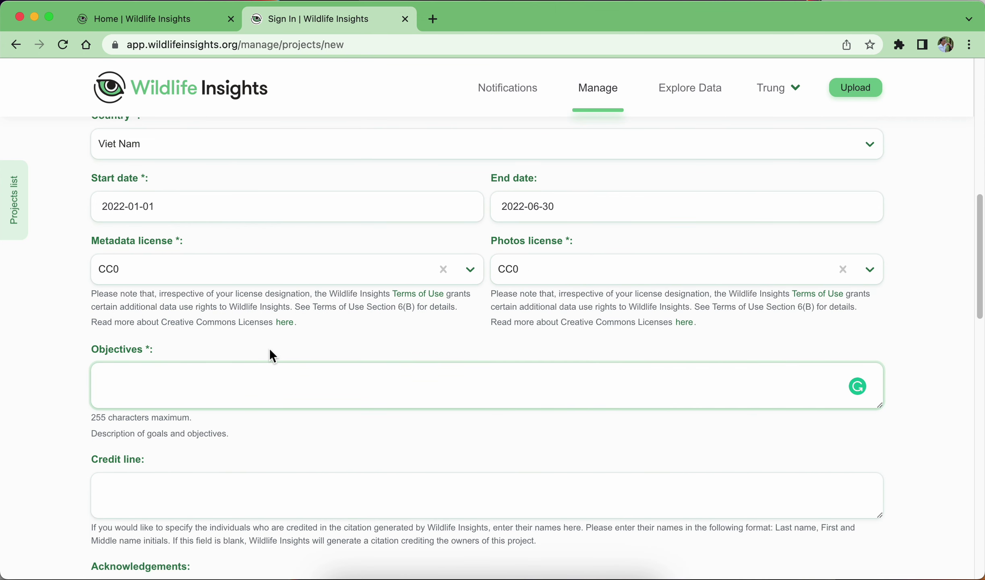
# Enter 'Quản lý giám sát heo rừng' as the objectives, leaving credit line and acknowledgements empty.
pyautogui.write('Quản l')
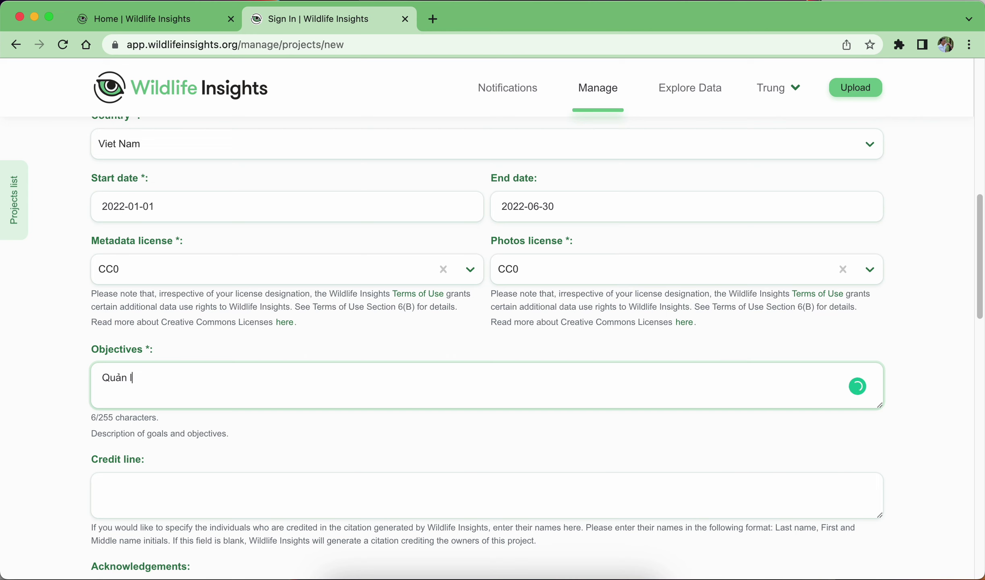
pyautogui.write('ý giám sát')
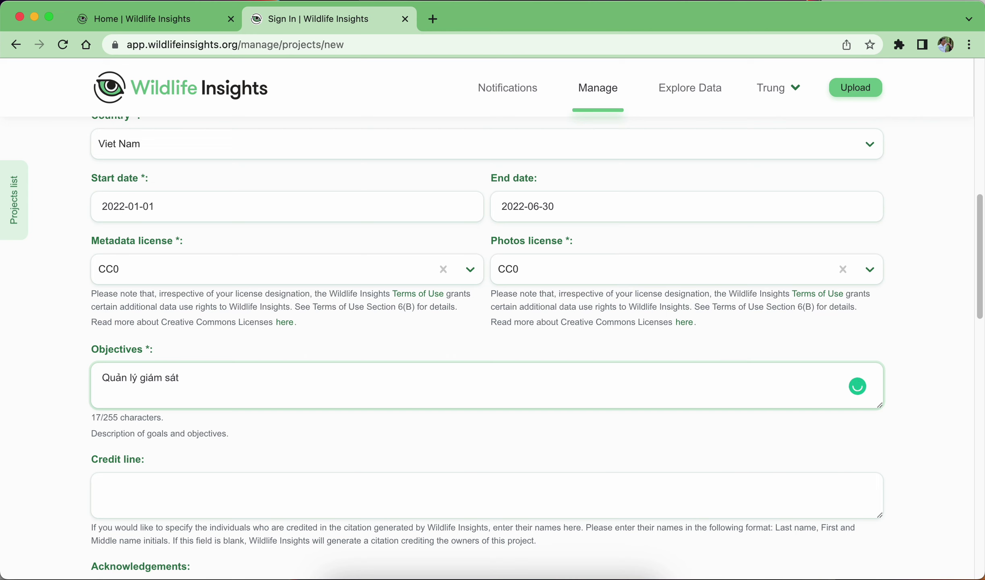
pyautogui.write(' heo rừng')
pyautogui.click(549, 224)
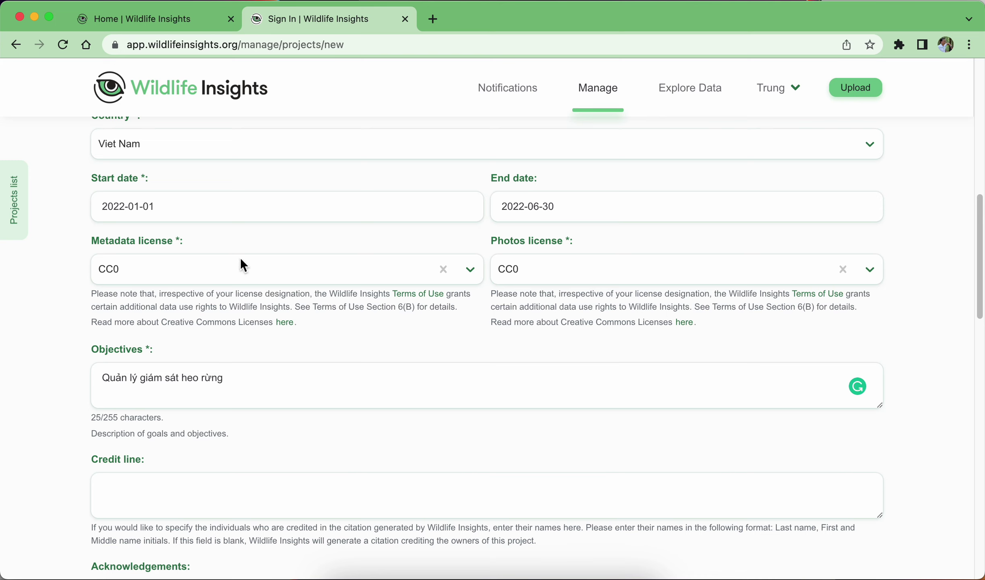
pyautogui.scroll(-2, 427, 319)
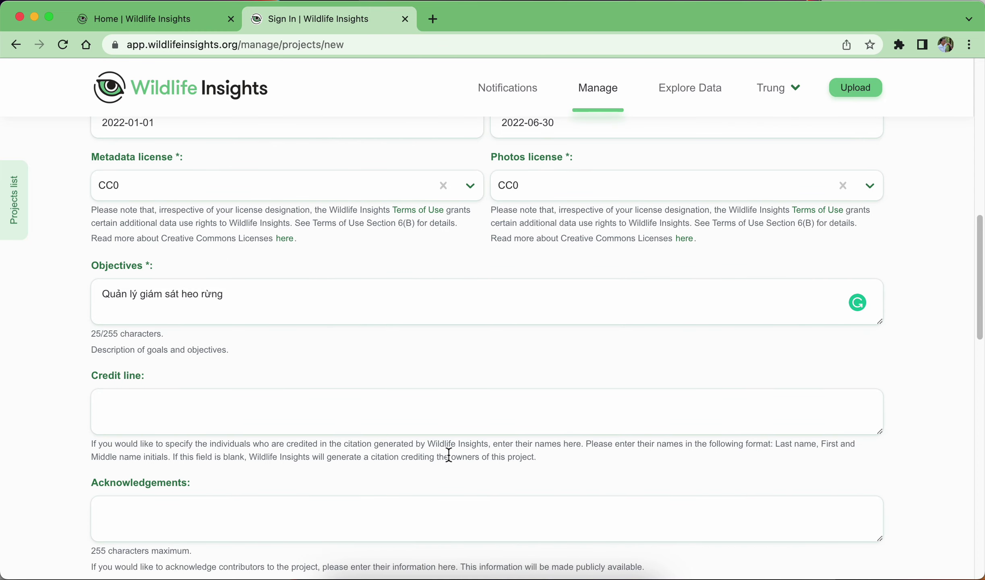
pyautogui.scroll(-3, 449, 455)
pyautogui.click(214, 302)
pyautogui.click(482, 266)
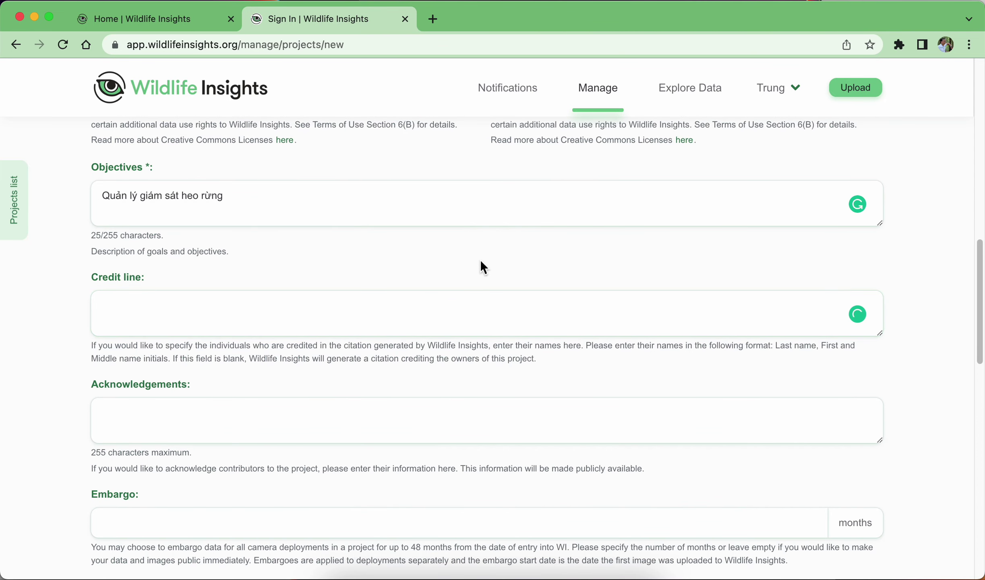
pyautogui.click(101, 293)
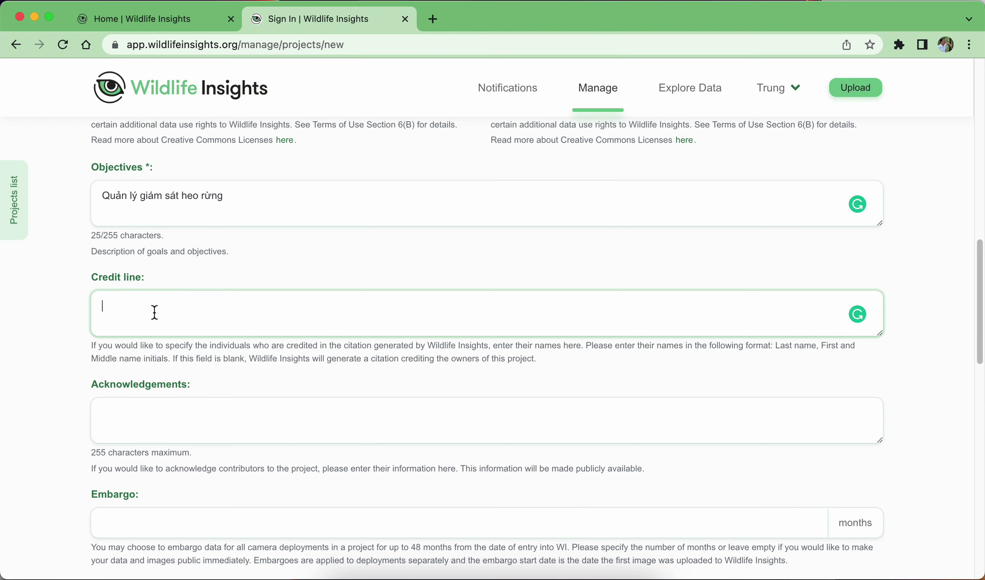
pyautogui.scroll(-2, 367, 314)
pyautogui.click(165, 419)
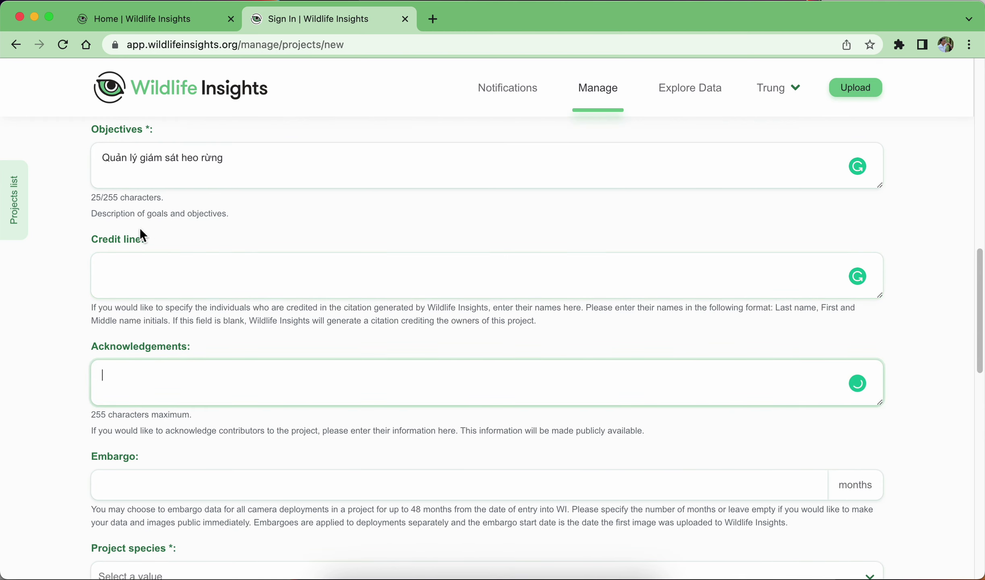
pyautogui.scroll(-8, 148, 368)
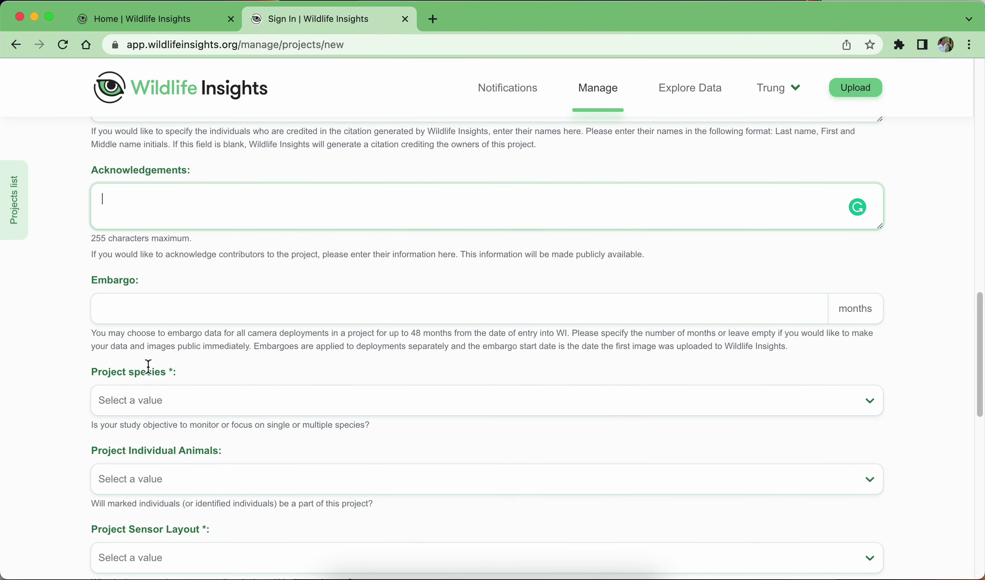
# Enter 24 months in the Embargo field, replacing the initially typed 48.
pyautogui.click(141, 302)
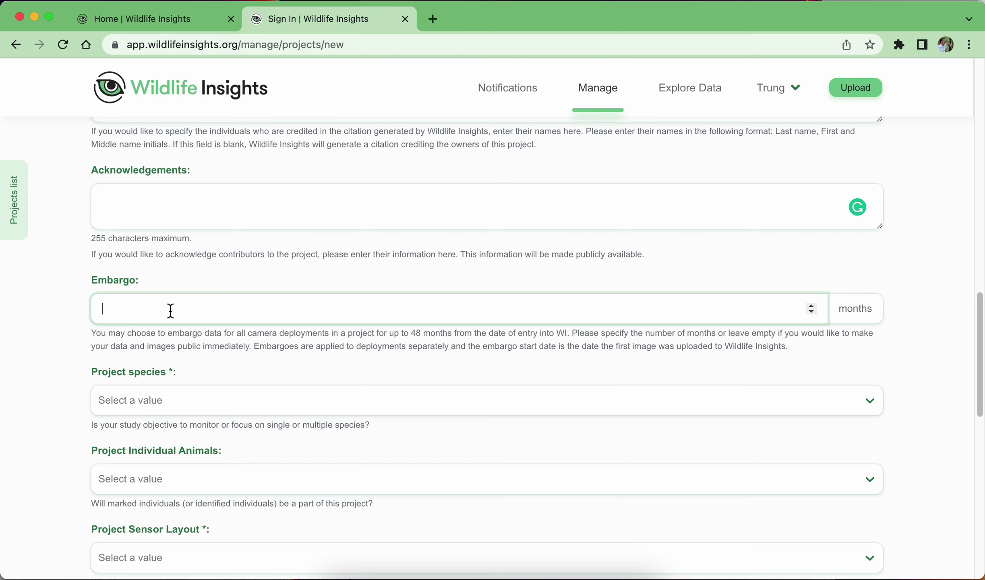
pyautogui.write('48')
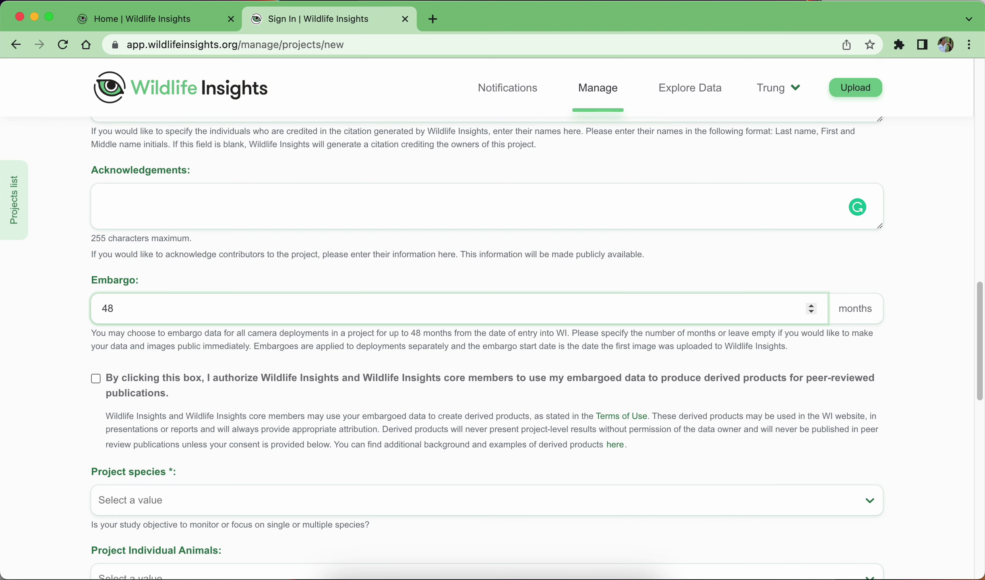
pyautogui.moveTo(22, 281); pyautogui.dragTo(18, 311)
pyautogui.write('4')
pyautogui.click(266, 266)
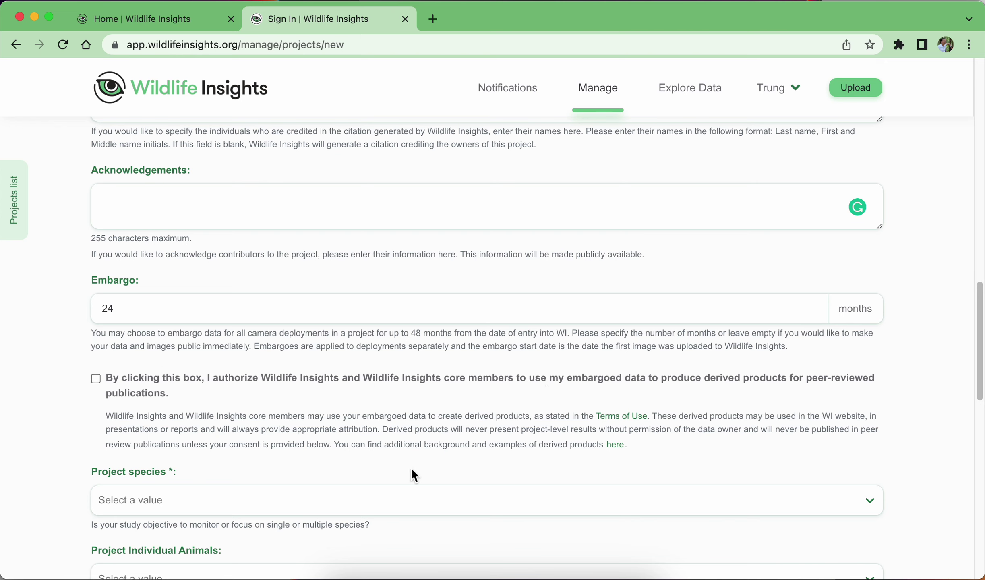
pyautogui.click(460, 393)
# Uncheck the derived-products consent and set project species to Individual.
pyautogui.click(459, 381)
pyautogui.scroll(-2, 459, 419)
pyautogui.scroll(-3, 201, 419)
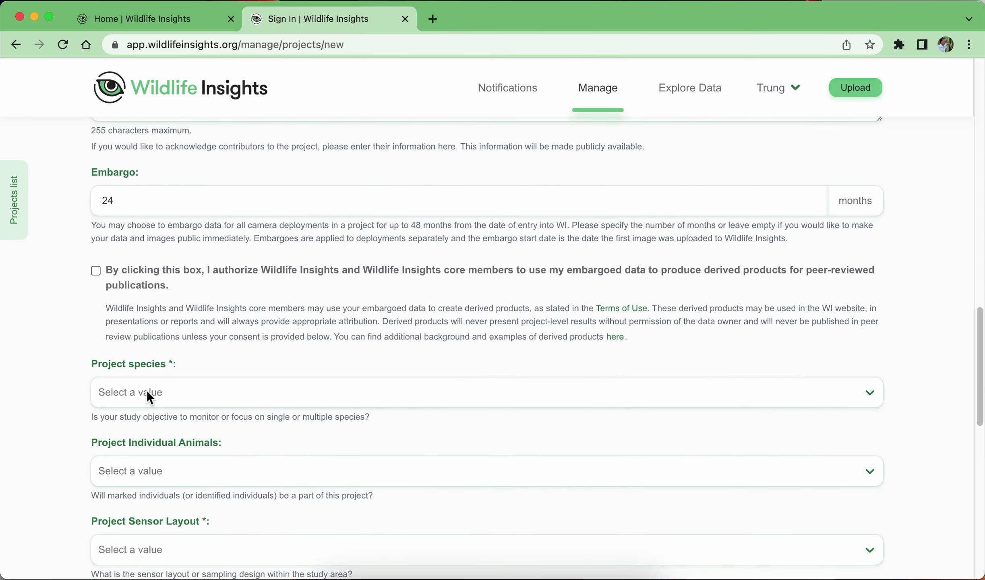
pyautogui.click(178, 394)
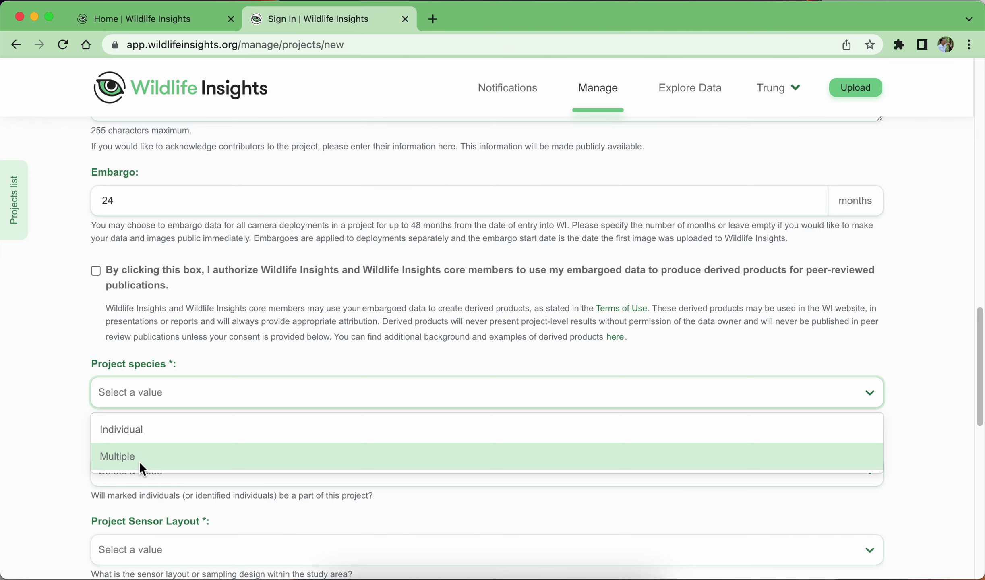
pyautogui.click(137, 433)
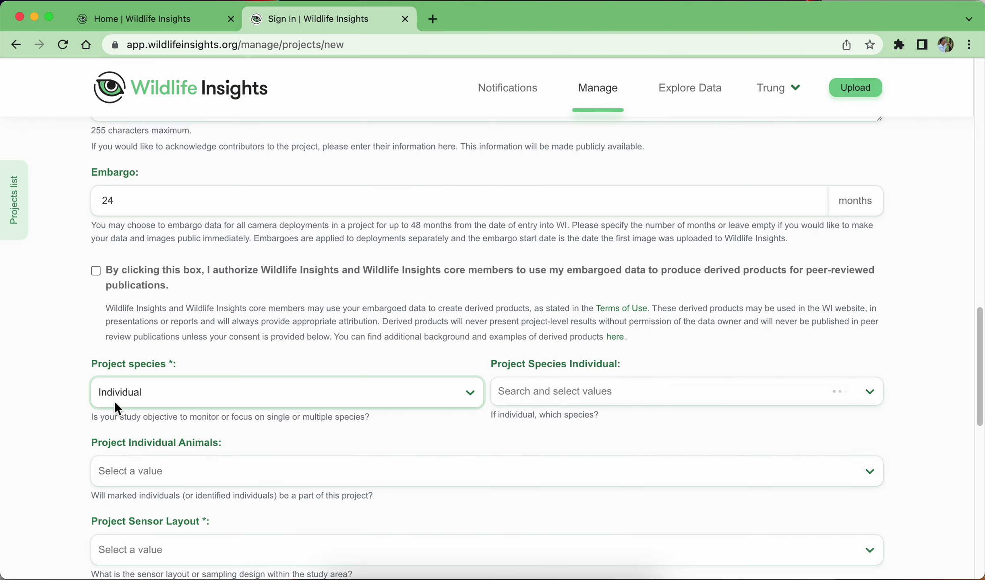
pyautogui.scroll(-4, 264, 425)
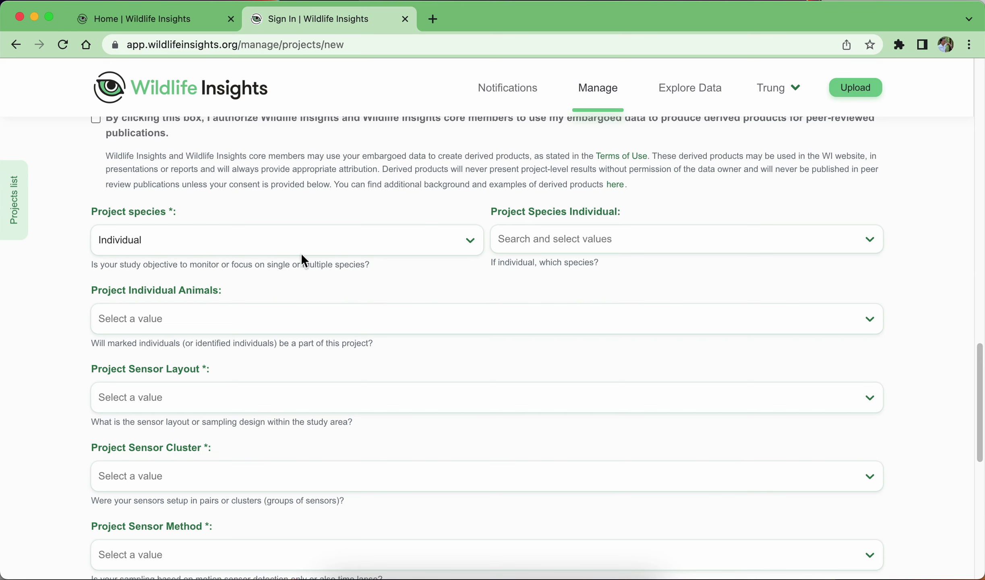
pyautogui.click(276, 245)
pyautogui.click(222, 301)
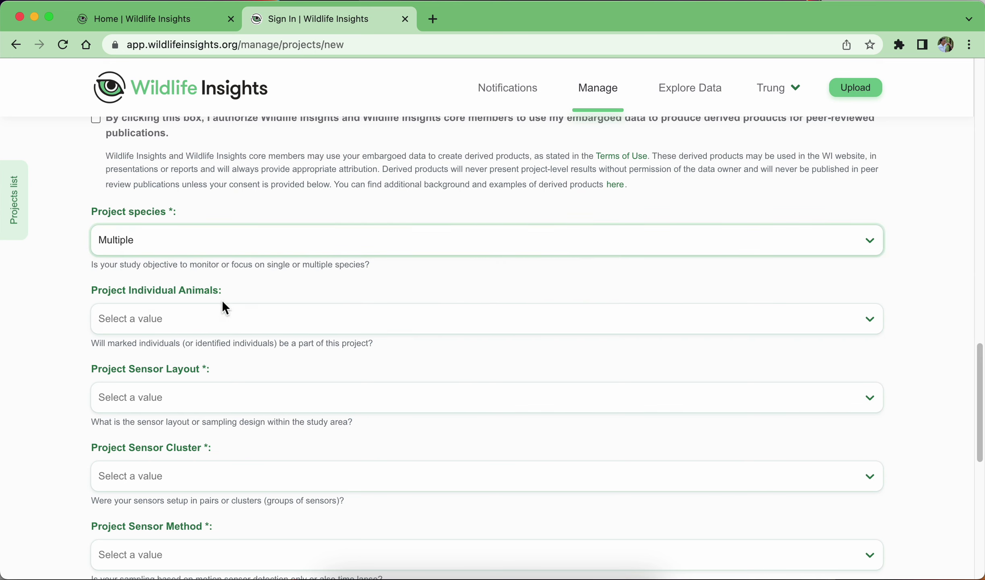
pyautogui.click(261, 250)
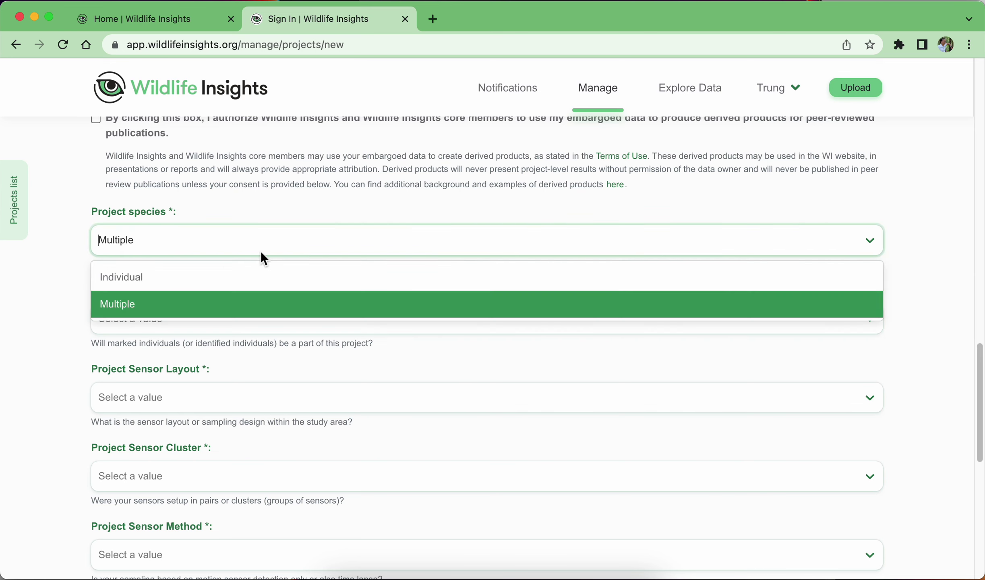
pyautogui.click(224, 276)
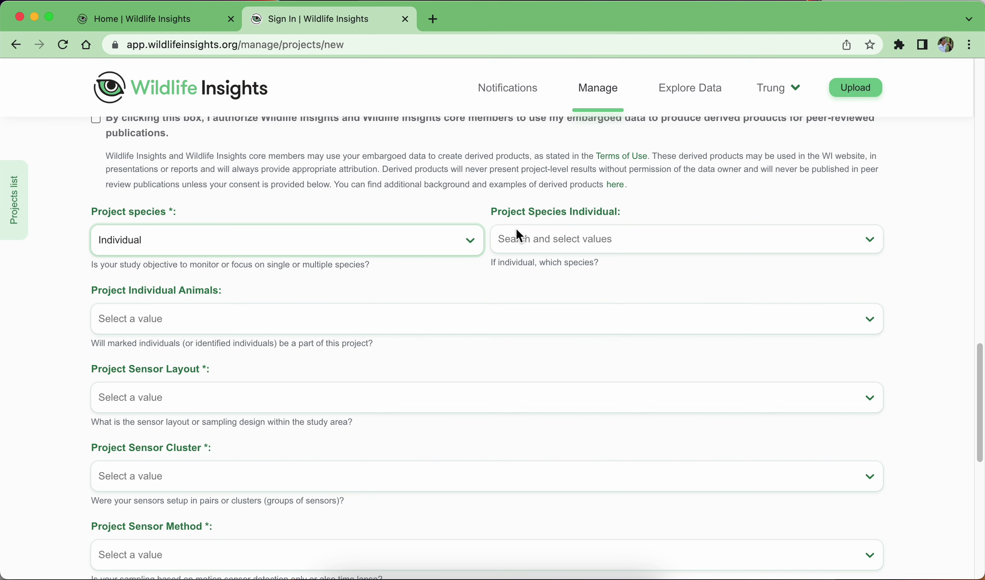
# Search the species list and select Wild Boar as the species to monitor.
pyautogui.click(590, 235)
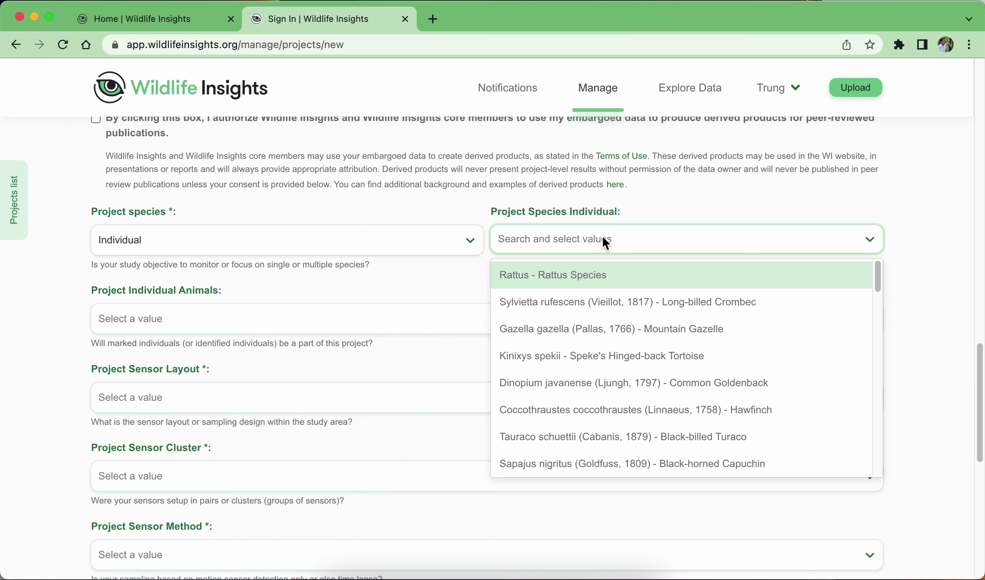
pyautogui.write('wil')
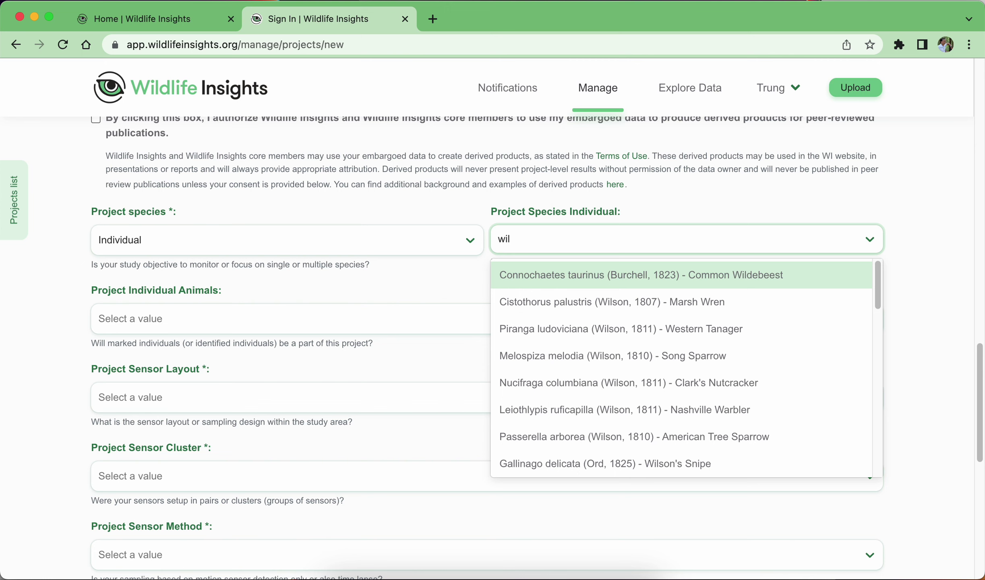
pyautogui.press('BackSpace')
pyautogui.press('BackSpace')
pyautogui.press('BackSpace')
pyautogui.write('boa')
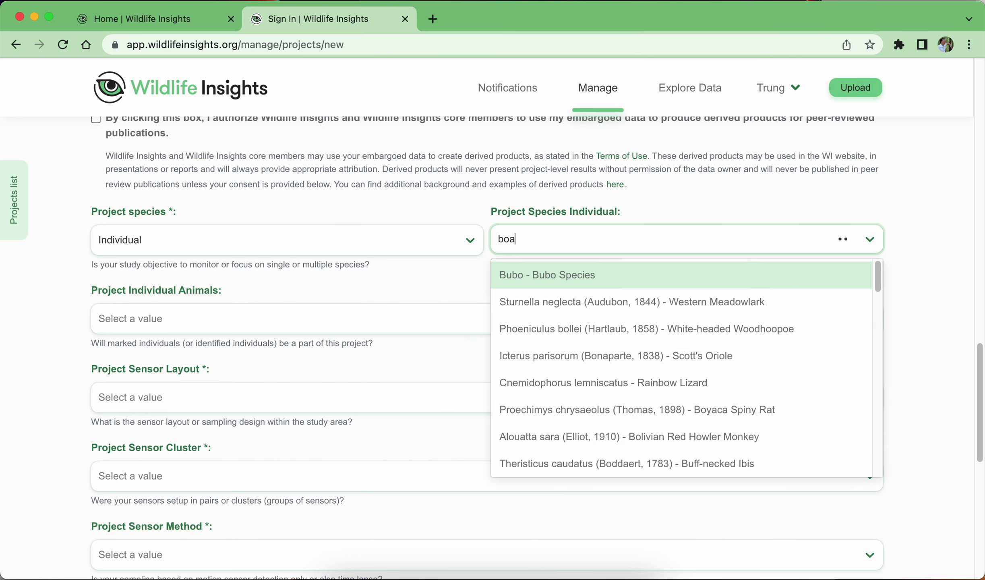
pyautogui.write('rd')
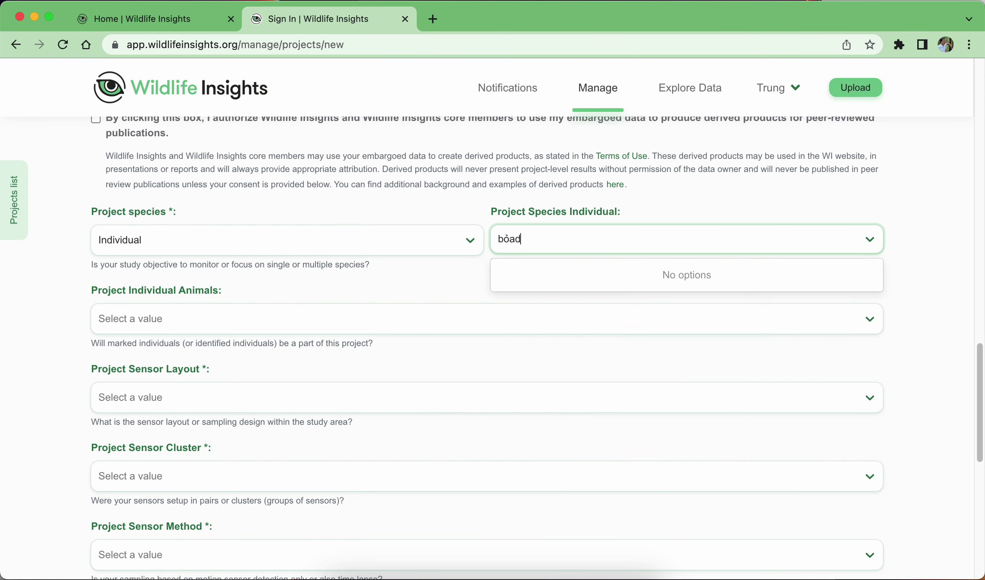
pyautogui.press('BackSpace')
pyautogui.press('BackSpace')
pyautogui.press('BackSpace')
pyautogui.write('ar')
pyautogui.press('BackSpace')
pyautogui.press('BackSpace')
pyautogui.write('oad')
pyautogui.press('BackSpace')
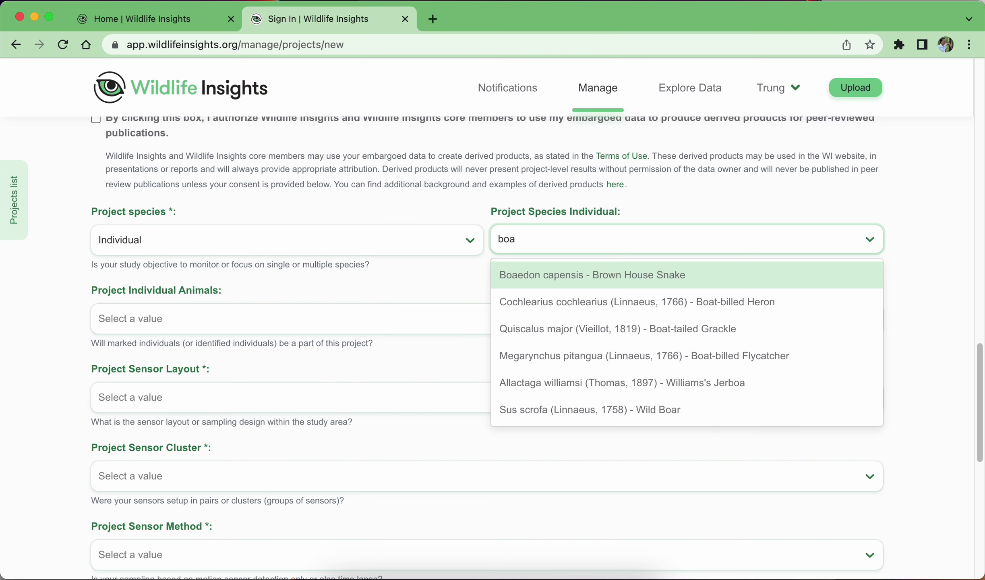
pyautogui.write('r')
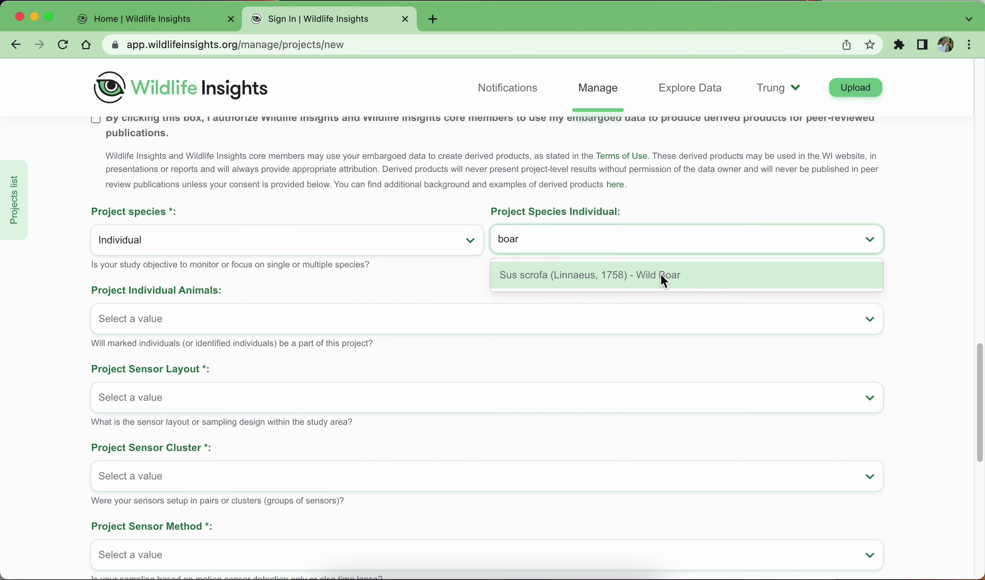
pyautogui.click(663, 278)
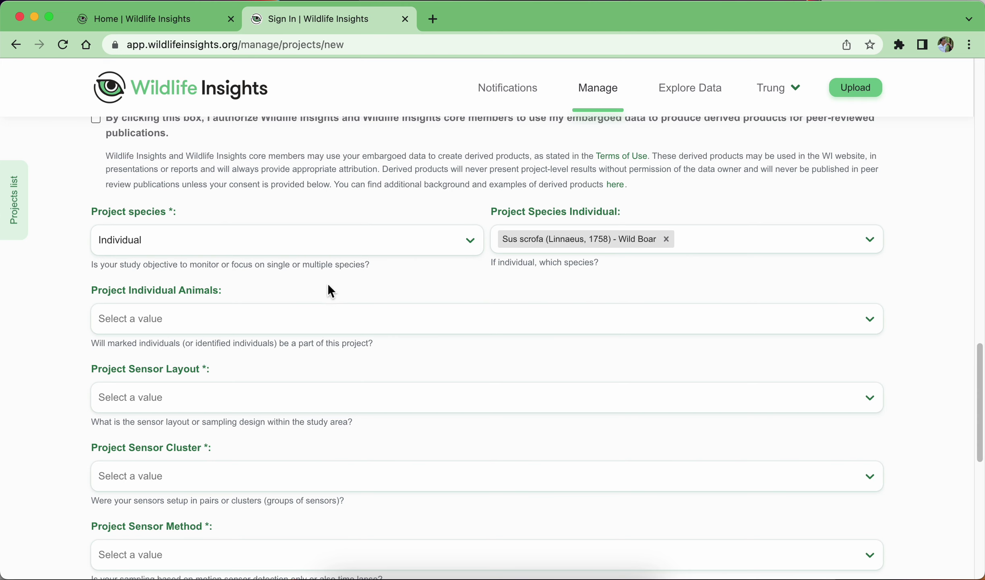
# Change project species to Multiple and Individual Animals to No.
pyautogui.click(280, 319)
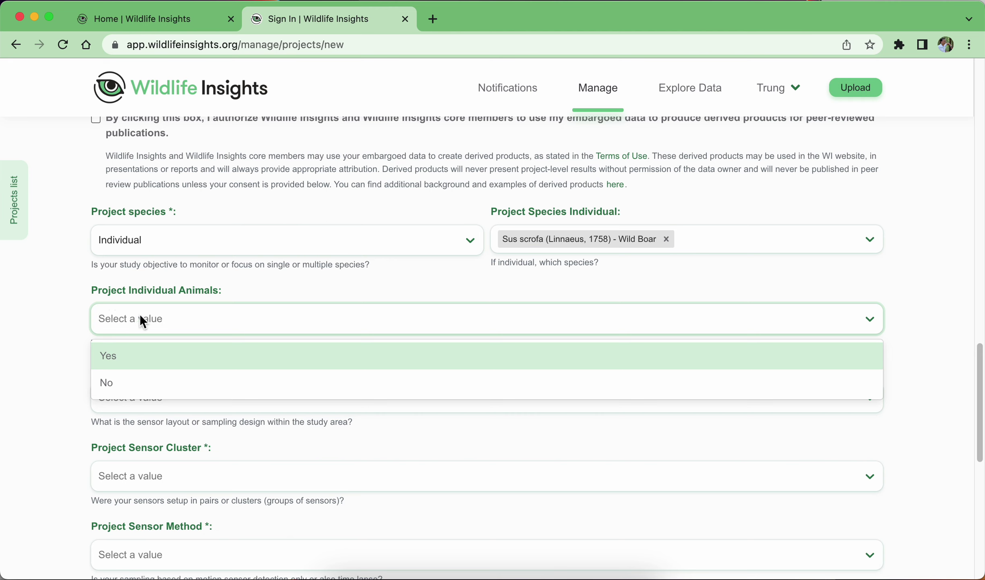
pyautogui.click(127, 357)
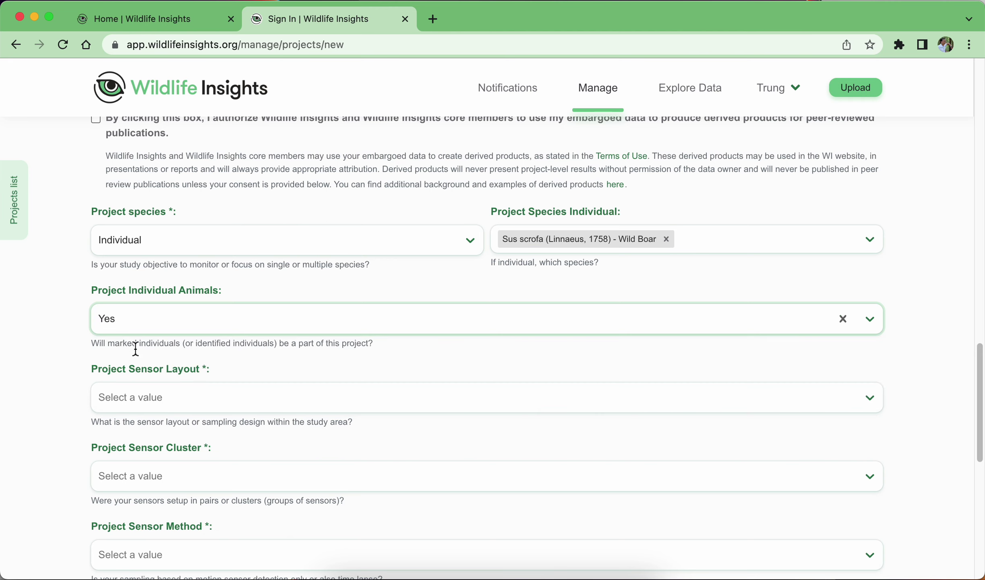
pyautogui.click(245, 235)
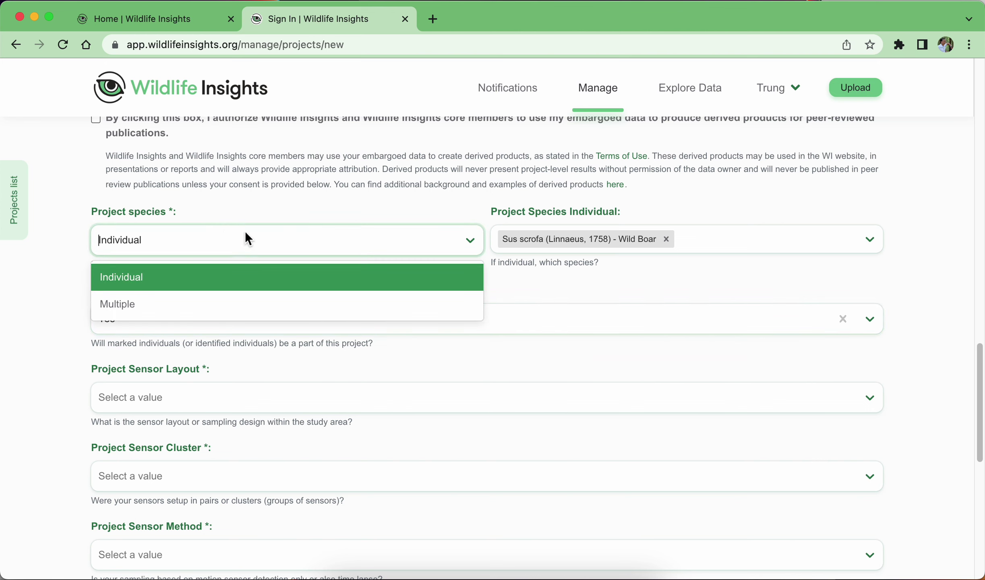
pyautogui.click(170, 309)
pyautogui.click(203, 316)
pyautogui.click(156, 374)
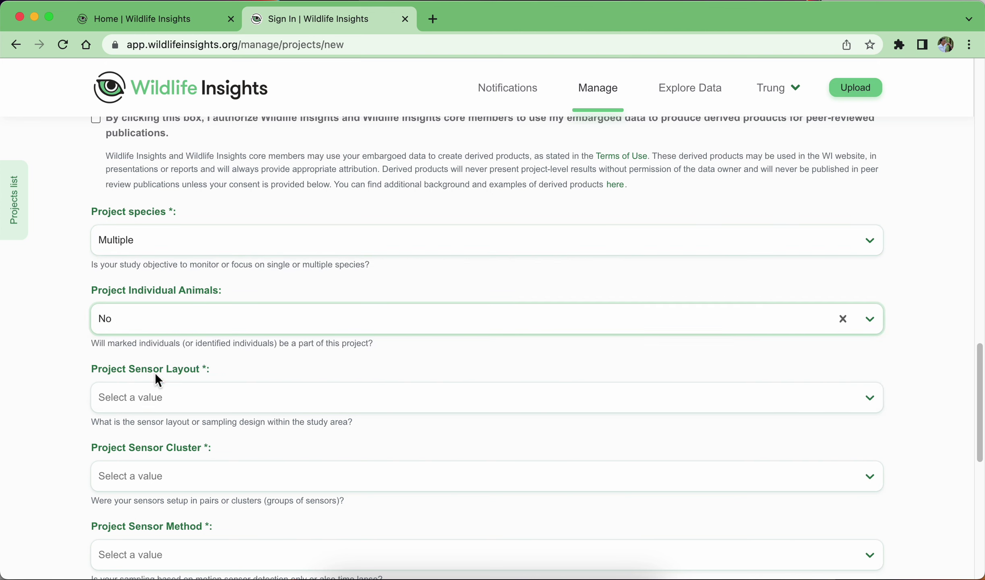
pyautogui.click(253, 399)
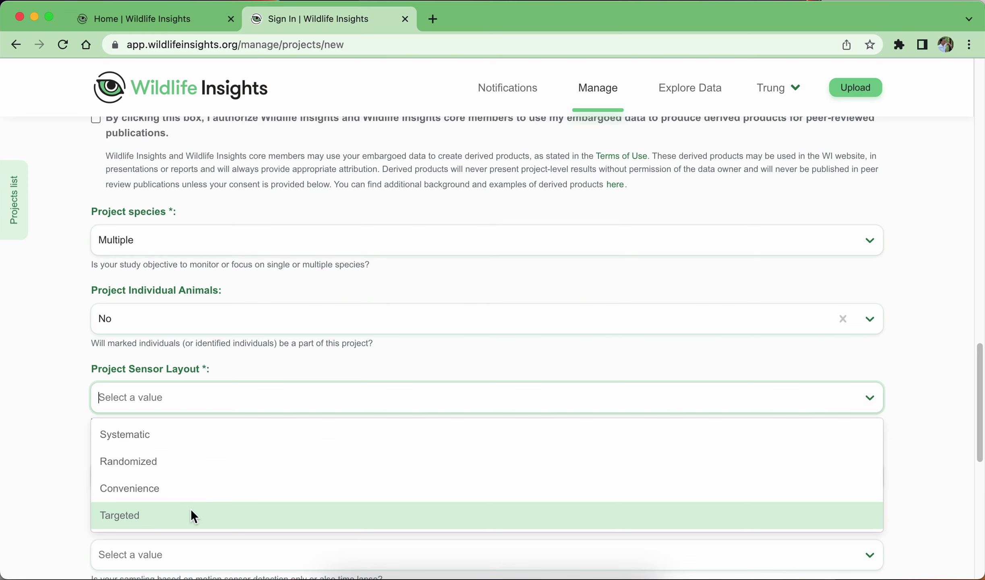
# Pick Systematic as the Project Sensor Layout after trying Targeted and checking the Preview diagram.
pyautogui.press('Escape')
pyautogui.click(136, 475)
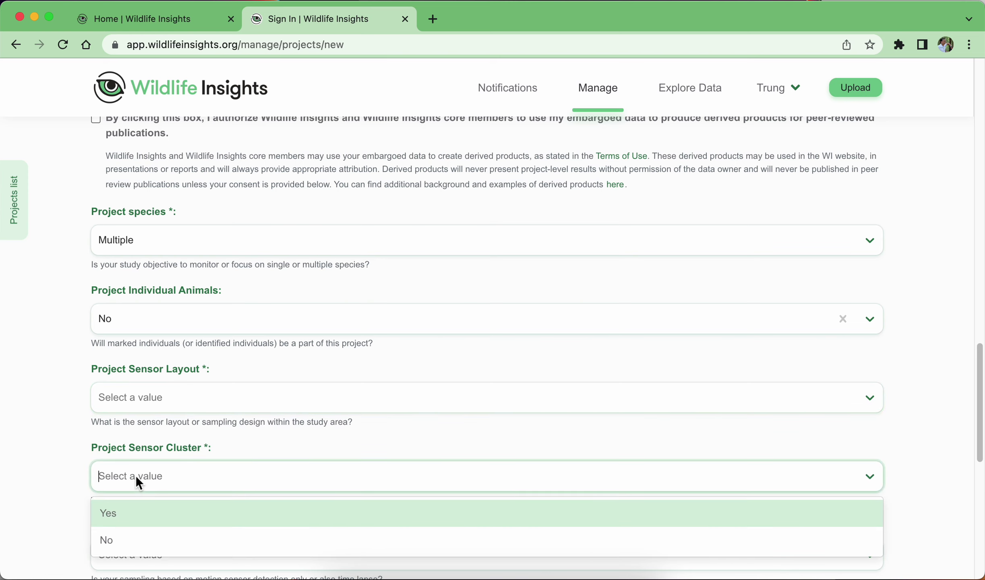
pyautogui.click(186, 393)
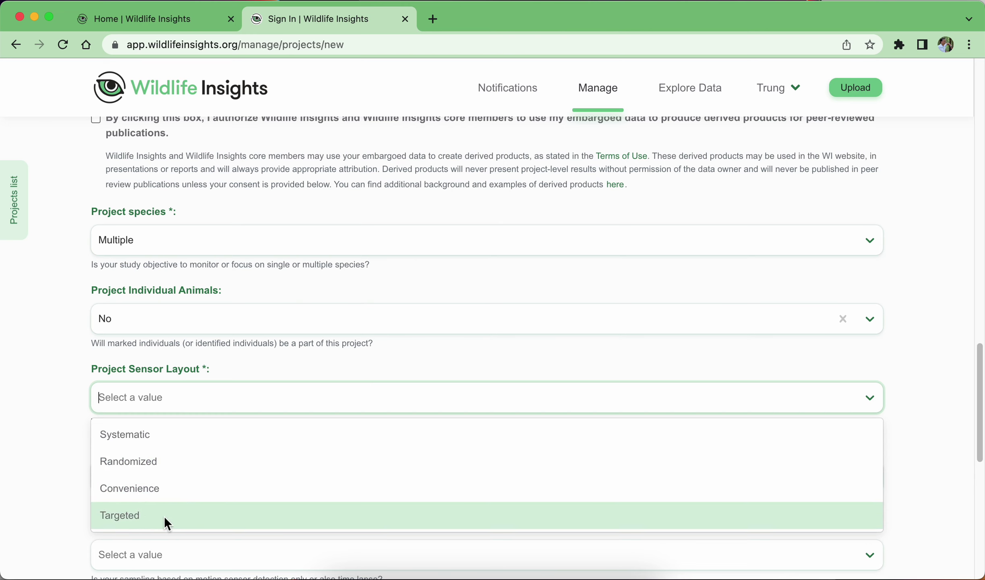
pyautogui.click(133, 514)
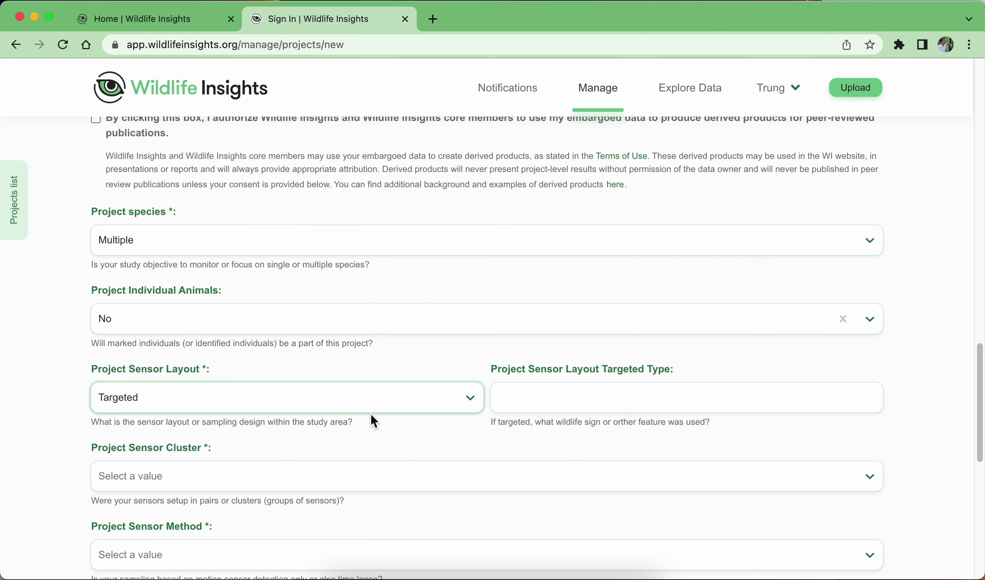
pyautogui.click(178, 395)
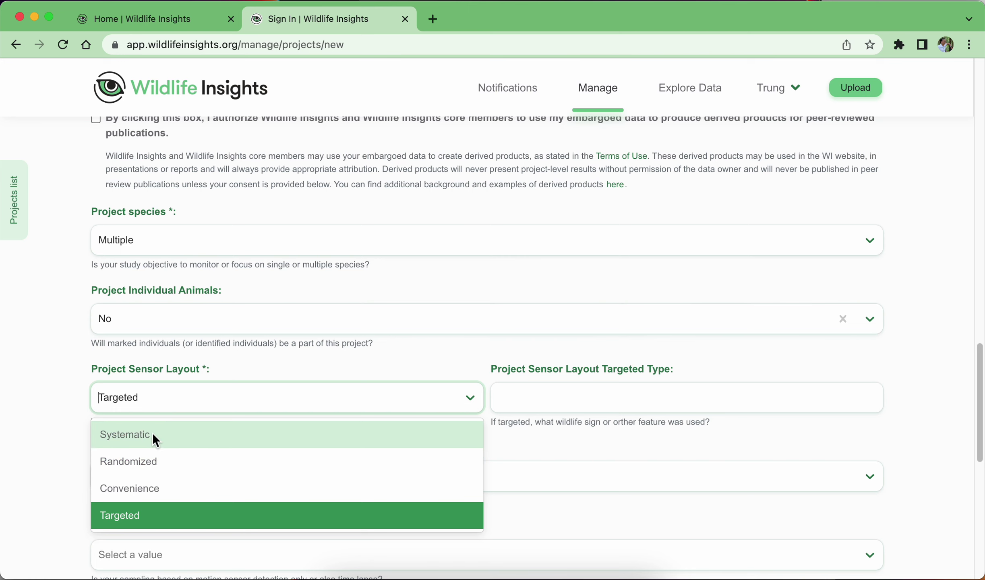
pyautogui.click(325, 365)
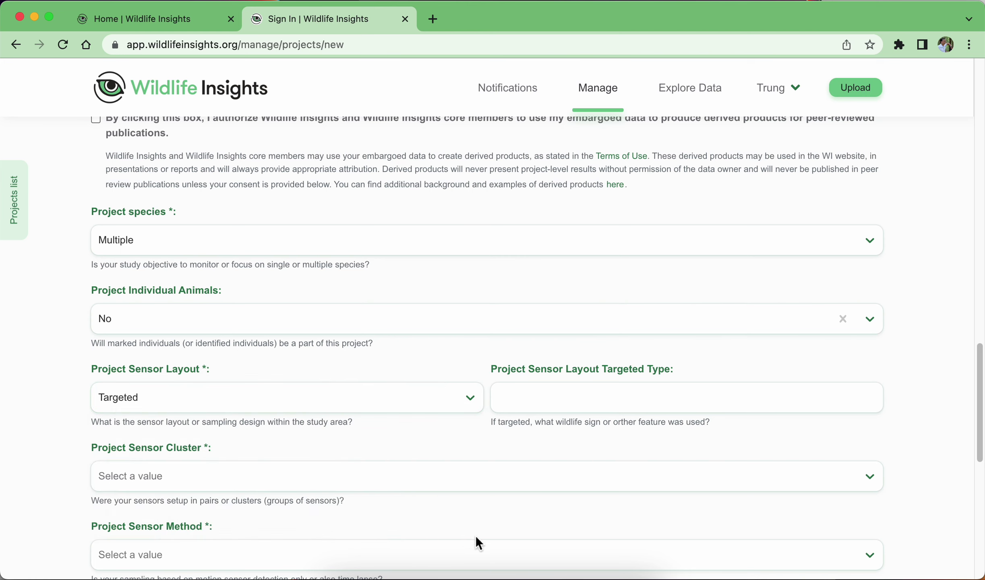
pyautogui.click(584, 573)
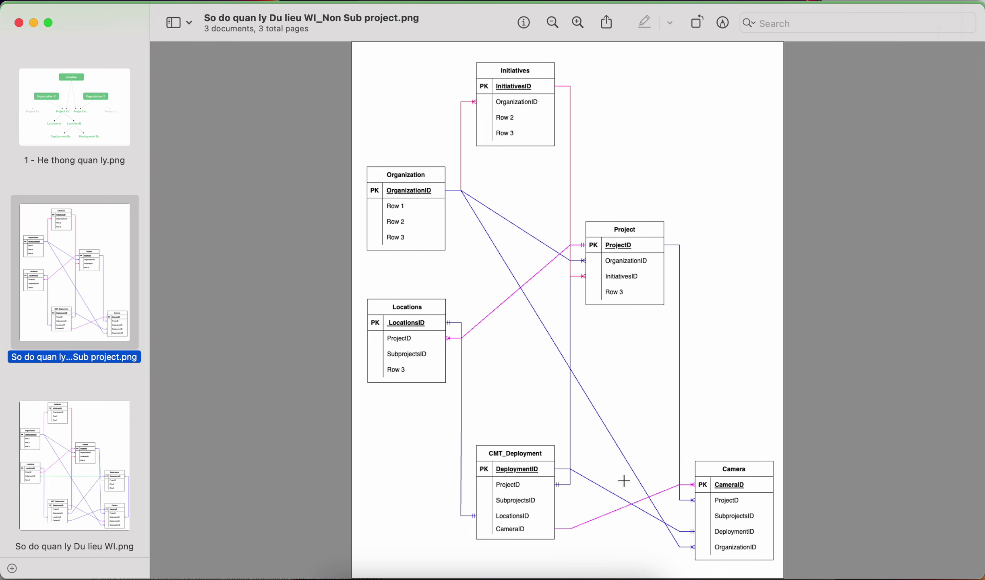
pyautogui.click(561, 575)
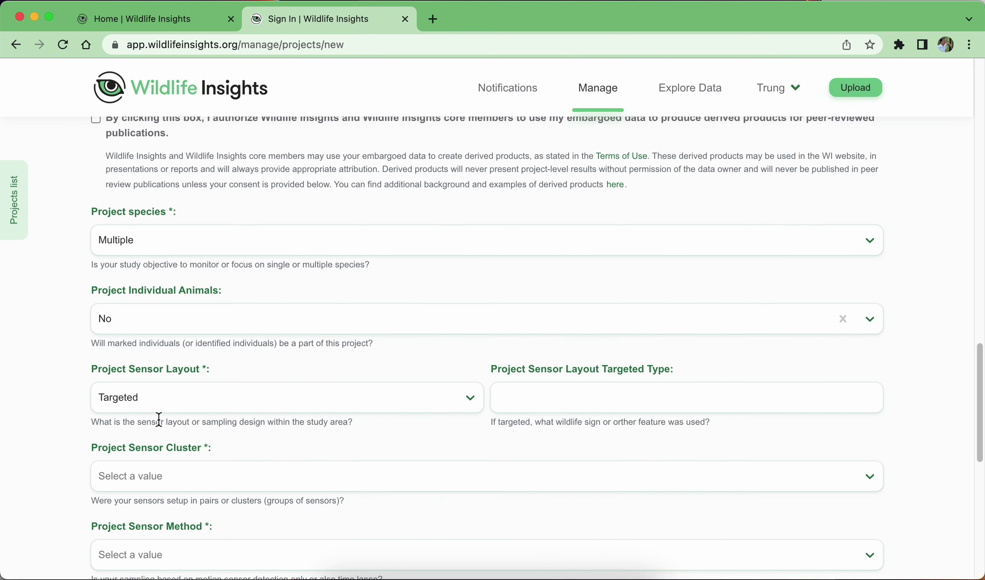
pyautogui.click(250, 389)
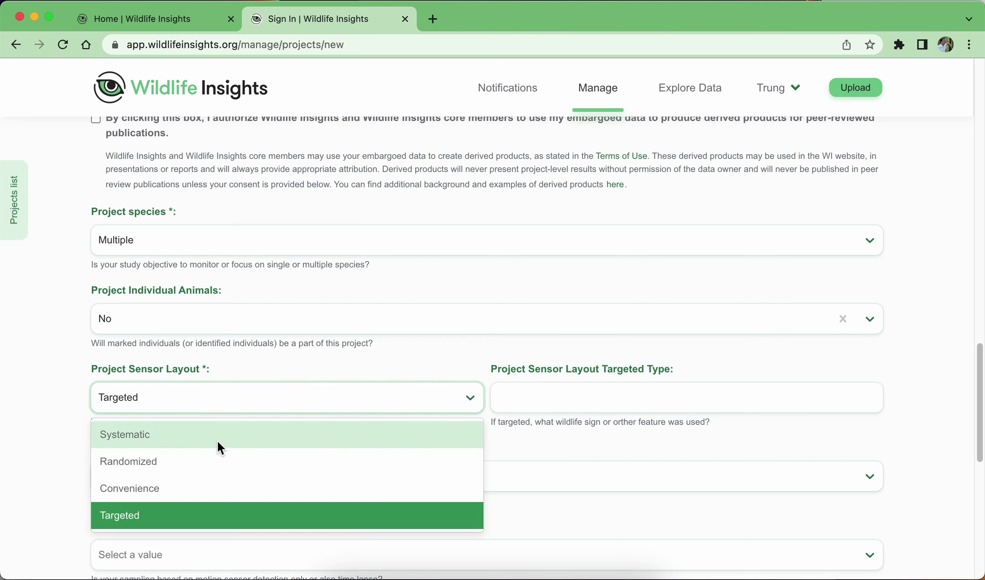
pyautogui.click(160, 438)
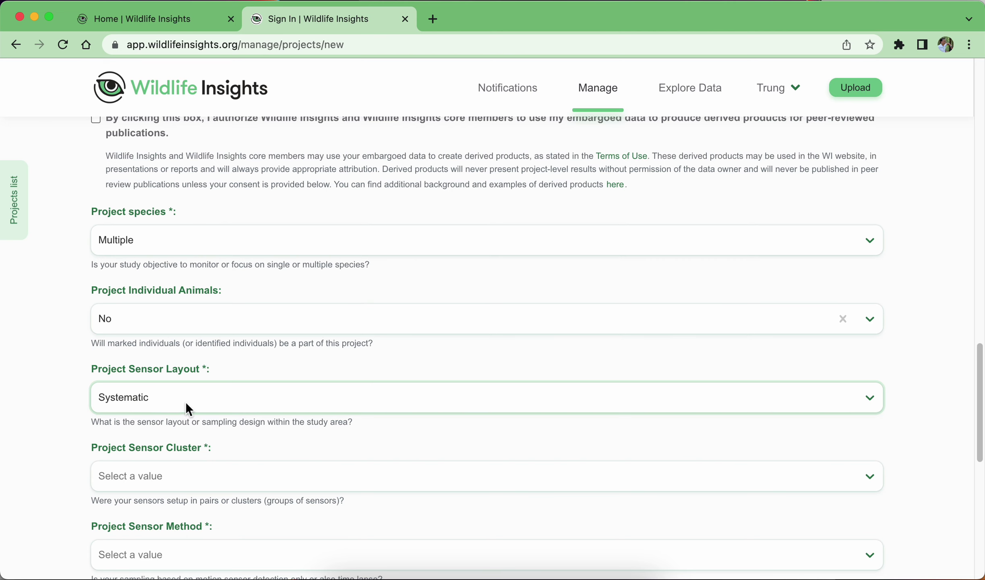
# Answer Yes for sensor clustering and set the sensor method to Both.
pyautogui.scroll(-1, 289, 363)
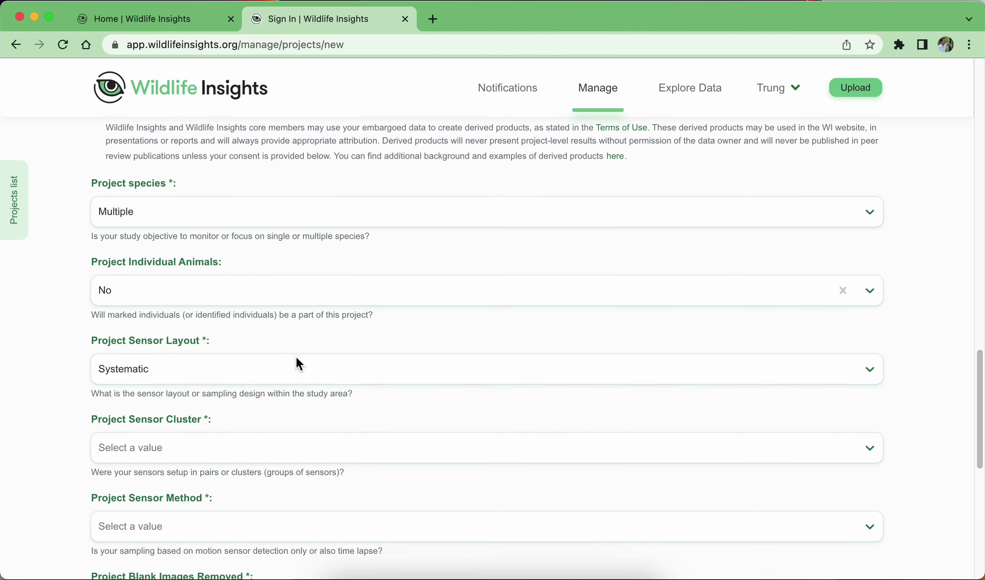
pyautogui.scroll(-1, 68, 439)
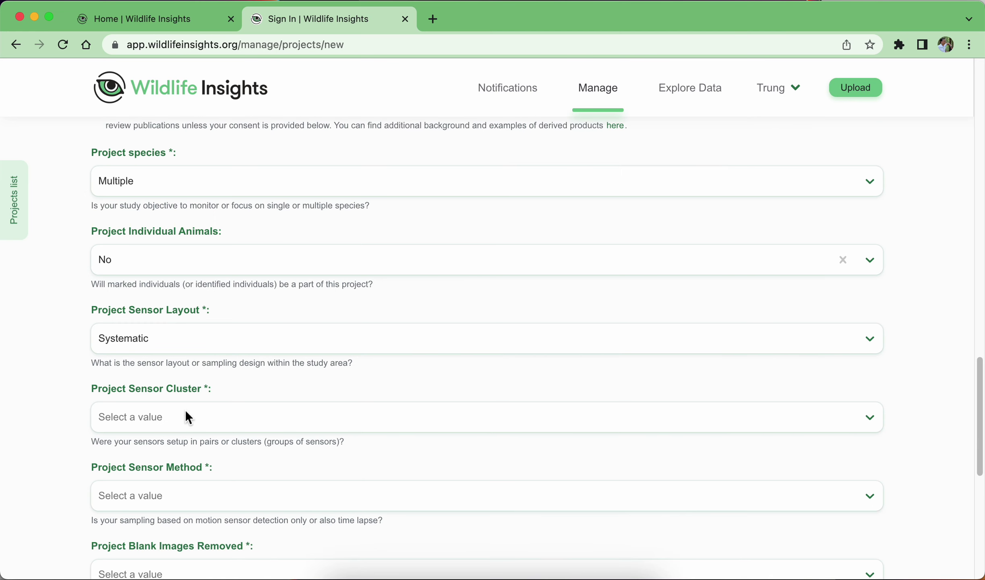
pyautogui.click(186, 423)
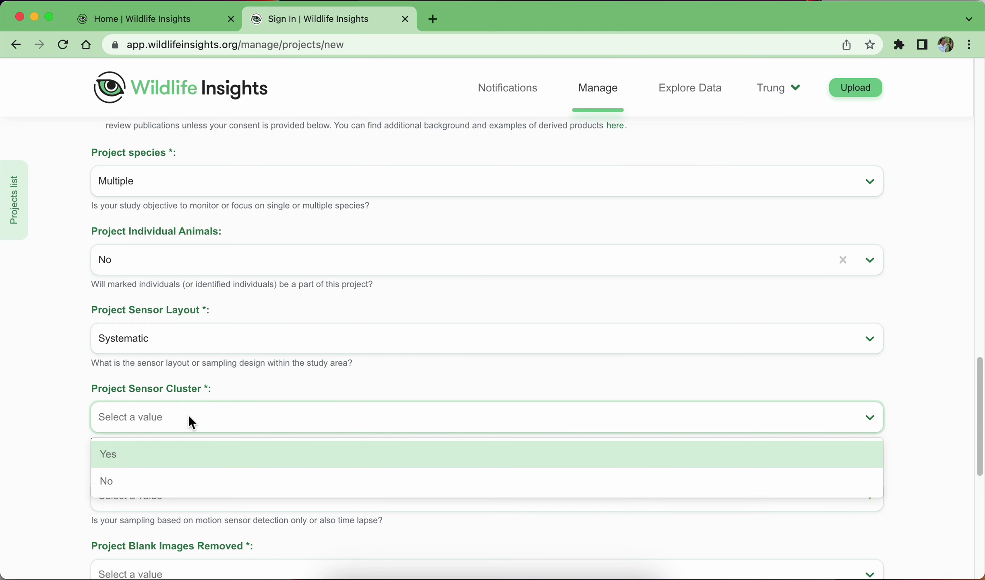
pyautogui.click(219, 381)
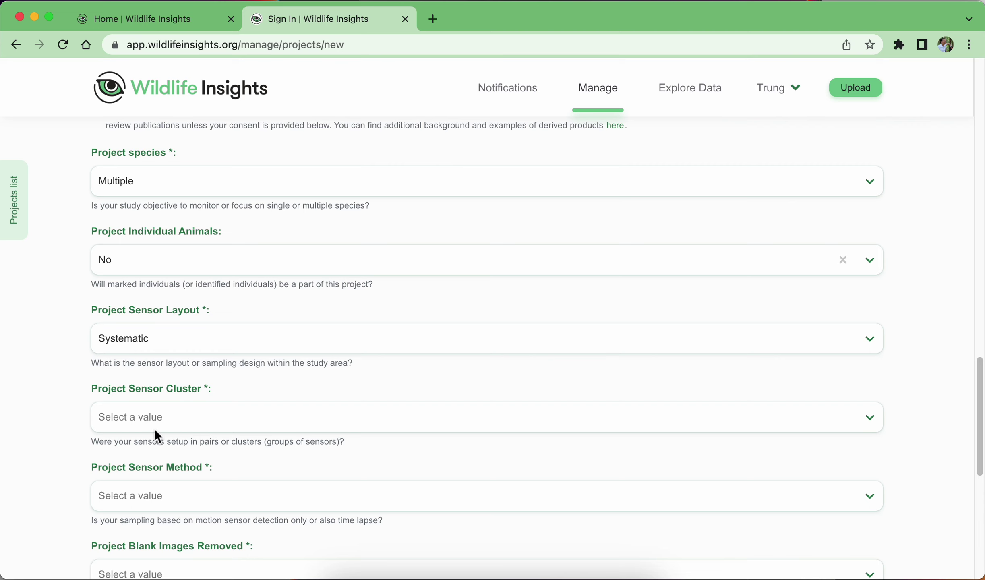
pyautogui.click(174, 460)
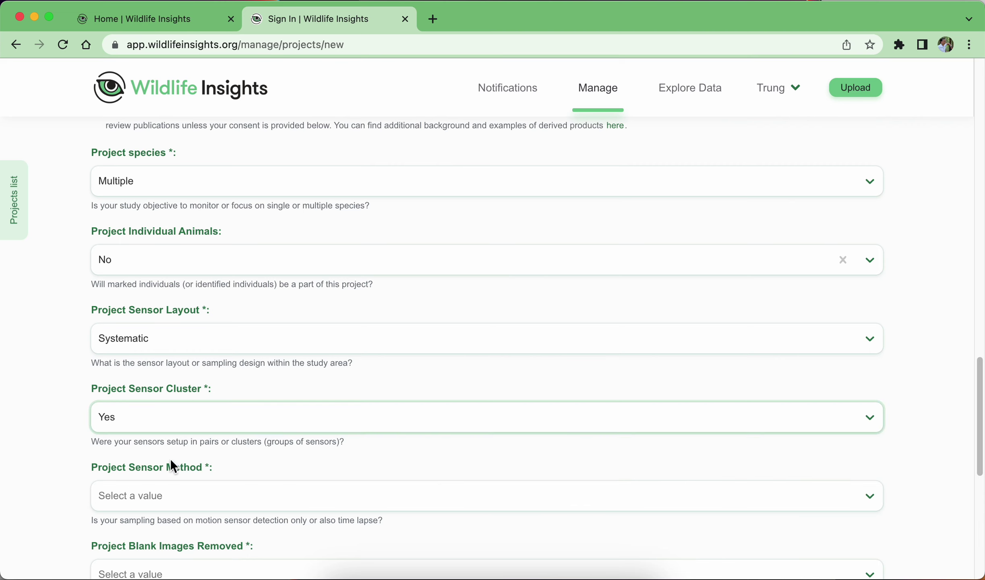
pyautogui.click(107, 376)
pyautogui.scroll(-2, 221, 370)
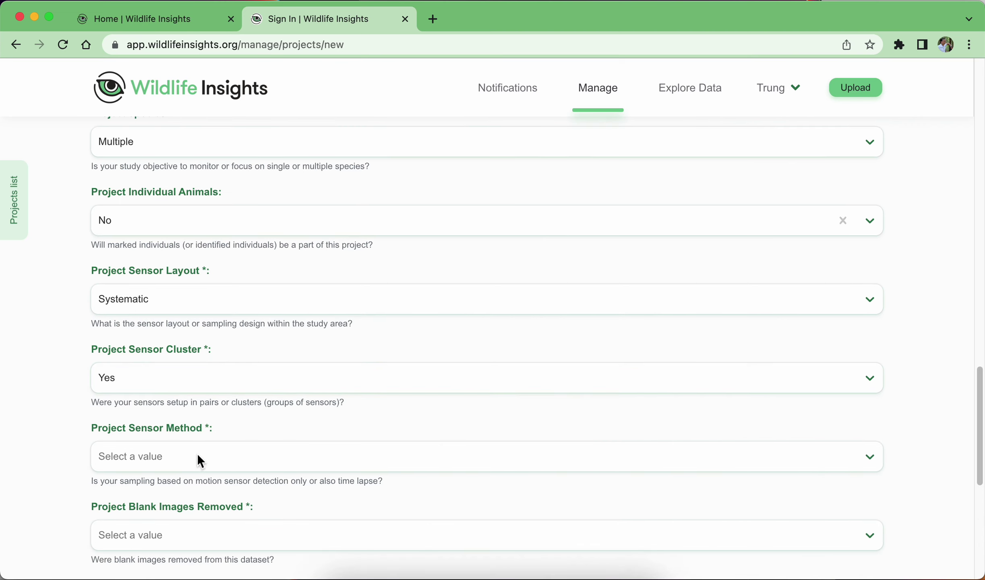
pyautogui.click(197, 455)
pyautogui.scroll(-3, 211, 523)
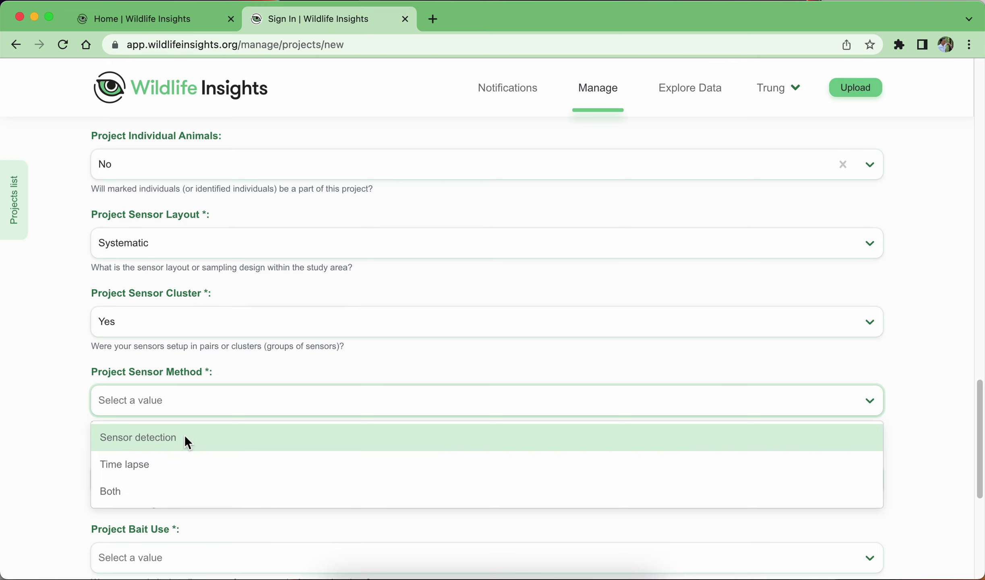
pyautogui.click(128, 491)
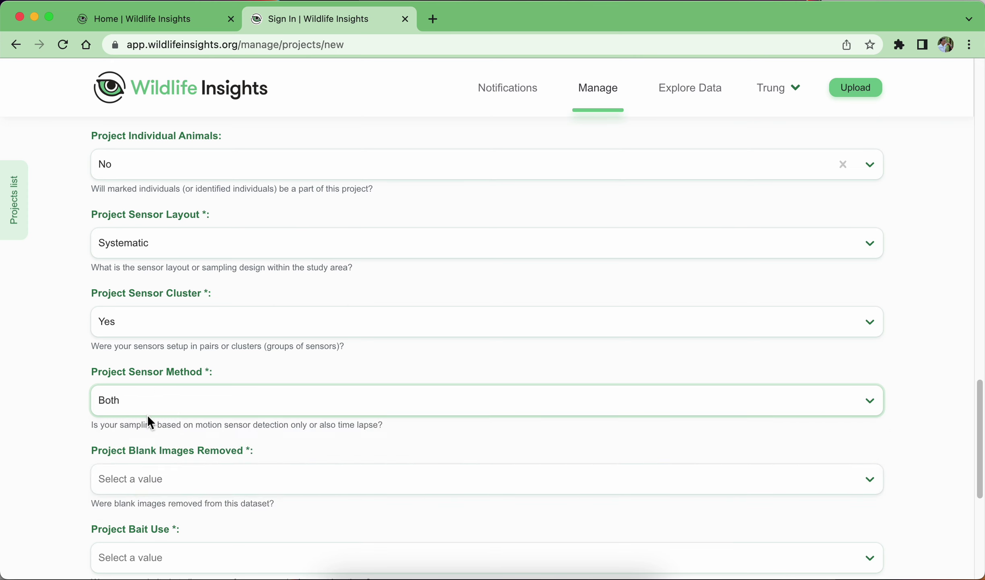
pyautogui.click(199, 393)
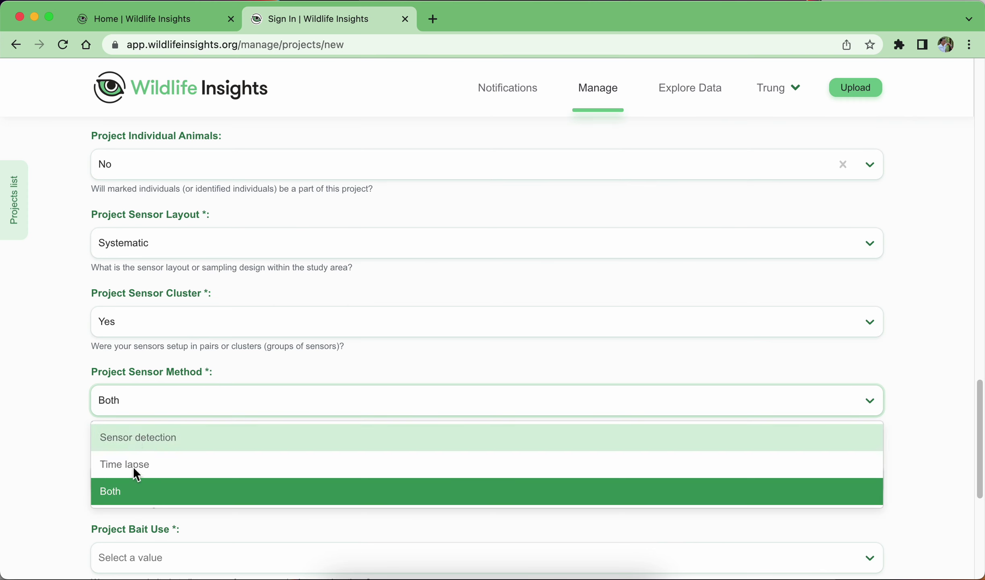
pyautogui.click(135, 490)
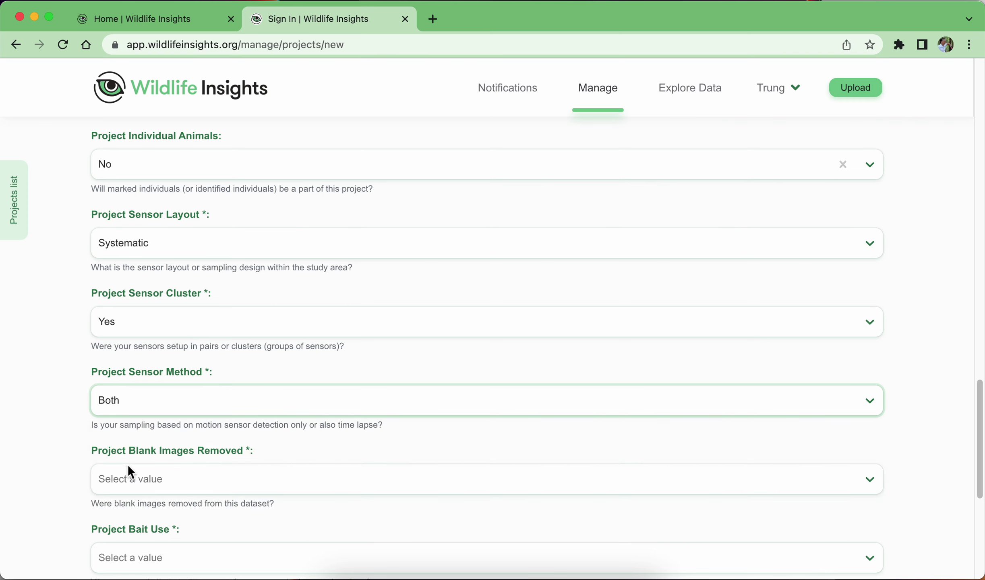
# Answer No for Blank Images Removed.
pyautogui.scroll(-2, 72, 433)
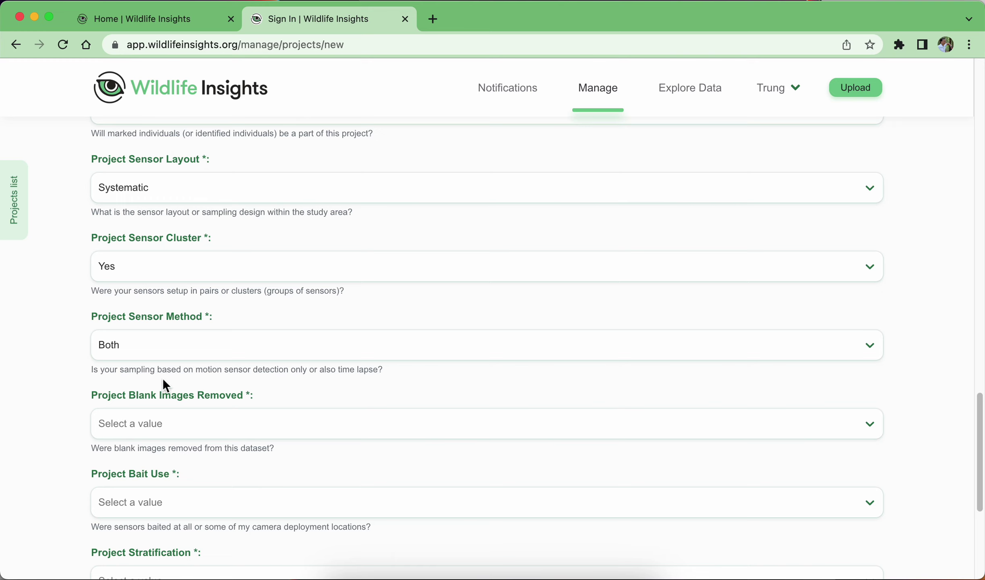
pyautogui.scroll(-1, 157, 388)
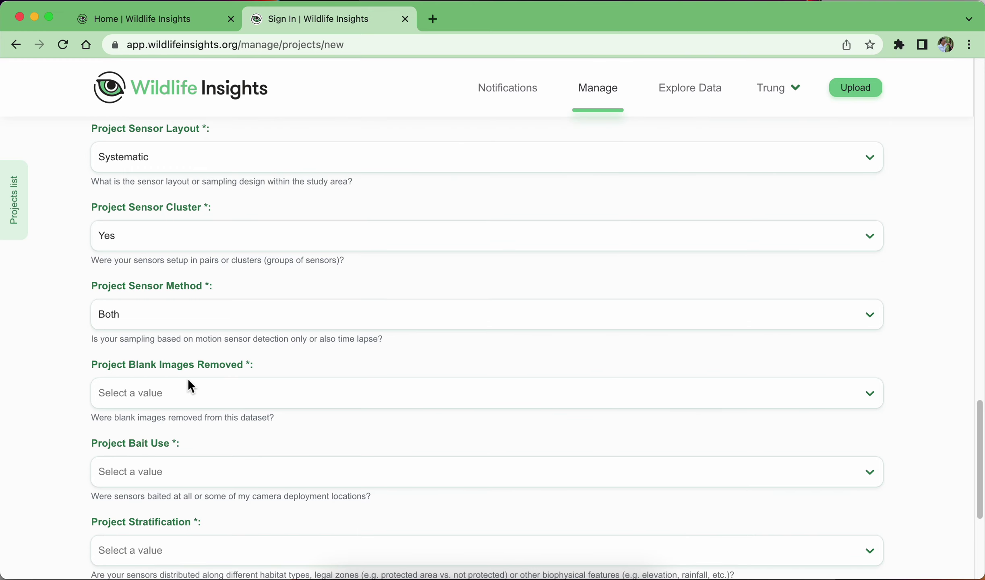
pyautogui.click(215, 392)
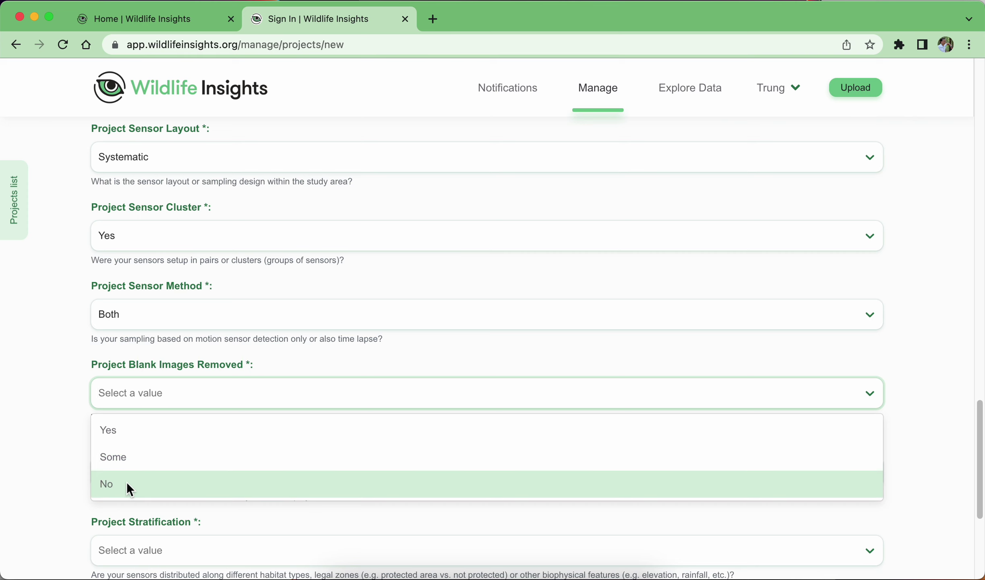
pyautogui.click(108, 376)
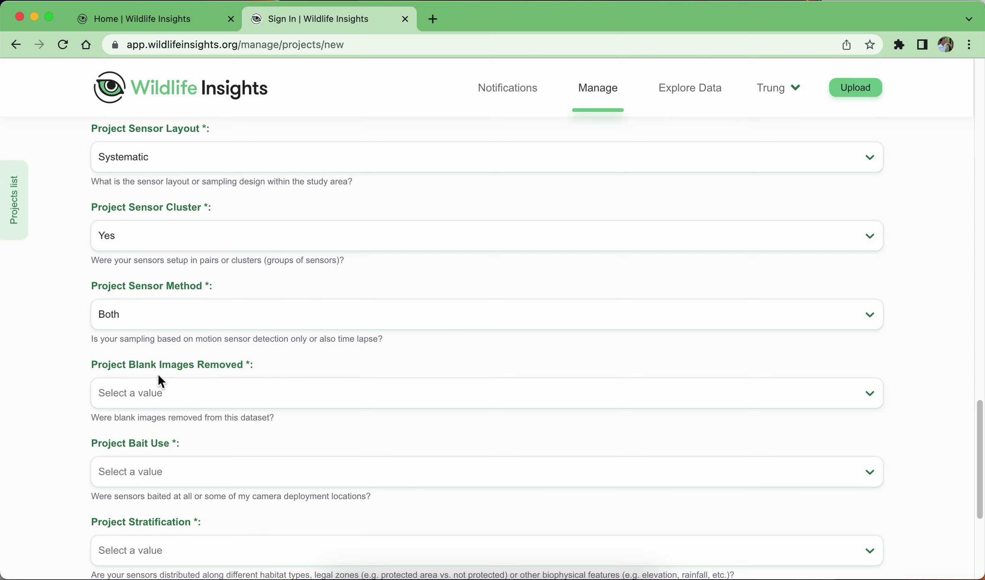
pyautogui.click(158, 393)
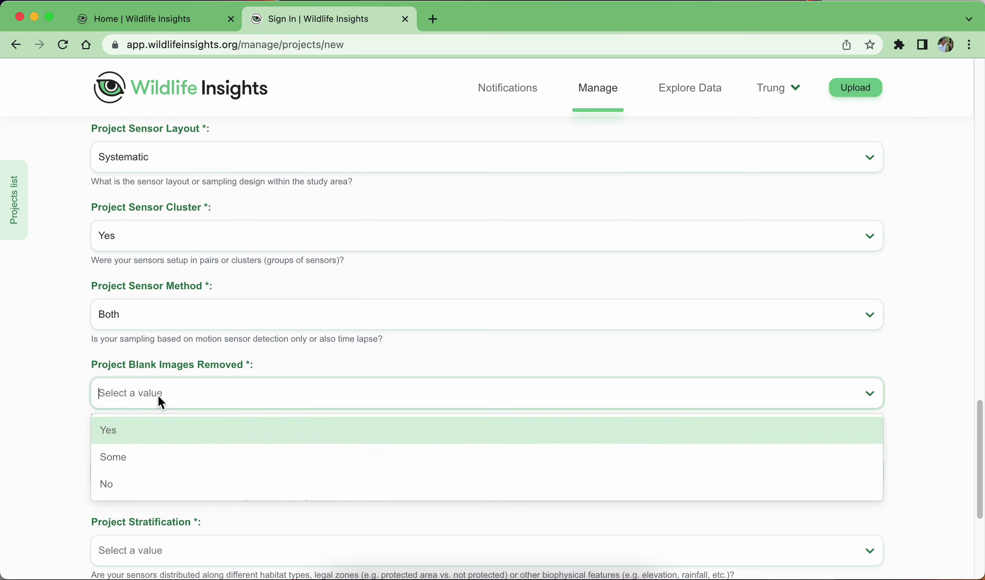
pyautogui.click(121, 479)
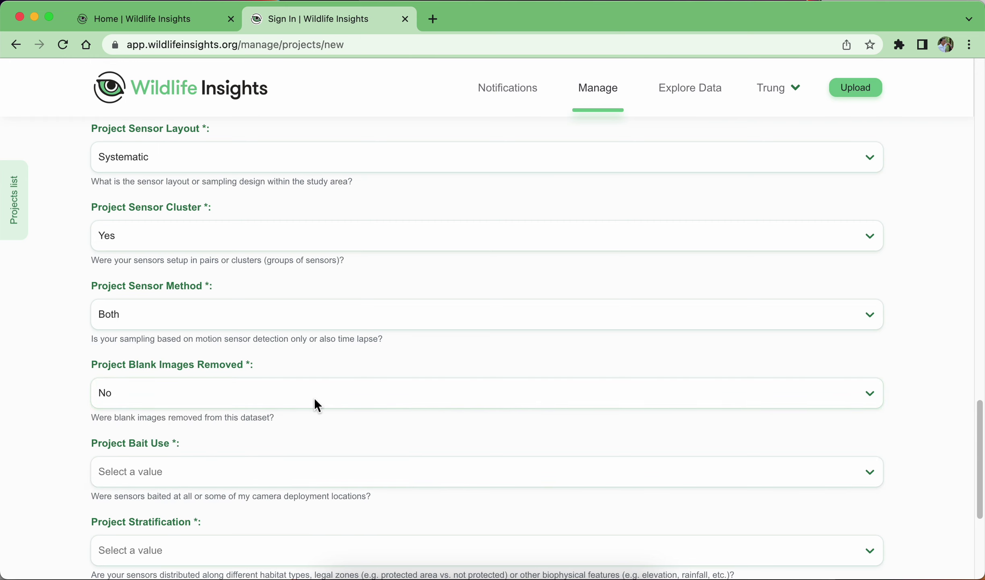
# Answer No for both Bait Use and Project Stratification.
pyautogui.scroll(-1, 271, 424)
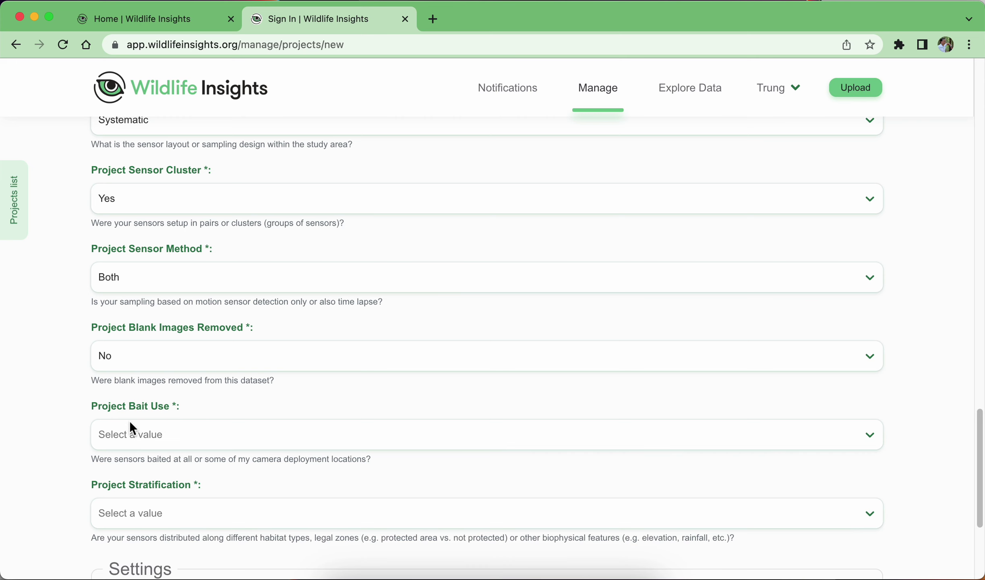
pyautogui.scroll(-3, 154, 403)
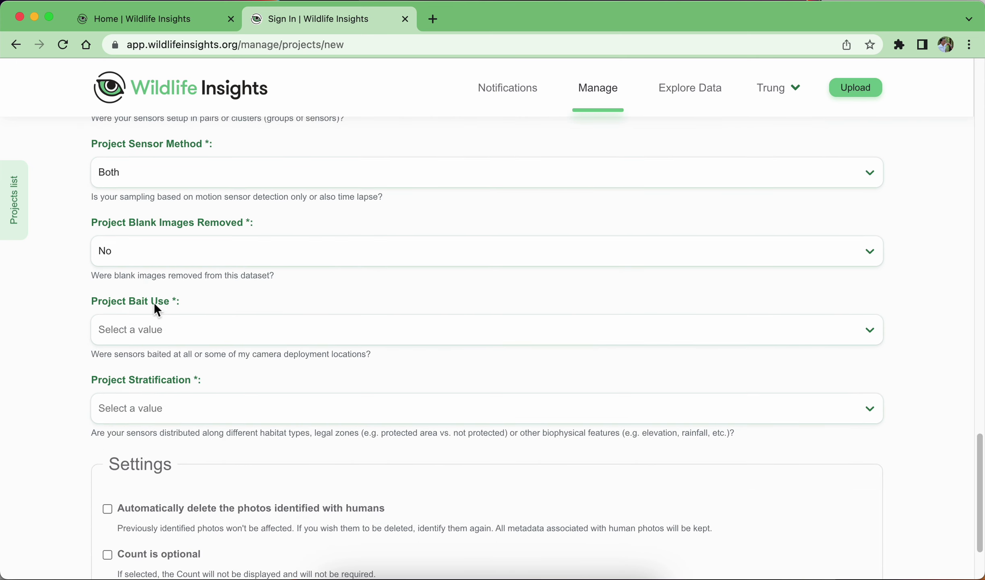
pyautogui.click(149, 330)
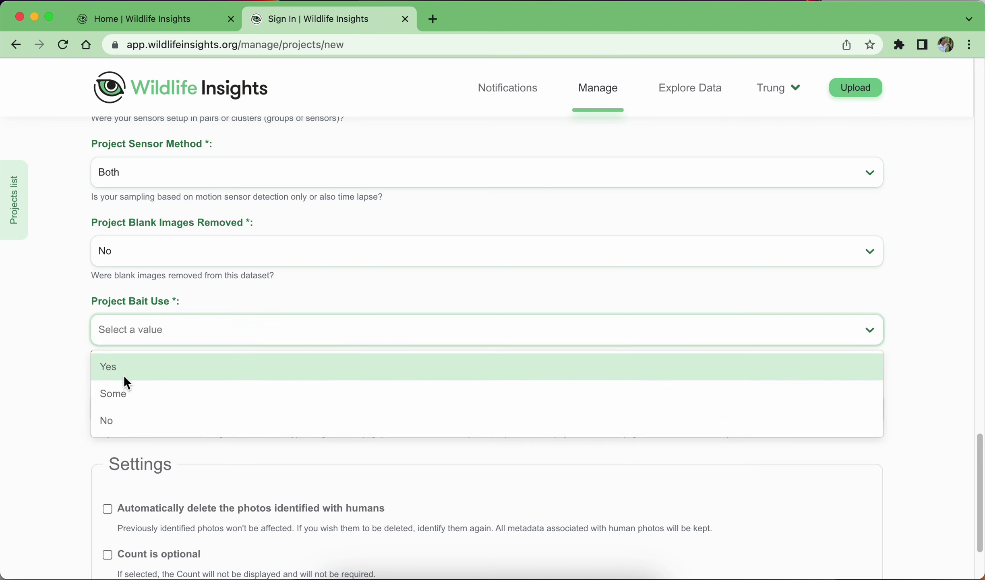
pyautogui.click(116, 423)
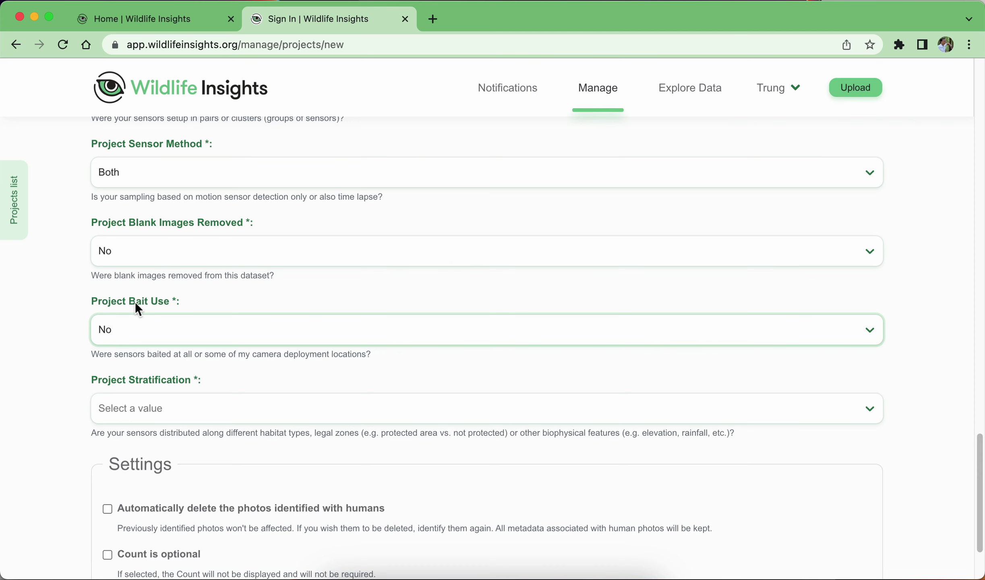
pyautogui.click(108, 365)
pyautogui.scroll(-1, 262, 367)
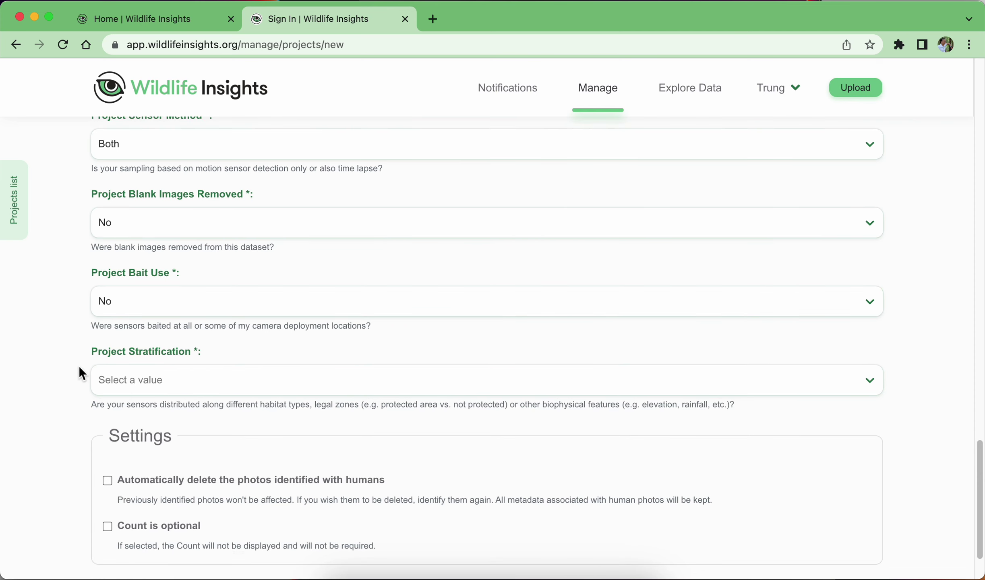
pyautogui.click(187, 376)
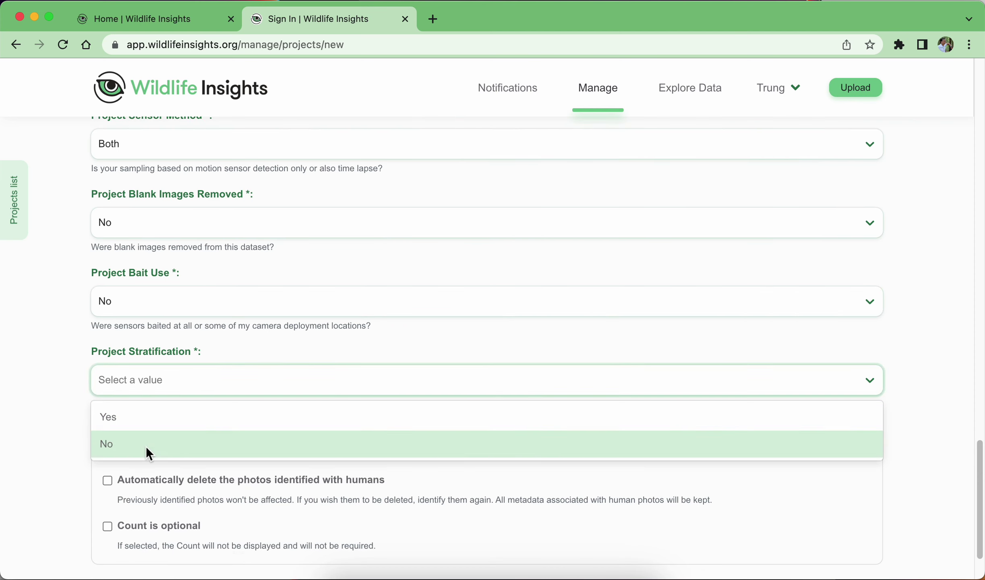
pyautogui.press('Escape')
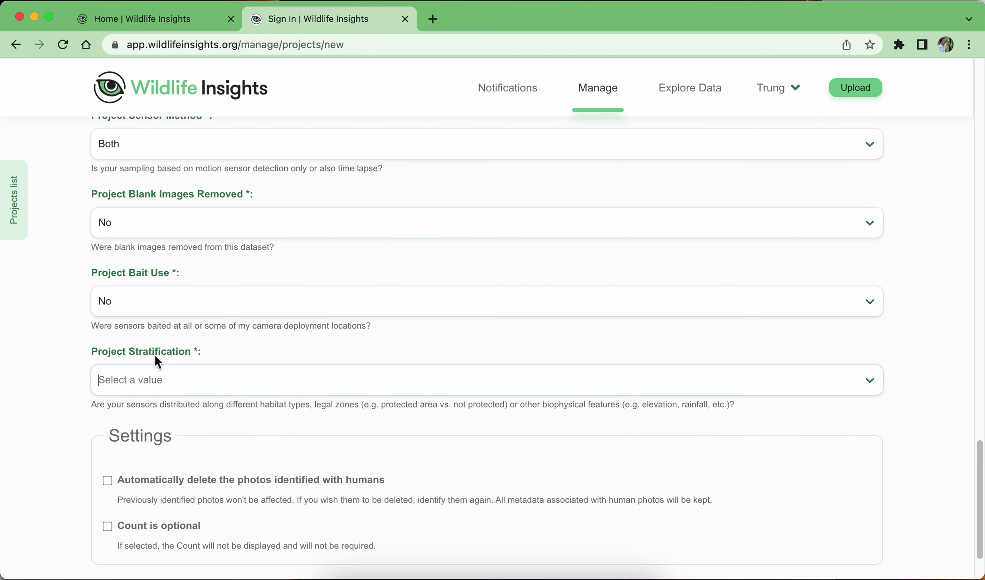
pyautogui.click(159, 389)
pyautogui.click(144, 441)
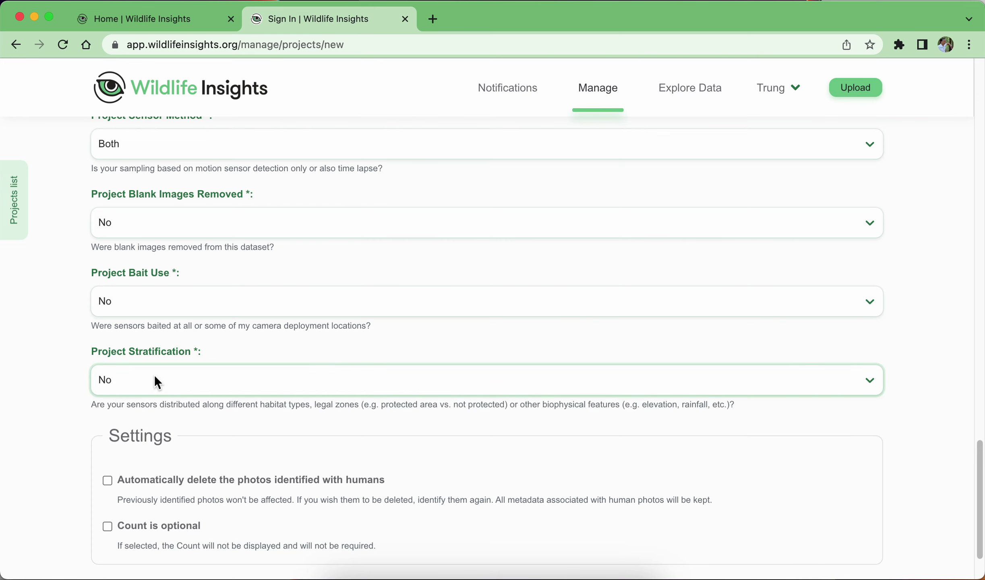
pyautogui.click(36, 373)
# Enable 'Count is optional' under Settings and create the Heorung_P3 project.
pyautogui.scroll(-2, 325, 423)
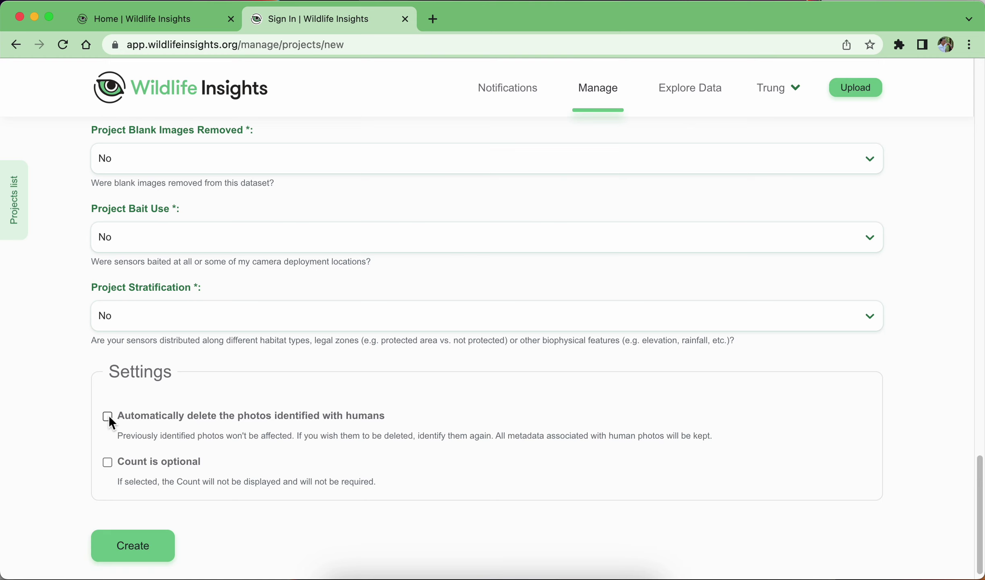
pyautogui.click(110, 461)
pyautogui.click(167, 461)
pyautogui.click(161, 463)
pyautogui.click(170, 463)
pyautogui.click(190, 461)
pyautogui.scroll(-1, 286, 437)
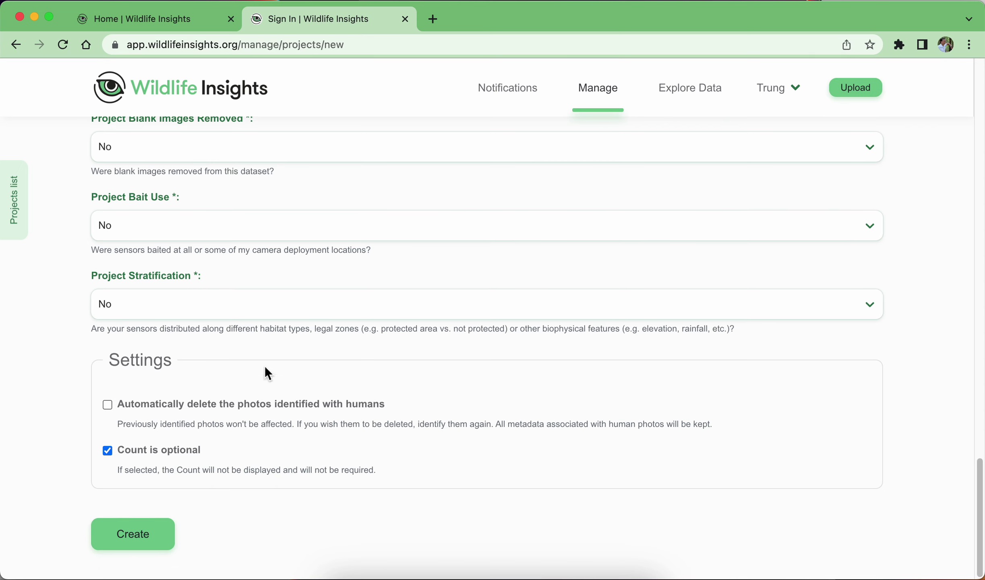
pyautogui.click(136, 544)
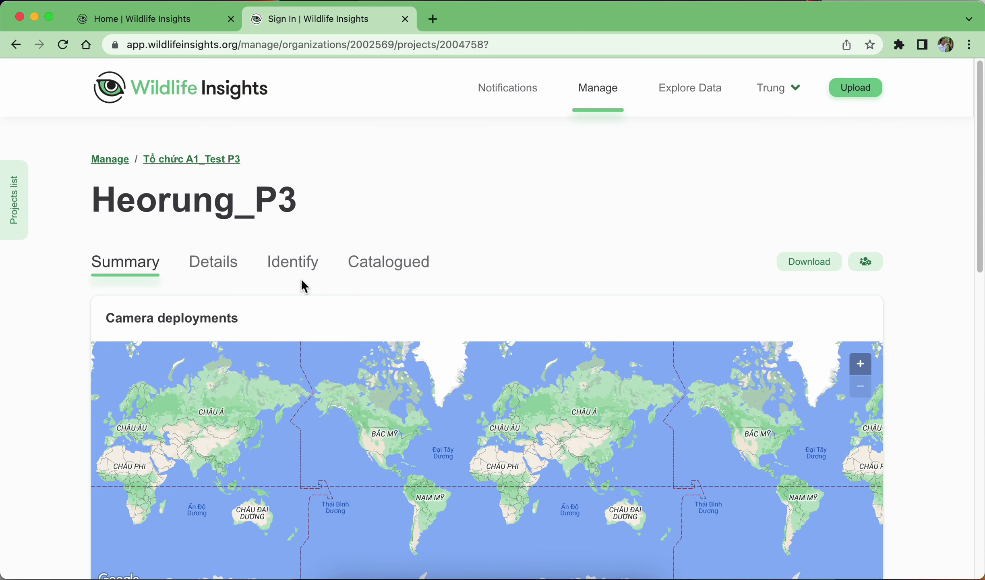
# Check Heorung_P3's Details and Summary tabs and the projects sidebar, then switch to Preview.
pyautogui.click(224, 266)
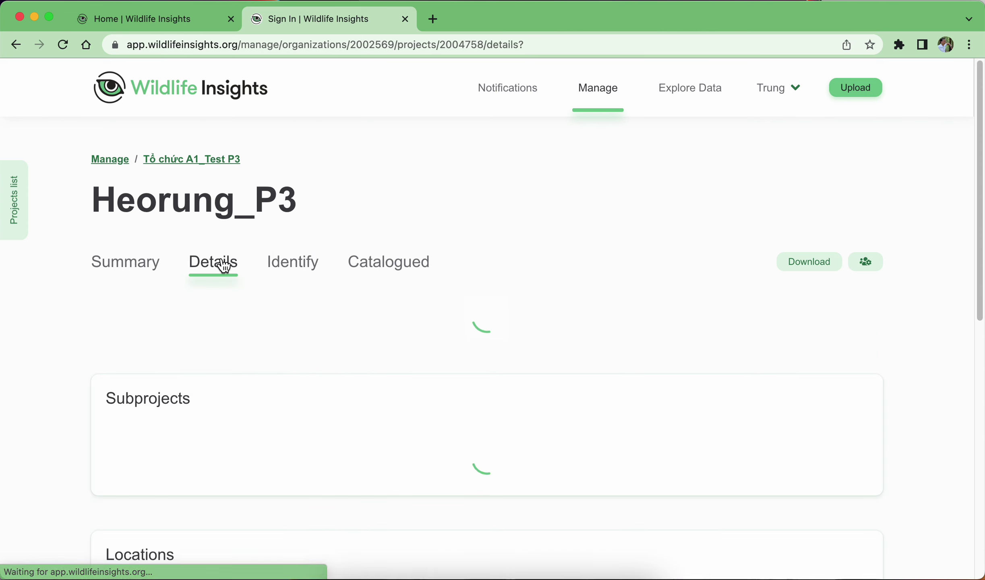
pyautogui.click(126, 269)
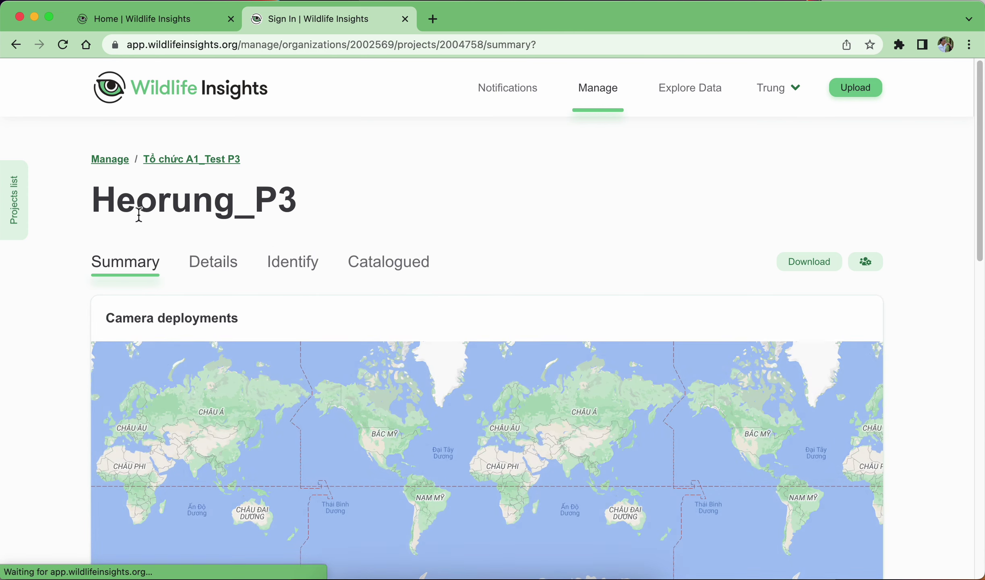
pyautogui.click(24, 199)
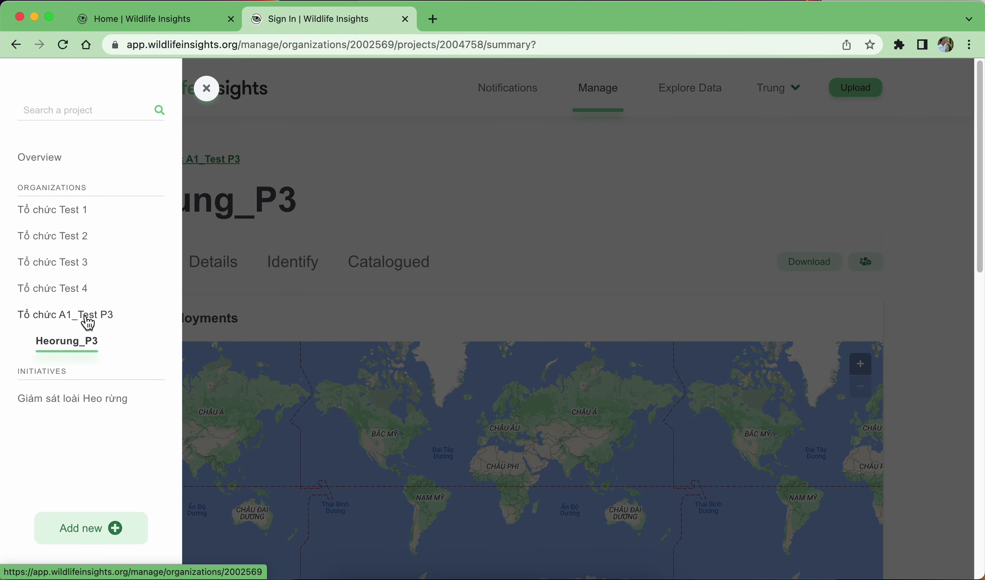
pyautogui.click(553, 156)
pyautogui.click(585, 575)
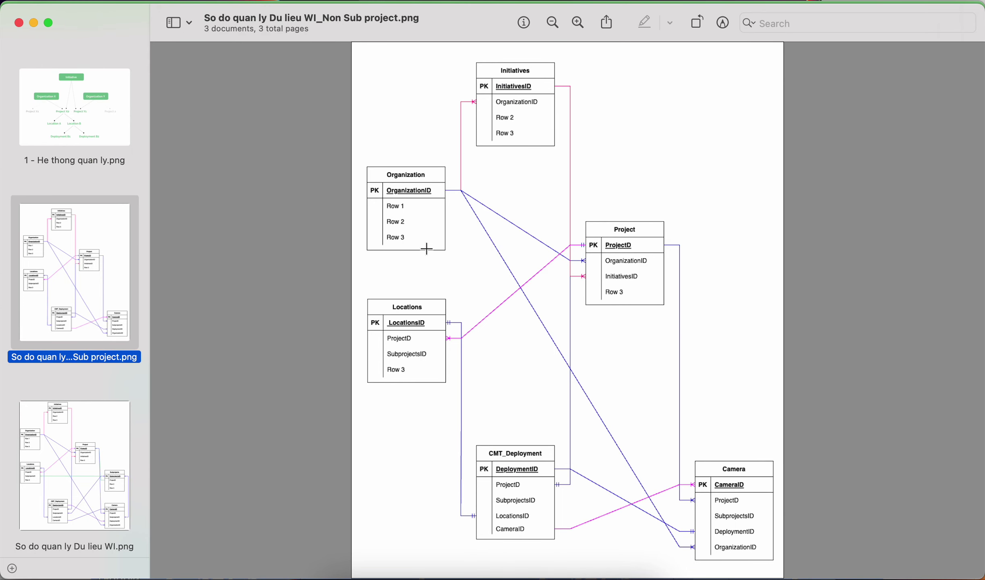
# Show '1 - He thong quan ly.png' in Preview, then return to the Heorung_P3 page in Chrome.
pyautogui.click(61, 137)
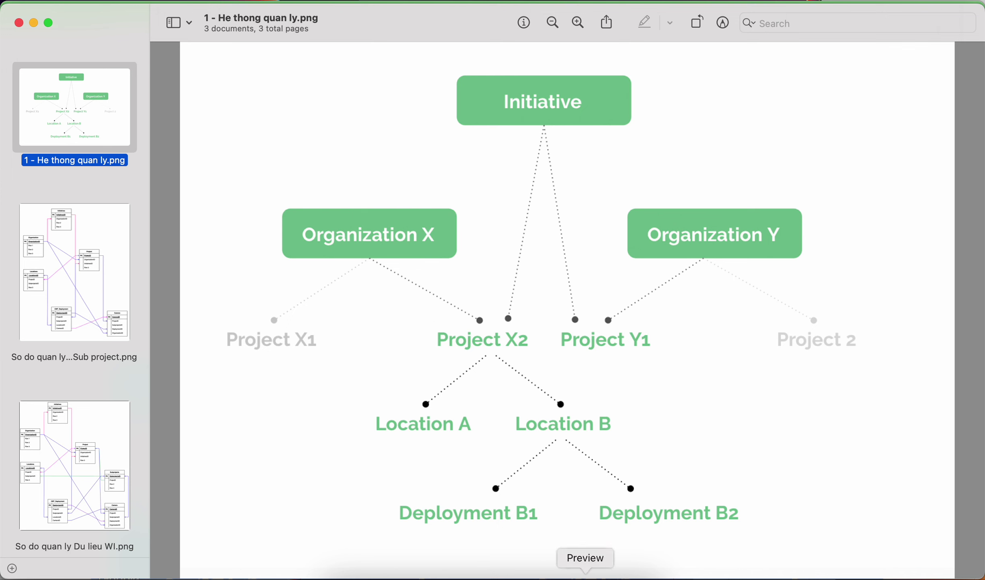
pyautogui.click(561, 579)
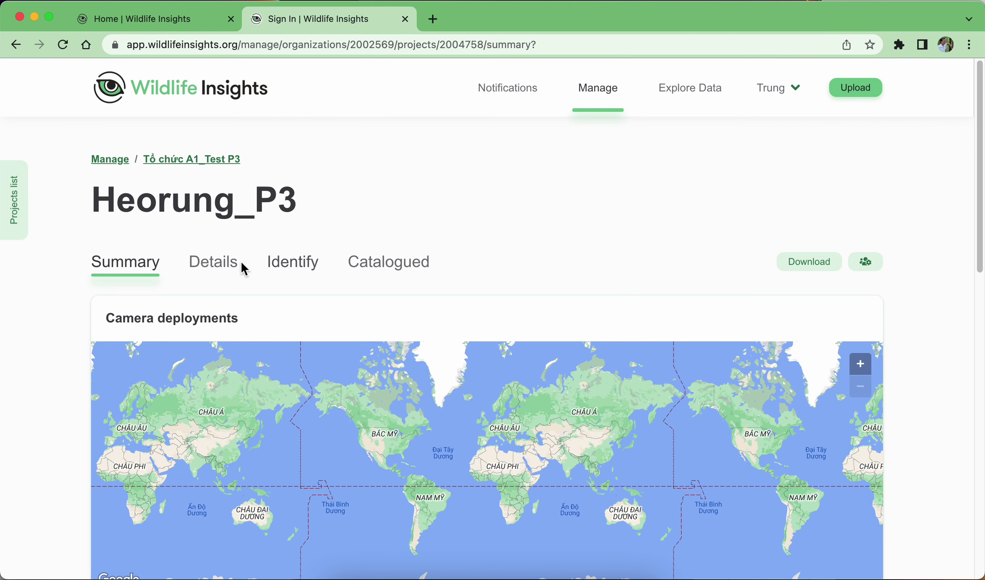
# View Tổ chức A1_Test P3's details, then show the Non Sub project ER diagram in Preview.
pyautogui.click(24, 203)
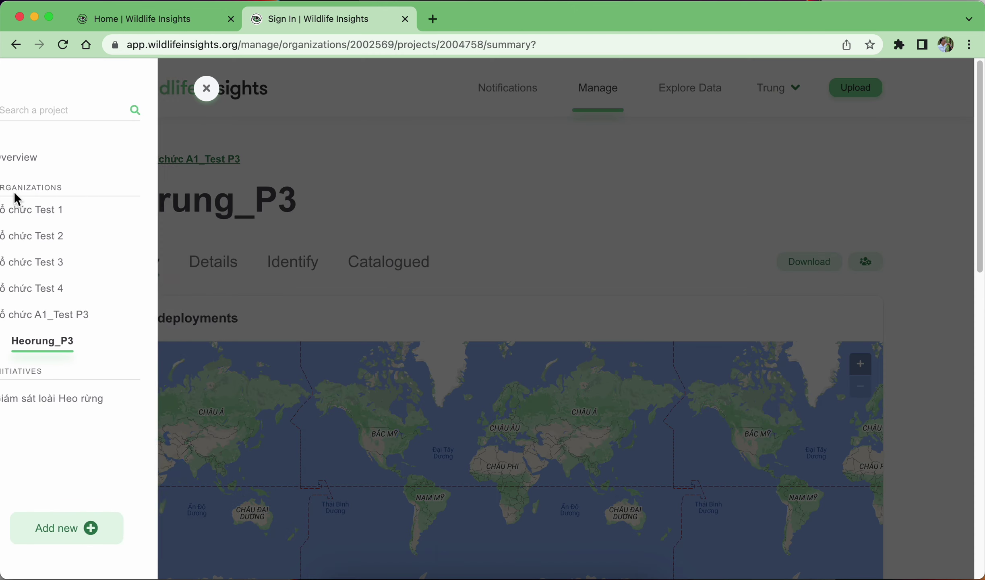
pyautogui.click(63, 316)
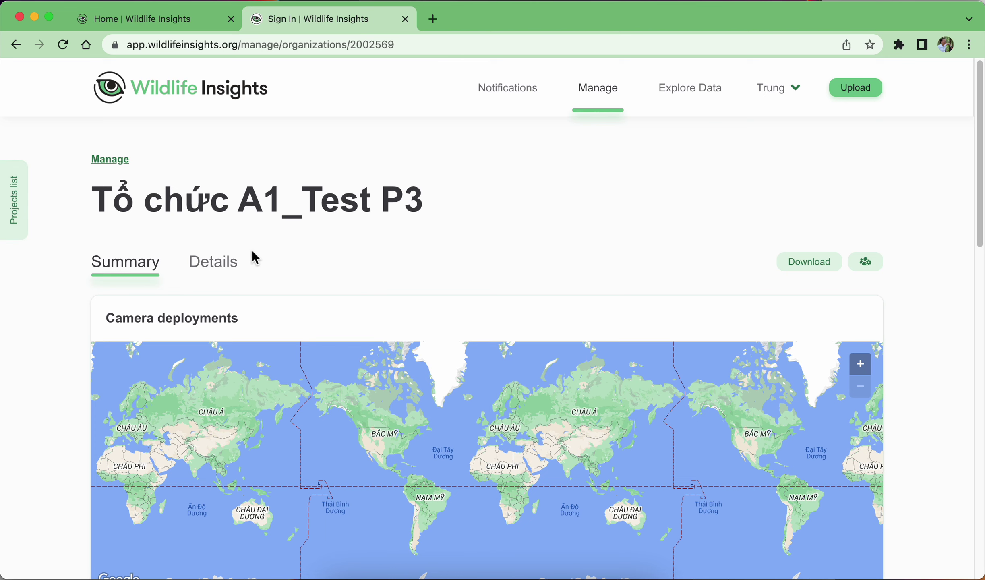
pyautogui.click(213, 263)
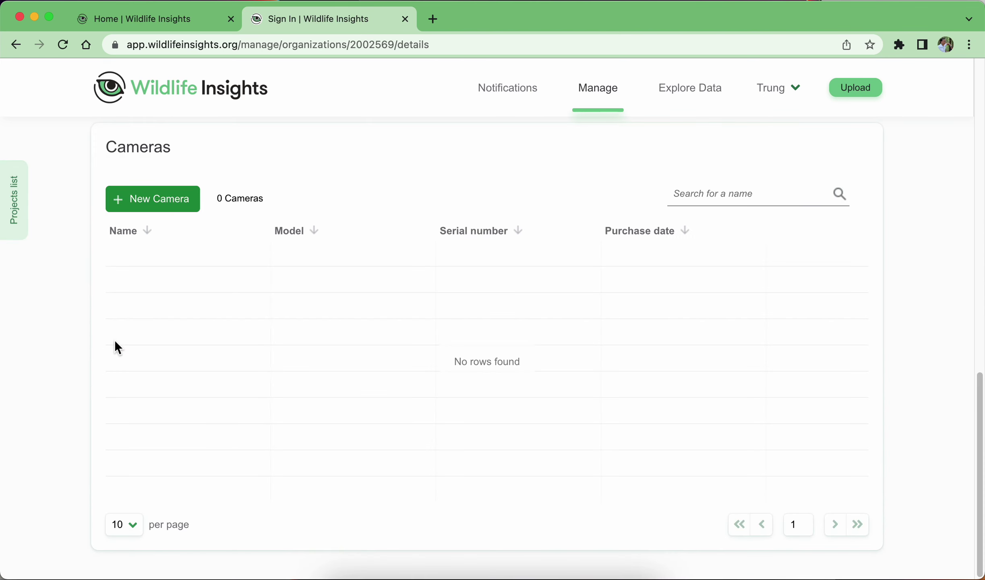
pyautogui.scroll(15, 114, 339)
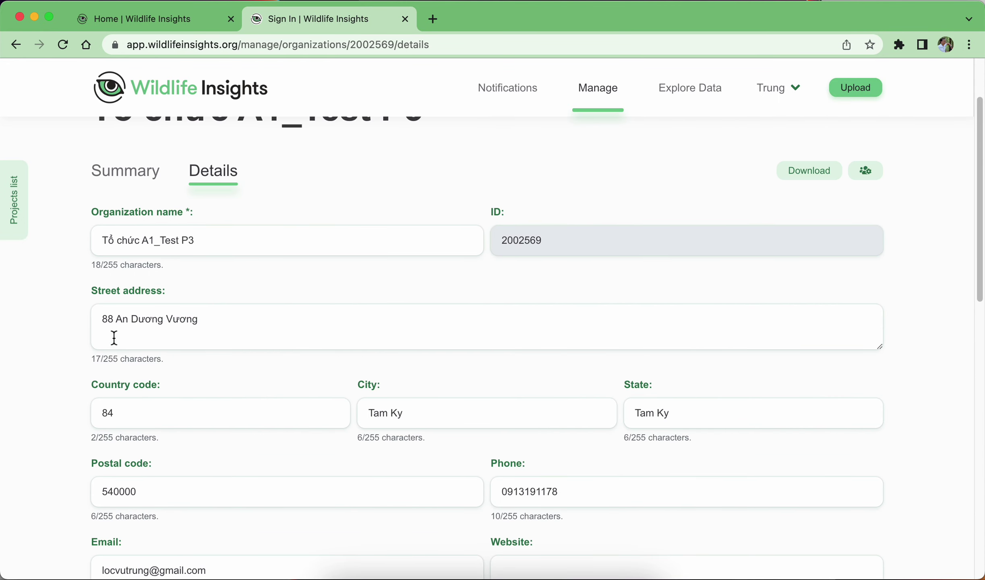
pyautogui.scroll(1, 114, 337)
pyautogui.scroll(-15, 170, 464)
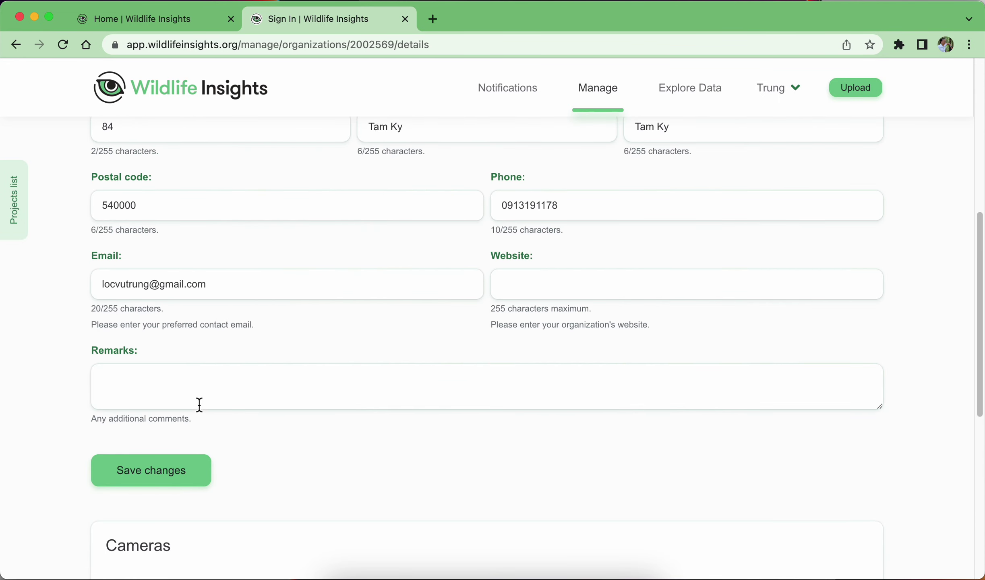
pyautogui.scroll(12, 443, 389)
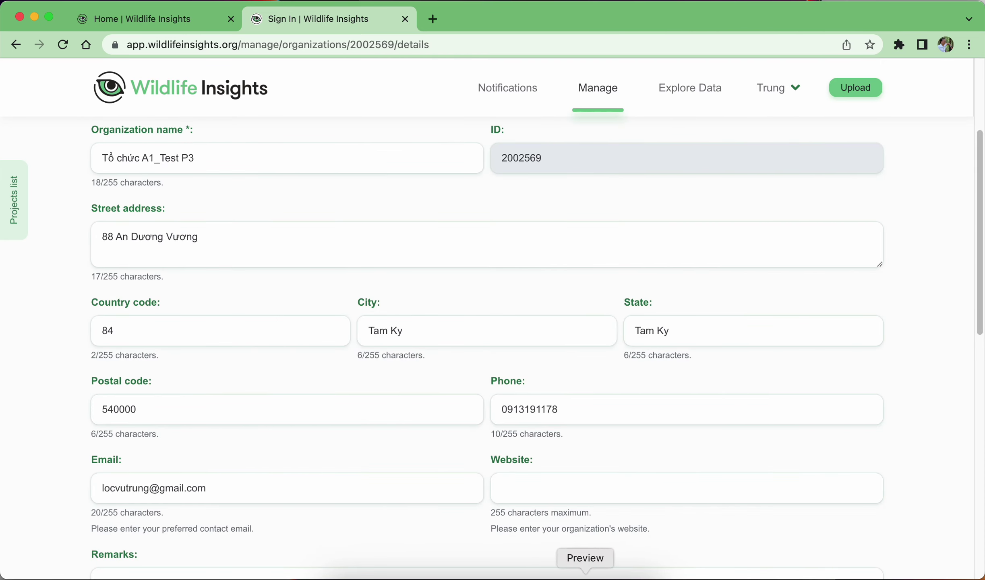
pyautogui.click(585, 575)
pyautogui.click(58, 277)
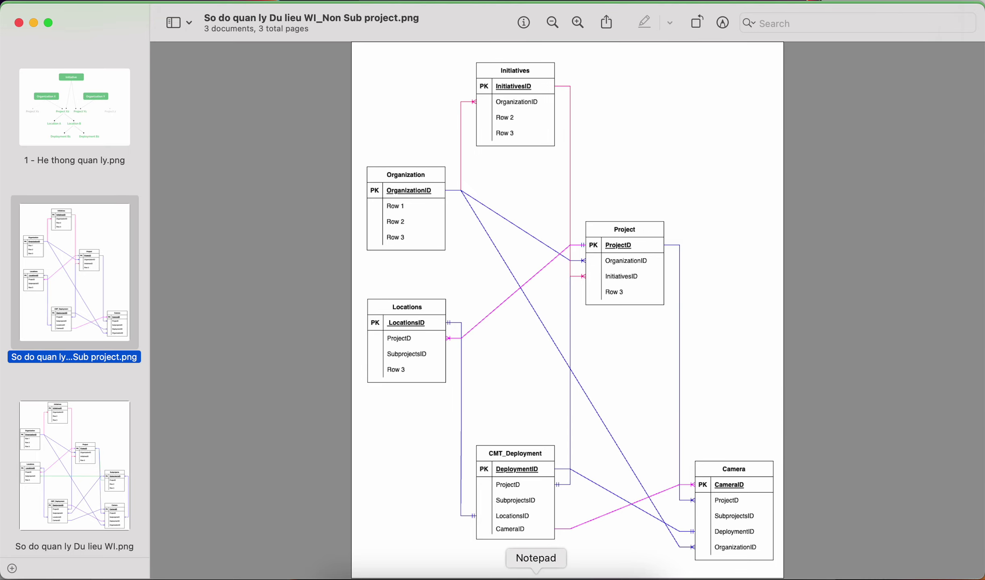
pyautogui.click(560, 564)
pyautogui.scroll(-15, 249, 284)
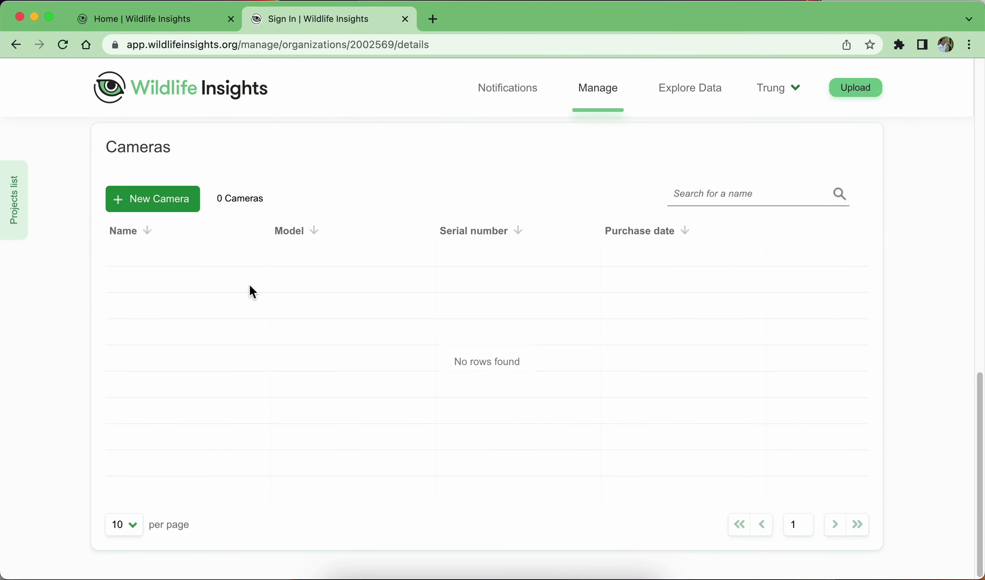
pyautogui.scroll(11, 249, 283)
pyautogui.scroll(-10, 249, 284)
pyautogui.scroll(7, 253, 300)
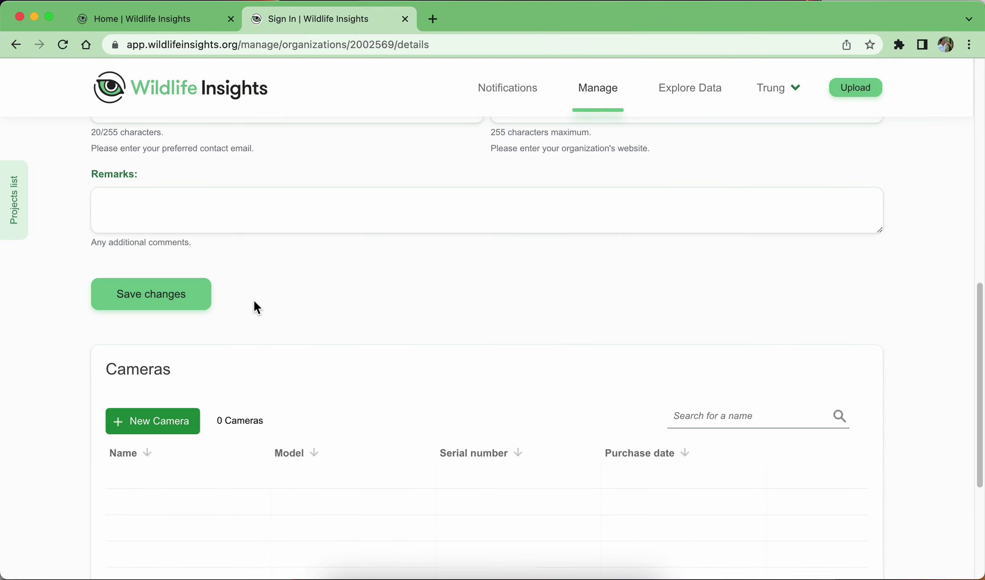
pyautogui.scroll(-3, 254, 300)
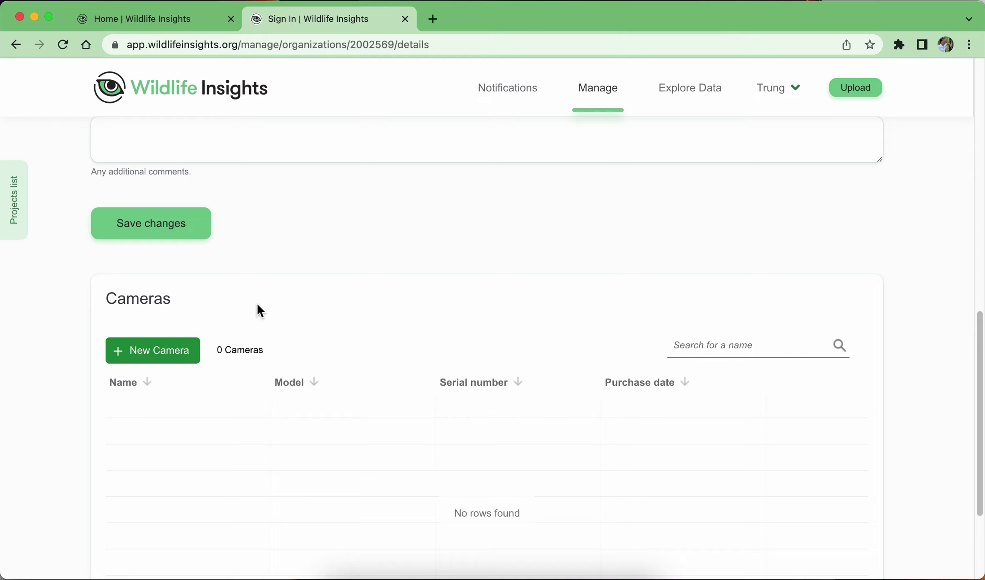
pyautogui.scroll(-1, 258, 306)
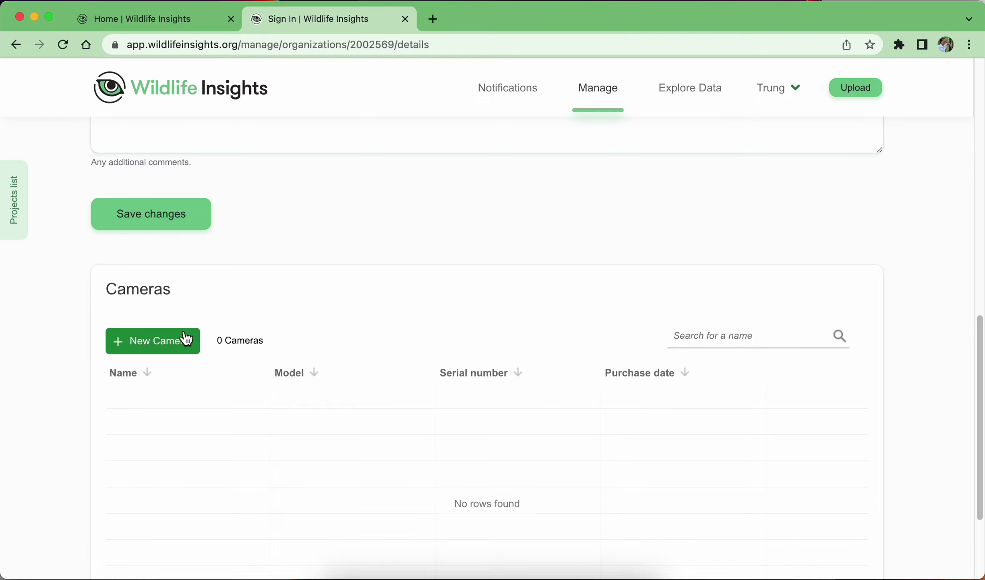
pyautogui.scroll(-2, 145, 345)
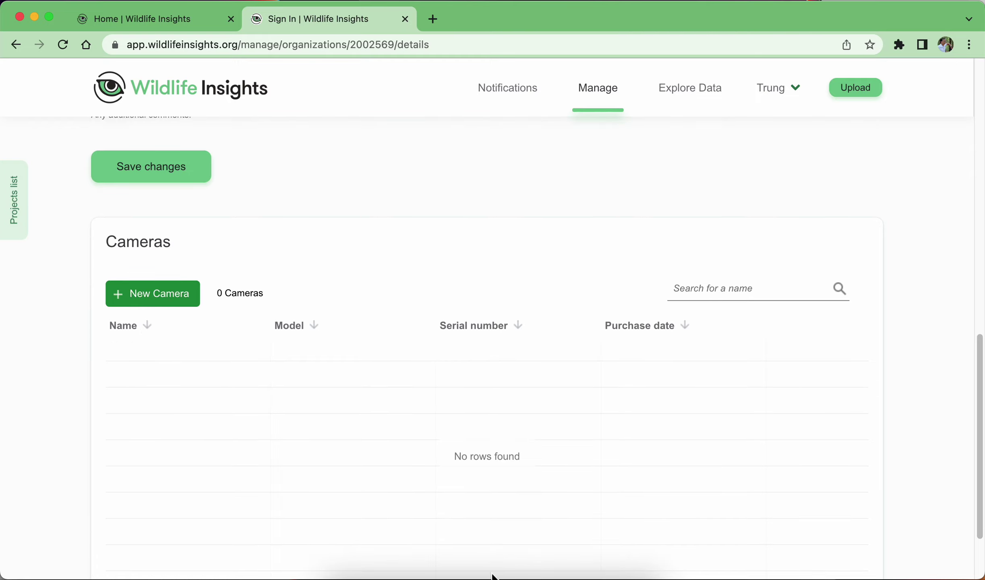
pyautogui.click(586, 571)
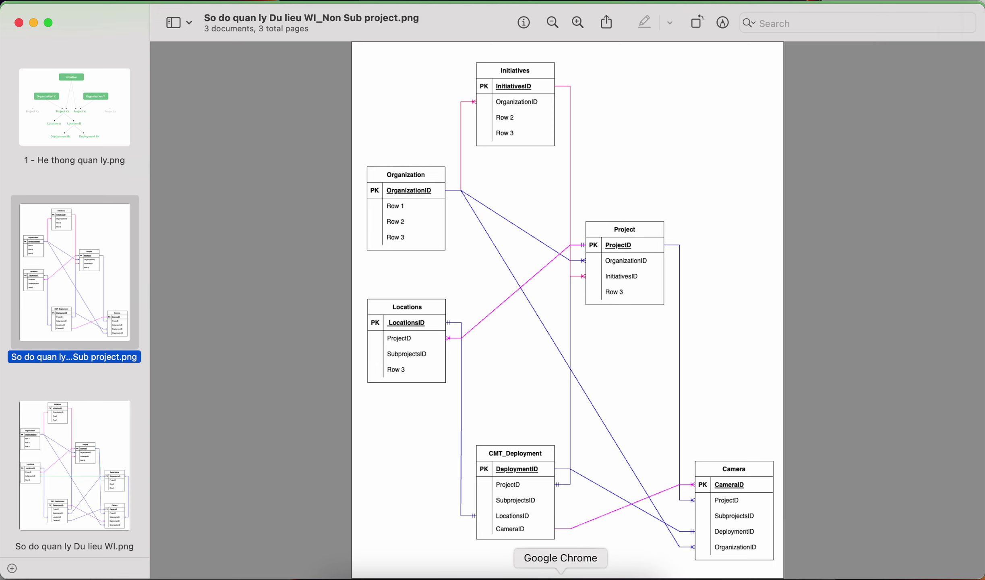
pyautogui.click(561, 574)
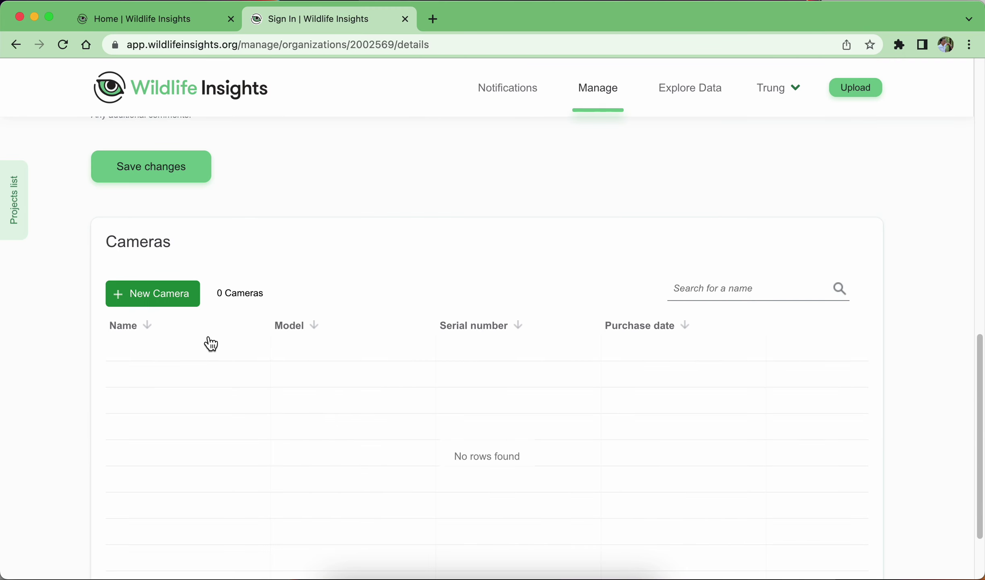
pyautogui.scroll(-1, 196, 357)
pyautogui.scroll(-2, 196, 354)
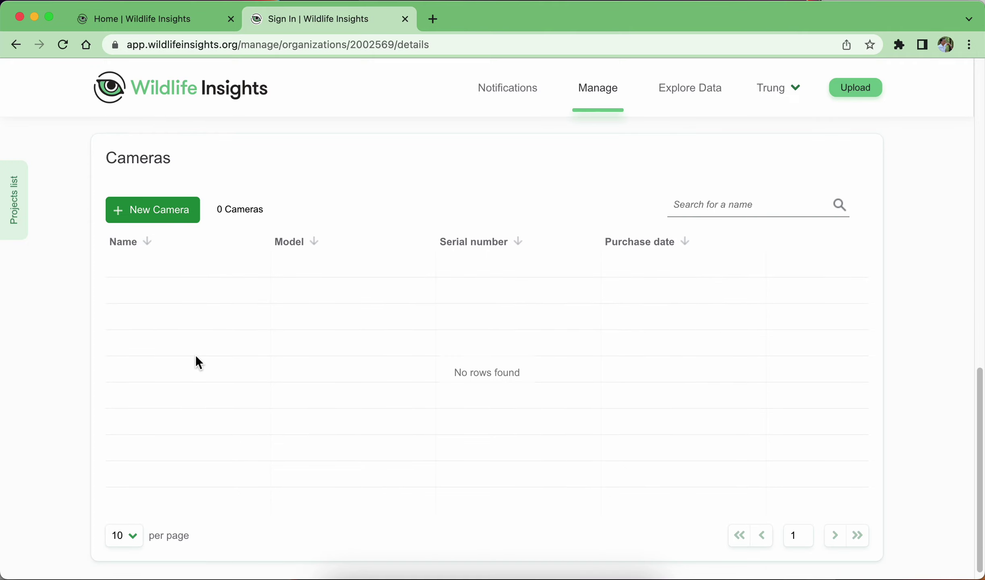
# Start a new camera named HR_A1 with model and serial number A12345.
pyautogui.click(177, 212)
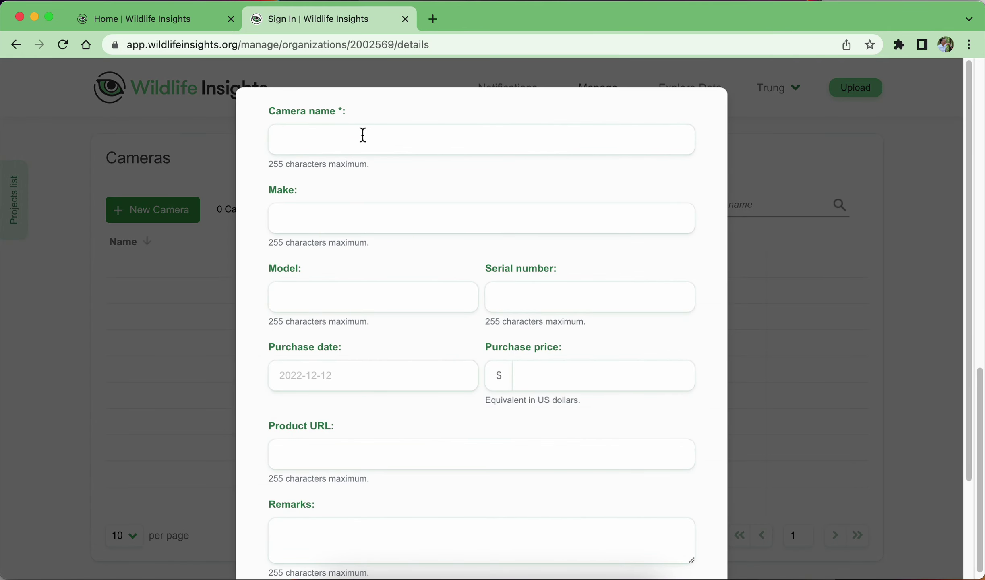
pyautogui.click(363, 134)
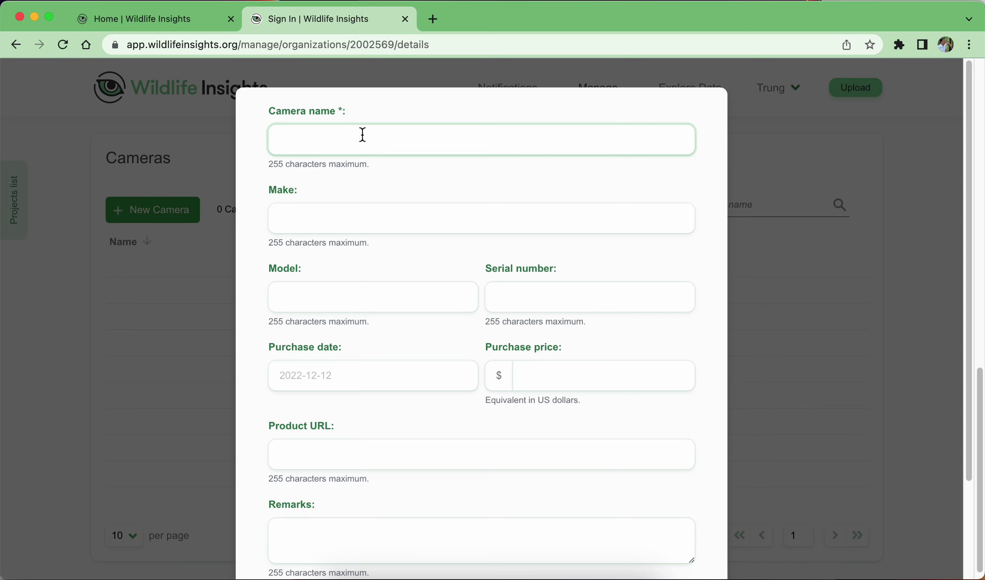
pyautogui.write('HR_A1')
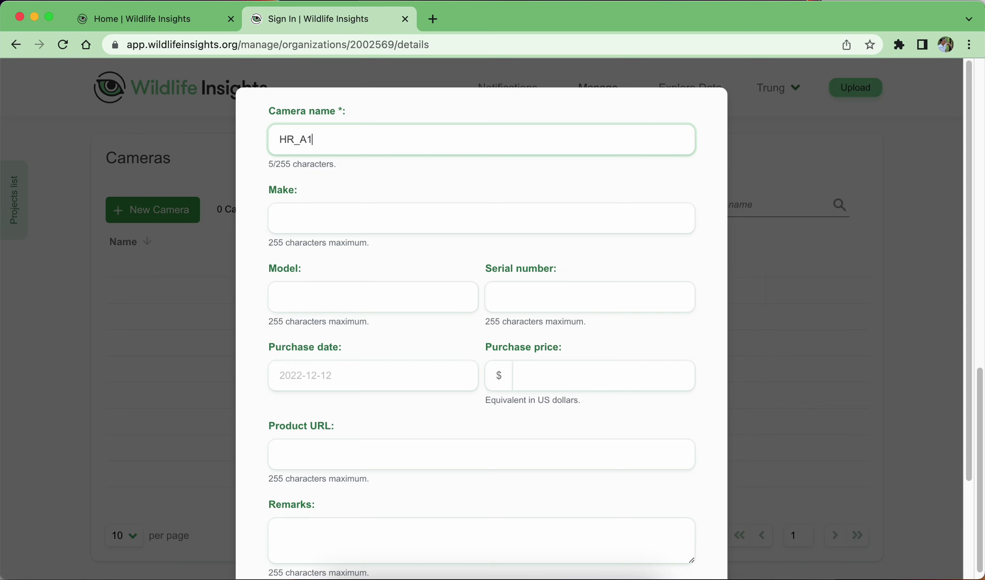
pyautogui.click(325, 213)
pyautogui.click(356, 290)
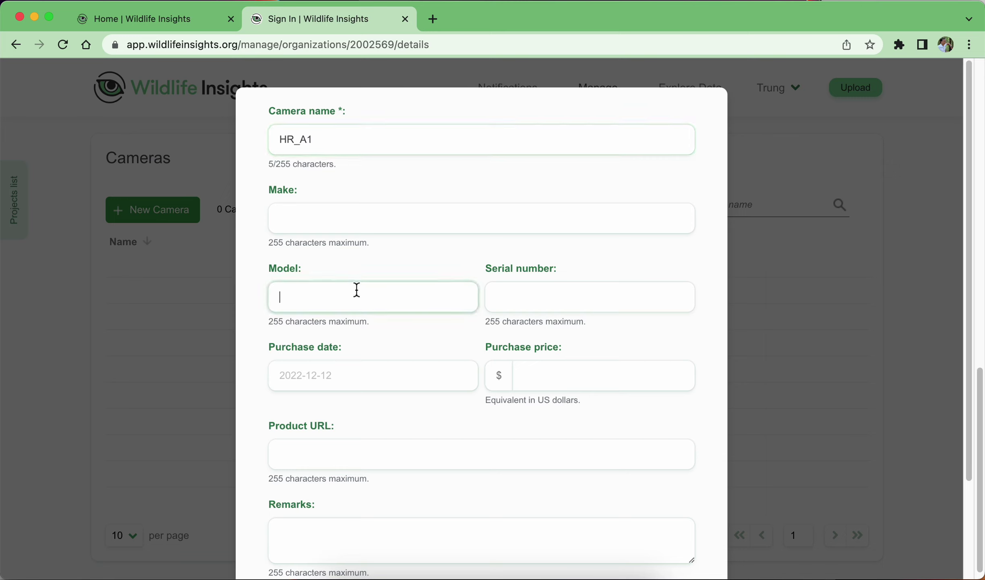
pyautogui.click(535, 290)
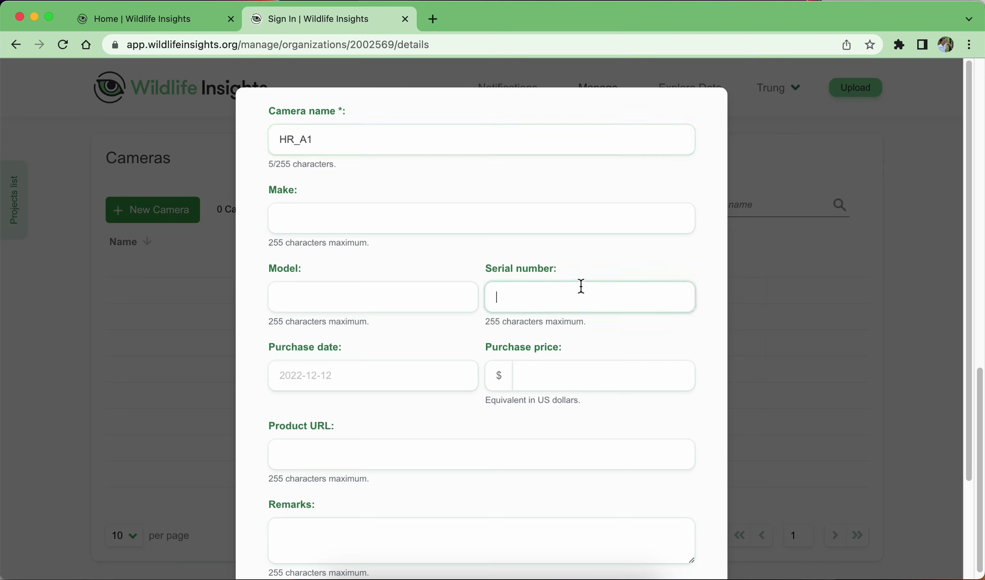
pyautogui.click(358, 292)
pyautogui.write('A12')
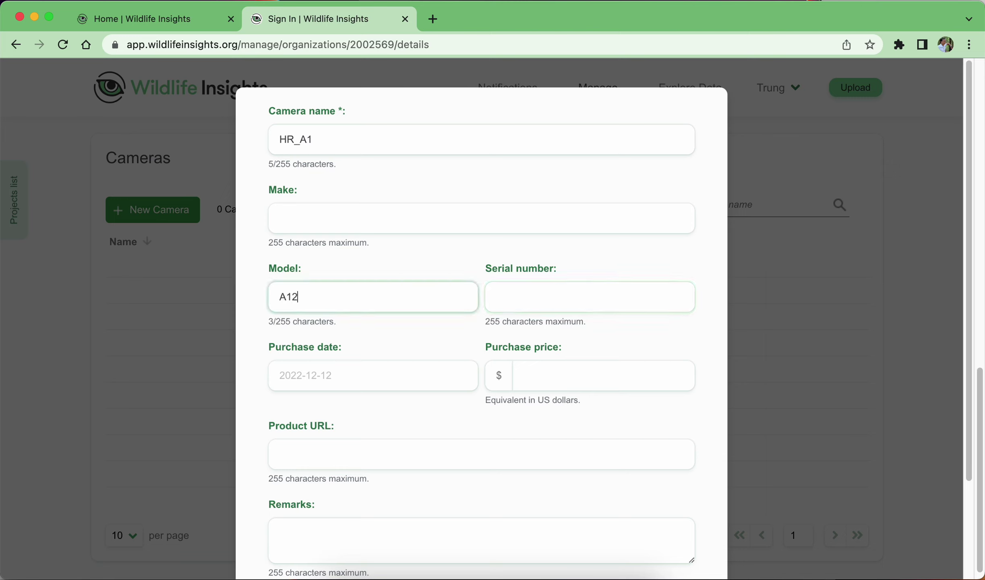
pyautogui.write('345')
pyautogui.click(532, 302)
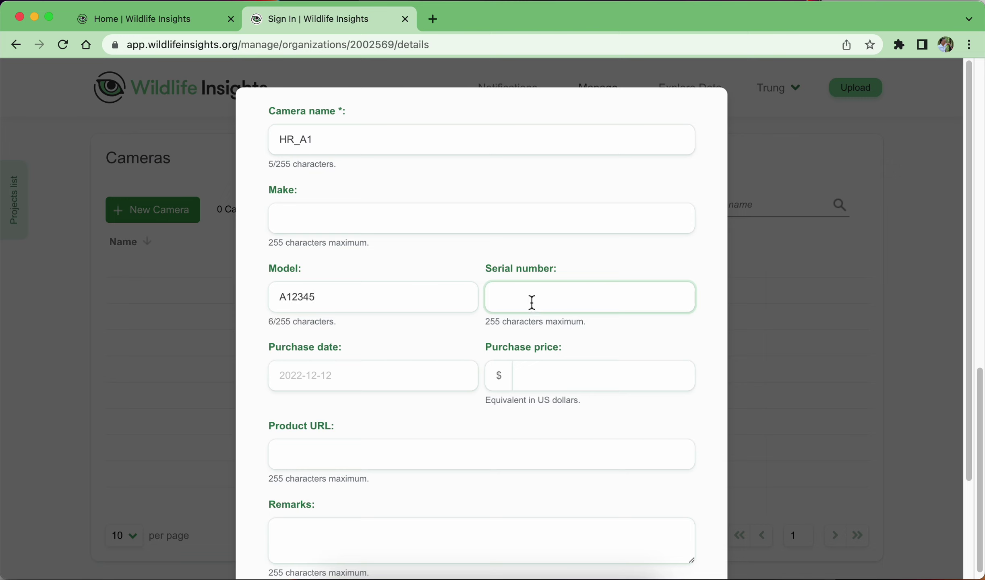
pyautogui.write('A12345')
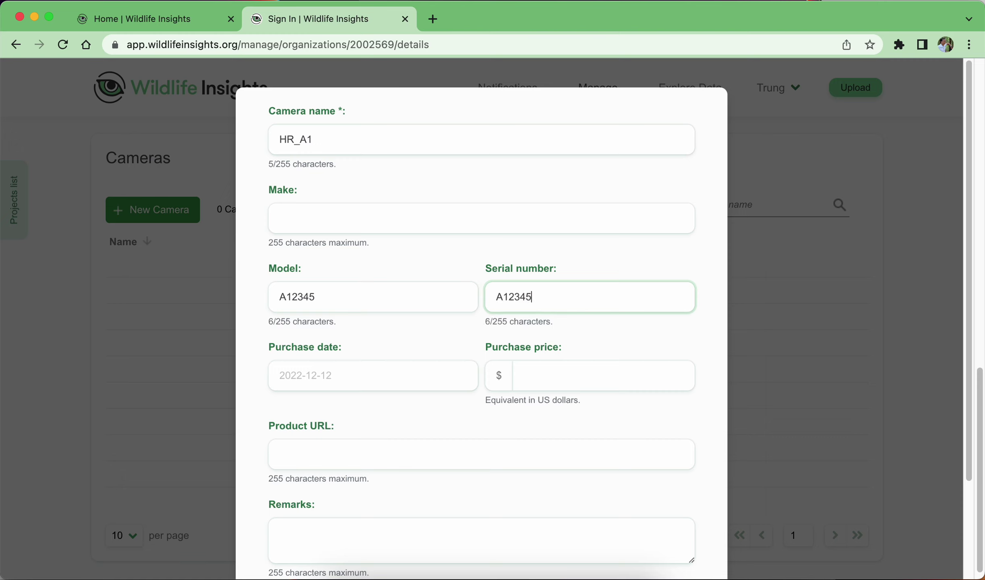
# Set the camera's purchase date to 2021-12-01 in the date picker.
pyautogui.click(369, 375)
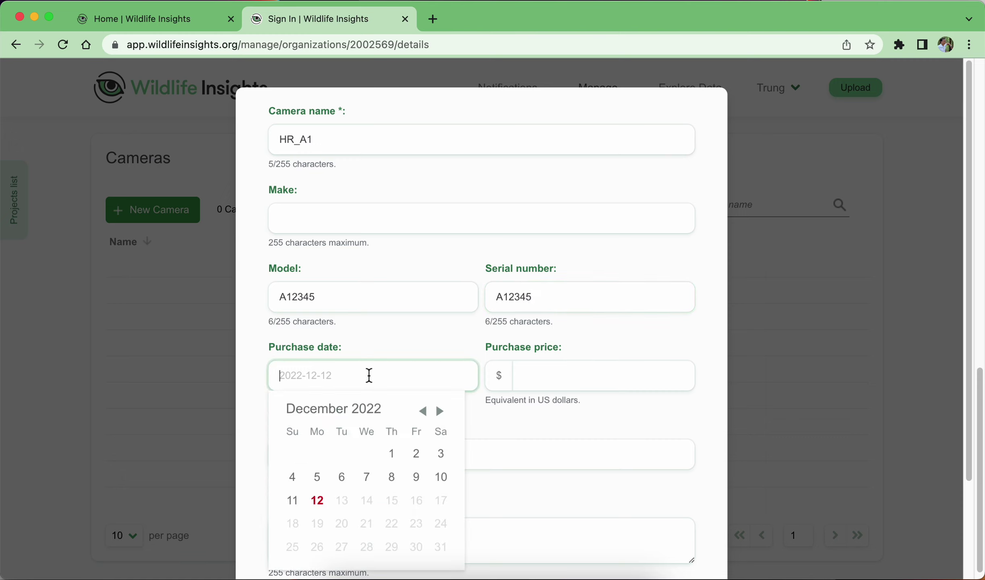
pyautogui.click(424, 411)
pyautogui.click(424, 412)
pyautogui.click(424, 411)
pyautogui.click(423, 411)
pyautogui.click(424, 412)
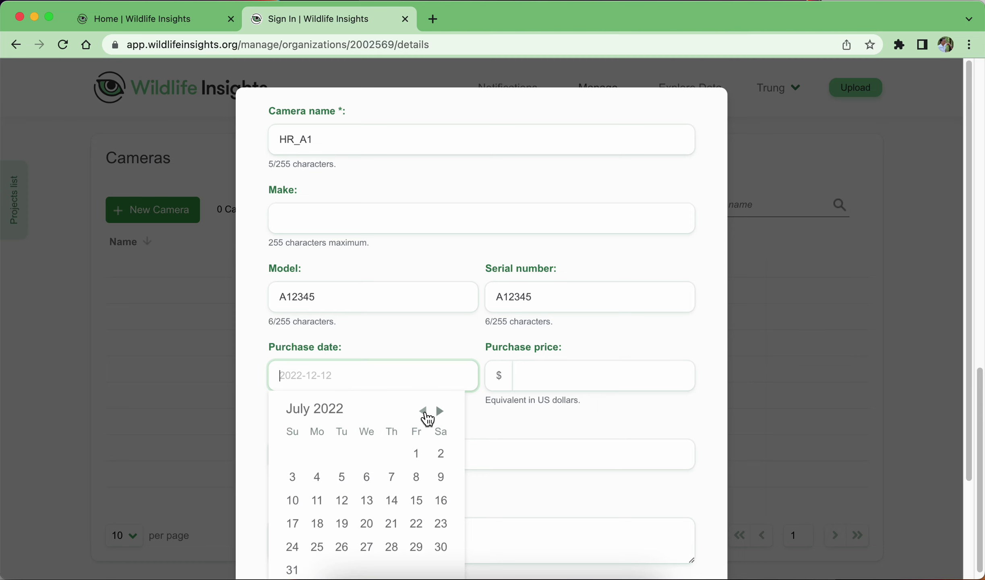
pyautogui.click(424, 411)
pyautogui.click(424, 411)
pyautogui.click(423, 412)
pyautogui.click(424, 412)
pyautogui.click(423, 412)
pyautogui.click(425, 413)
pyautogui.click(425, 413)
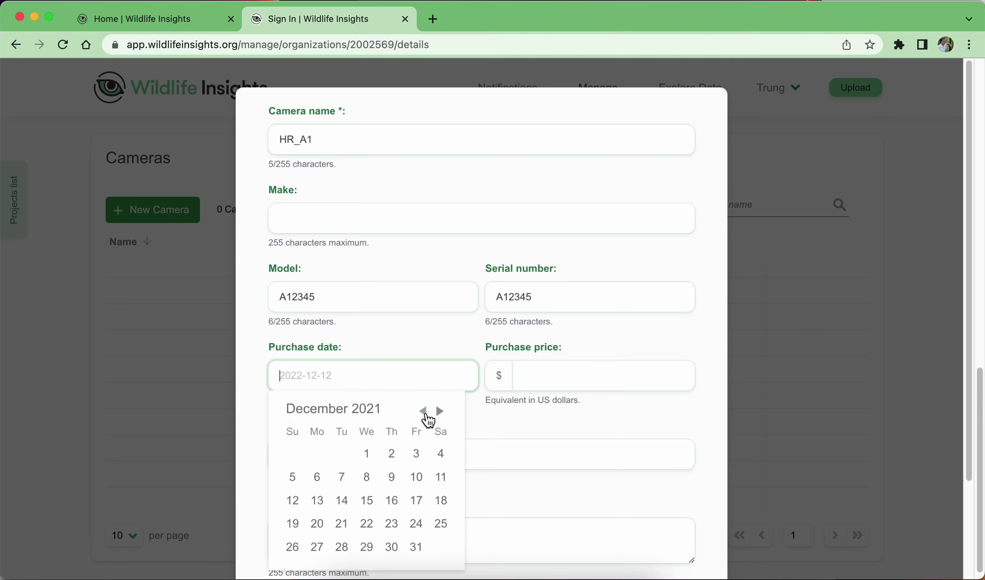
pyautogui.click(367, 453)
# Enter a purchase price of 500 and move down through the remaining fields.
pyautogui.click(547, 374)
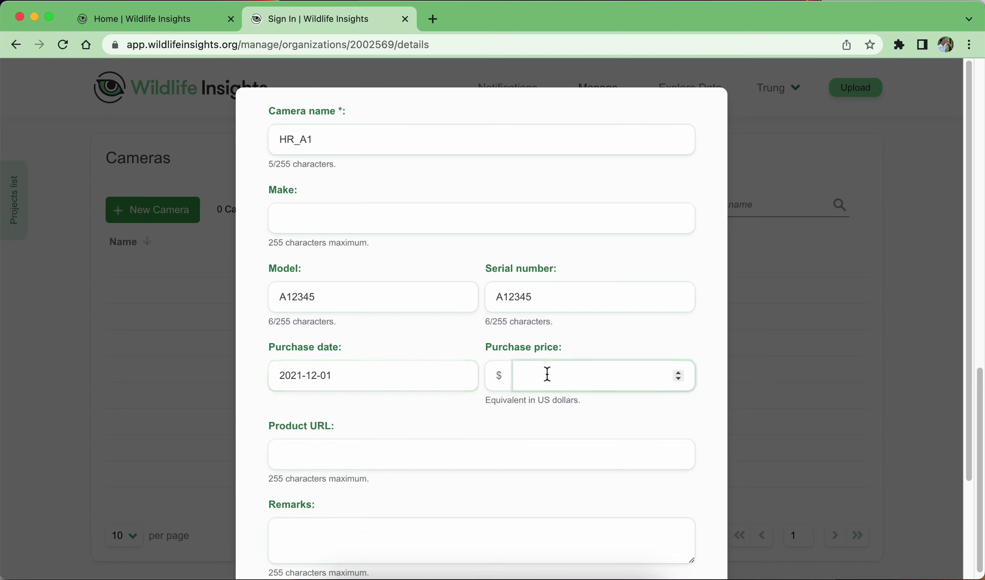
pyautogui.write('5000')
pyautogui.press('BackSpace')
pyautogui.click(355, 457)
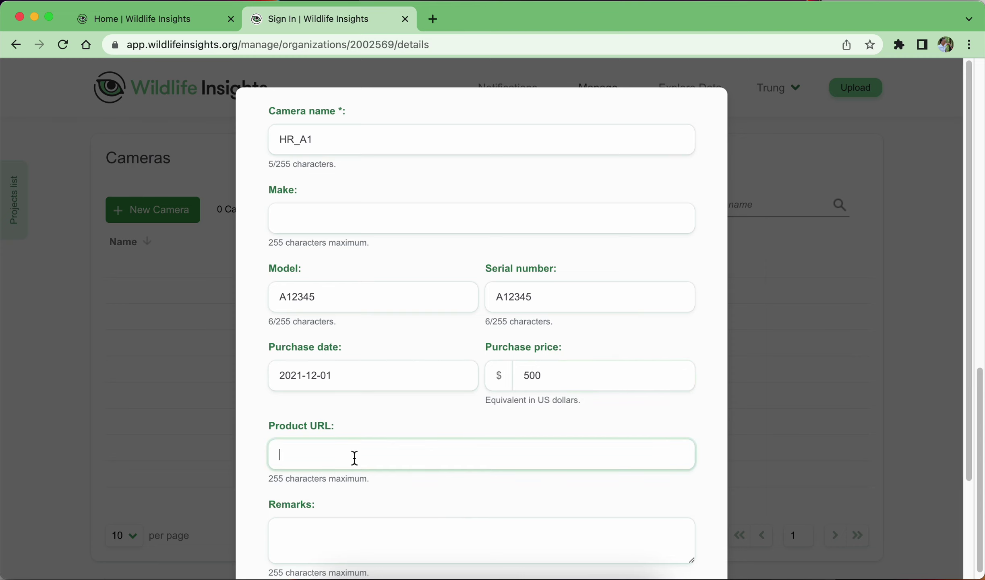
pyautogui.scroll(-3, 354, 457)
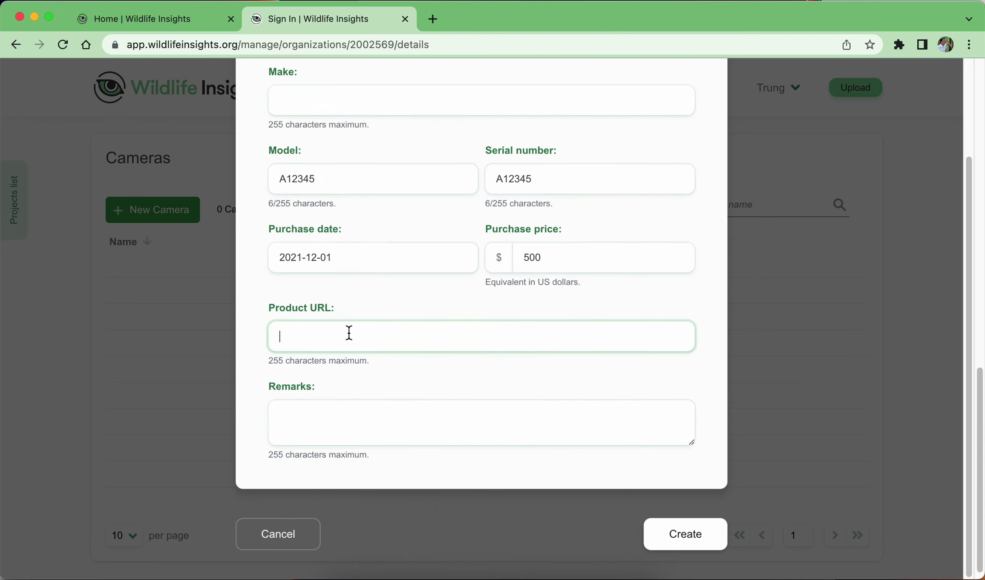
pyautogui.click(327, 421)
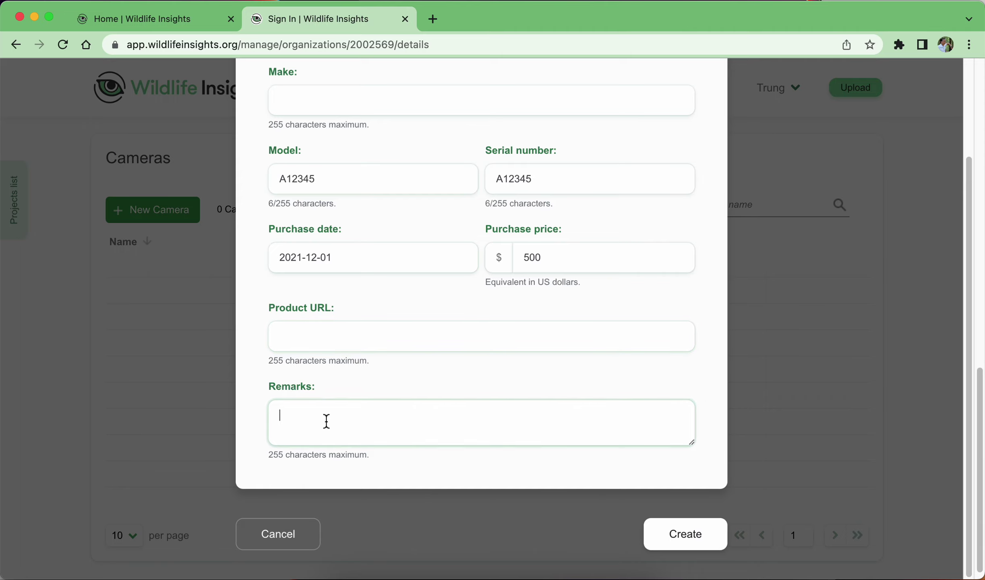
# Create camera HR_A1, then save it as HR_A2 with model and serial ending in 6.
pyautogui.click(712, 544)
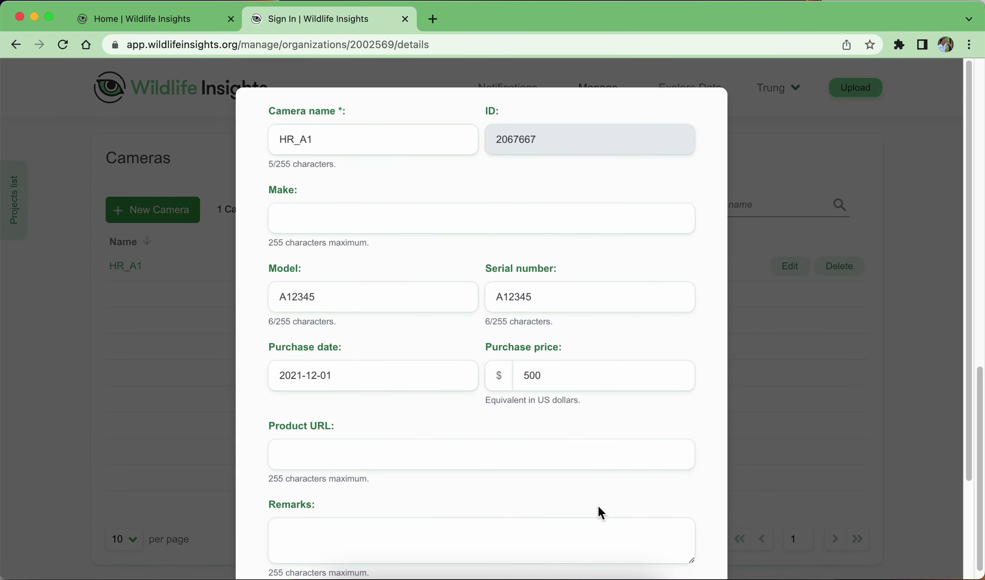
pyautogui.scroll(-1, 168, 244)
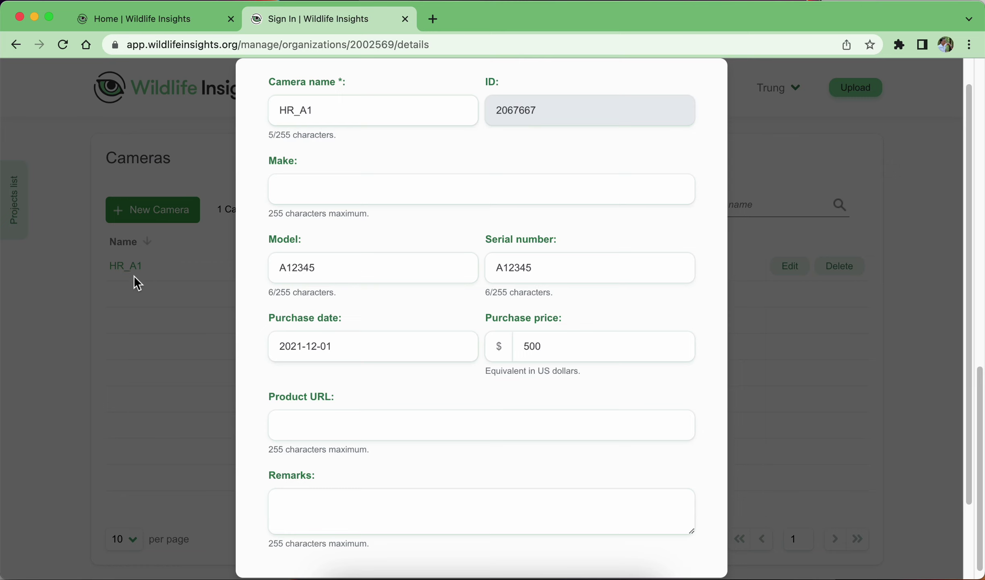
pyautogui.click(308, 113)
pyautogui.press('BackSpace')
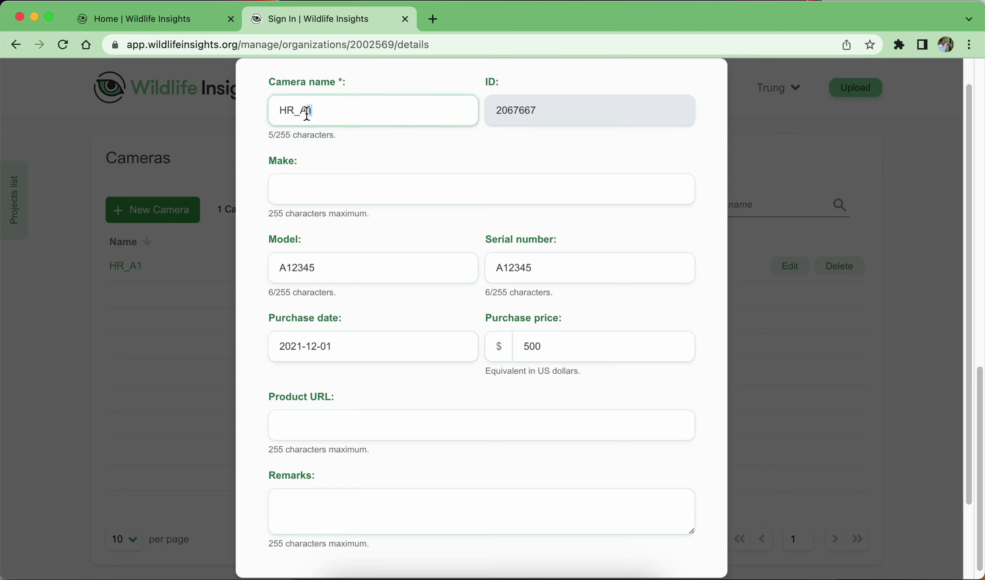
pyautogui.write('2')
pyautogui.moveTo(498, 111); pyautogui.dragTo(528, 111)
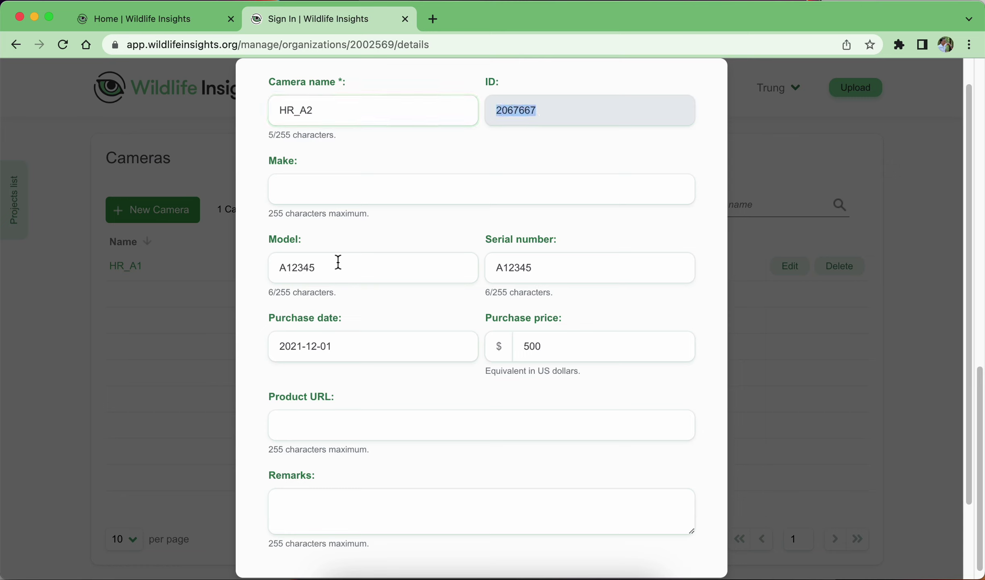
pyautogui.moveTo(310, 268); pyautogui.dragTo(336, 271)
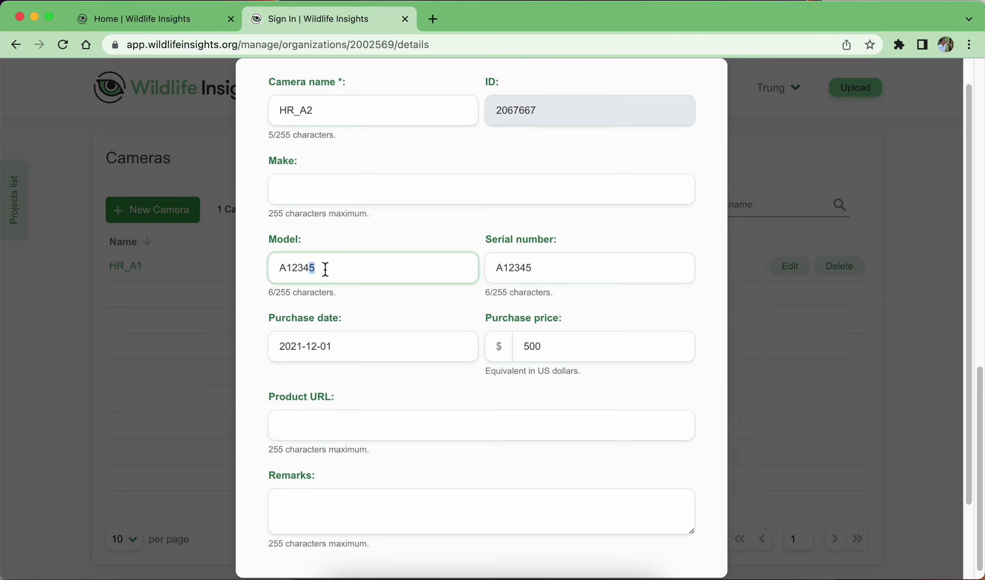
pyautogui.write('6')
pyautogui.moveTo(527, 268); pyautogui.dragTo(543, 269)
pyautogui.write('6')
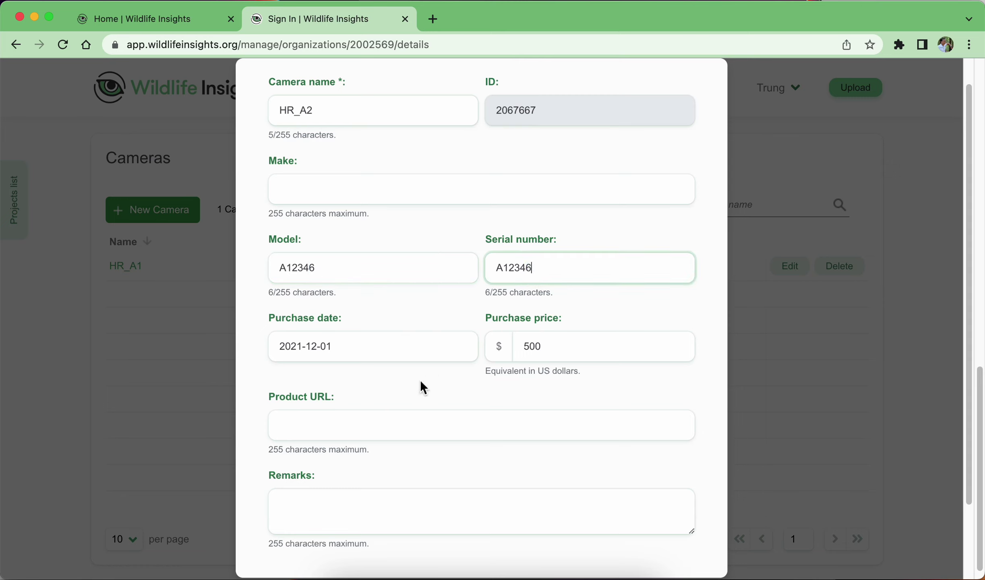
pyautogui.scroll(-3, 656, 467)
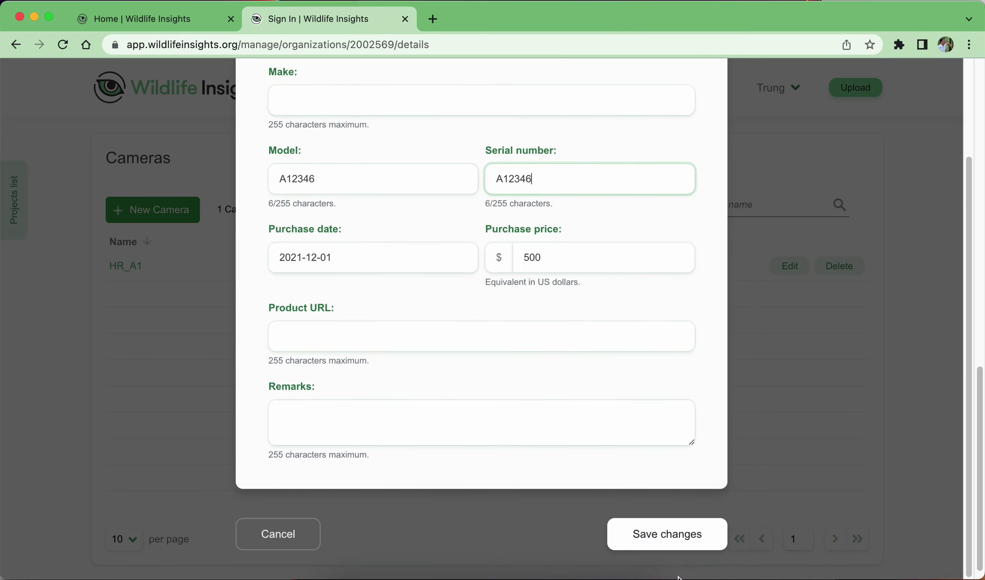
pyautogui.click(677, 530)
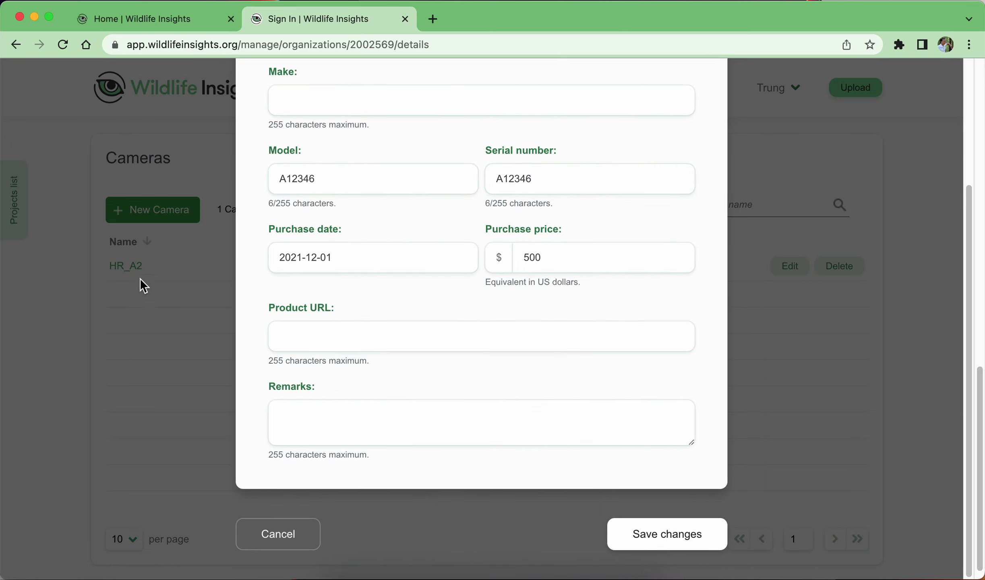
# Restore name HR_A1 with model and serial A12345, save, and close the form.
pyautogui.moveTo(308, 188); pyautogui.dragTo(318, 191)
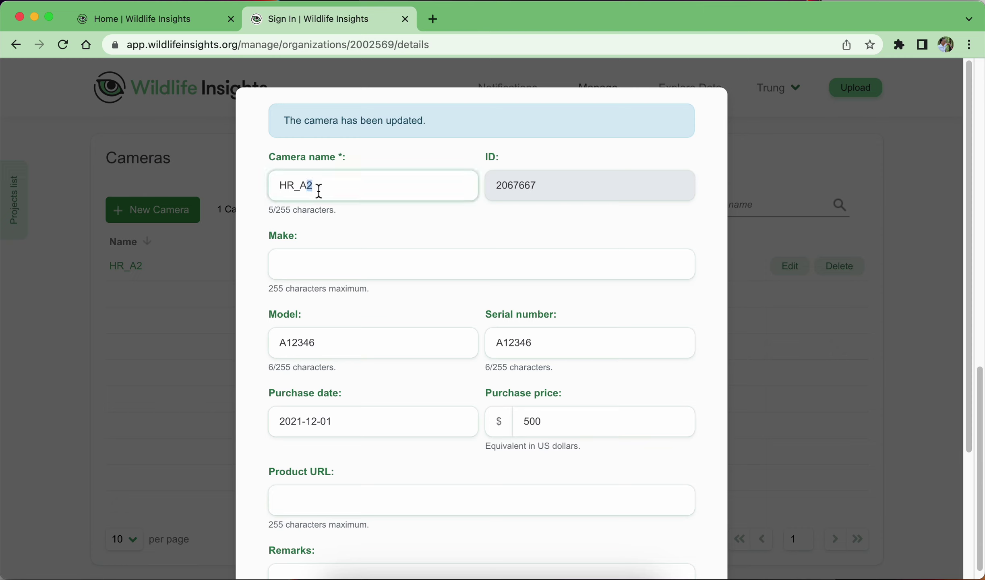
pyautogui.write('1')
pyautogui.moveTo(312, 343); pyautogui.dragTo(336, 350)
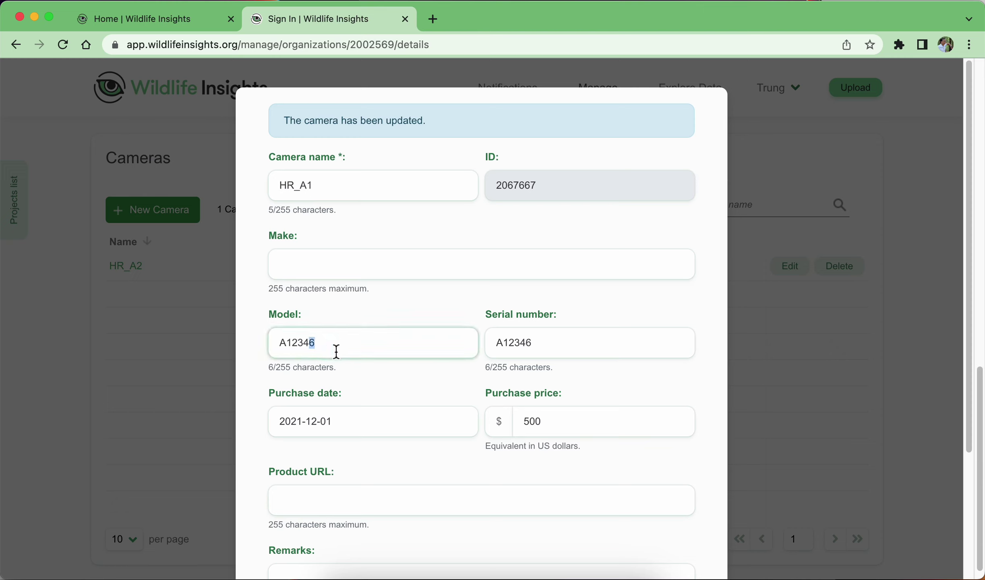
pyautogui.write('5')
pyautogui.moveTo(524, 343); pyautogui.dragTo(543, 345)
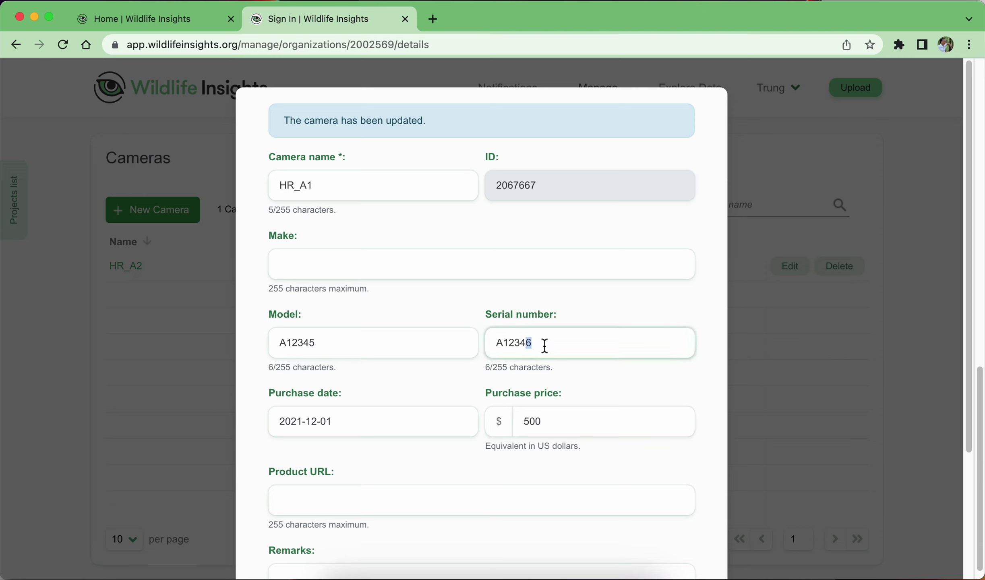
pyautogui.write('5')
pyautogui.click(534, 286)
pyautogui.scroll(-5, 535, 285)
pyautogui.click(660, 541)
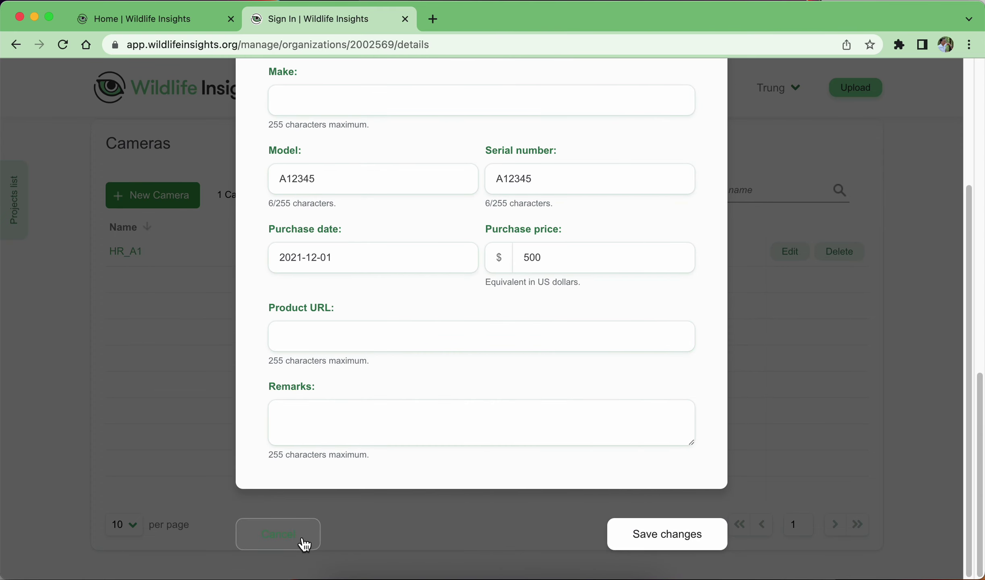
pyautogui.click(306, 542)
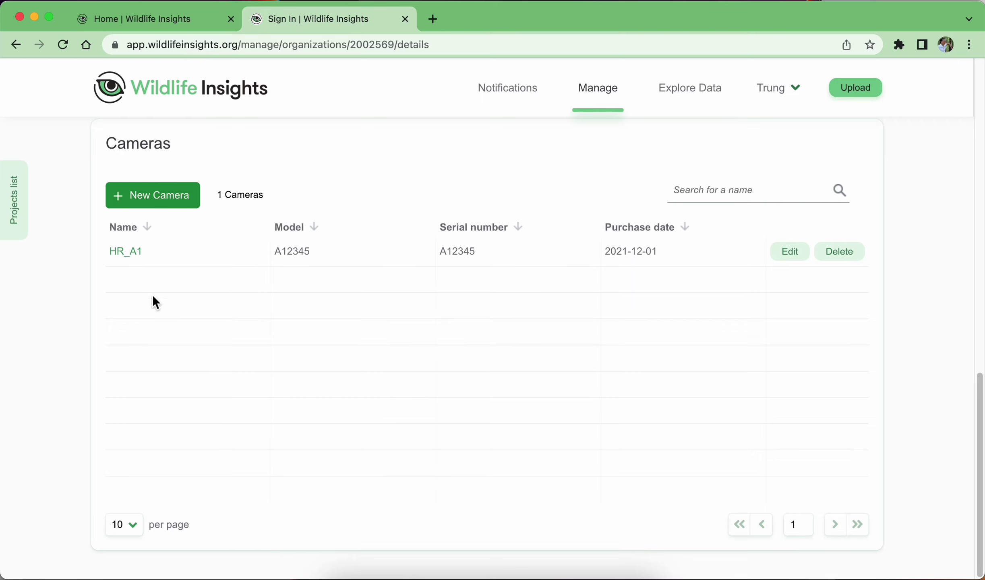
# Start a new camera named HR_A2 with model HR12345 and serial HR123456.
pyautogui.click(163, 200)
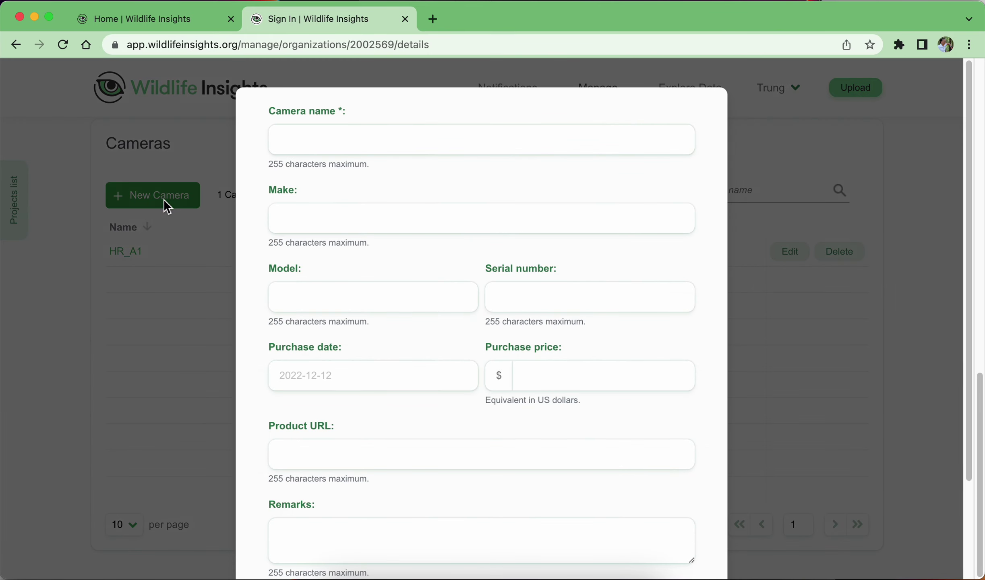
pyautogui.click(315, 141)
pyautogui.write('HR')
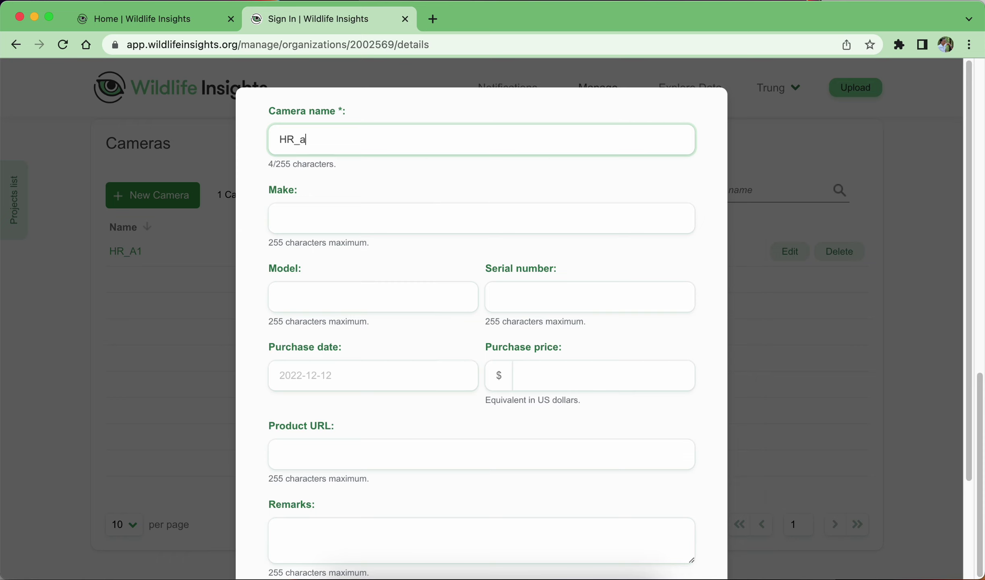
pyautogui.write('_a')
pyautogui.press('BackSpace')
pyautogui.write('A2')
pyautogui.click(328, 222)
pyautogui.click(340, 298)
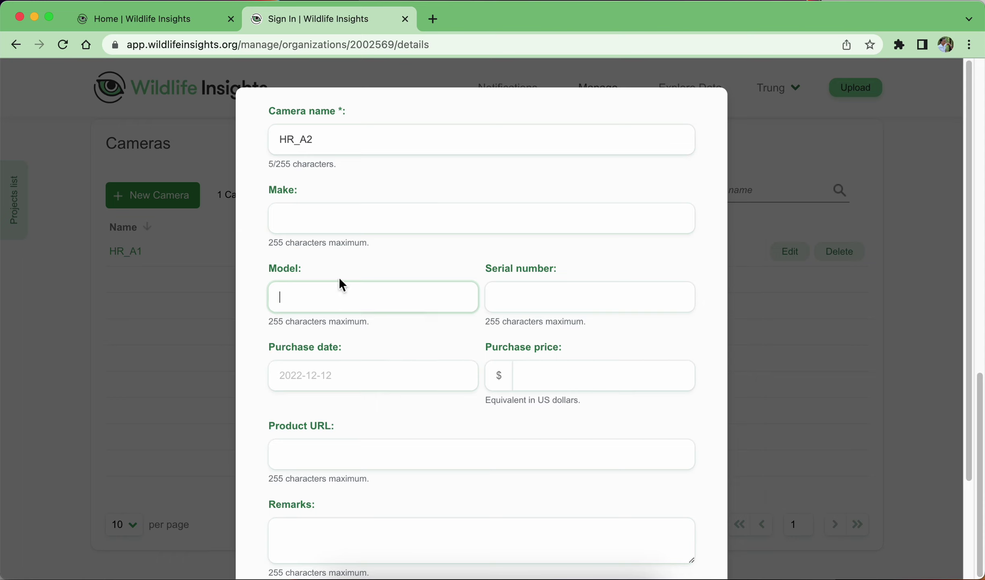
pyautogui.write('HR12345')
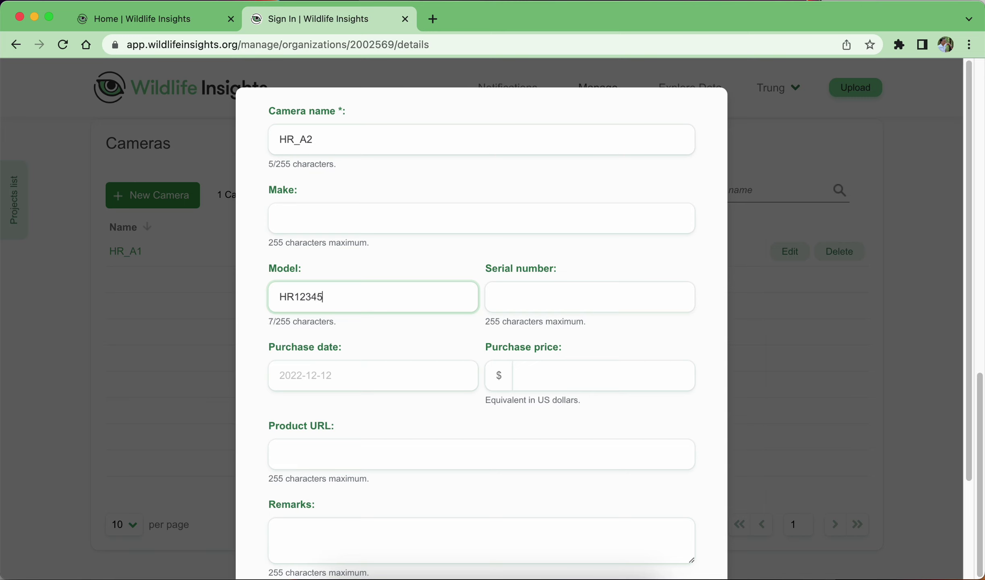
pyautogui.click(526, 295)
pyautogui.write('H')
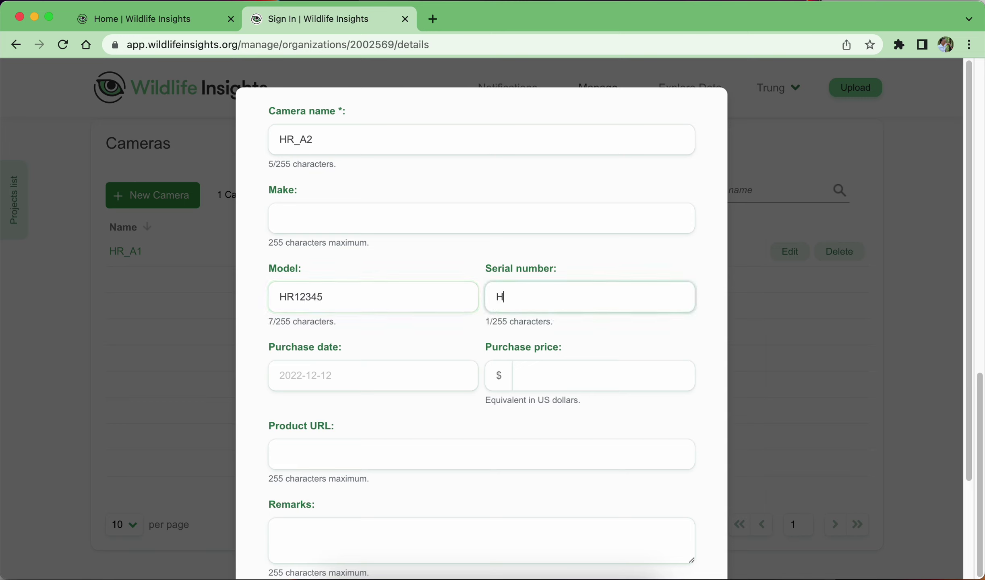
pyautogui.write('R123456')
pyautogui.click(360, 326)
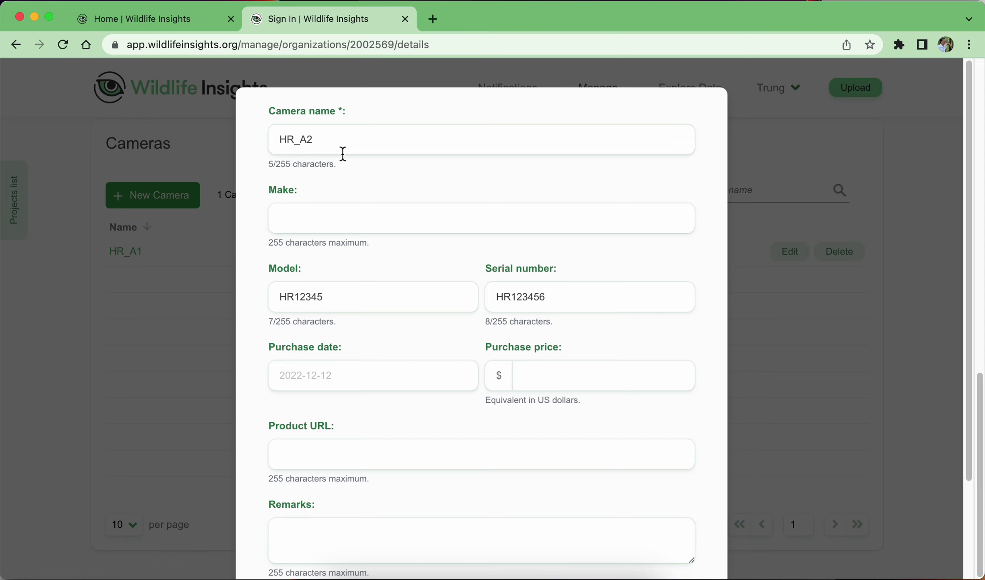
# Set HR_A2's purchase date to 2021-12-01 in the date picker.
pyautogui.click(364, 376)
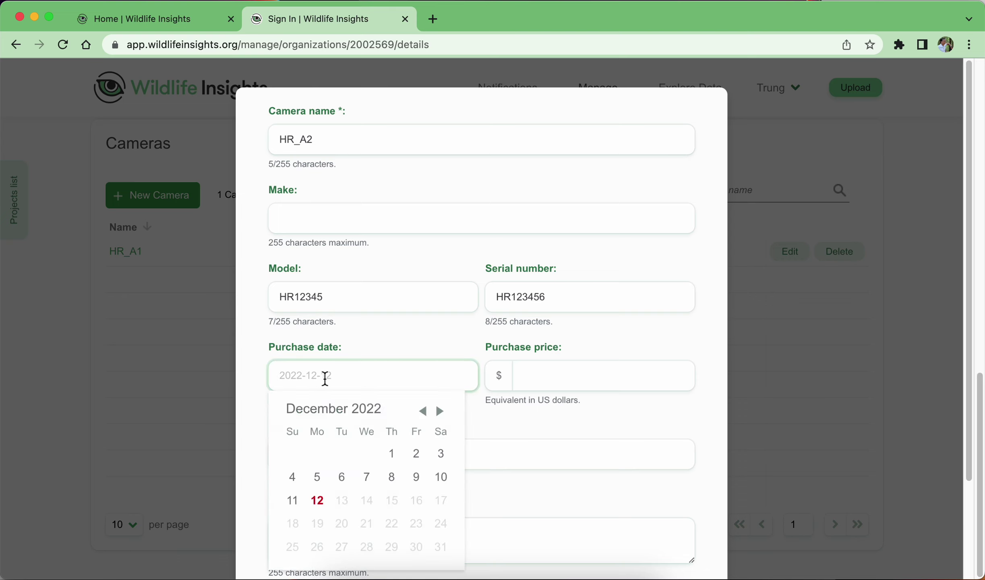
pyautogui.click(423, 417)
pyautogui.click(423, 417)
pyautogui.click(423, 417)
pyautogui.click(423, 417)
pyautogui.click(423, 417)
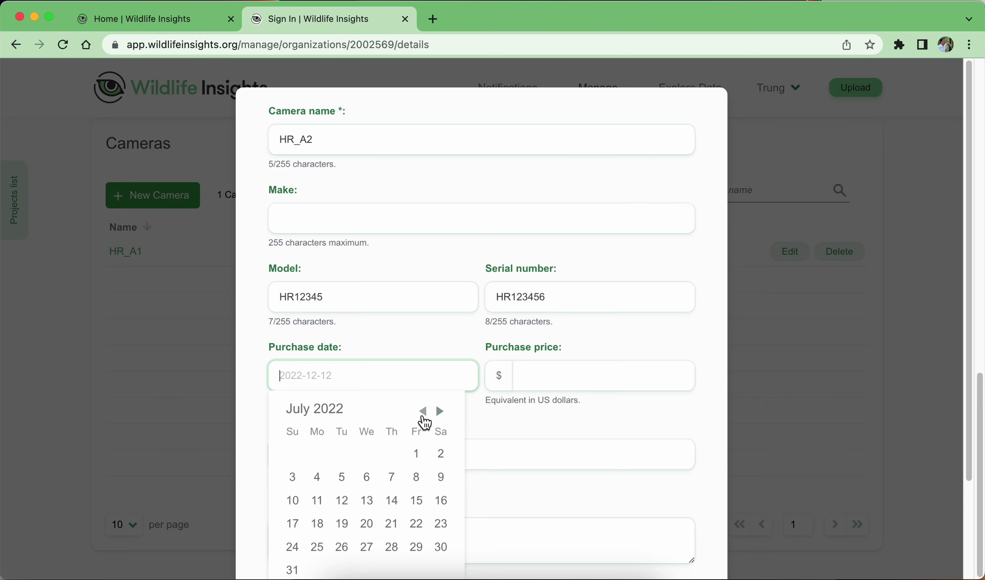
pyautogui.click(423, 417)
pyautogui.click(423, 417)
pyautogui.click(423, 417)
pyautogui.click(423, 417)
pyautogui.click(423, 416)
pyautogui.click(423, 416)
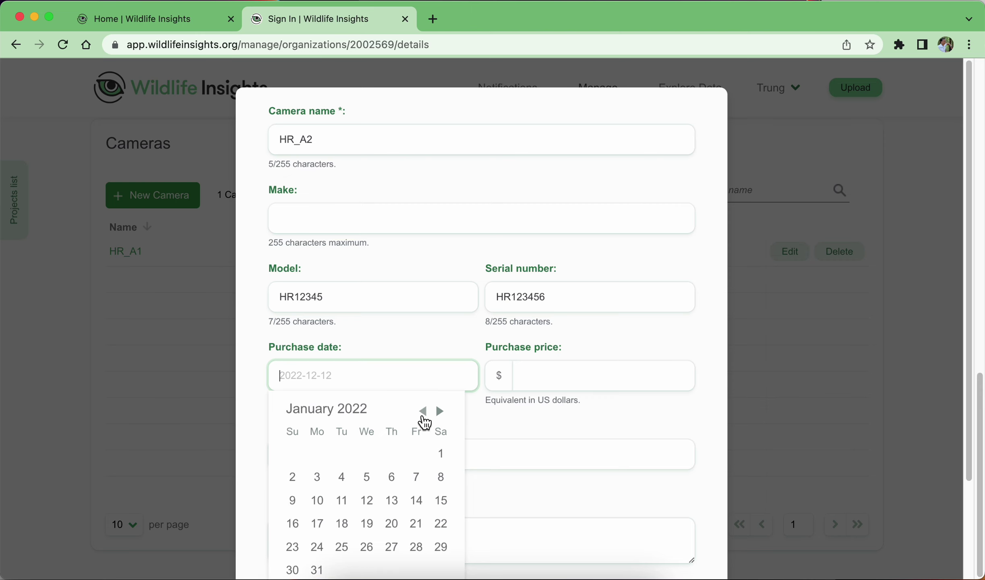
pyautogui.click(423, 417)
pyautogui.click(423, 416)
pyautogui.click(423, 417)
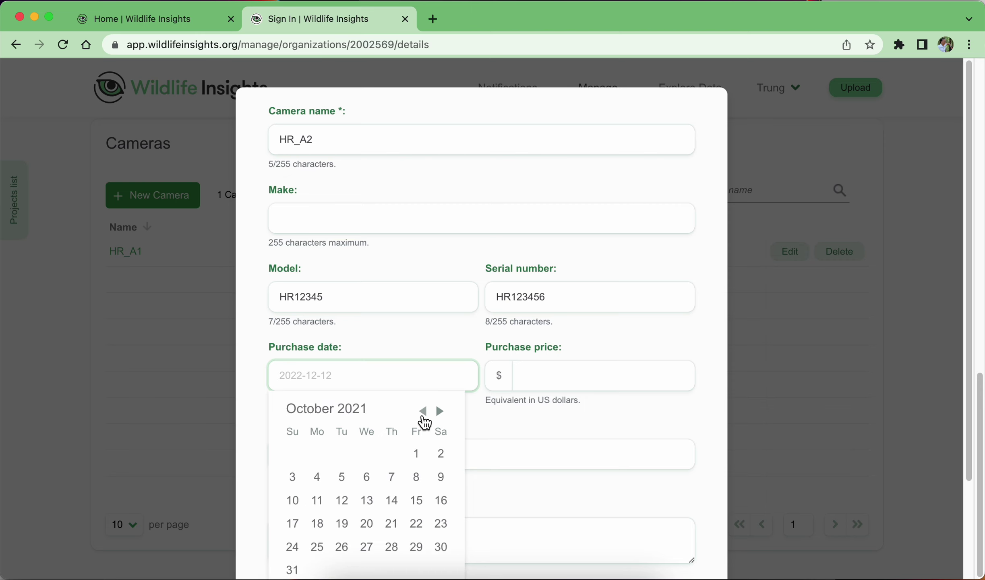
pyautogui.click(440, 413)
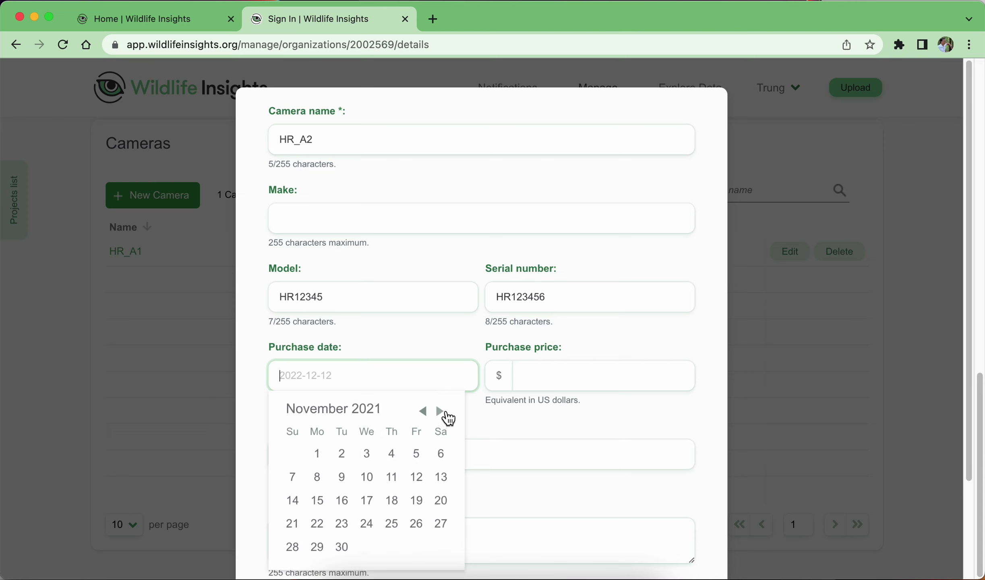
pyautogui.click(440, 411)
pyautogui.click(367, 454)
# Enter price 500, create camera HR_A2, and close its details form.
pyautogui.click(561, 379)
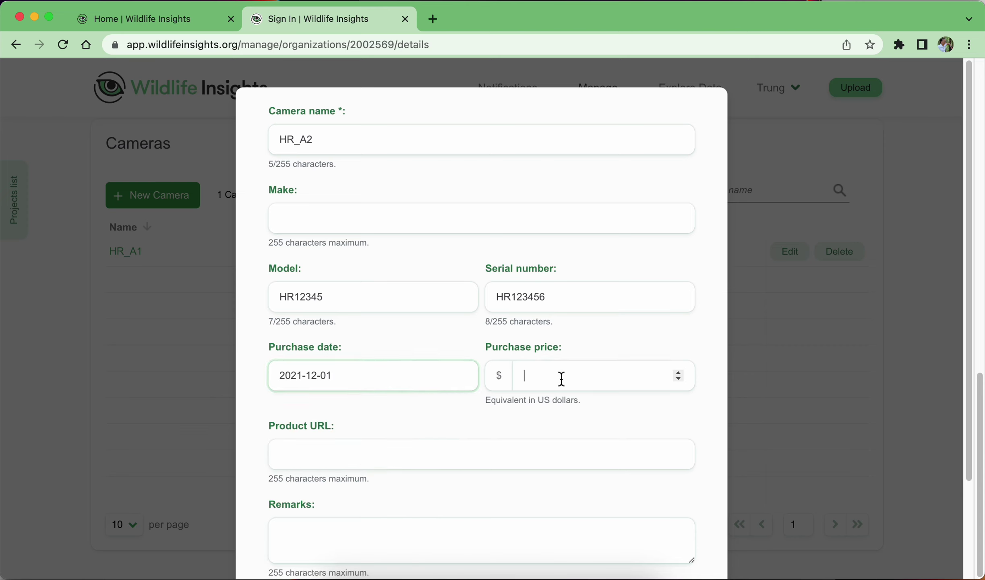
pyautogui.write('500')
pyautogui.scroll(-1, 640, 367)
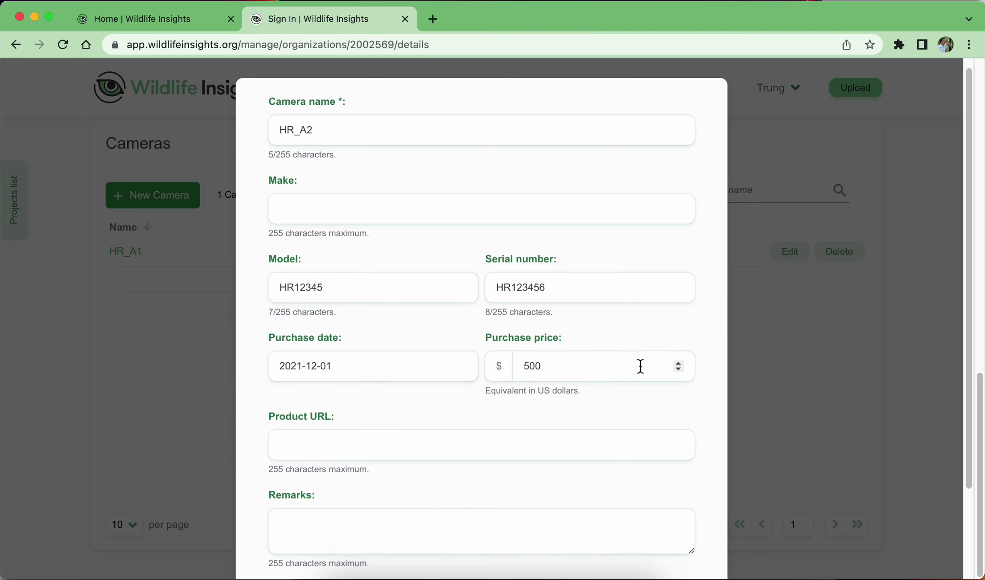
pyautogui.scroll(-3, 641, 367)
pyautogui.scroll(3, 423, 321)
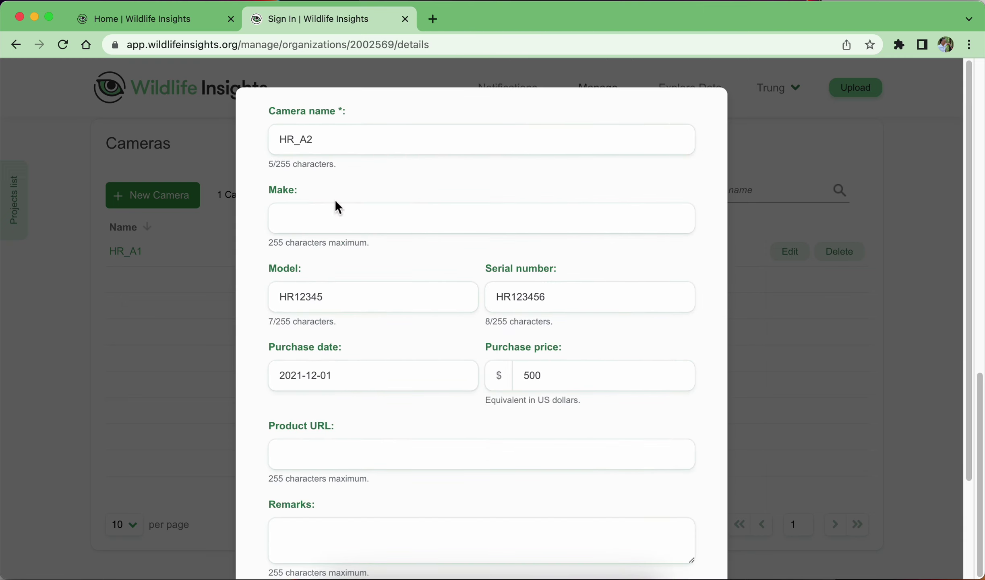
pyautogui.scroll(-3, 580, 451)
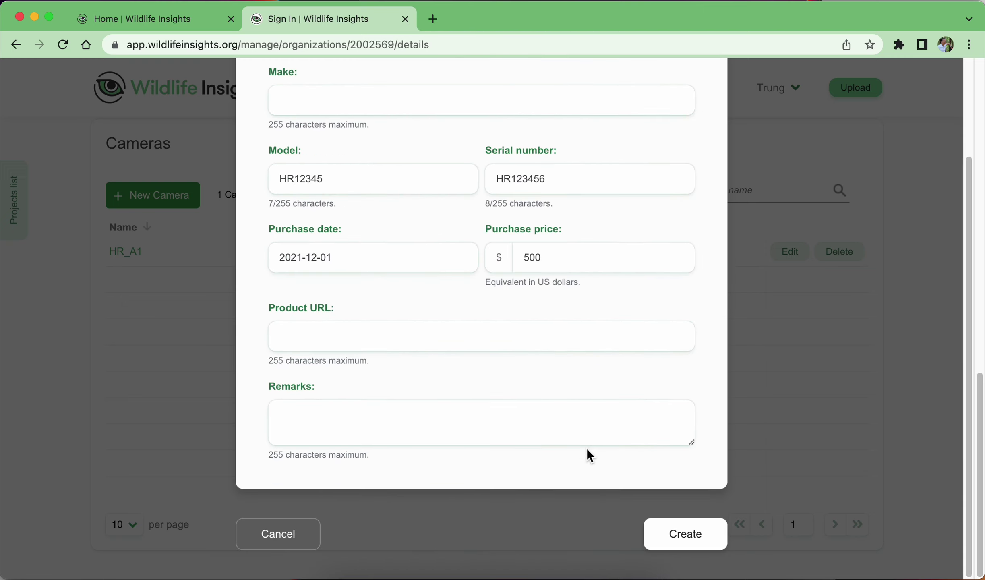
pyautogui.click(680, 541)
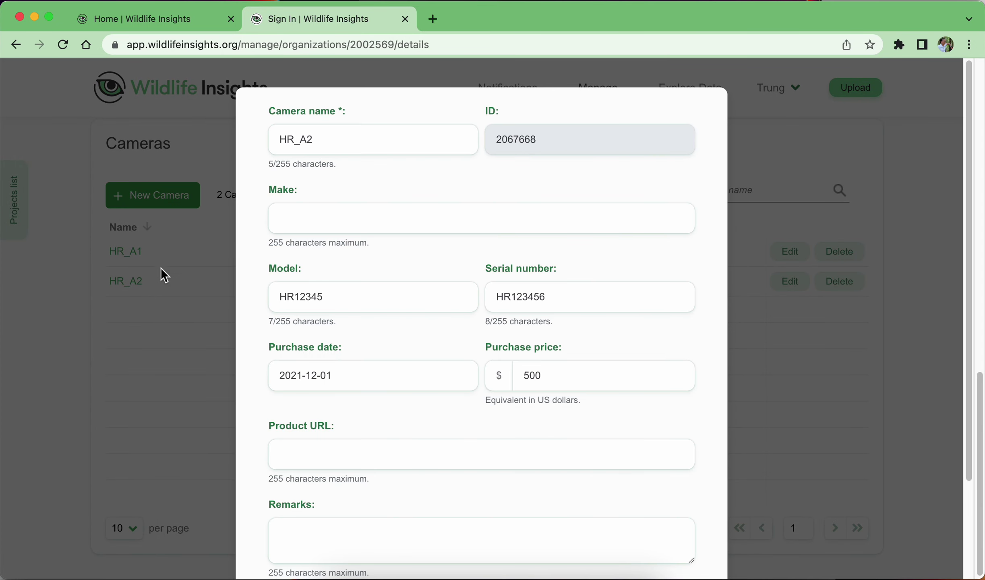
pyautogui.scroll(-3, 306, 208)
pyautogui.click(290, 540)
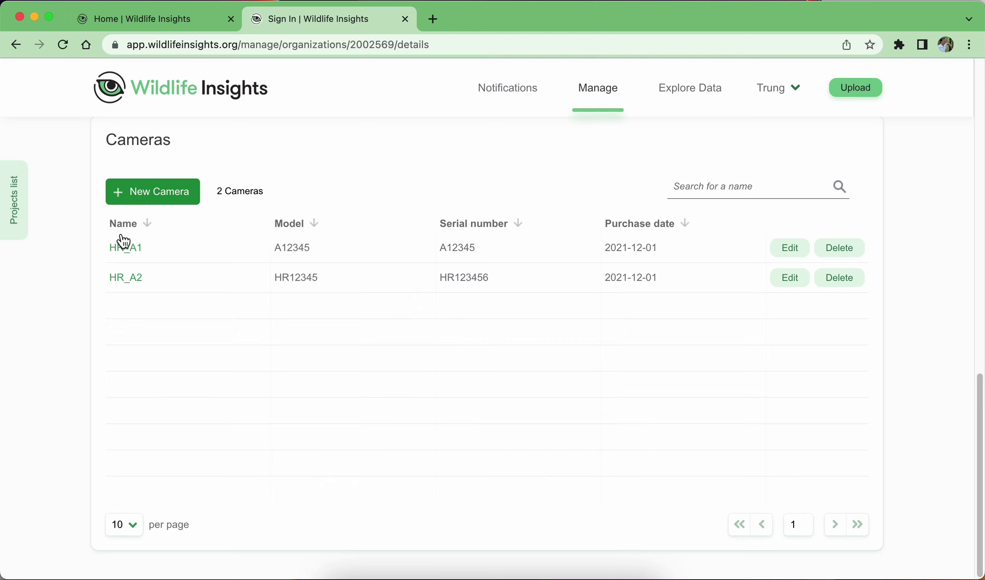
# Review camera HR_A1's name and ID without saving, then switch to the Preview diagram.
pyautogui.click(790, 247)
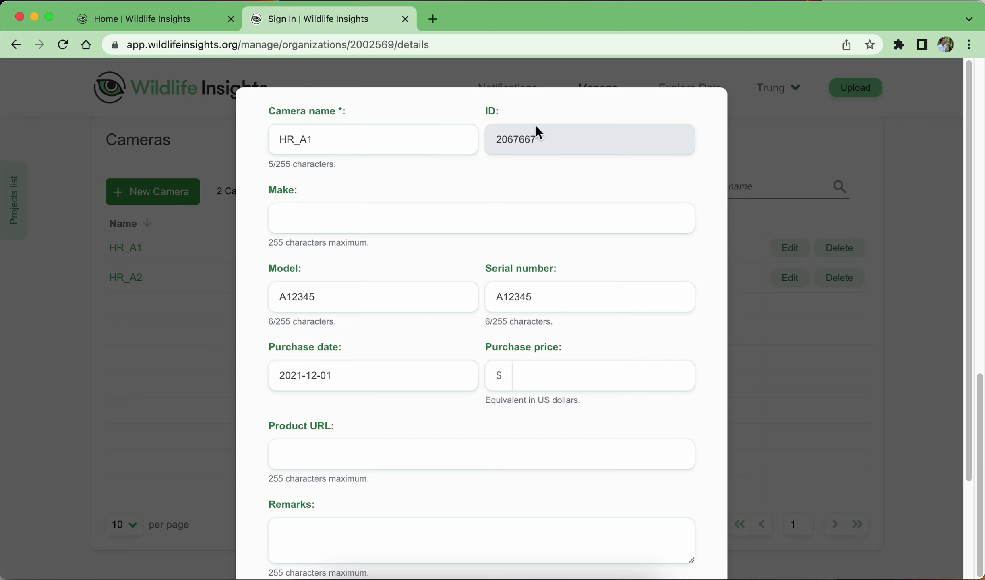
pyautogui.moveTo(504, 136); pyautogui.dragTo(497, 137)
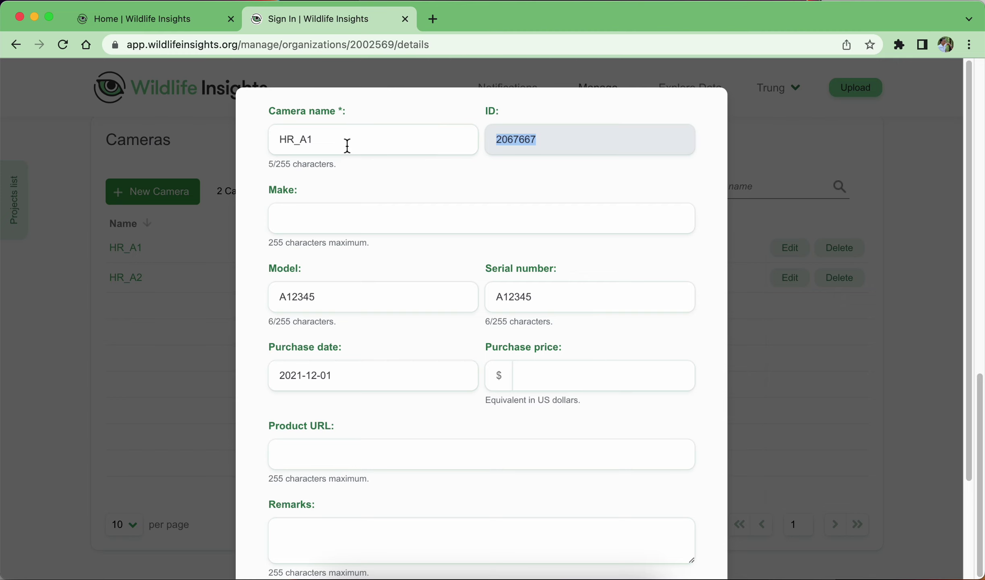
pyautogui.moveTo(316, 139); pyautogui.dragTo(273, 136)
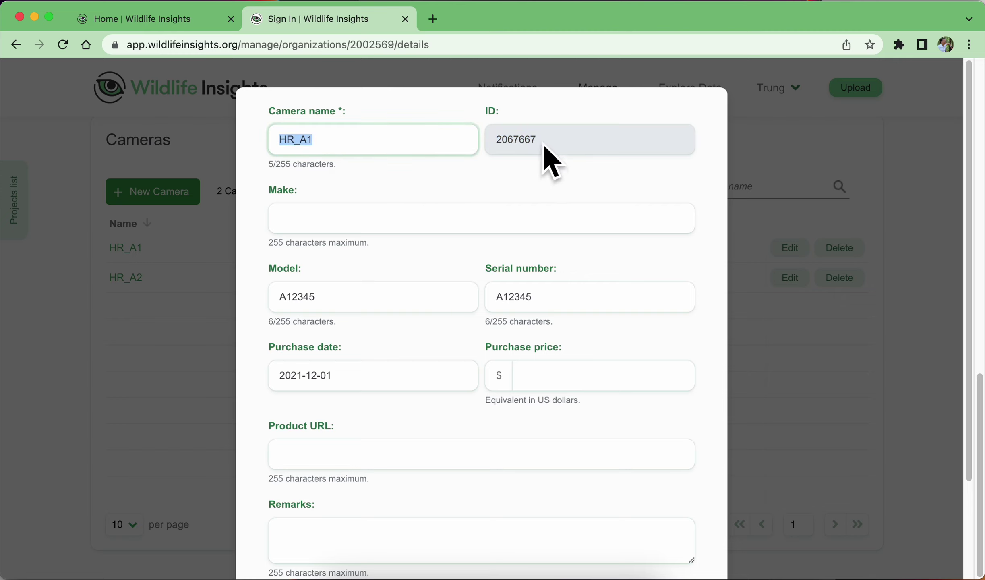
pyautogui.moveTo(538, 140); pyautogui.dragTo(491, 143)
pyautogui.scroll(-3, 577, 431)
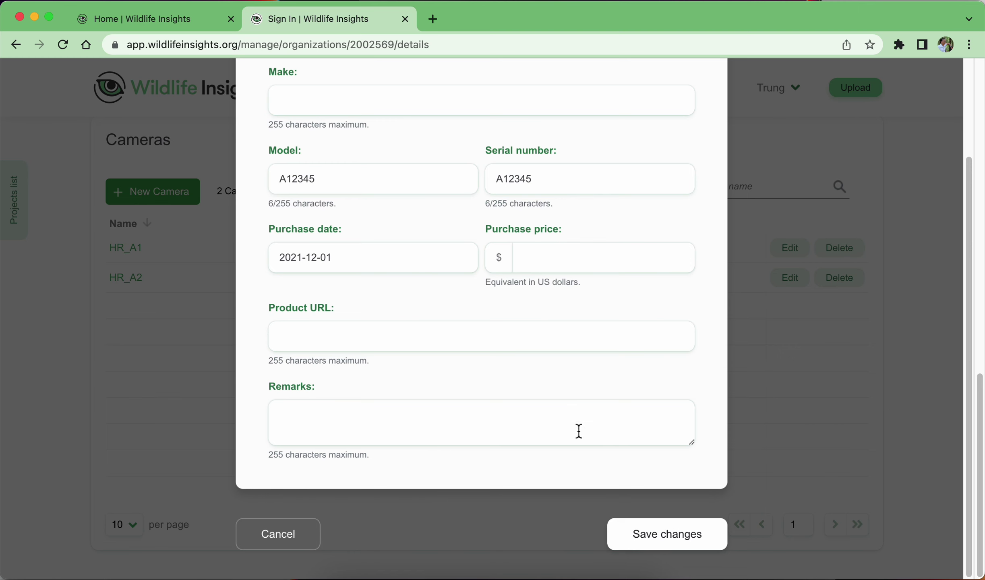
pyautogui.click(301, 539)
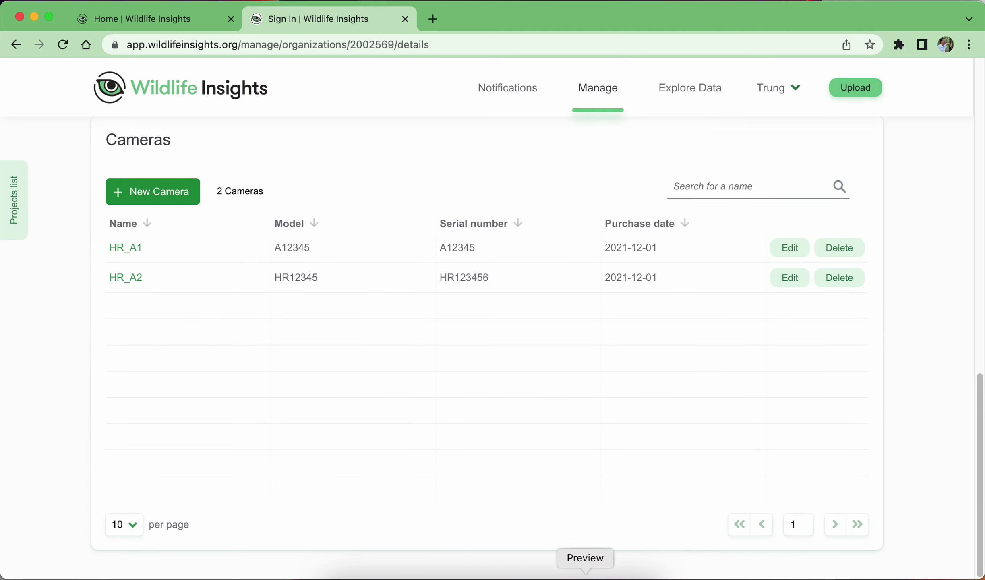
pyautogui.click(585, 577)
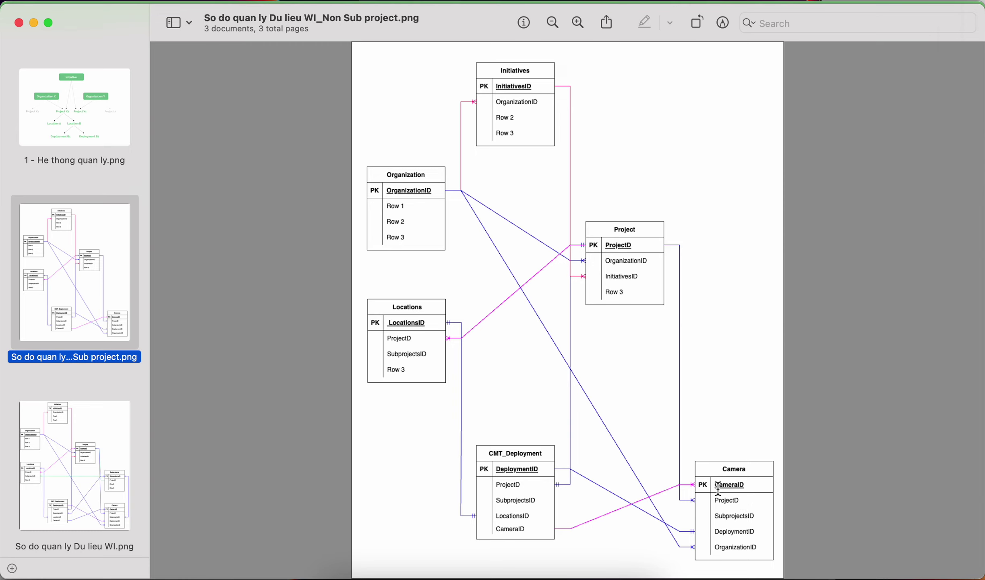
# Examine the CameraID field in the diagram, then glance at the Wildlife Insights cameras page.
pyautogui.doubleClick(720, 488)
pyautogui.click(749, 505)
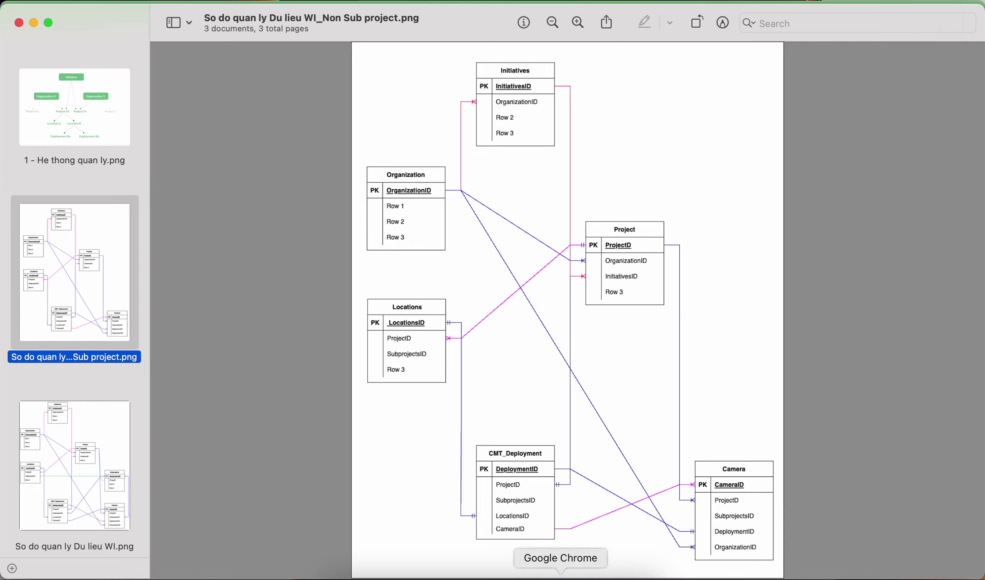
pyautogui.click(561, 577)
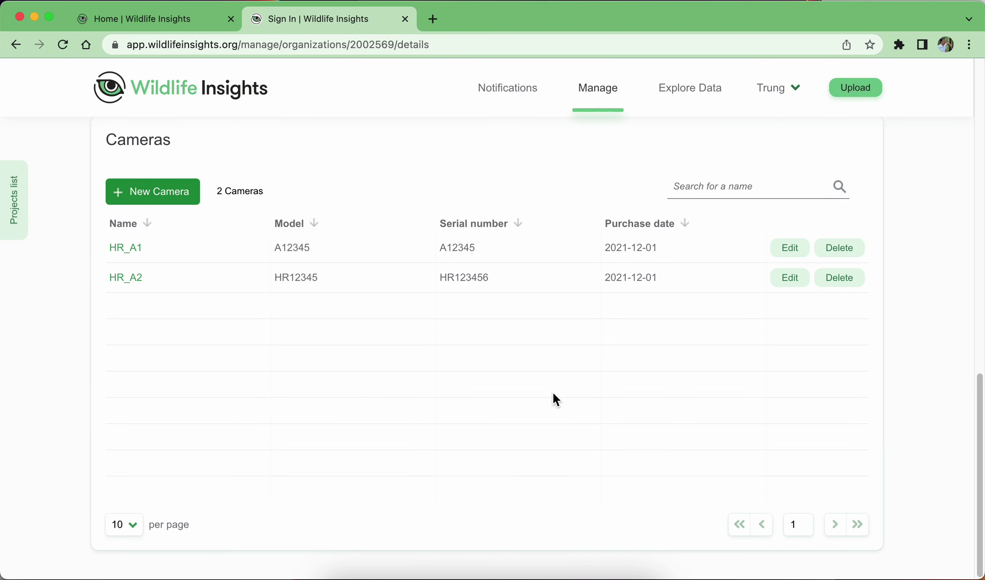
pyautogui.scroll(15, 551, 419)
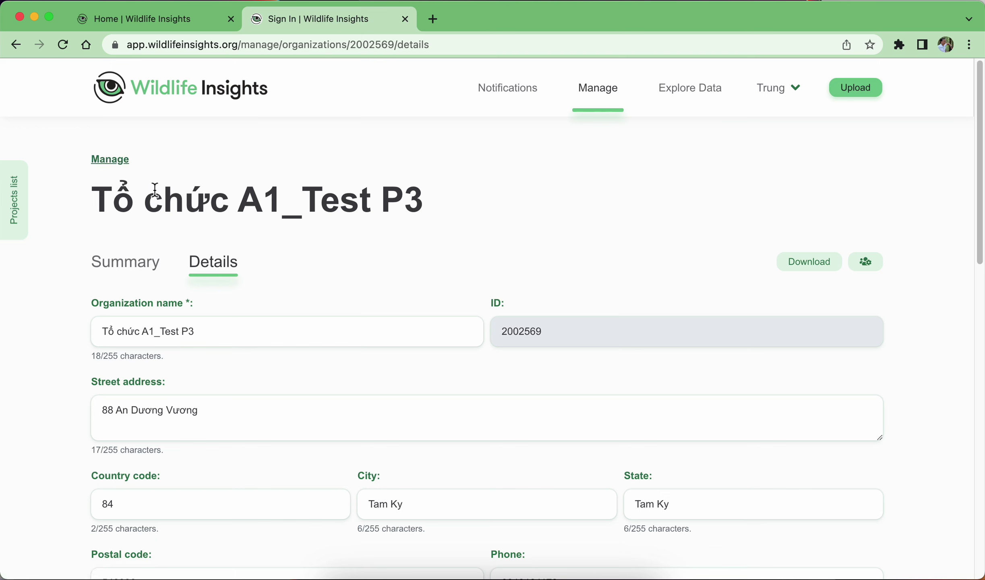
# View '1 - He thong quan ly.png' and the non-subproject diagram, then return to Wildlife Insights.
pyautogui.click(585, 578)
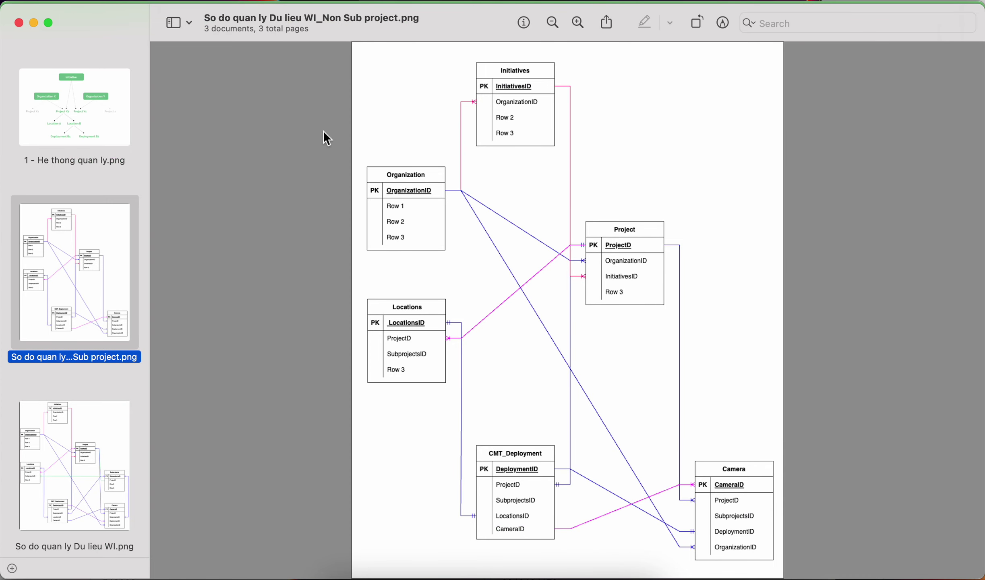
pyautogui.click(62, 121)
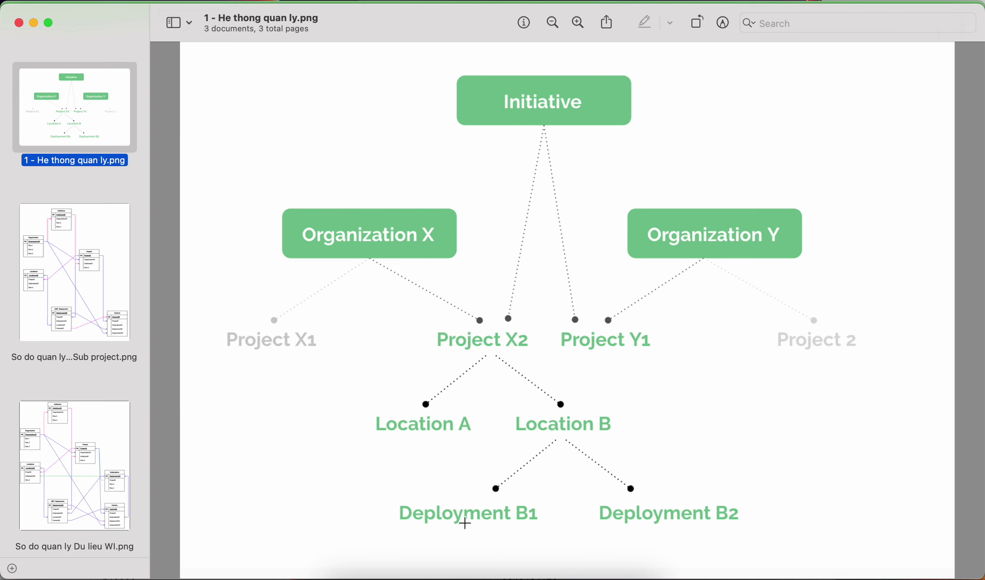
pyautogui.click(101, 279)
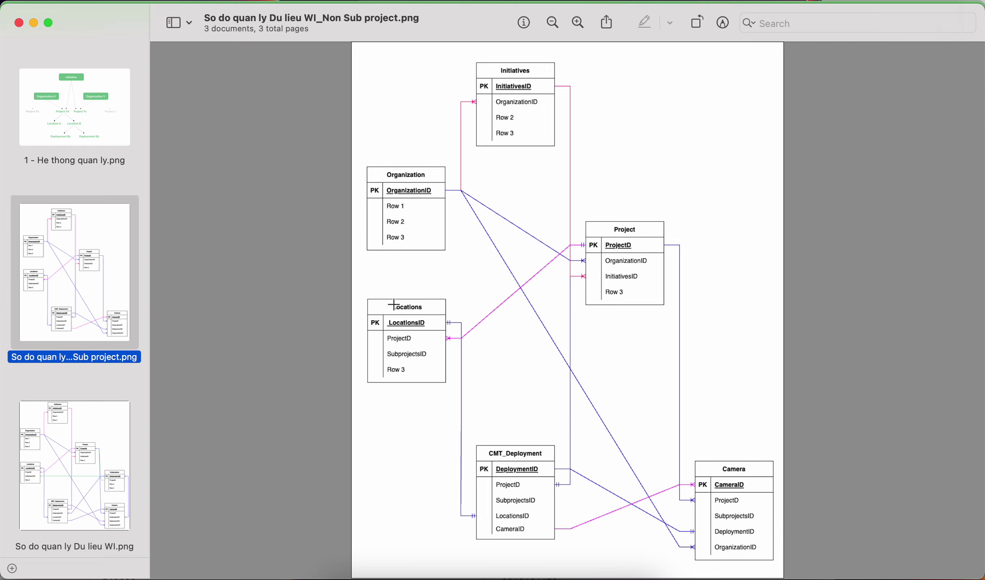
pyautogui.click(561, 574)
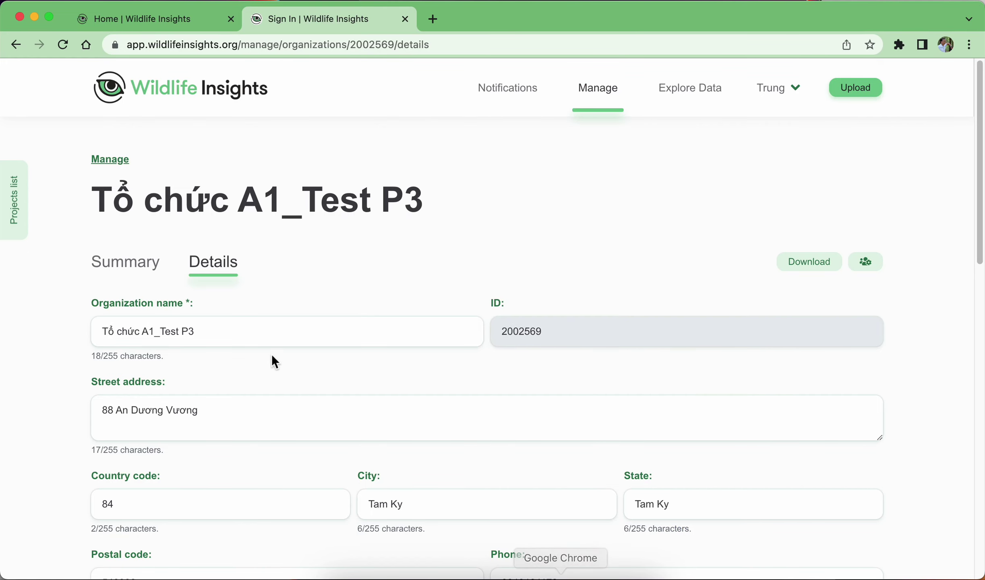
# Open project Heorung_P3 from the projects list and scroll through its all-zero summary statistics.
pyautogui.click(132, 263)
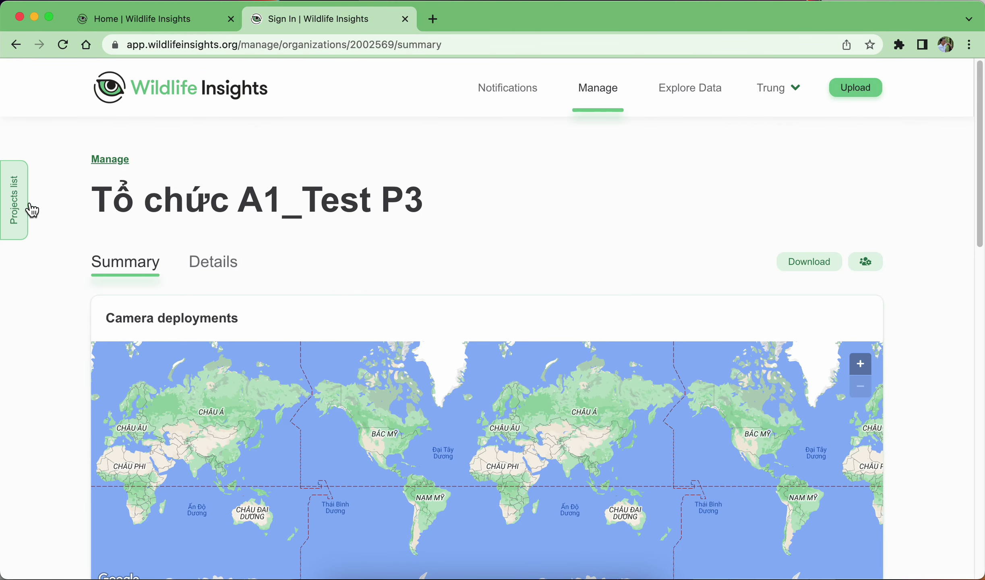
pyautogui.click(32, 210)
pyautogui.click(73, 342)
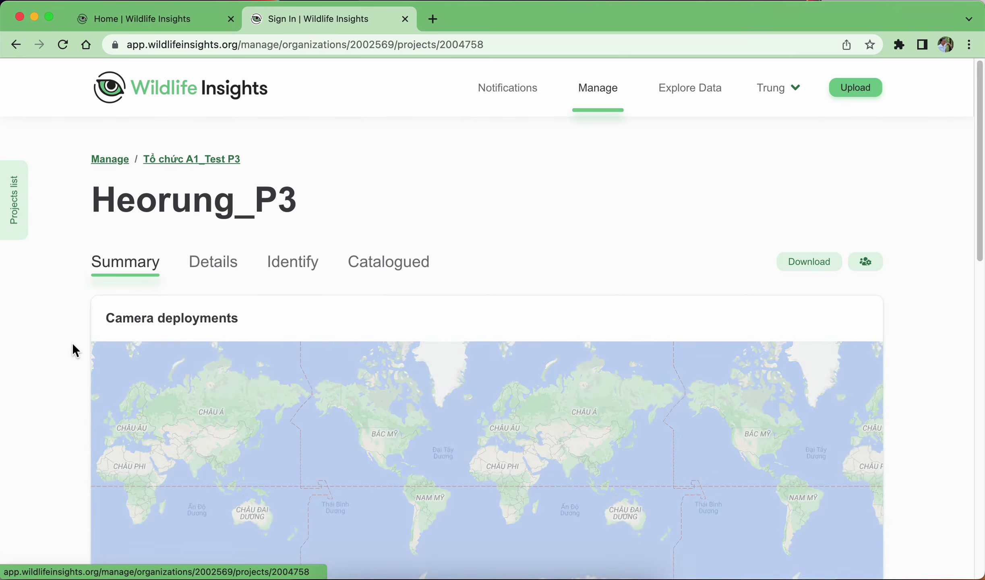
pyautogui.scroll(-10, 111, 277)
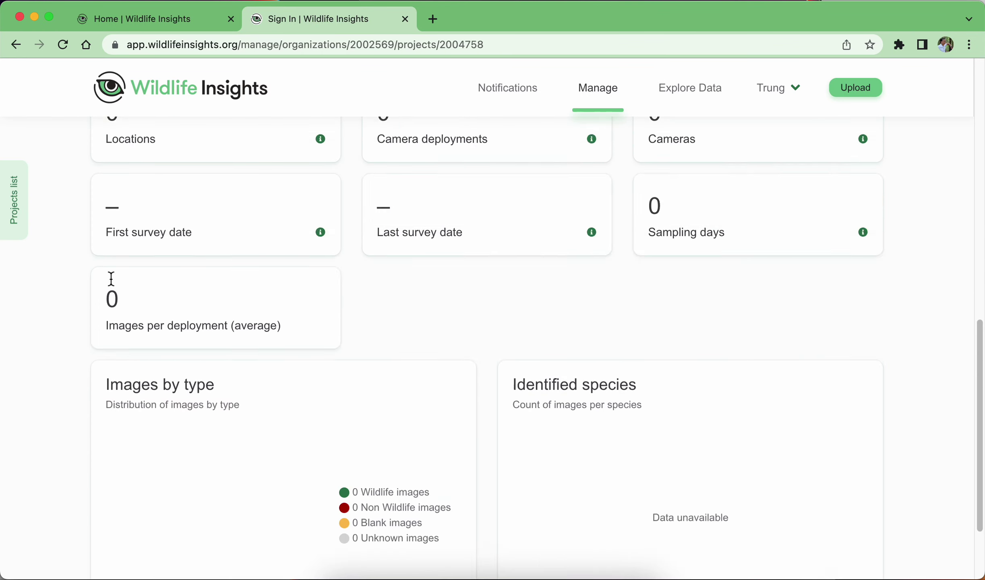
pyautogui.scroll(-3, 752, 351)
pyautogui.scroll(15, 307, 279)
pyautogui.scroll(-6, 314, 276)
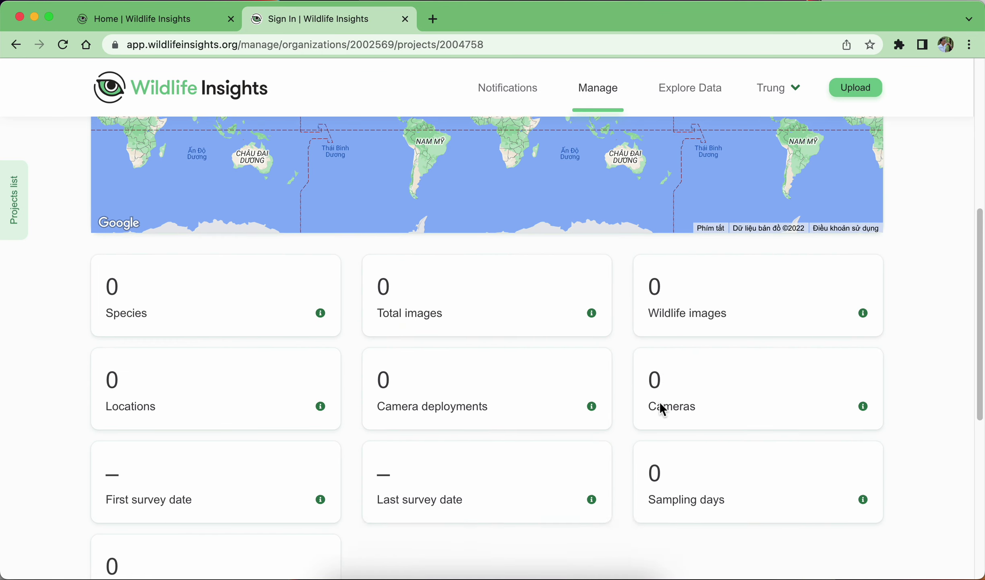
pyautogui.scroll(-2, 663, 408)
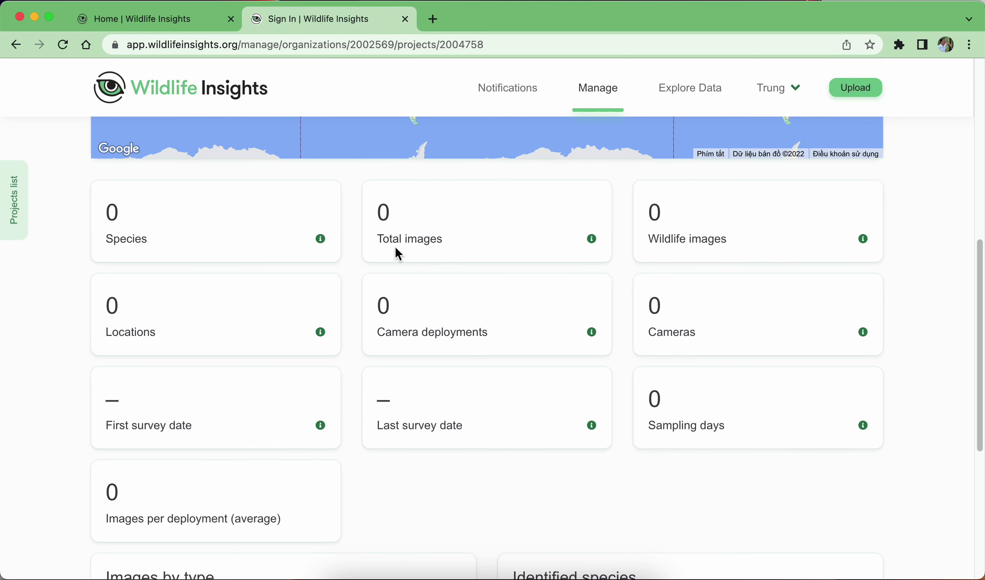
pyautogui.scroll(10, 286, 441)
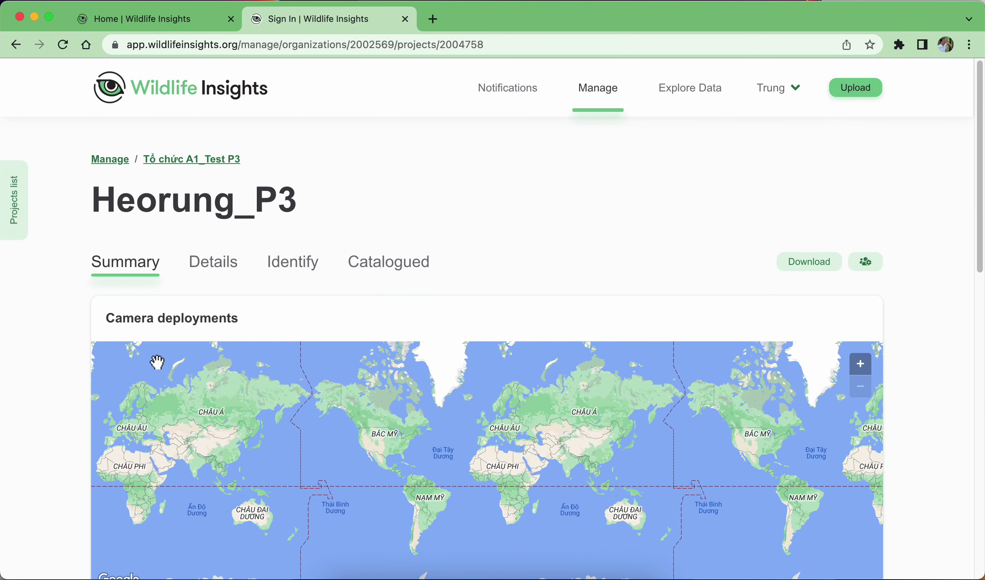
# Open Heorung_P3's Details tab and scroll down to its Subprojects table showing 0 subprojects.
pyautogui.click(214, 277)
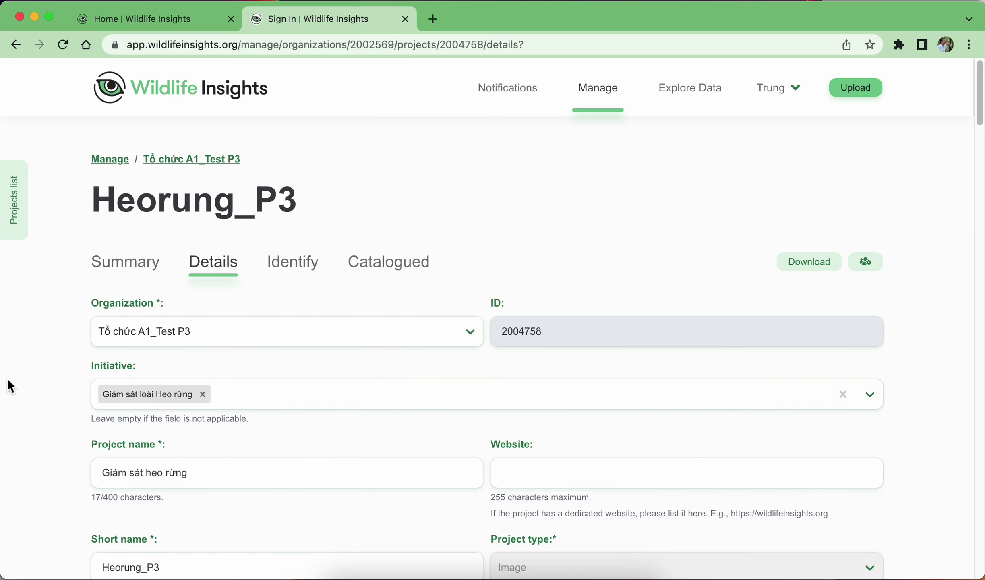
pyautogui.scroll(-15, 32, 373)
pyautogui.scroll(5, 32, 372)
pyautogui.scroll(10, 31, 365)
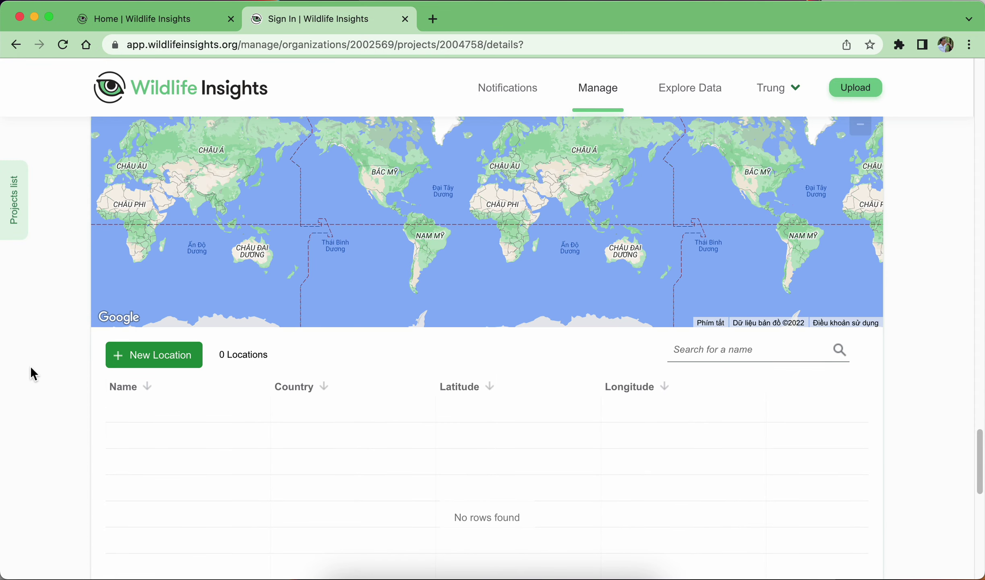
pyautogui.scroll(6, 36, 375)
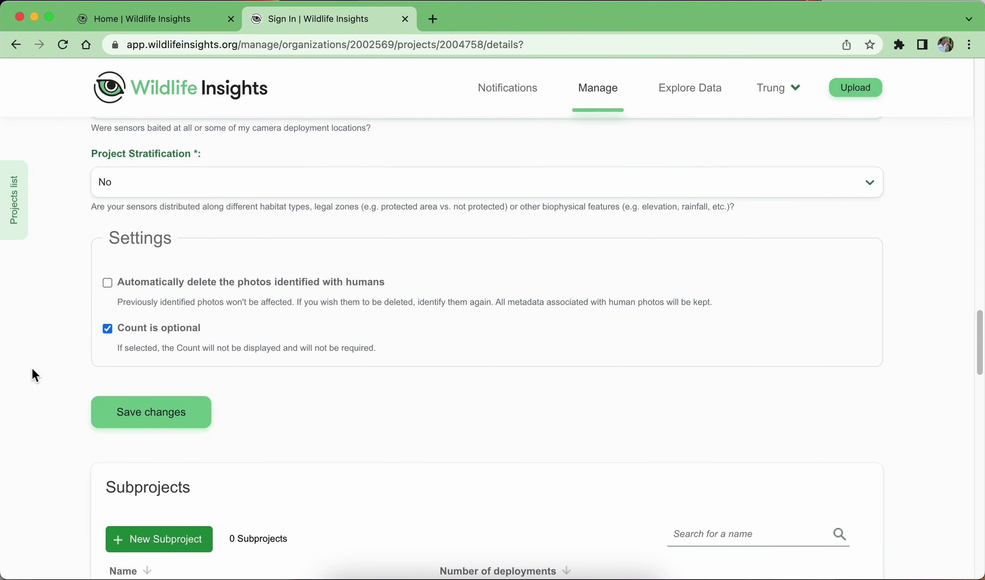
pyautogui.scroll(-3, 35, 358)
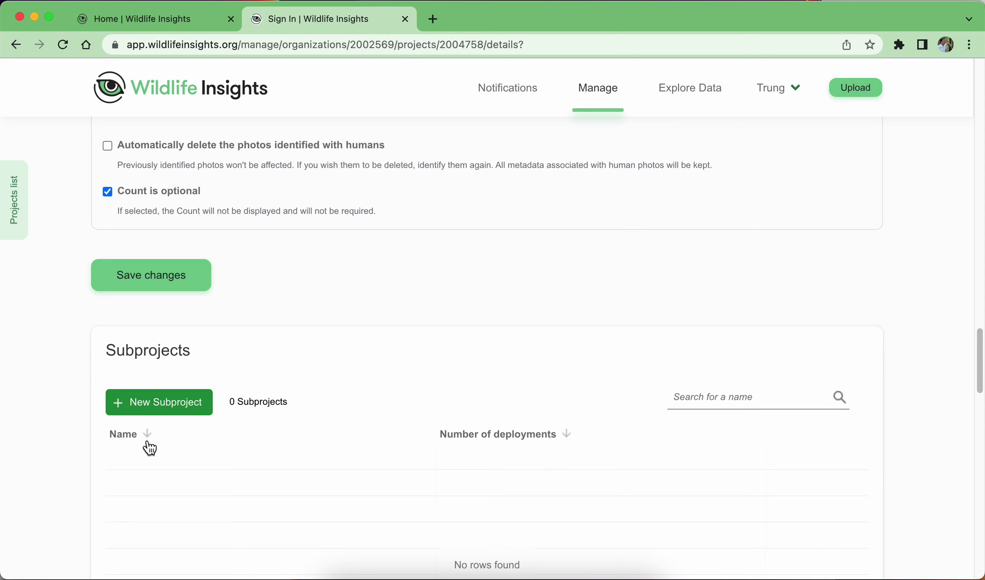
pyautogui.scroll(-8, 161, 418)
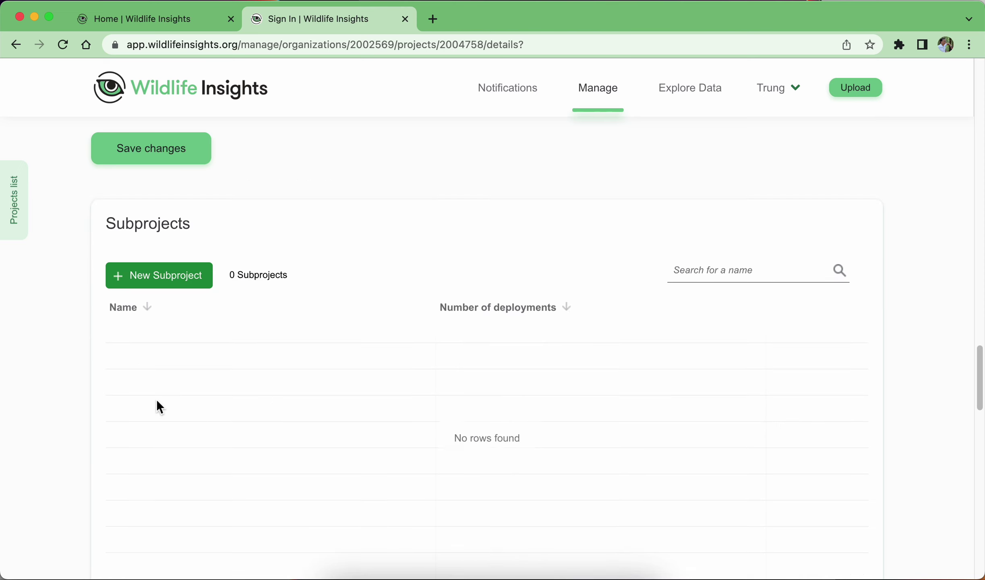
pyautogui.scroll(4, 161, 378)
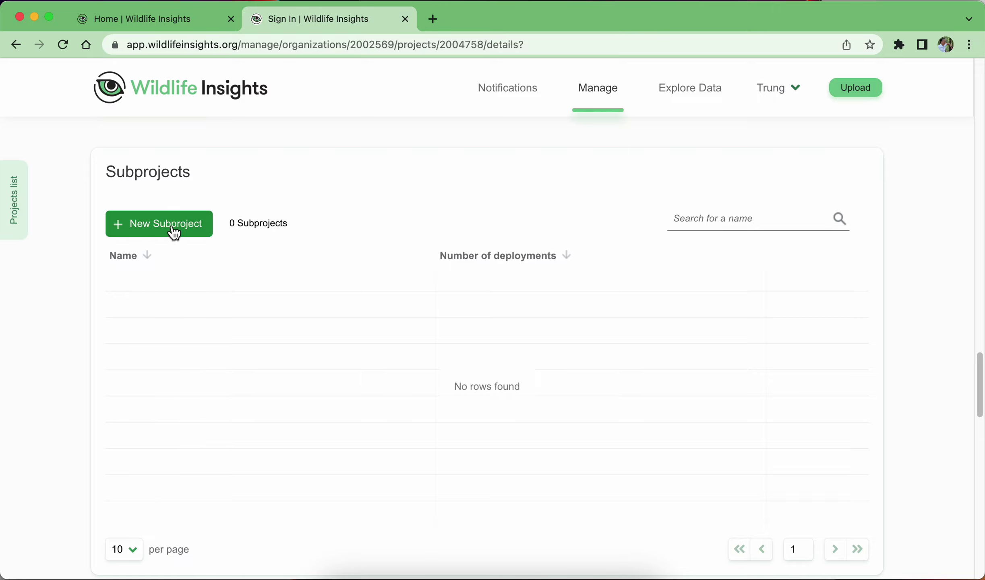
# Create subproject Đồi T1 and close its edit form.
pyautogui.click(158, 223)
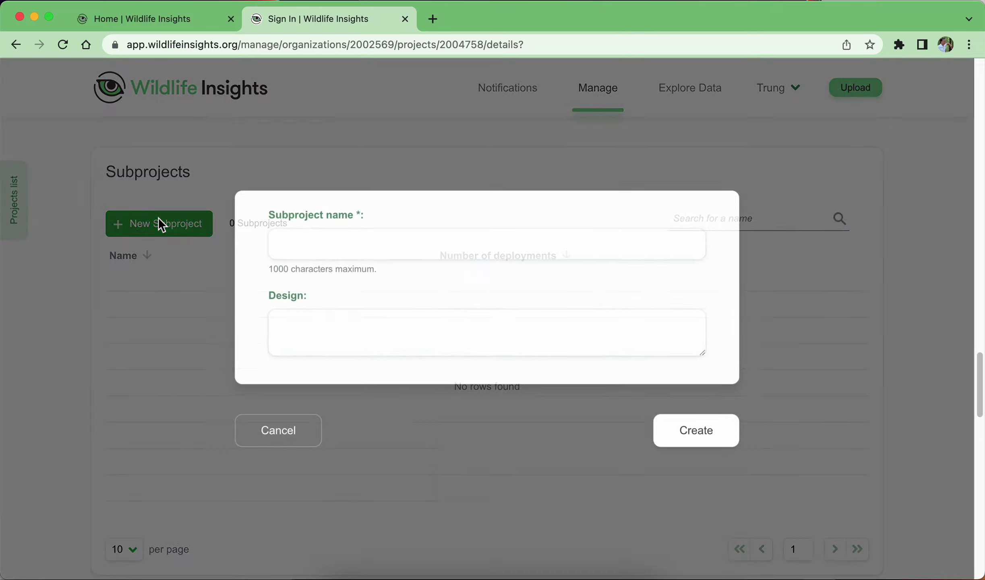
pyautogui.click(436, 253)
pyautogui.write('D')
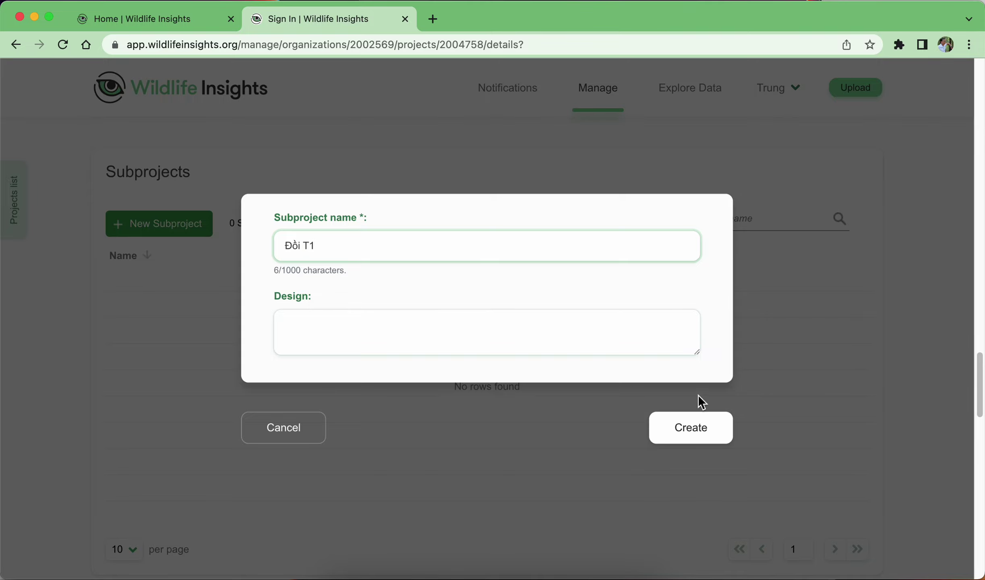
pyautogui.click(456, 335)
pyautogui.click(718, 439)
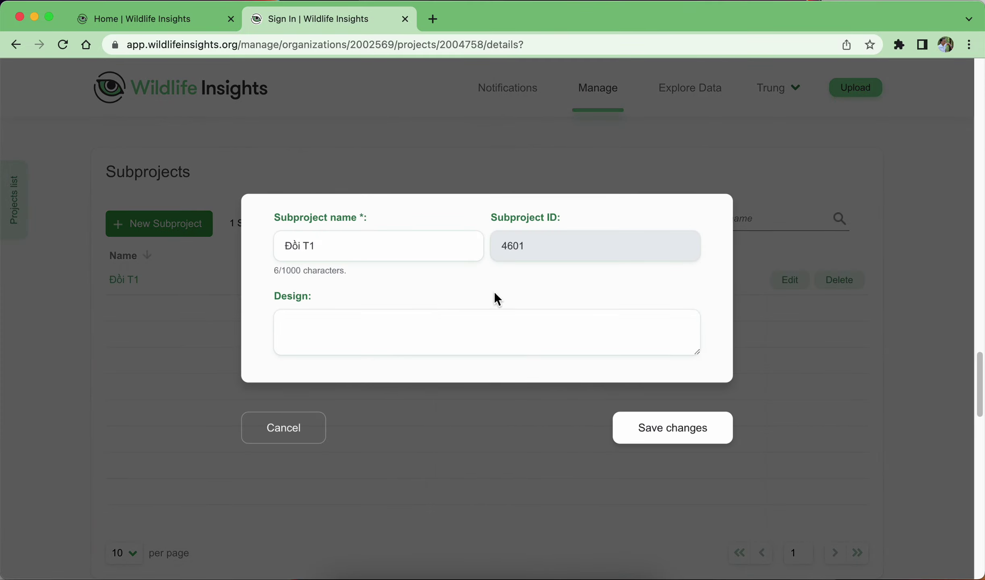
pyautogui.click(277, 430)
# Create a second subproject Đồi T2 and close its edit form.
pyautogui.click(164, 226)
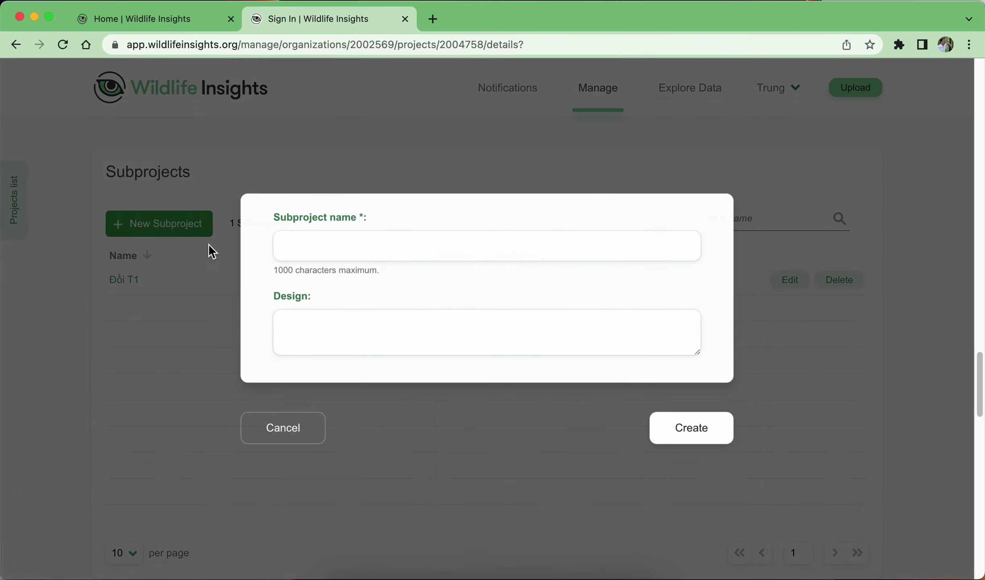
pyautogui.click(373, 244)
pyautogui.write('Đôi')
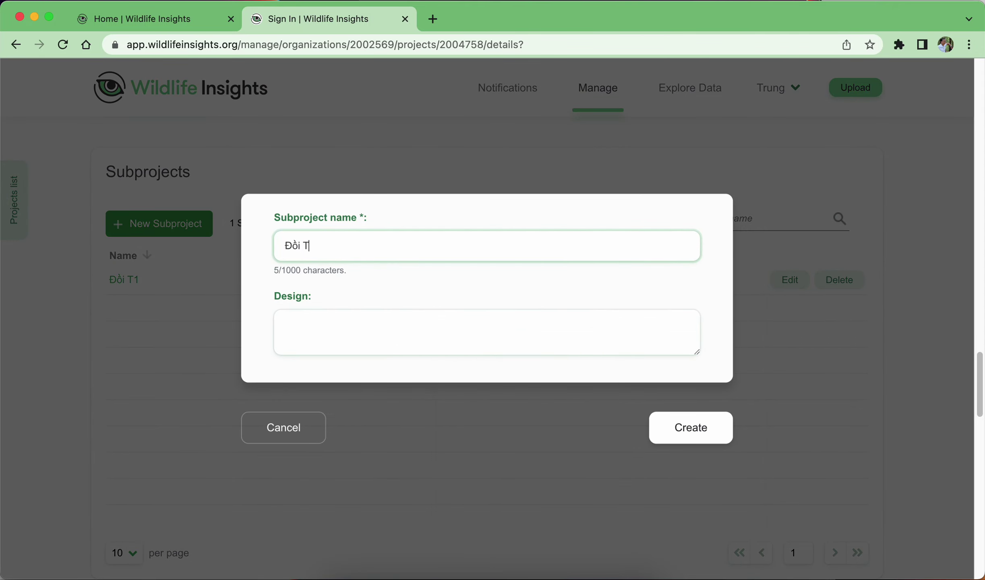
pyautogui.write(' T2')
pyautogui.click(689, 433)
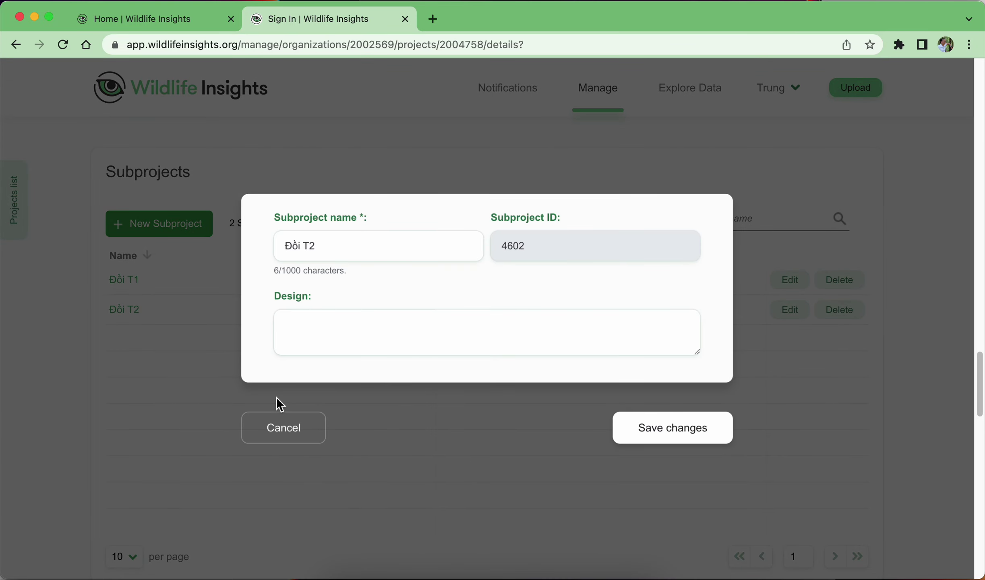
pyautogui.click(284, 433)
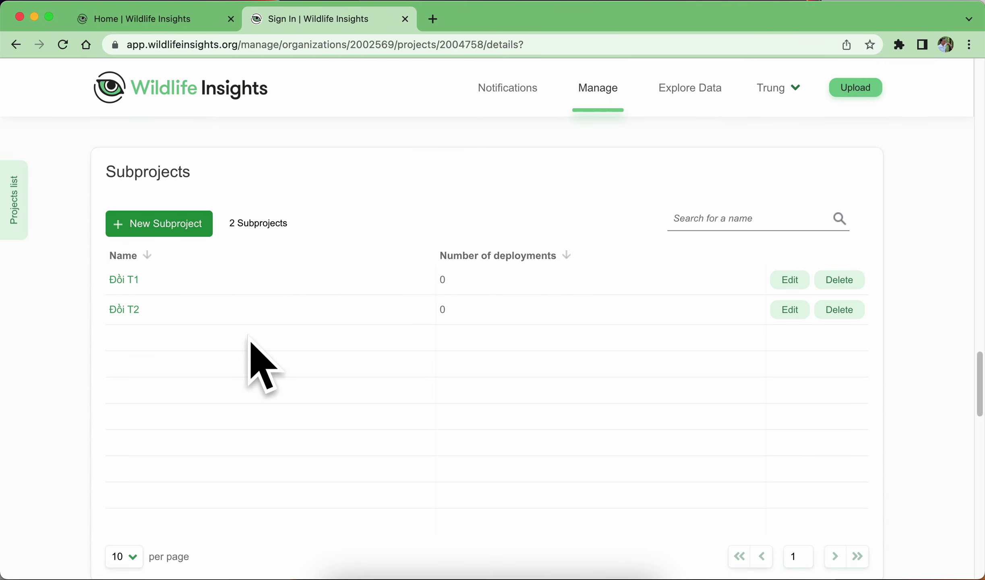
pyautogui.scroll(-2, 330, 319)
# Sort the empty Locations list by Country, then return to the database diagram in Preview.
pyautogui.scroll(-10, 330, 319)
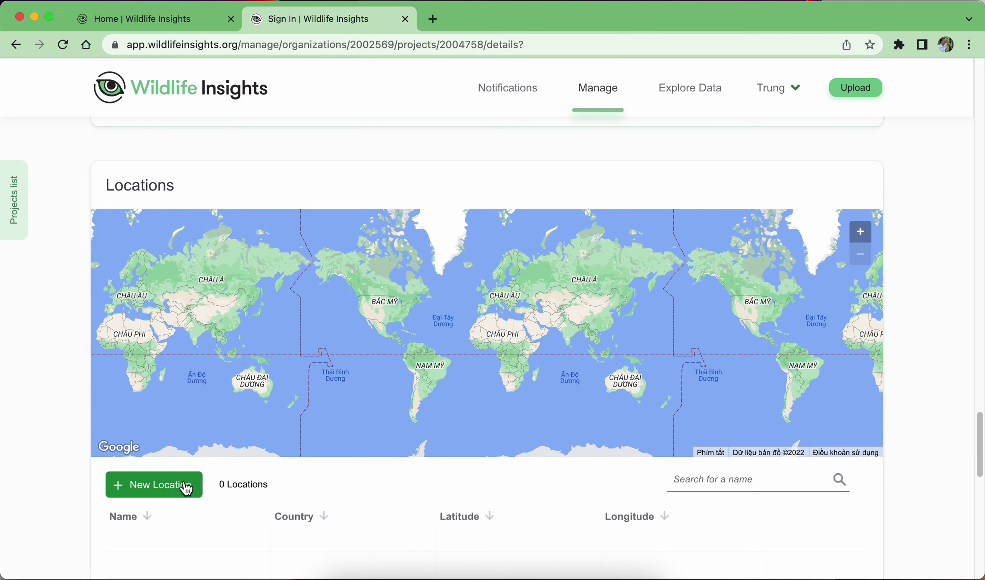
pyautogui.click(290, 518)
pyautogui.scroll(-2, 364, 497)
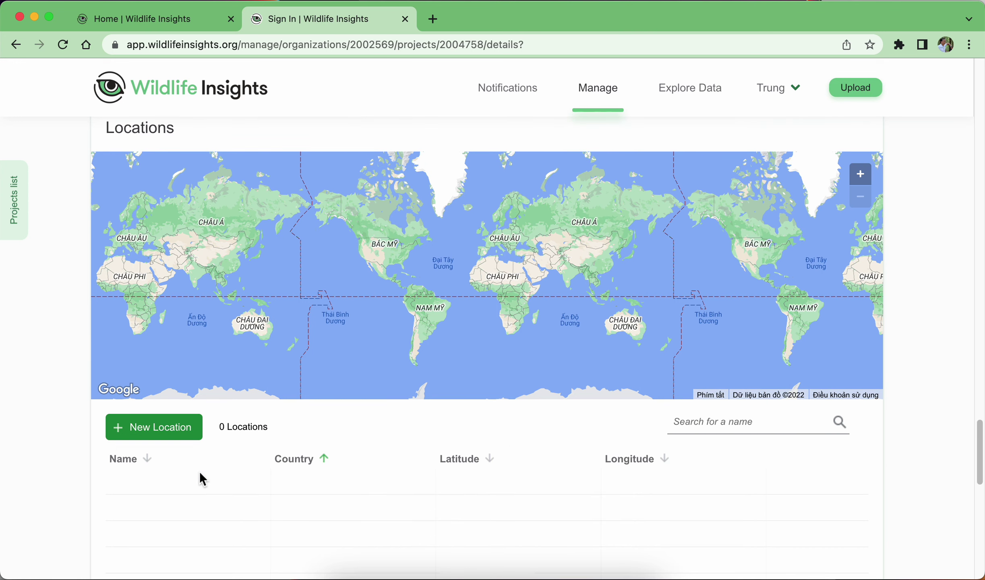
pyautogui.scroll(-1, 425, 458)
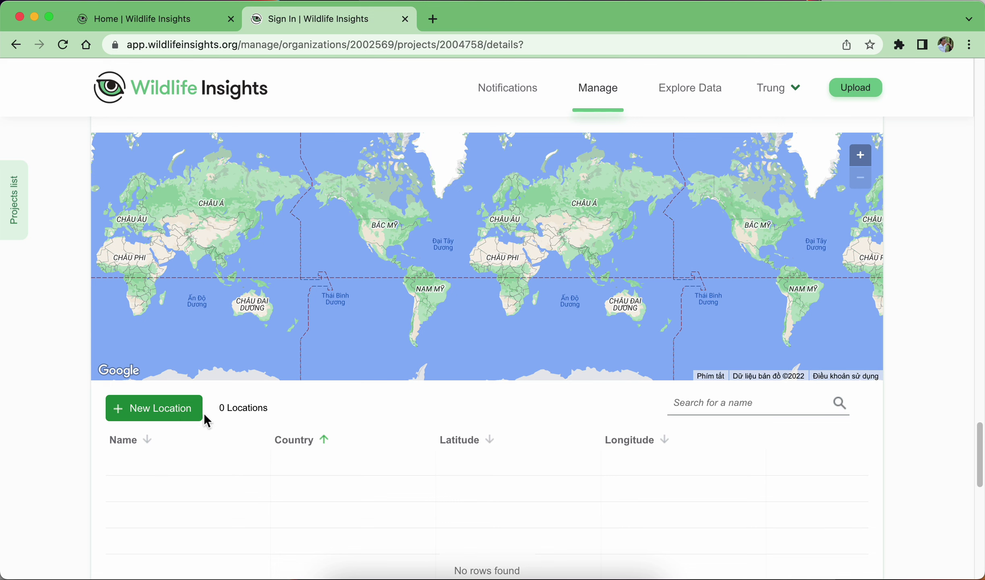
pyautogui.scroll(-2, 193, 433)
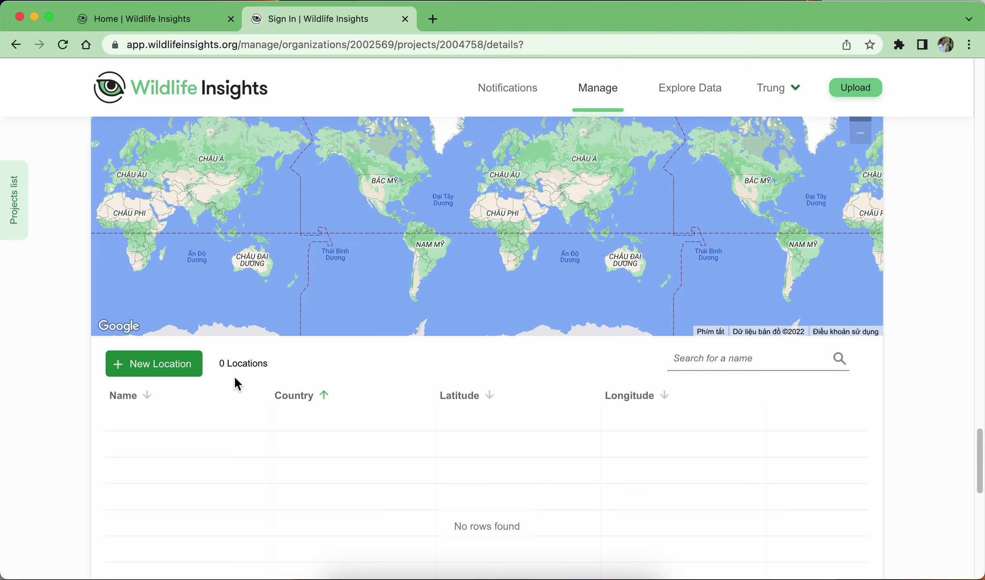
pyautogui.scroll(-10, 416, 409)
pyautogui.scroll(-5, 414, 404)
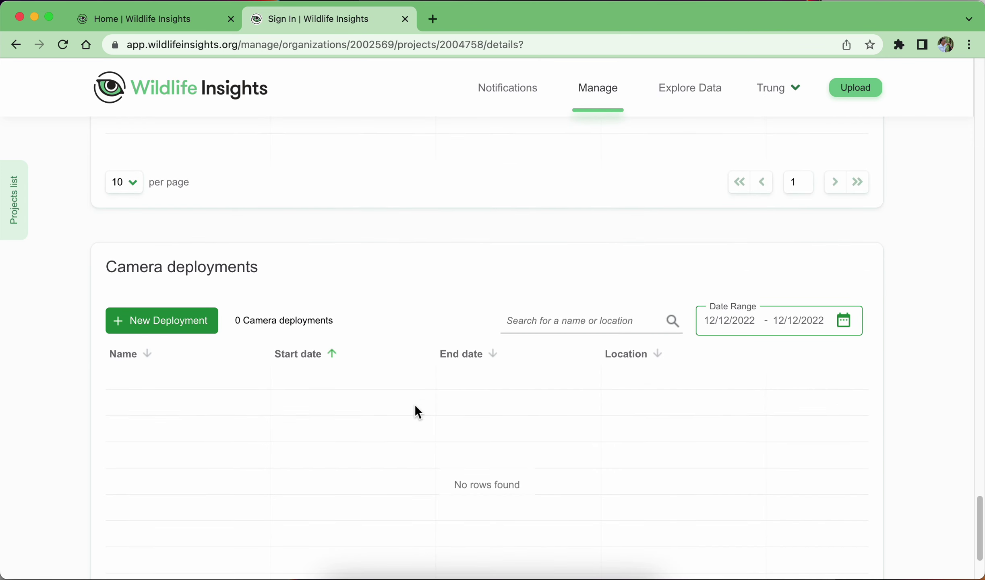
pyautogui.scroll(8, 400, 410)
pyautogui.scroll(4, 401, 411)
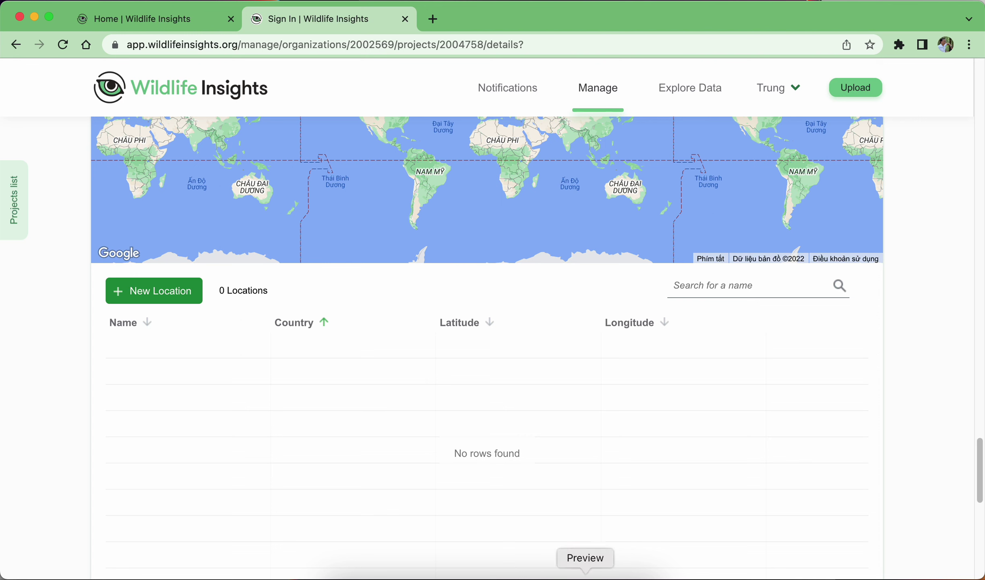
pyautogui.click(585, 576)
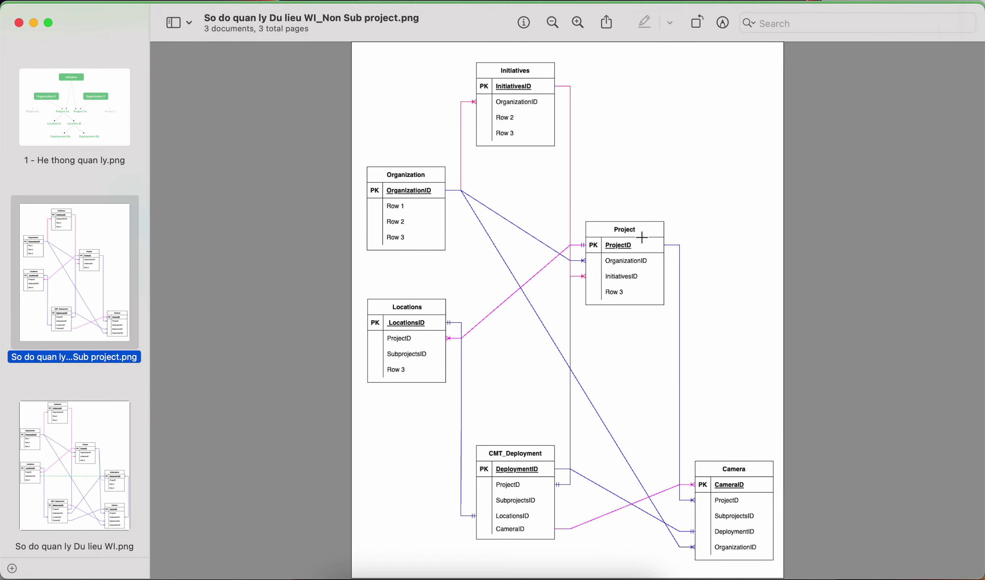
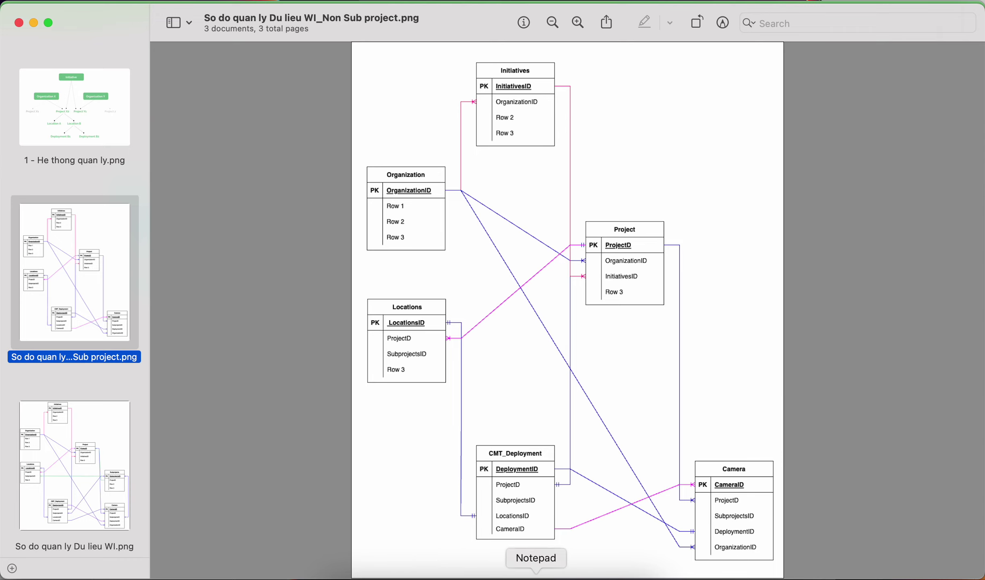
# Switch from the Preview diagram back to the Wildlife Insights project page in Chrome.
pyautogui.click(560, 571)
# Start a new location and fill in its name, latitude and longitude fields.
pyautogui.click(158, 289)
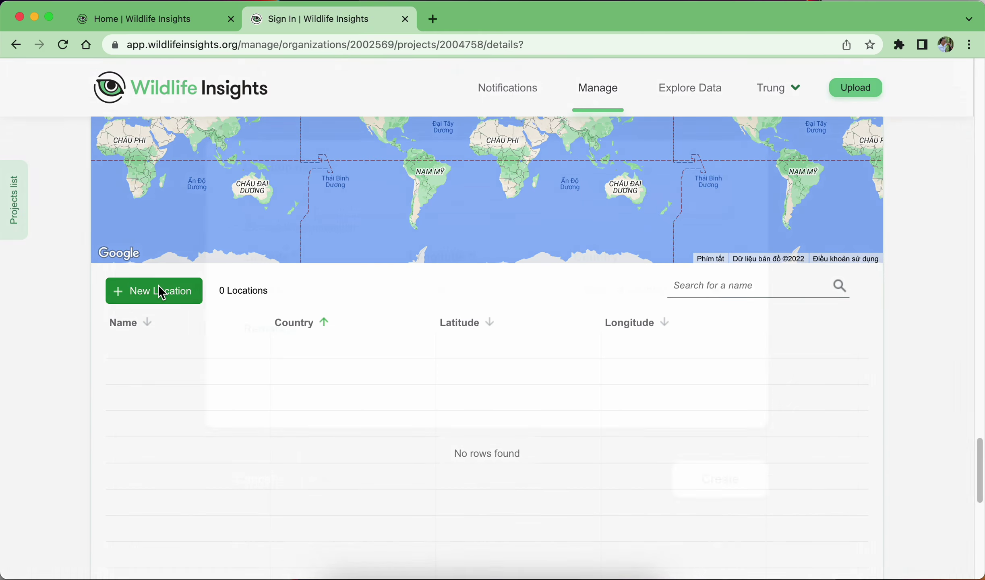
pyautogui.click(372, 221)
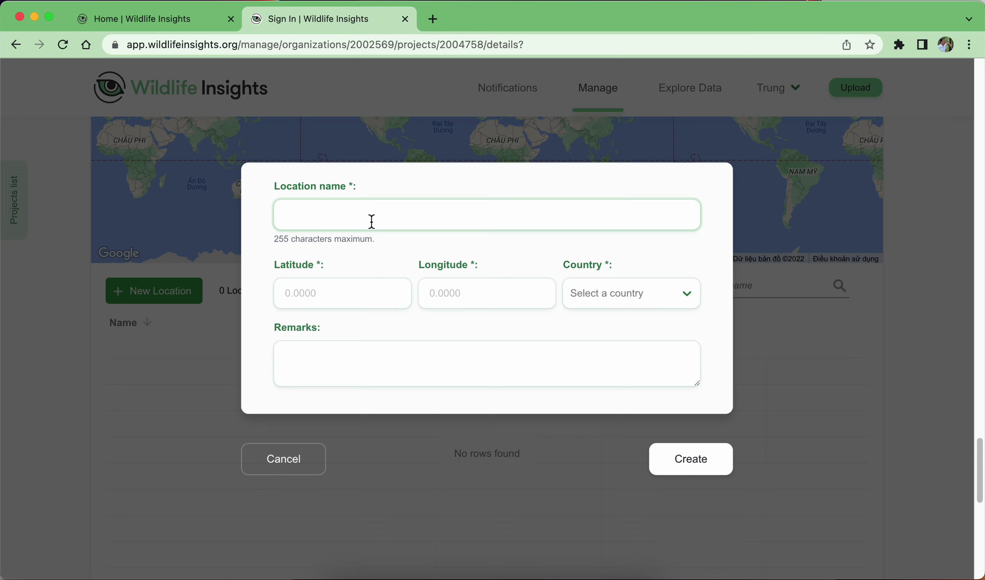
pyautogui.write('Thai1')
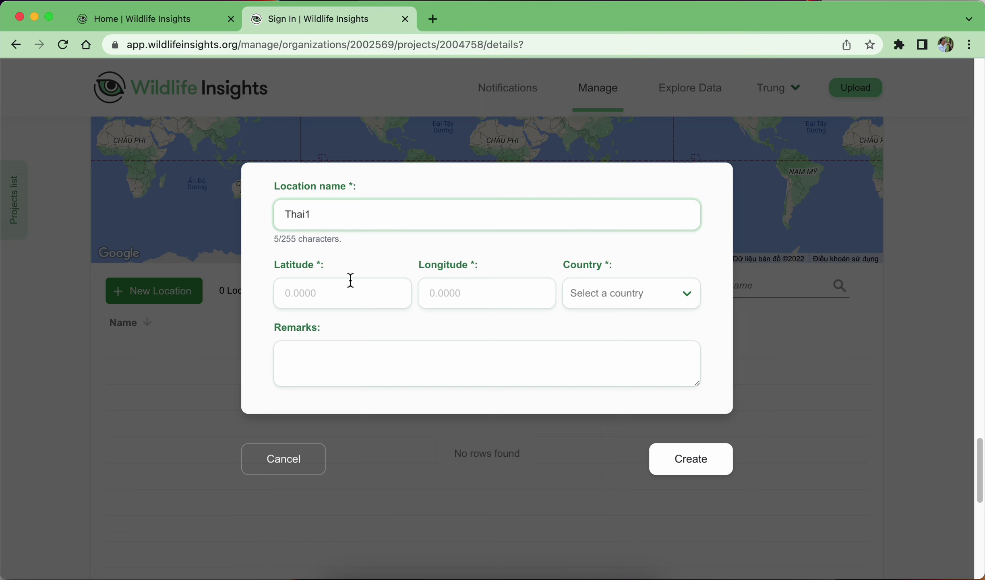
pyautogui.click(350, 288)
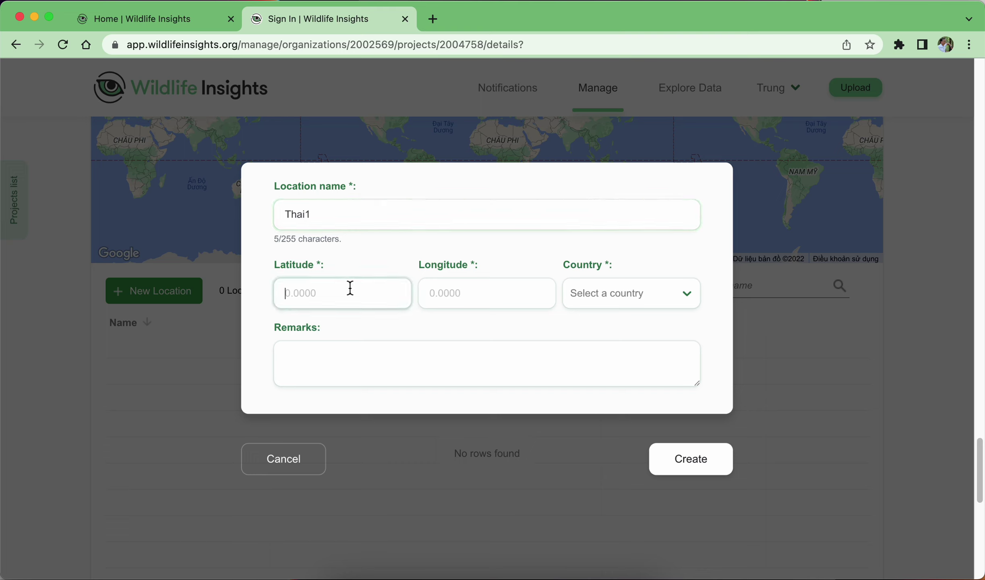
pyautogui.write('16.2345')
pyautogui.click(472, 293)
pyautogui.write('10')
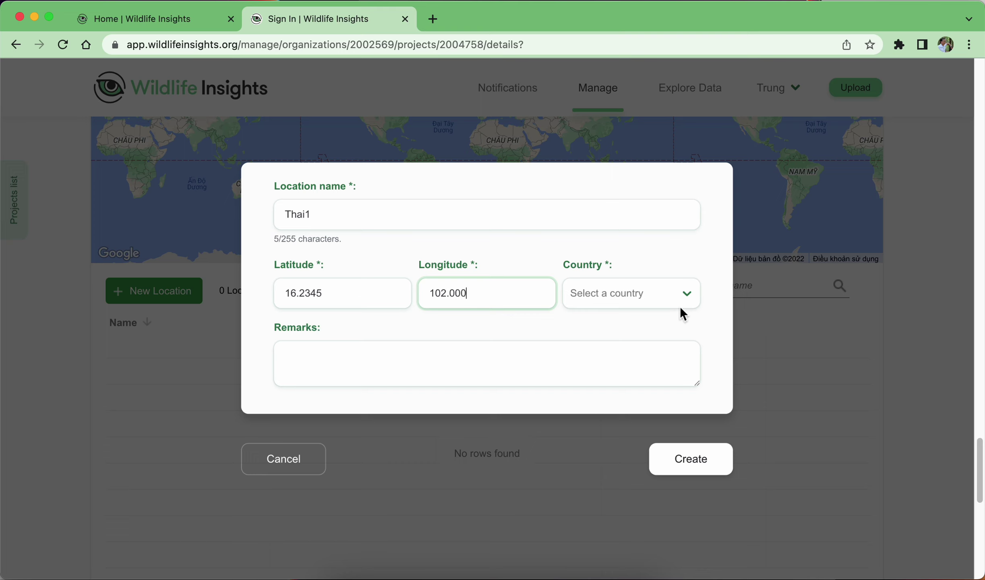
pyautogui.click(446, 358)
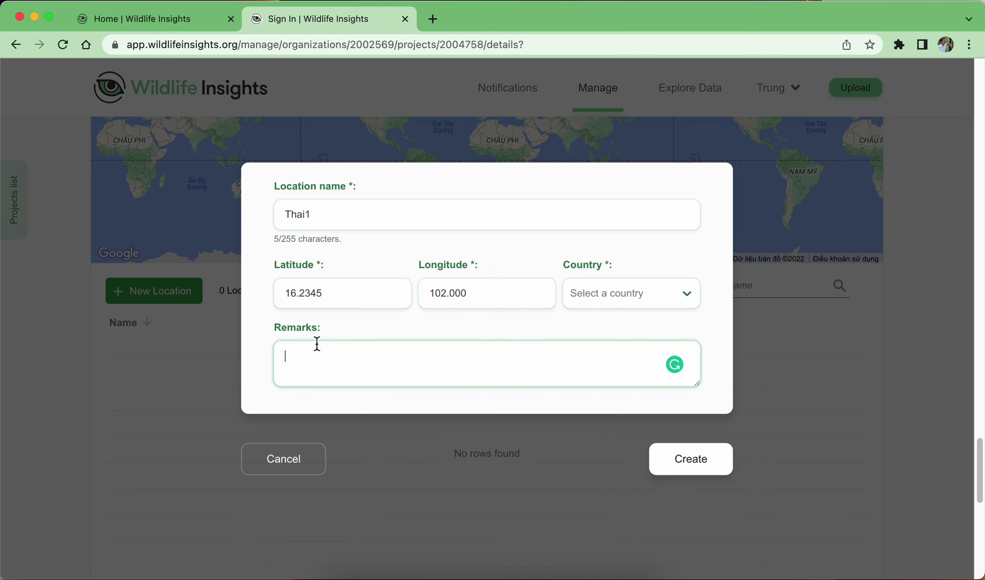
# After the save fails, correct the longitude to 102.4534.
pyautogui.click(701, 470)
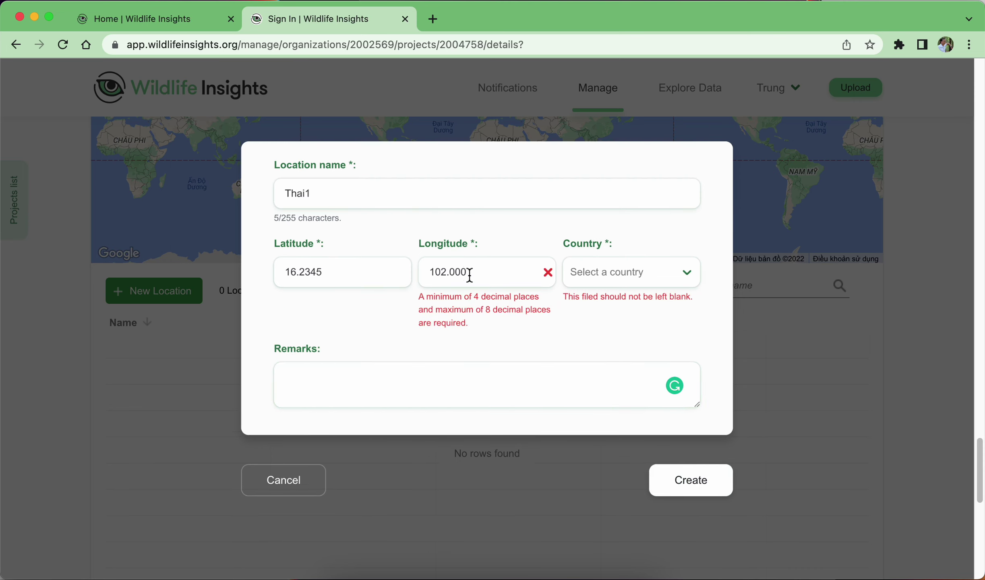
pyautogui.click(457, 271)
pyautogui.moveTo(450, 272); pyautogui.dragTo(483, 276)
pyautogui.write('4534')
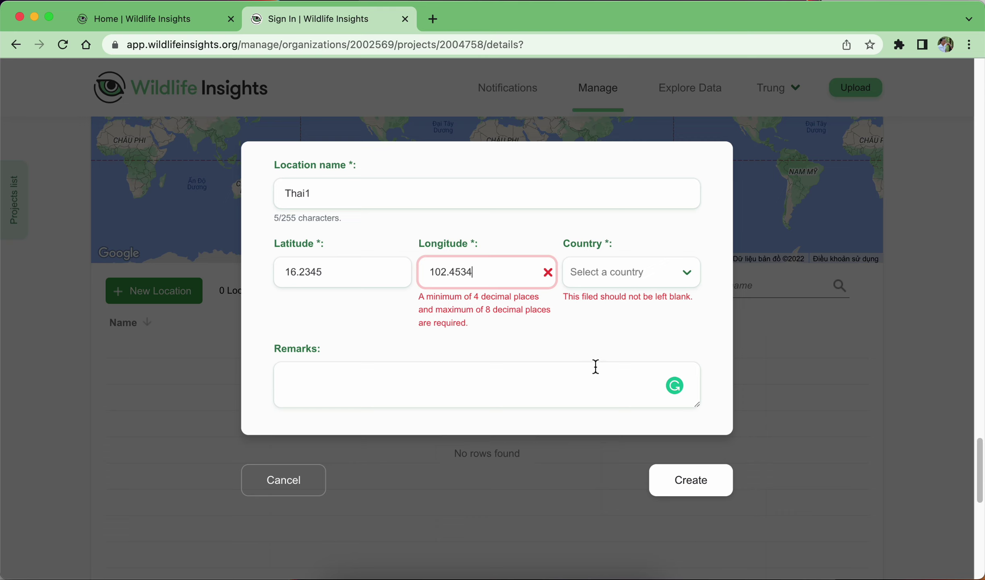
pyautogui.click(595, 366)
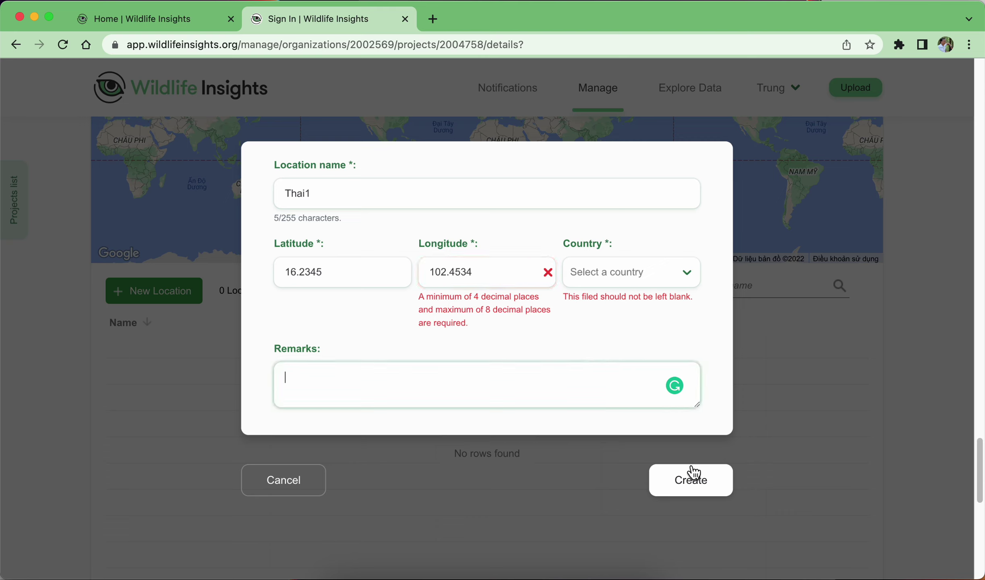
pyautogui.click(696, 483)
# Choose Thailand as the country and create the Thai1 location.
pyautogui.click(687, 285)
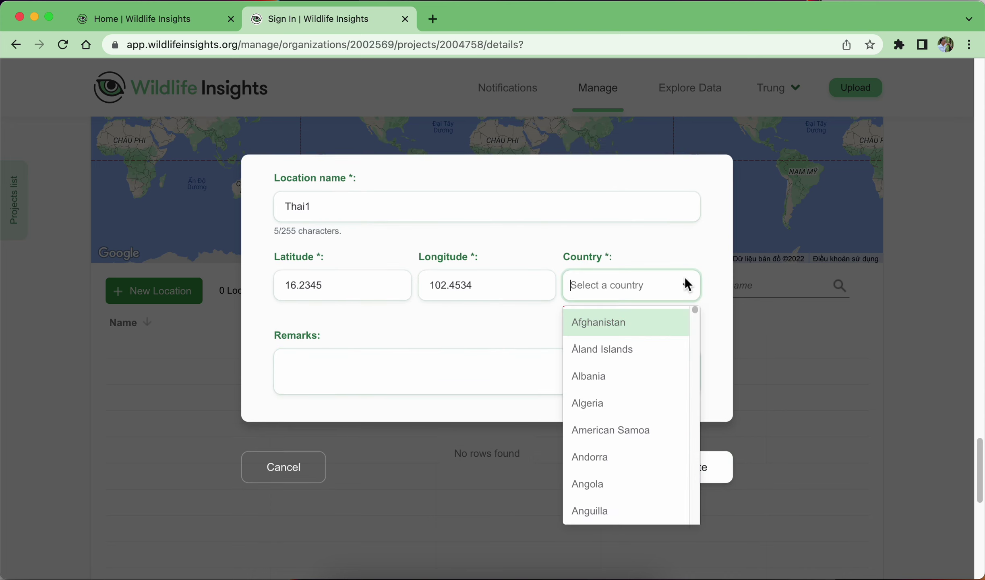
pyautogui.scroll(-15, 620, 451)
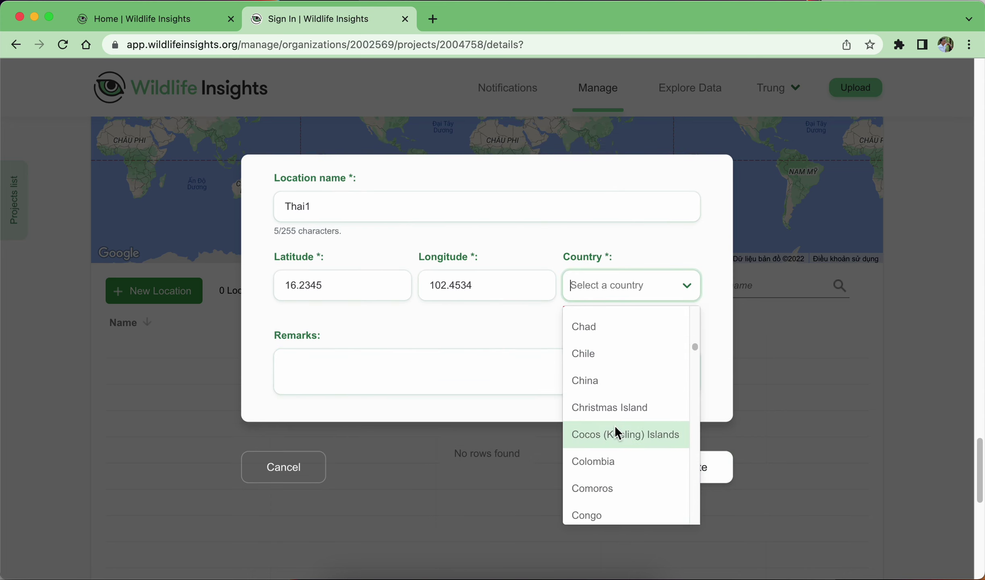
pyautogui.write('t')
pyautogui.scroll(-15, 615, 433)
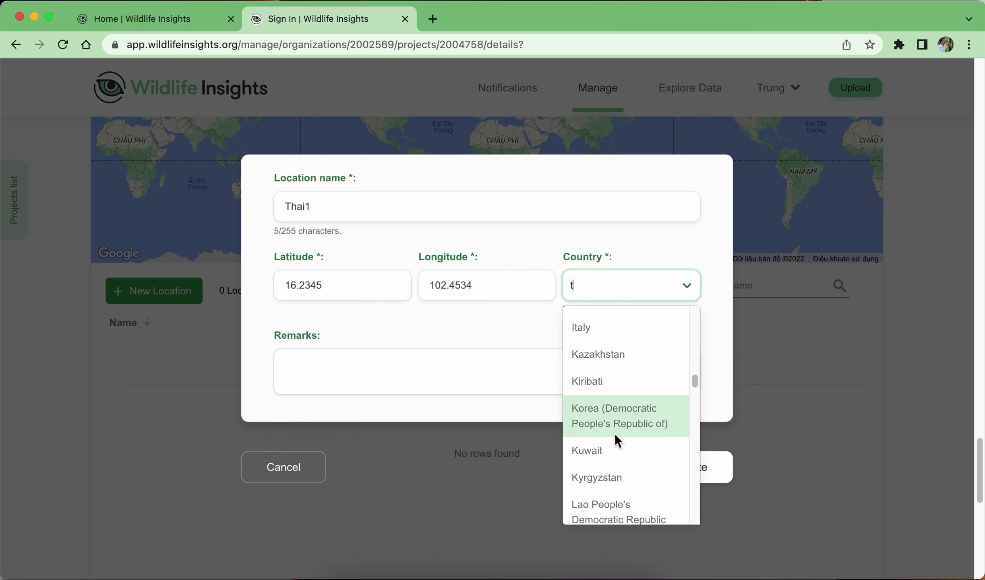
pyautogui.scroll(-5, 615, 433)
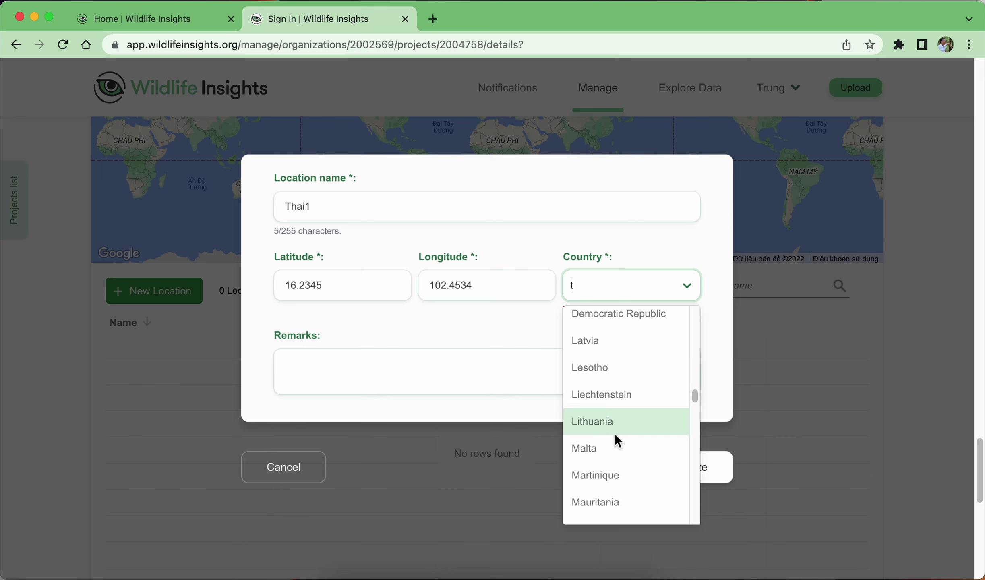
pyautogui.write('ha')
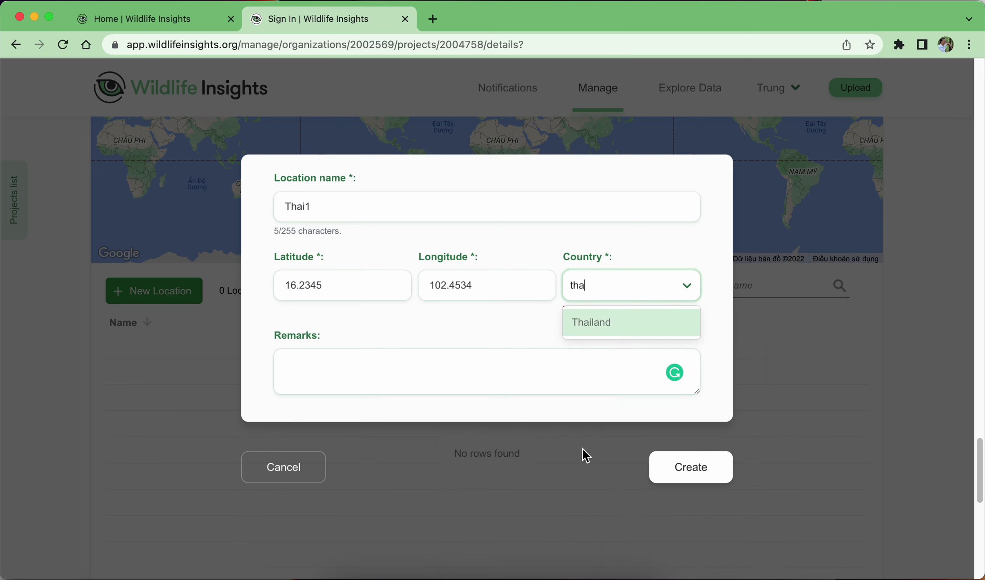
pyautogui.click(641, 333)
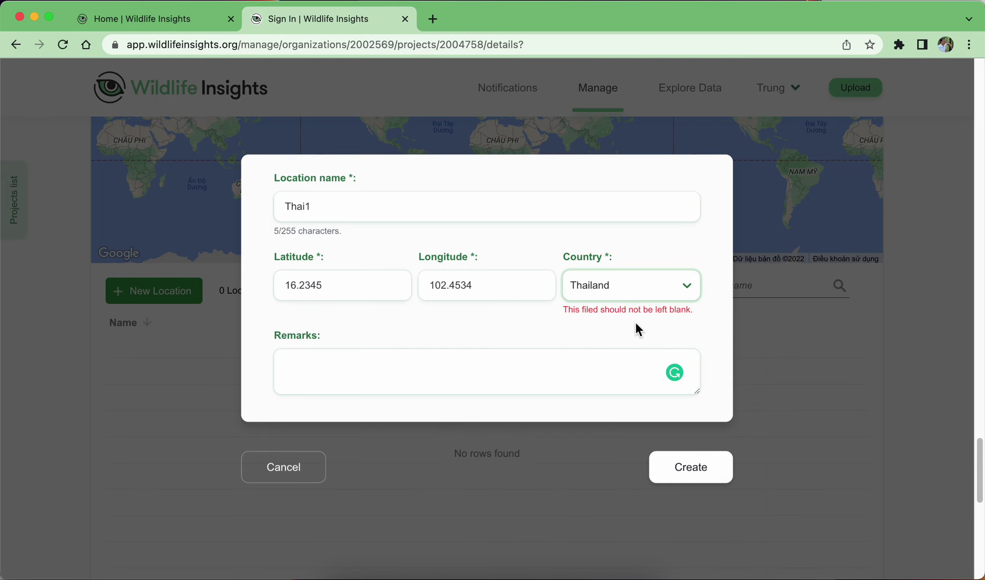
pyautogui.click(693, 479)
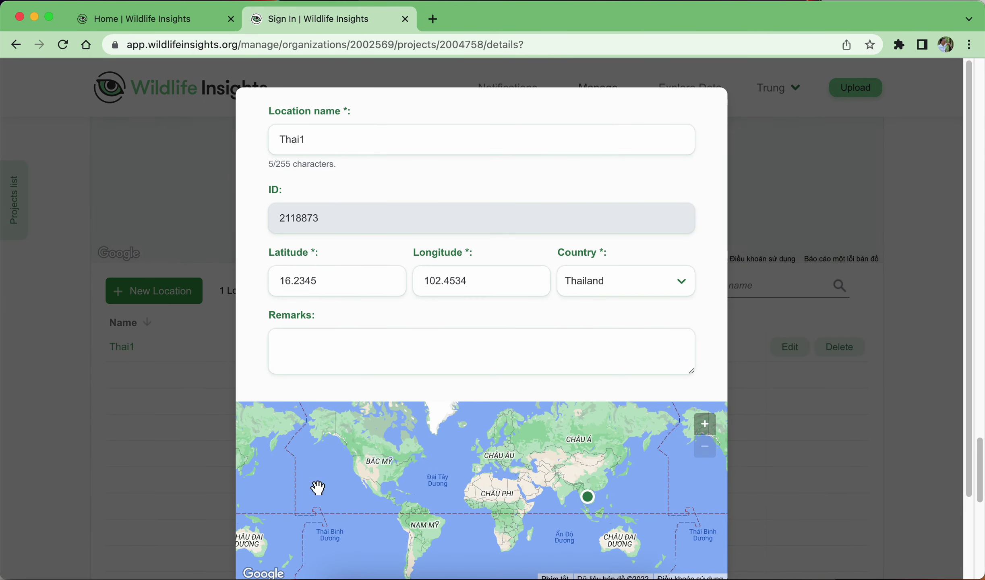
# Check the Thai1 map marker, cancel the location dialog, and scroll to the empty Camera deployments list.
pyautogui.scroll(-5, 580, 508)
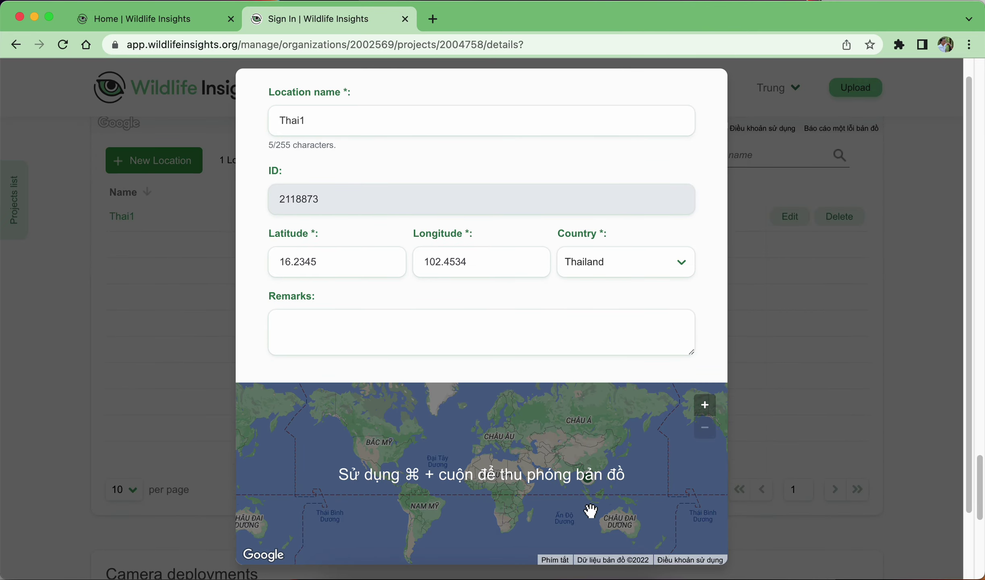
pyautogui.keyDown('super'); pyautogui.scroll(5, 592, 507); pyautogui.keyUp('super')
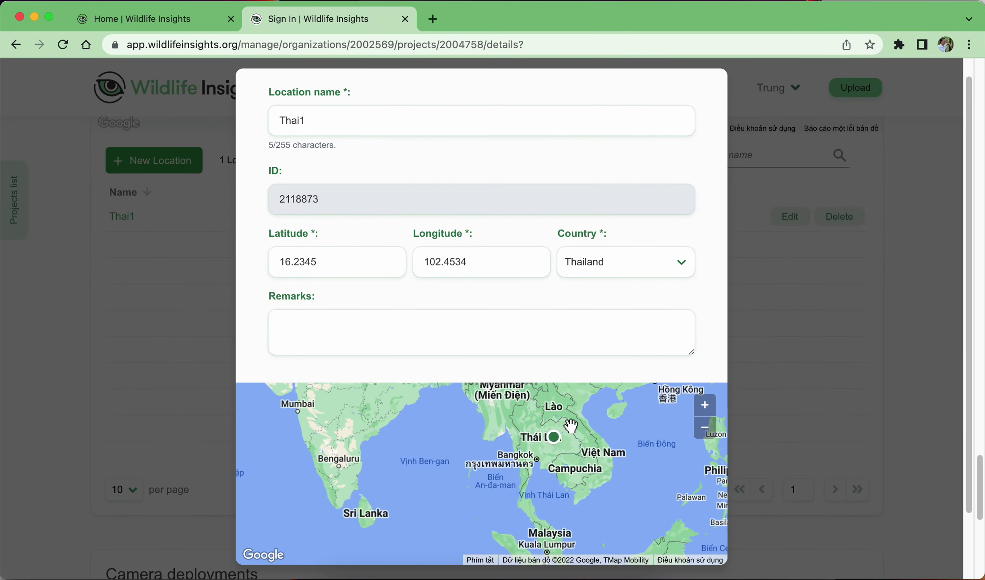
pyautogui.keyDown('super'); pyautogui.scroll(5, 571, 426); pyautogui.keyUp('super')
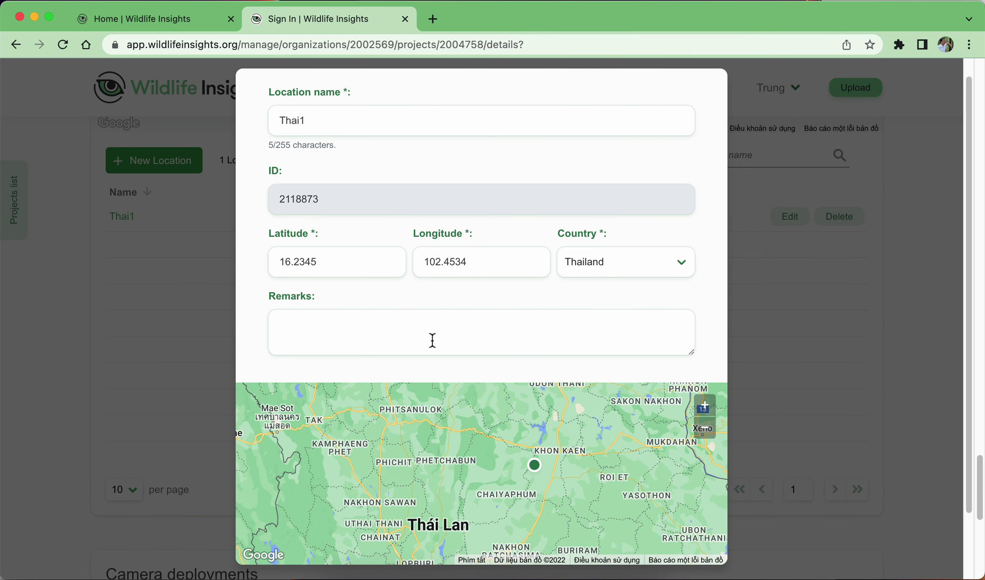
pyautogui.scroll(-2, 521, 444)
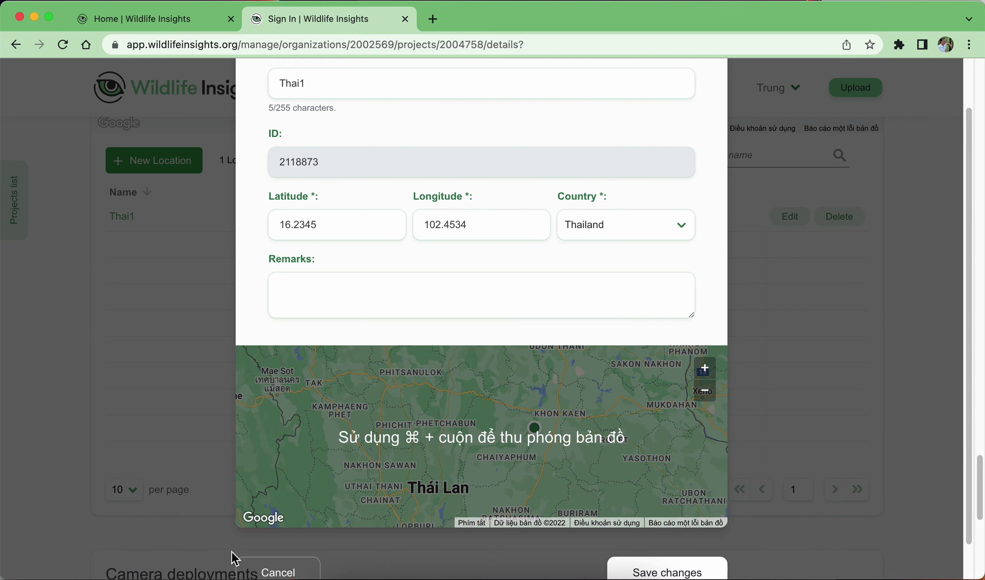
pyautogui.click(278, 572)
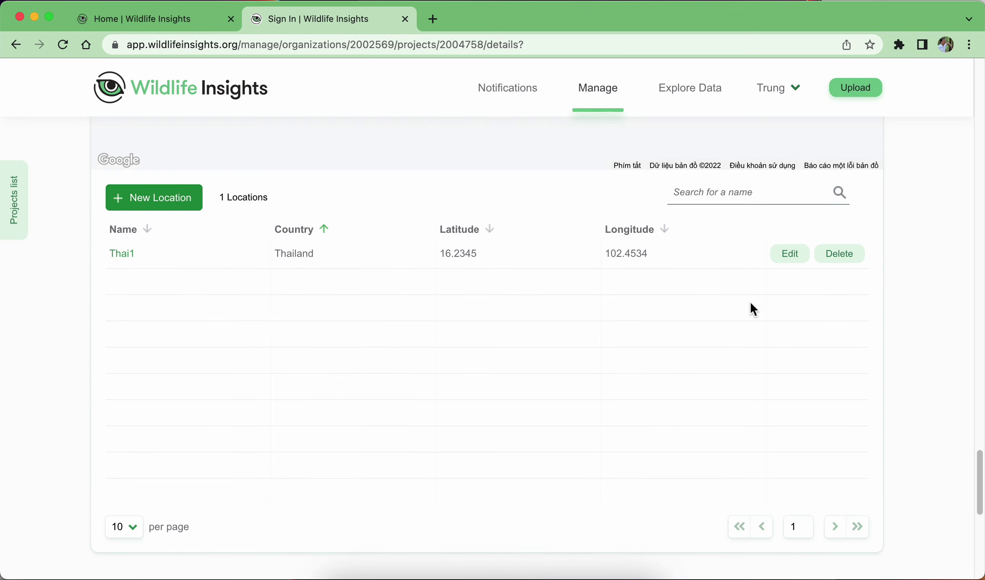
pyautogui.scroll(-4, 638, 364)
pyautogui.scroll(-2, 640, 363)
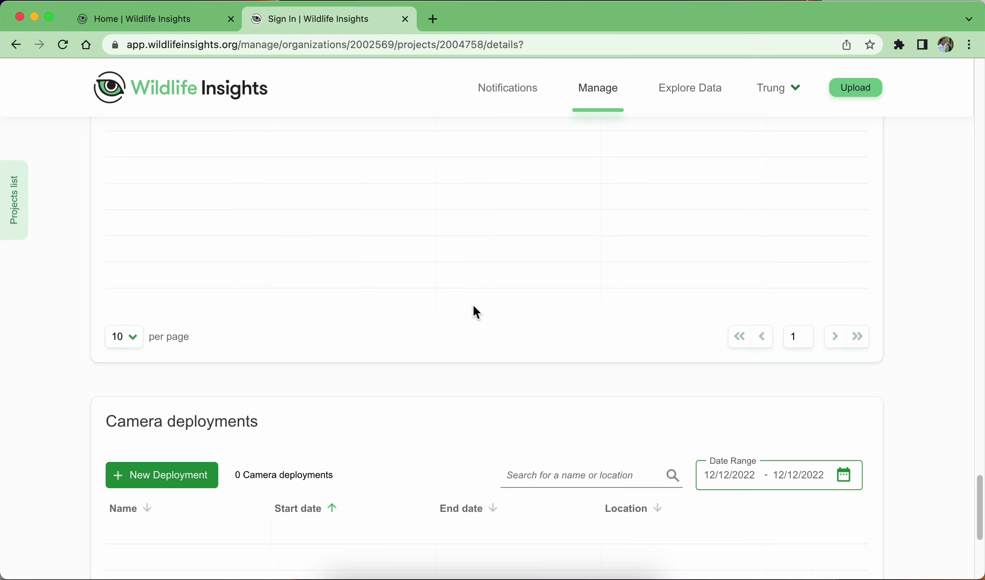
pyautogui.scroll(-3, 473, 306)
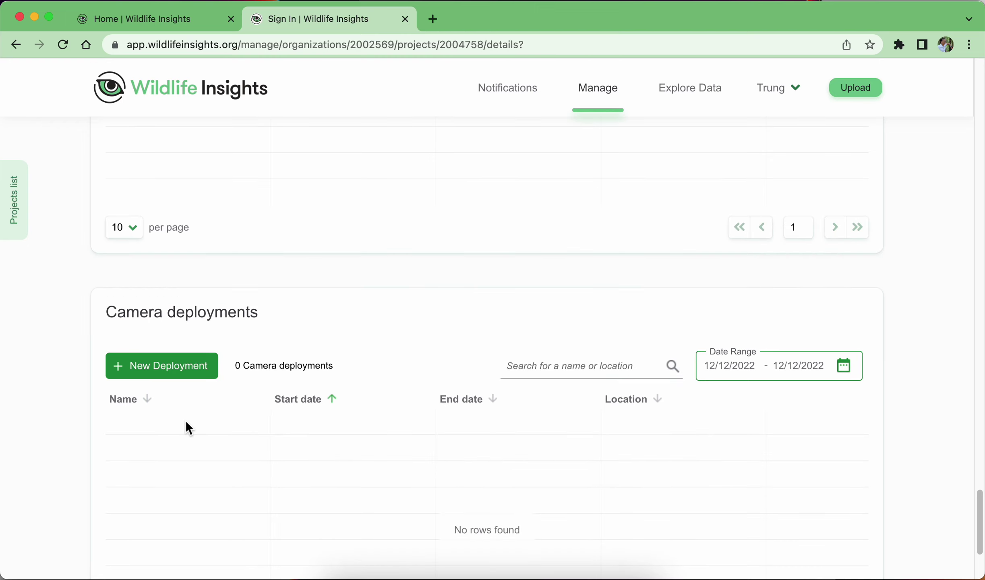
pyautogui.scroll(-2, 213, 435)
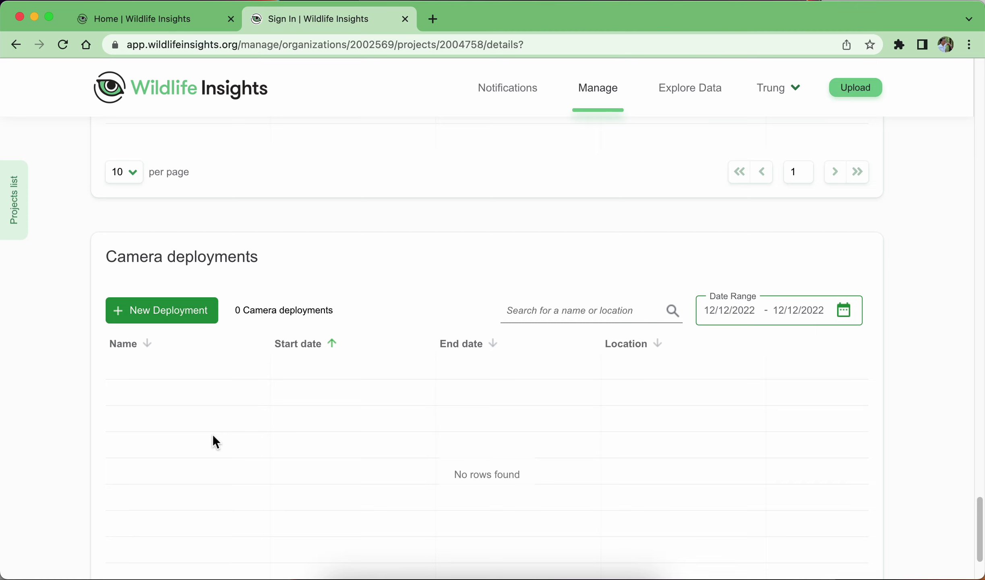
pyautogui.scroll(8, 357, 336)
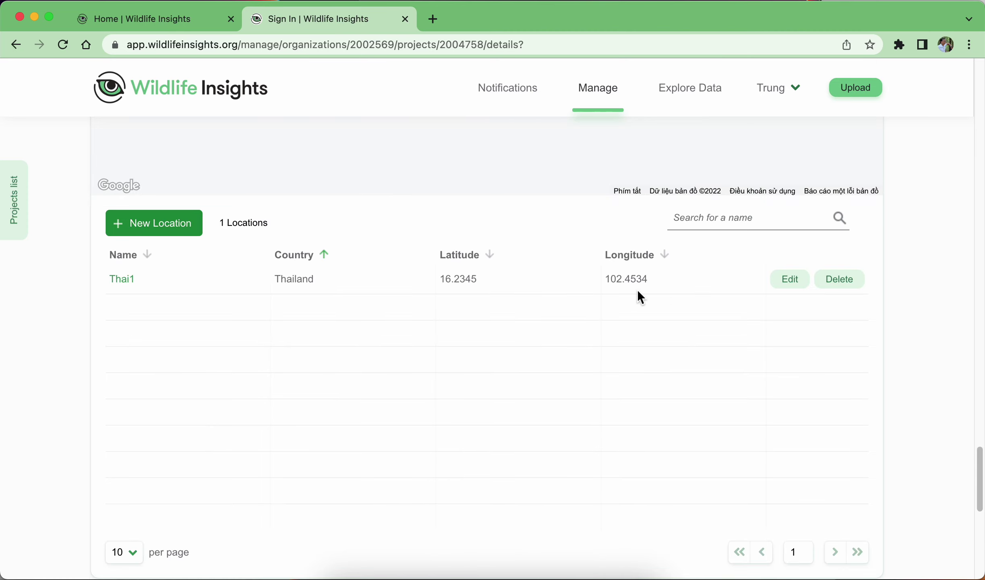
pyautogui.scroll(-5, 541, 418)
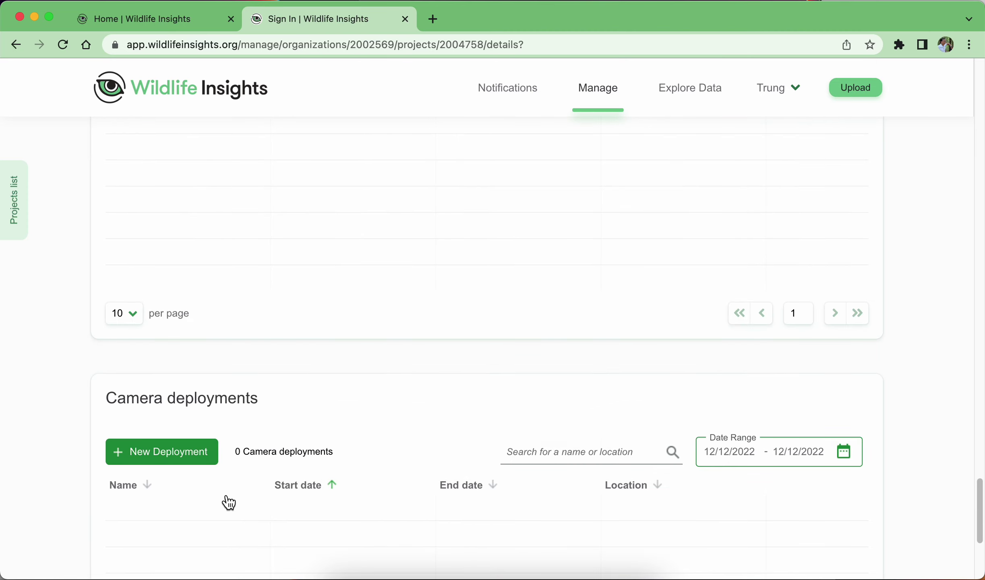
# Add a single camera deployment named THAI1_a1.
pyautogui.click(155, 463)
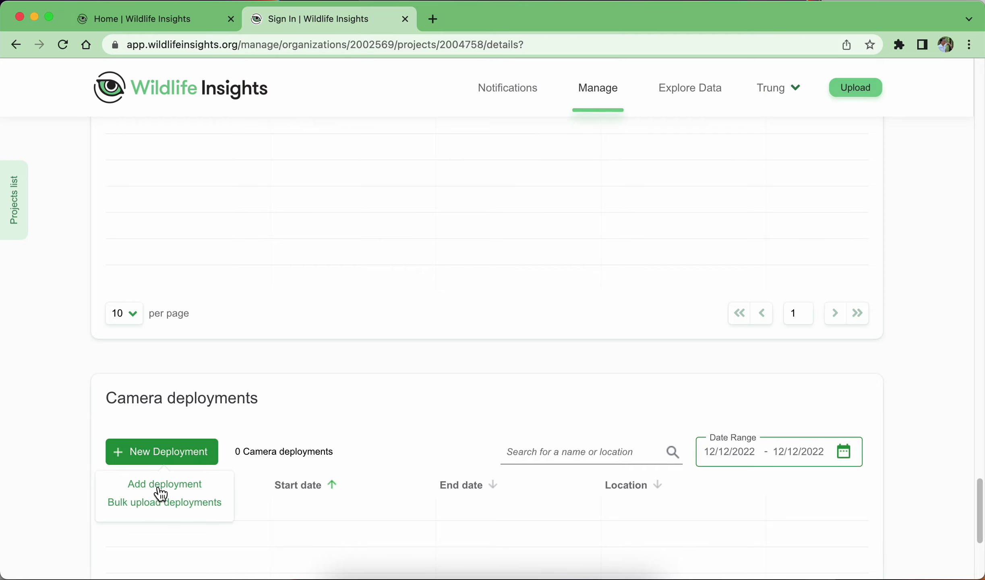
pyautogui.click(161, 488)
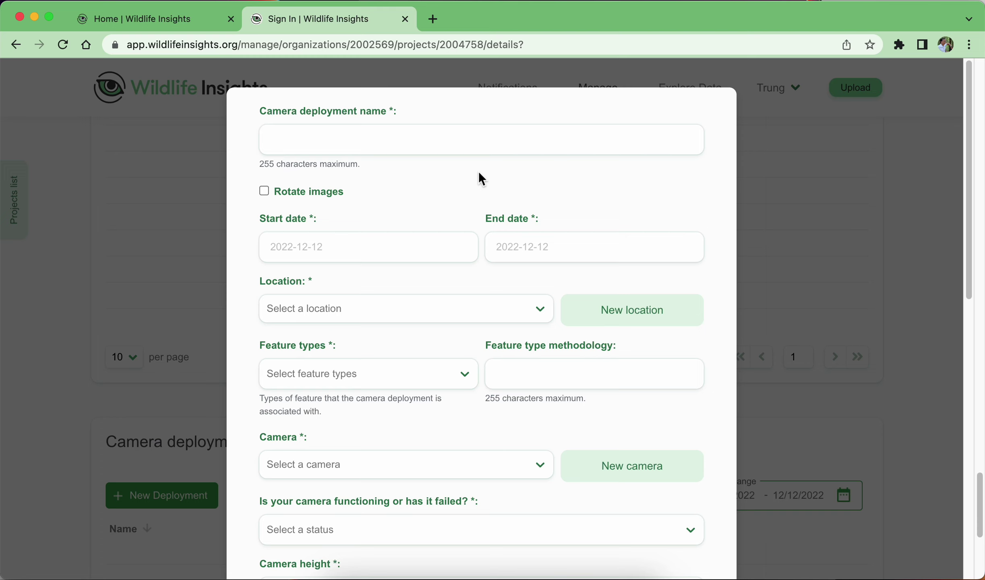
pyautogui.click(393, 137)
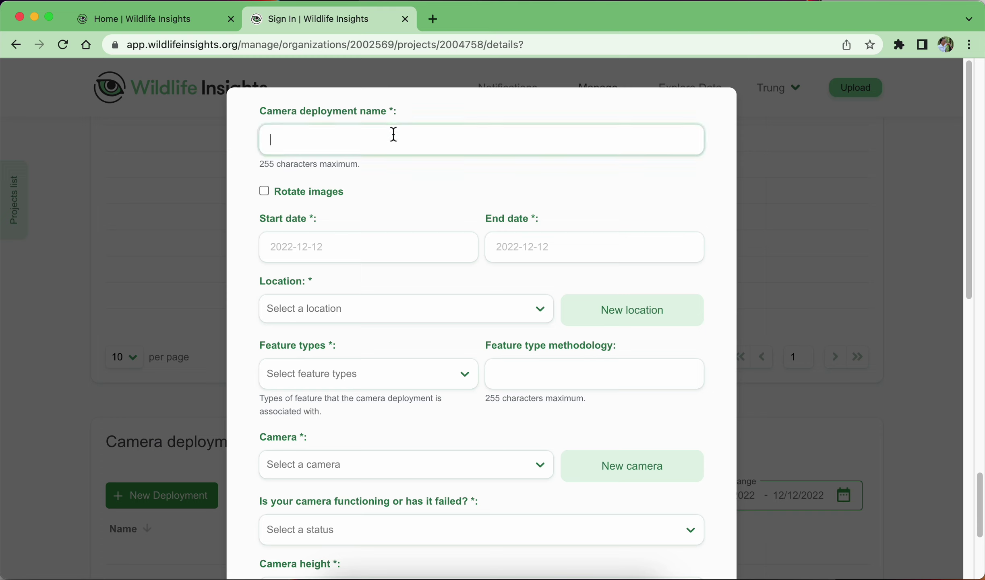
pyautogui.write('R')
pyautogui.write('H')
pyautogui.press('BackSpace')
pyautogui.press('BackSpace')
pyautogui.write('THAI')
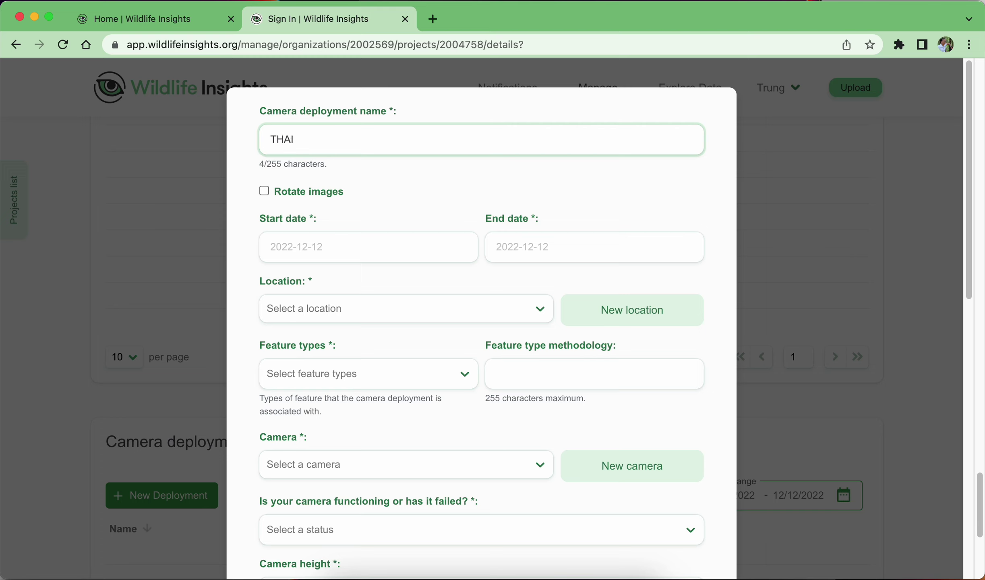
pyautogui.write('1_a1')
# Set the deployment start date to 2022-01-01.
pyautogui.click(421, 251)
pyautogui.click(418, 286)
pyautogui.click(418, 287)
pyautogui.click(419, 286)
pyautogui.click(418, 286)
pyautogui.click(419, 286)
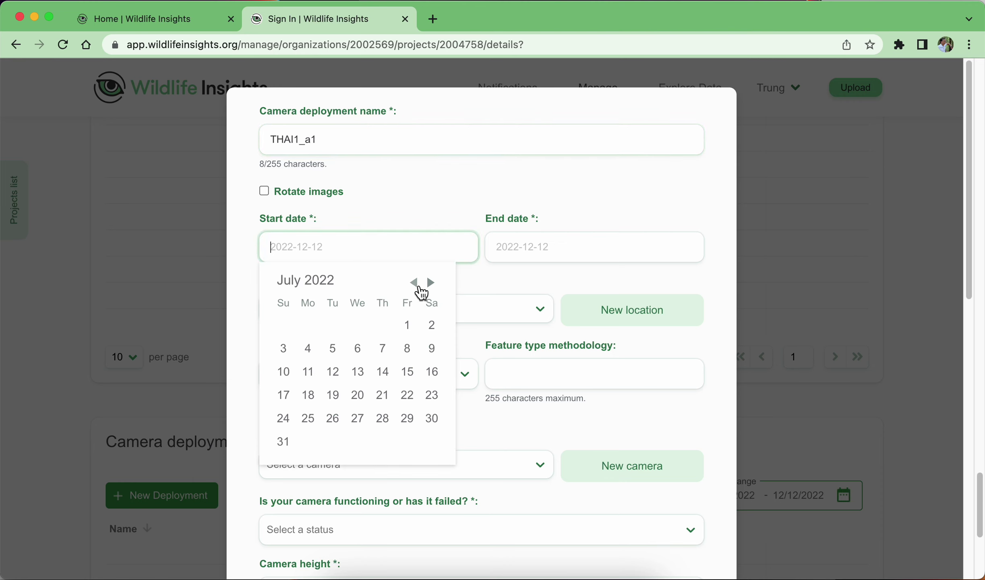
pyautogui.click(419, 287)
pyautogui.click(419, 287)
pyautogui.click(419, 287)
pyautogui.click(419, 287)
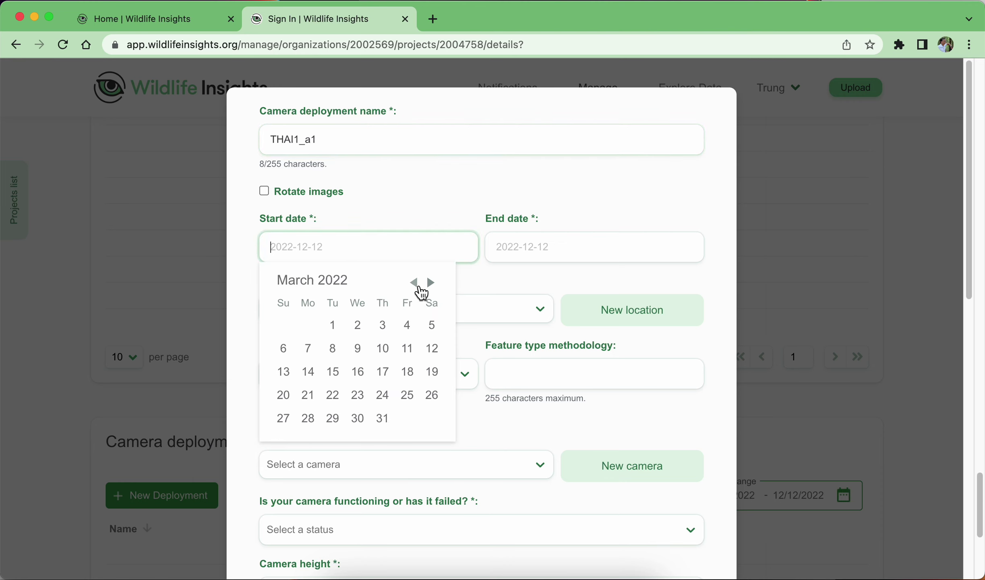
pyautogui.click(419, 287)
pyautogui.click(420, 287)
pyautogui.click(420, 287)
pyautogui.click(431, 283)
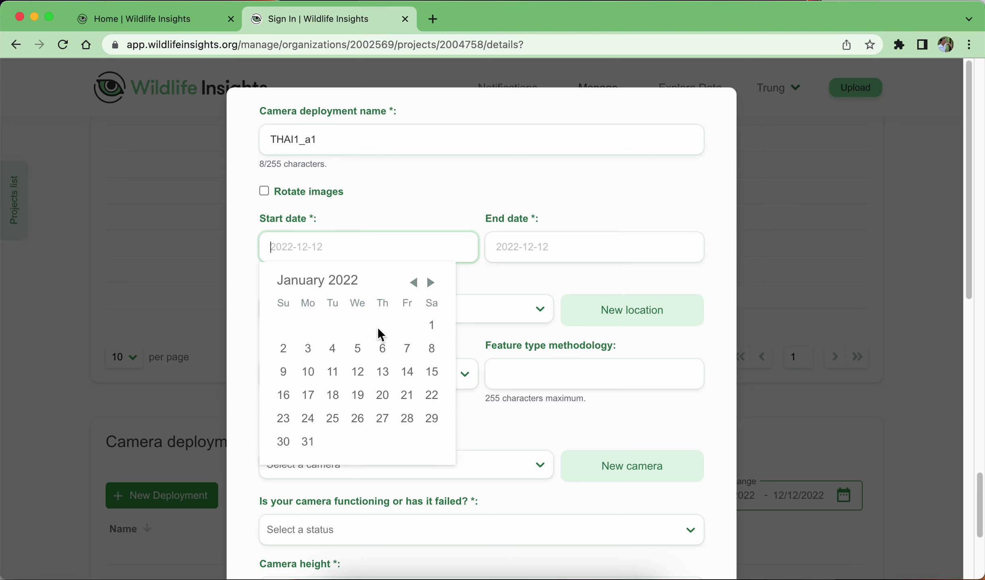
pyautogui.click(432, 324)
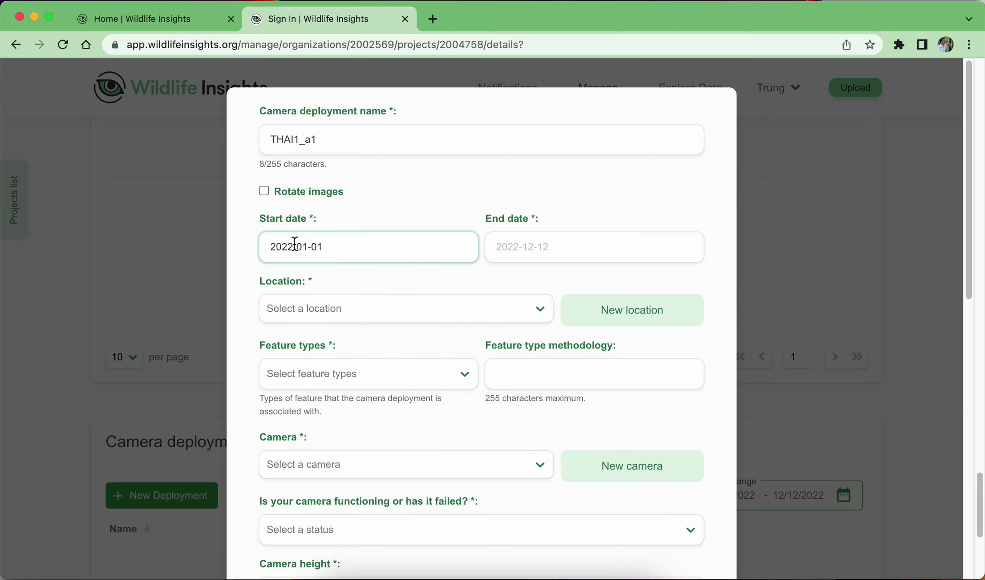
# Set the deployment end date to 2022-02-28, correcting an initial 2022-03-29 pick.
pyautogui.click(589, 241)
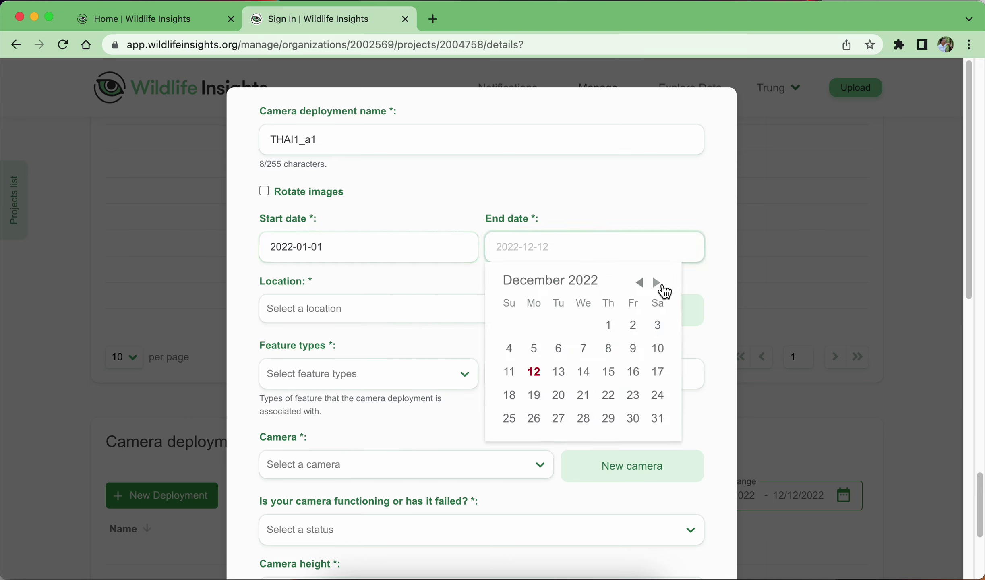
pyautogui.click(658, 284)
pyautogui.click(641, 283)
pyautogui.click(641, 284)
pyautogui.click(641, 284)
pyautogui.click(642, 283)
pyautogui.click(642, 283)
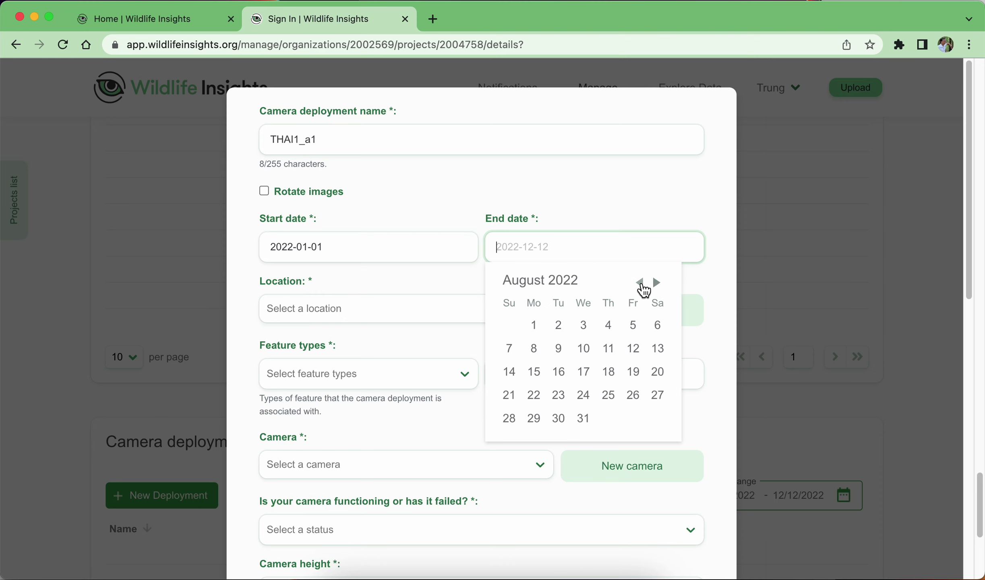
pyautogui.click(641, 284)
pyautogui.click(641, 284)
pyautogui.click(642, 284)
pyautogui.click(641, 284)
pyautogui.click(641, 284)
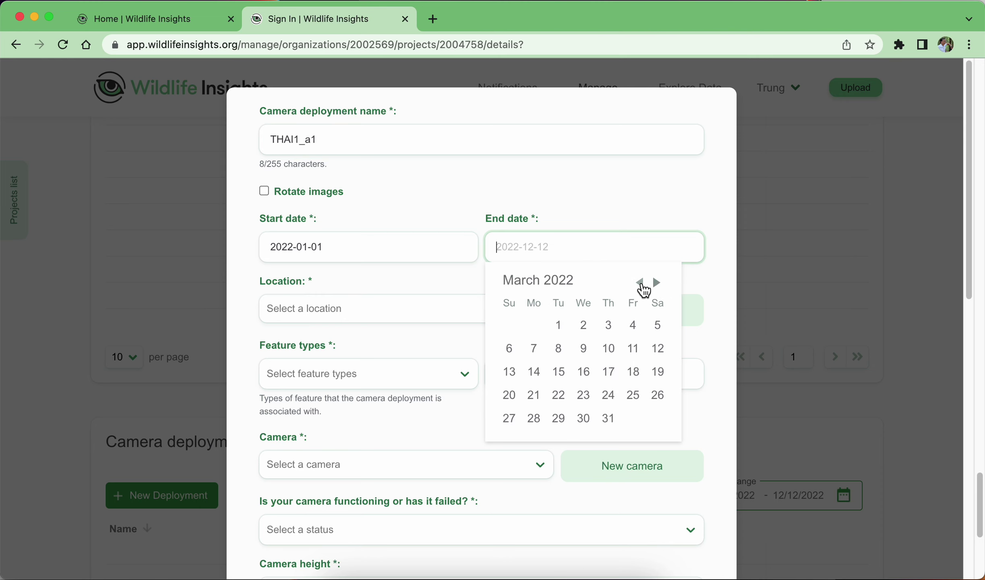
pyautogui.click(559, 421)
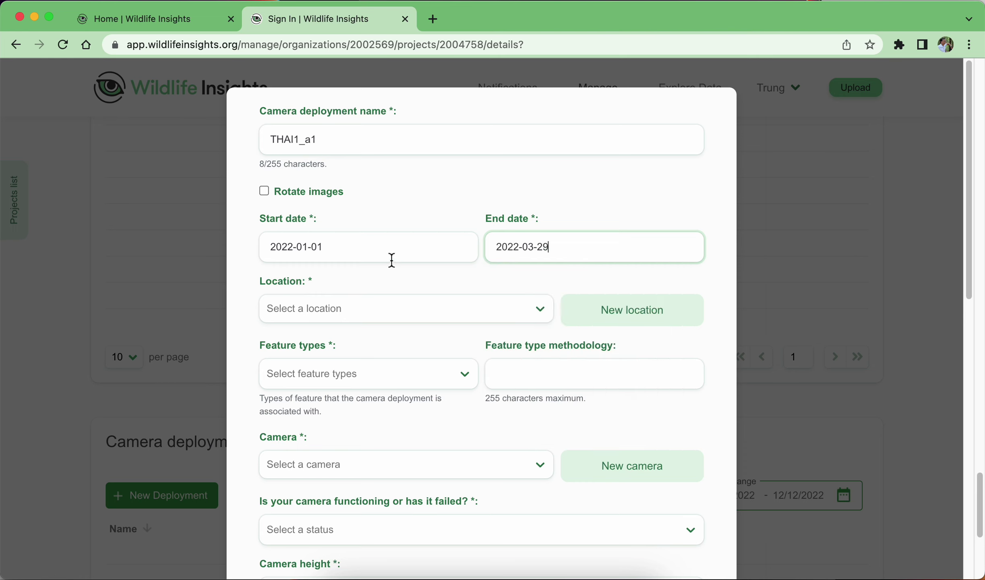
pyautogui.click(591, 247)
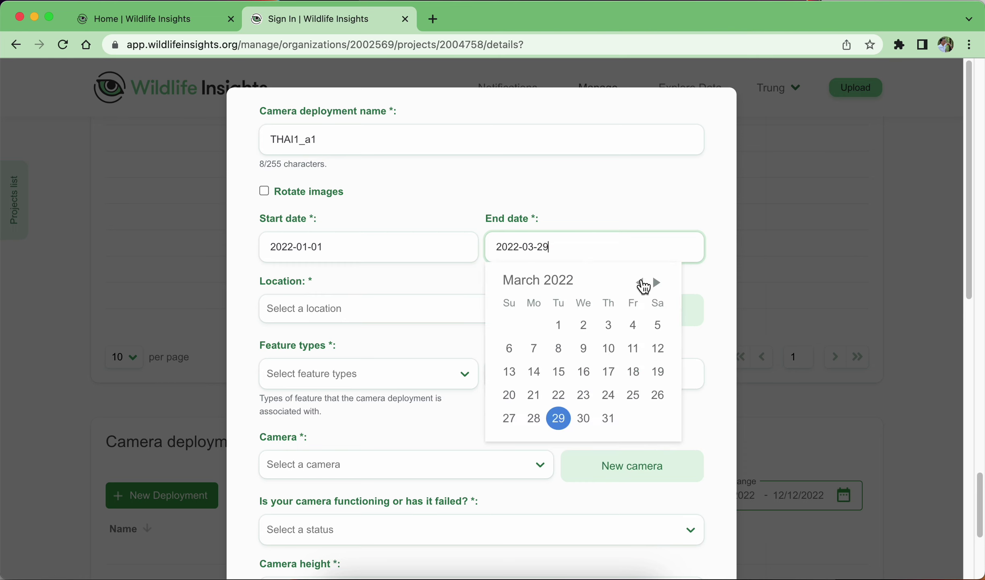
pyautogui.click(641, 283)
pyautogui.click(533, 419)
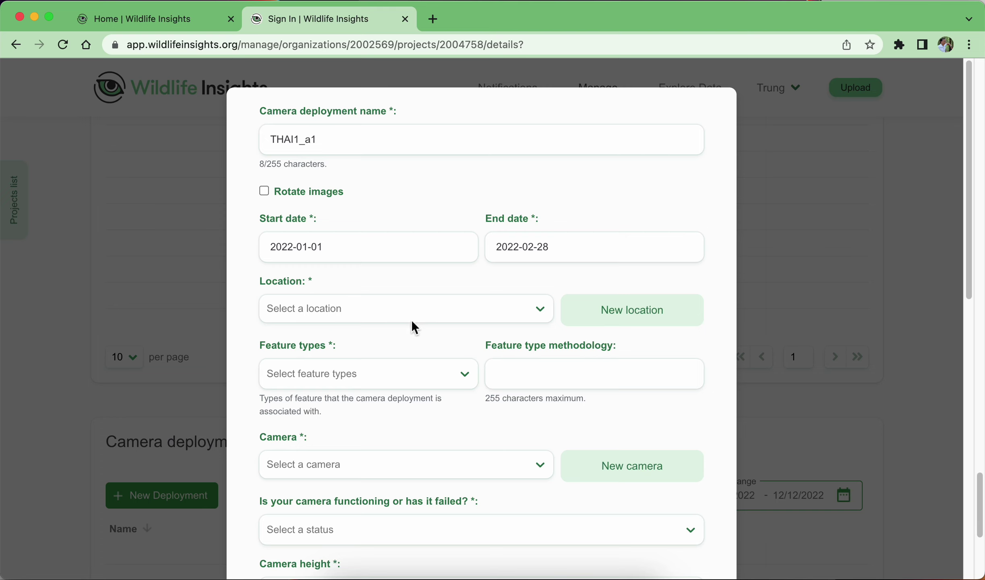
# Switch to a brand-new location with latitude 16.3245 and longitude 102.3452.
pyautogui.click(540, 312)
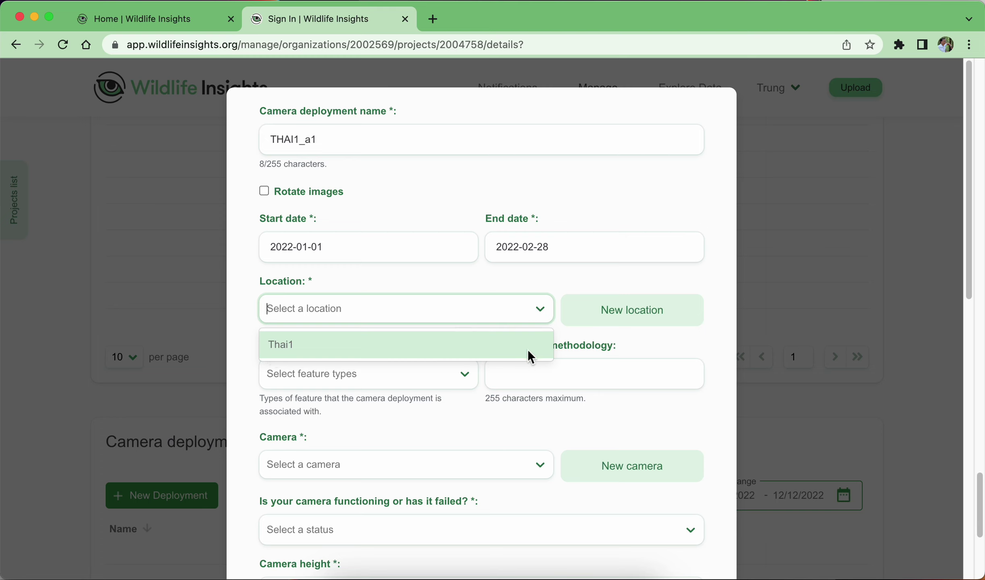
pyautogui.click(387, 348)
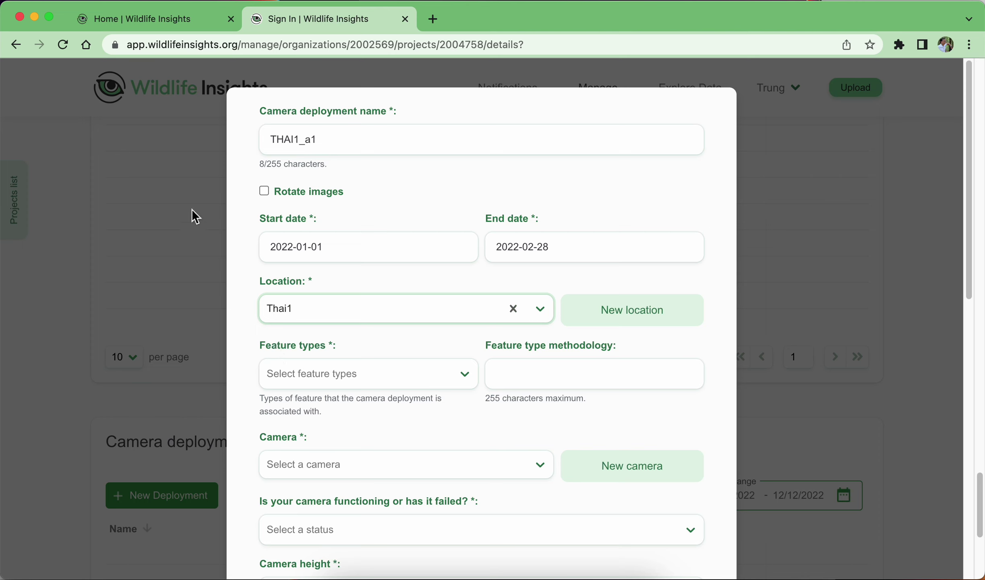
pyautogui.click(630, 325)
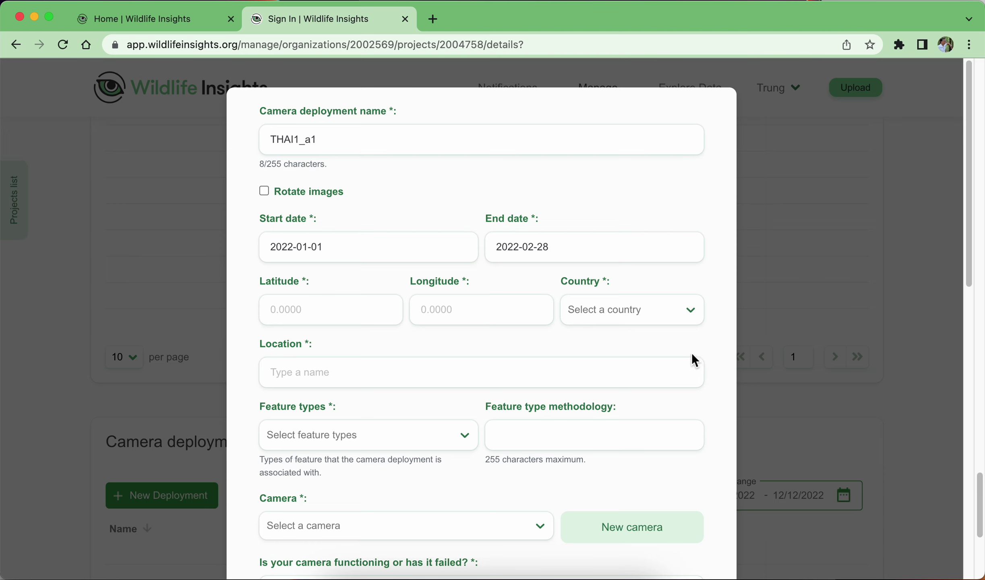
pyautogui.scroll(-1, 693, 353)
pyautogui.click(317, 291)
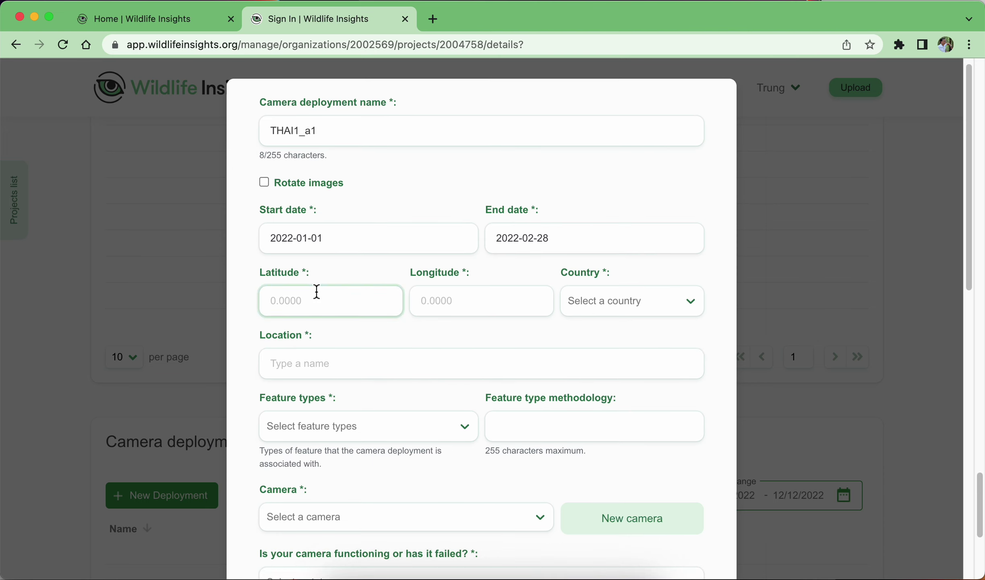
pyautogui.write('16.3245')
pyautogui.click(466, 292)
pyautogui.write('1')
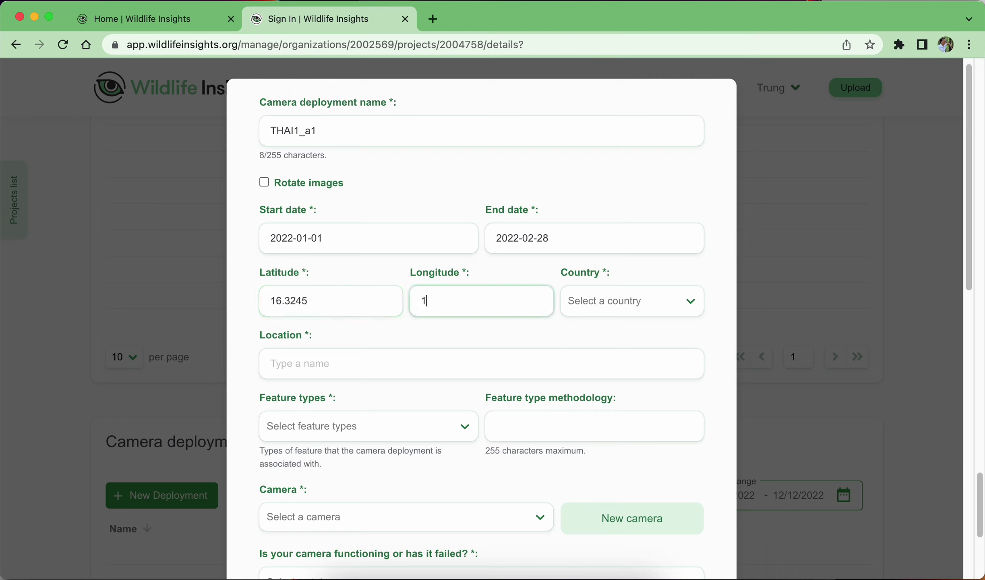
pyautogui.write('02.3452')
# Set the new location's country to Thailand and name it V1.
pyautogui.click(681, 307)
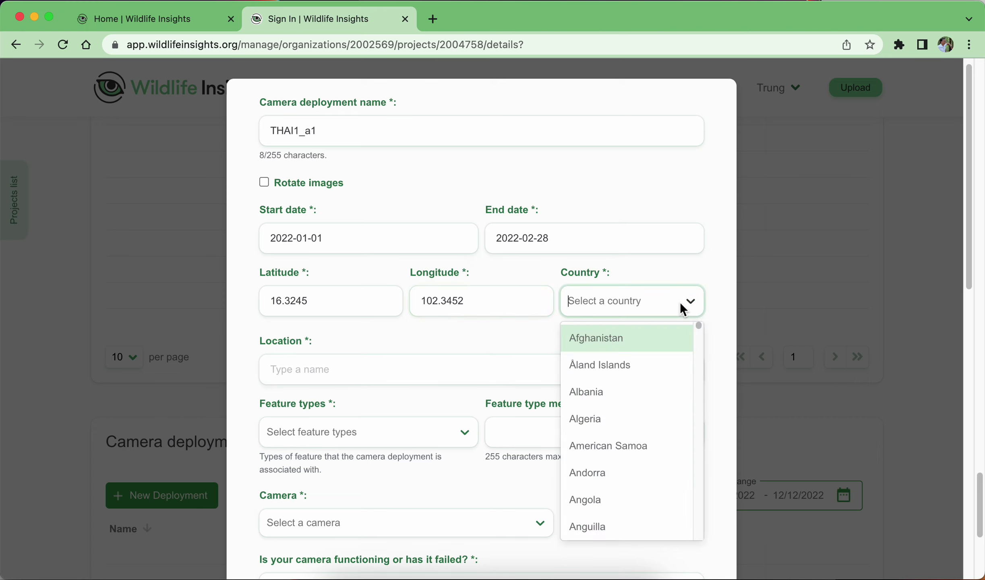
pyautogui.write('thai')
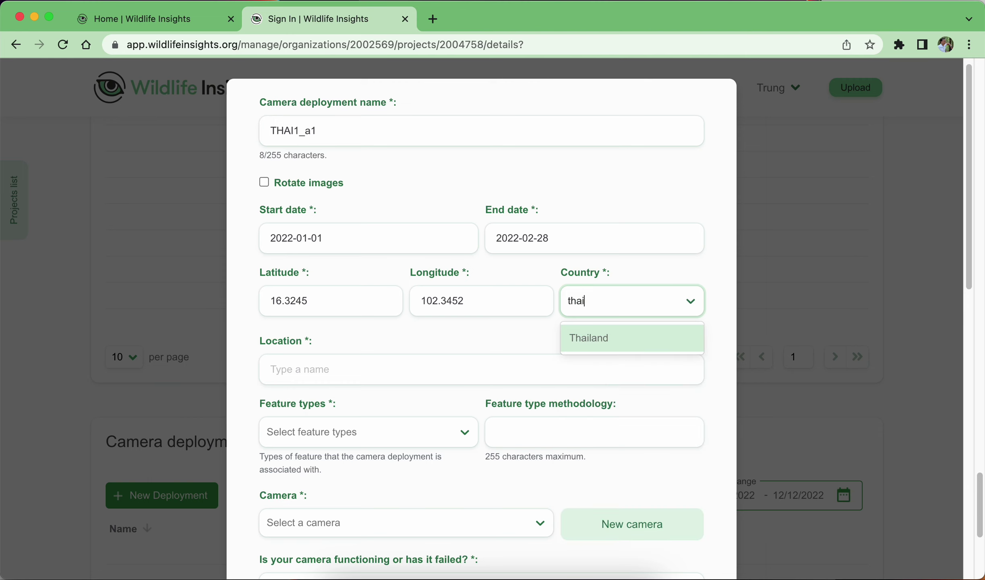
pyautogui.click(644, 349)
pyautogui.click(333, 368)
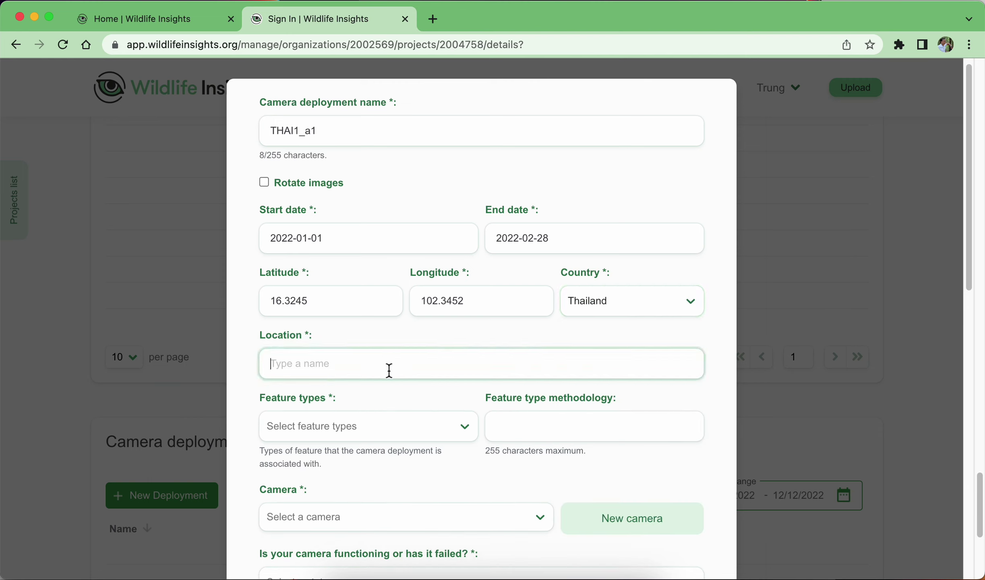
pyautogui.write('V')
pyautogui.write('1')
pyautogui.scroll(-3, 375, 343)
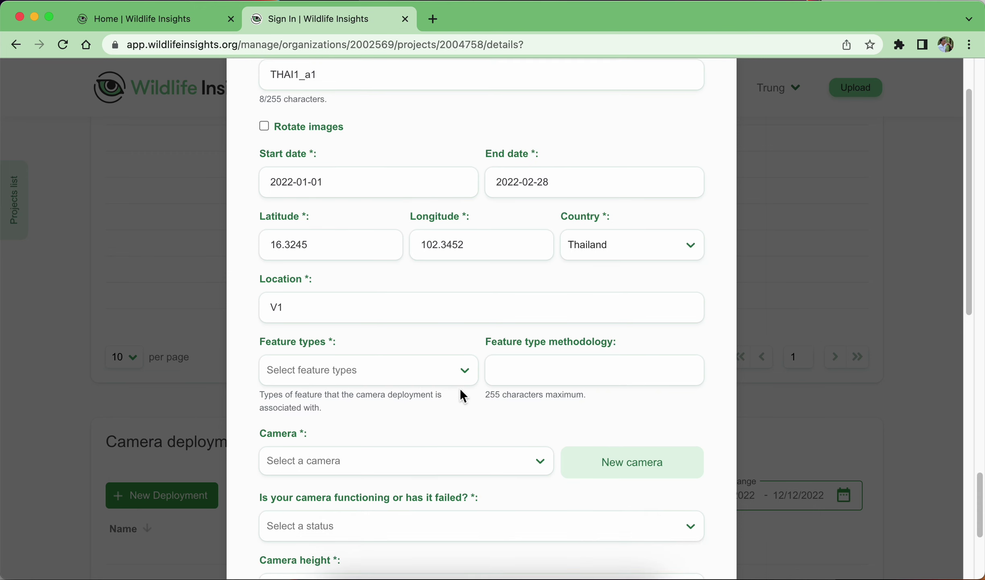
pyautogui.click(465, 369)
# Select Trail hiking from the Feature types list.
pyautogui.scroll(-2, 343, 406)
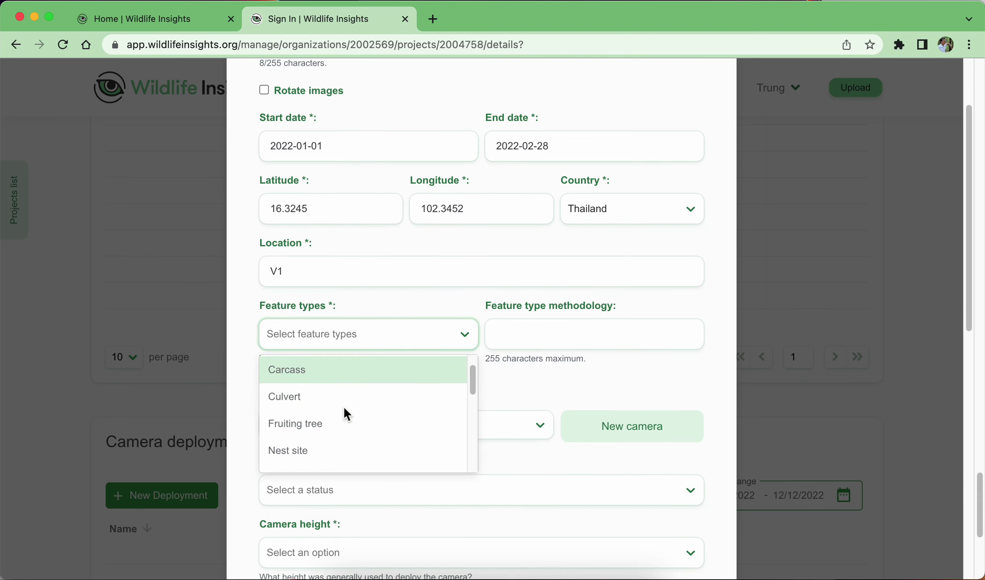
pyautogui.scroll(-5, 352, 426)
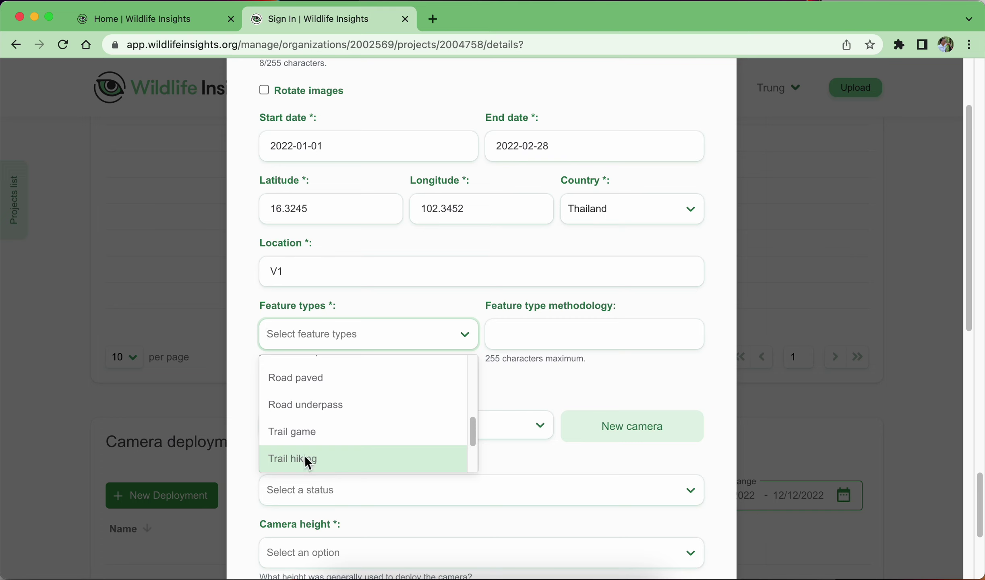
pyautogui.scroll(-2, 376, 401)
pyautogui.scroll(10, 377, 433)
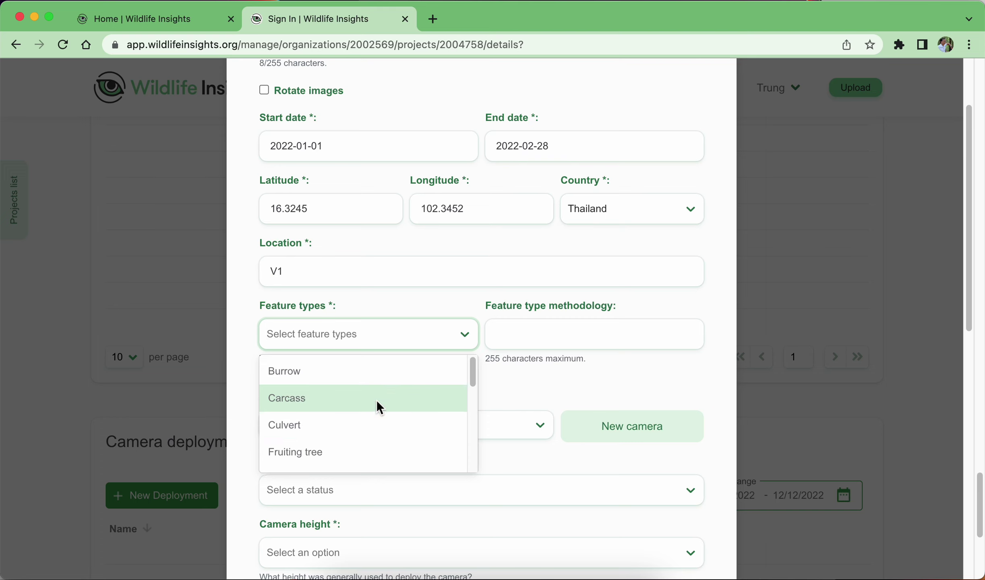
pyautogui.scroll(-3, 376, 395)
pyautogui.scroll(-2, 375, 413)
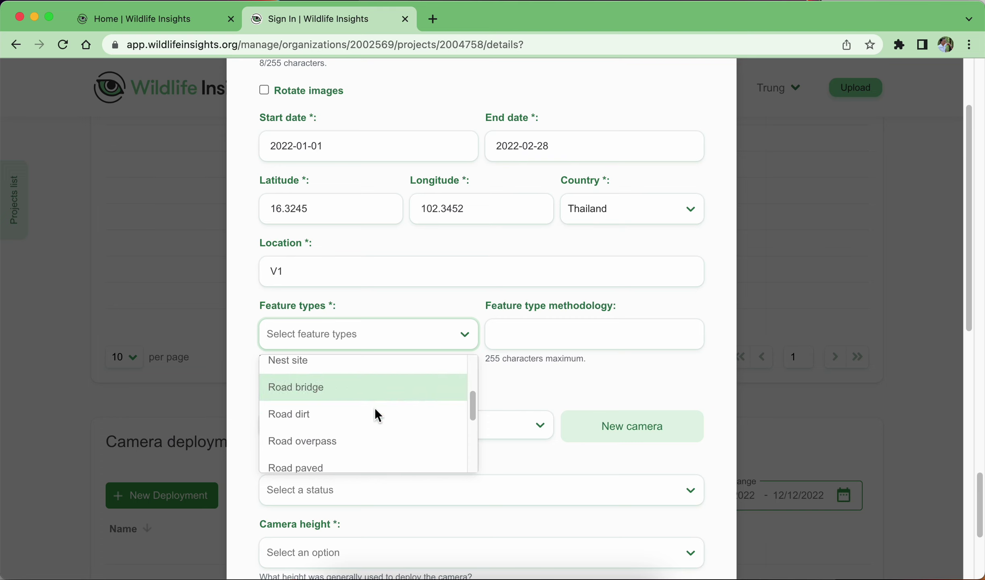
pyautogui.scroll(-3, 362, 435)
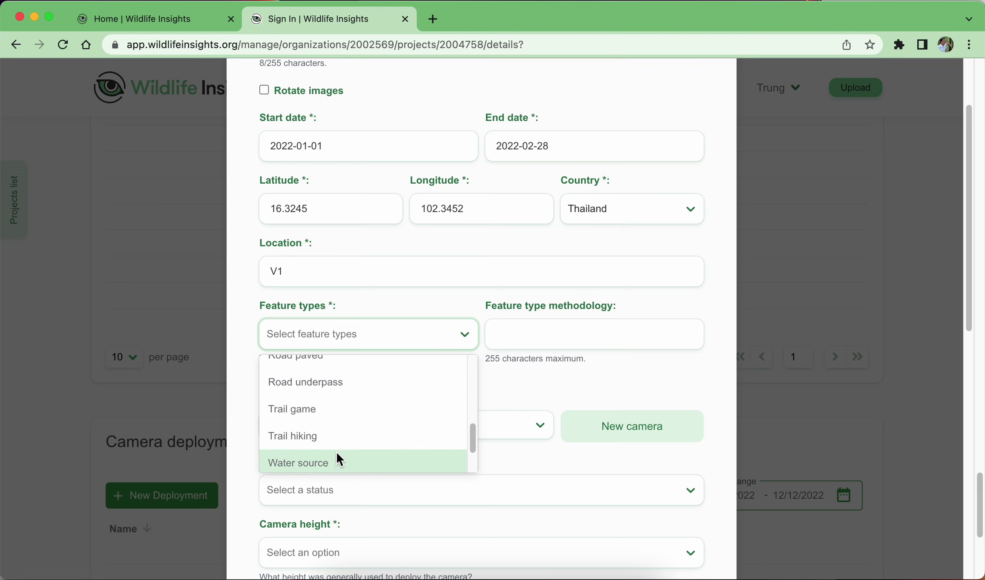
pyautogui.scroll(-2, 340, 447)
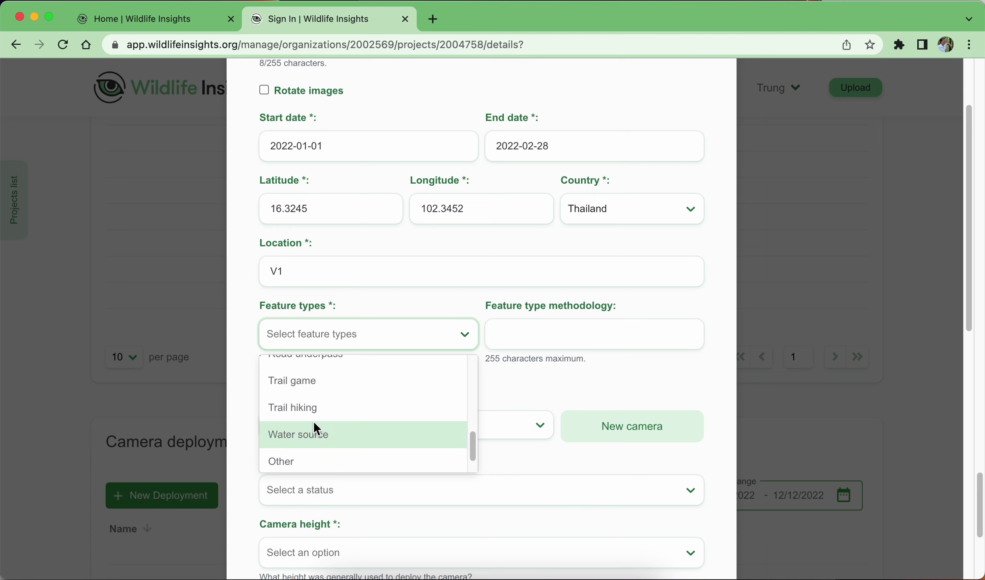
pyautogui.click(333, 406)
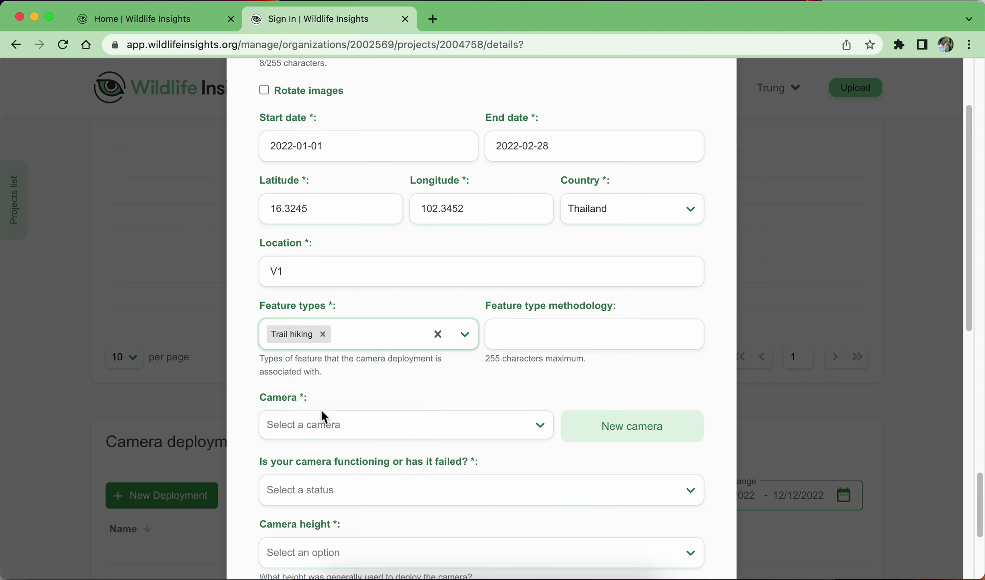
pyautogui.scroll(-1, 551, 373)
pyautogui.click(541, 398)
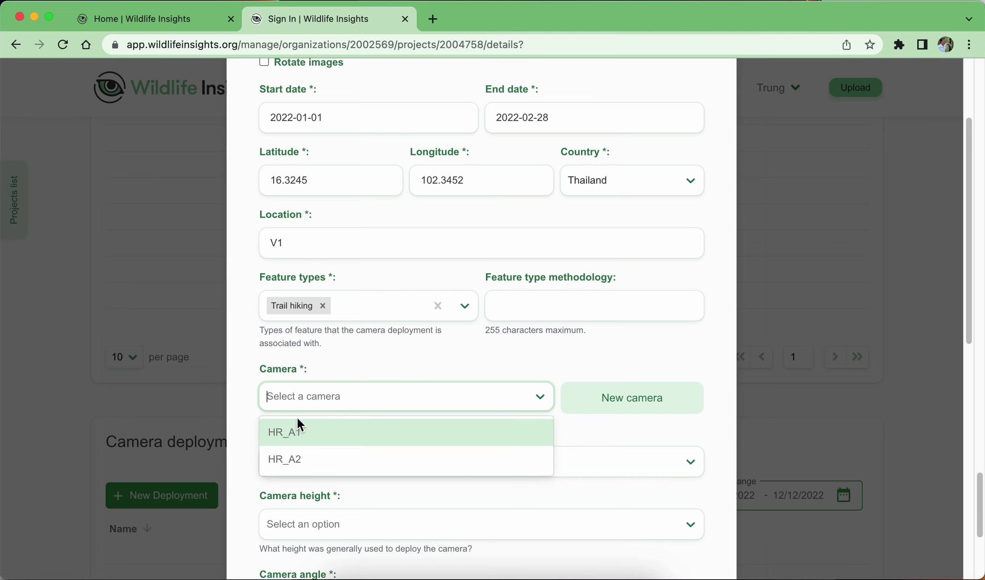
# Assign camera HR_A1 and set its status to Camera Functioning.
pyautogui.click(317, 441)
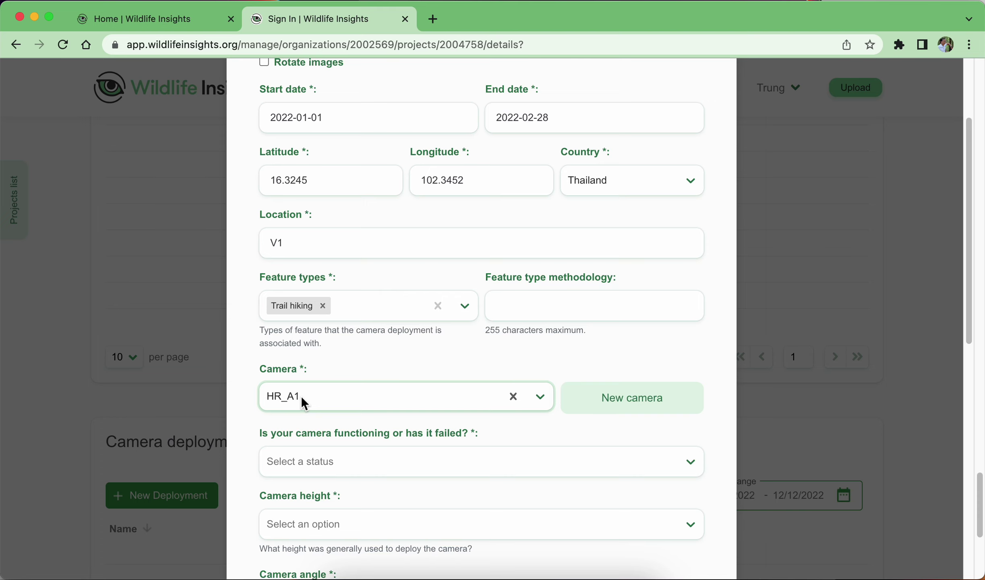
pyautogui.click(524, 439)
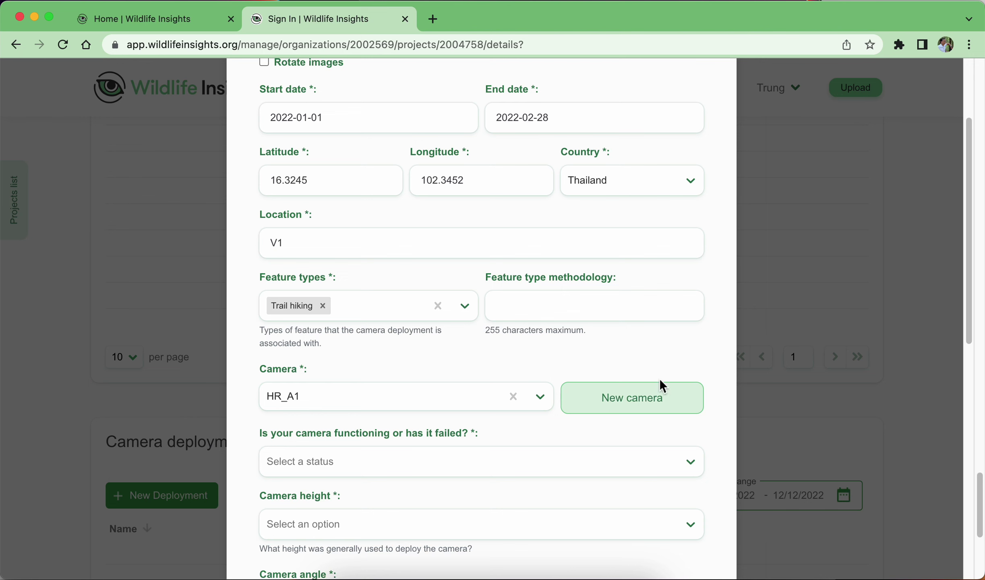
pyautogui.scroll(-3, 514, 443)
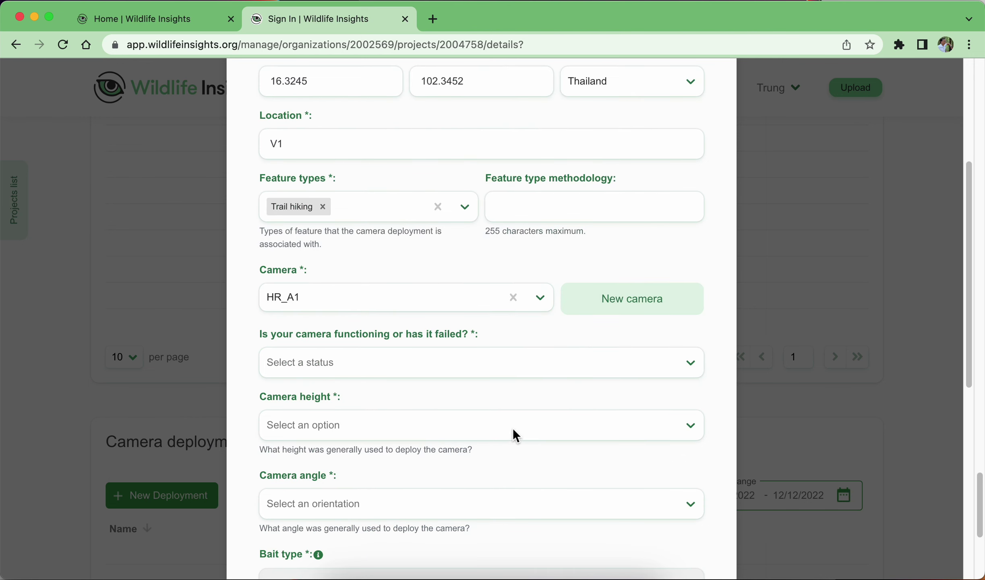
pyautogui.click(418, 365)
pyautogui.scroll(-1, 432, 478)
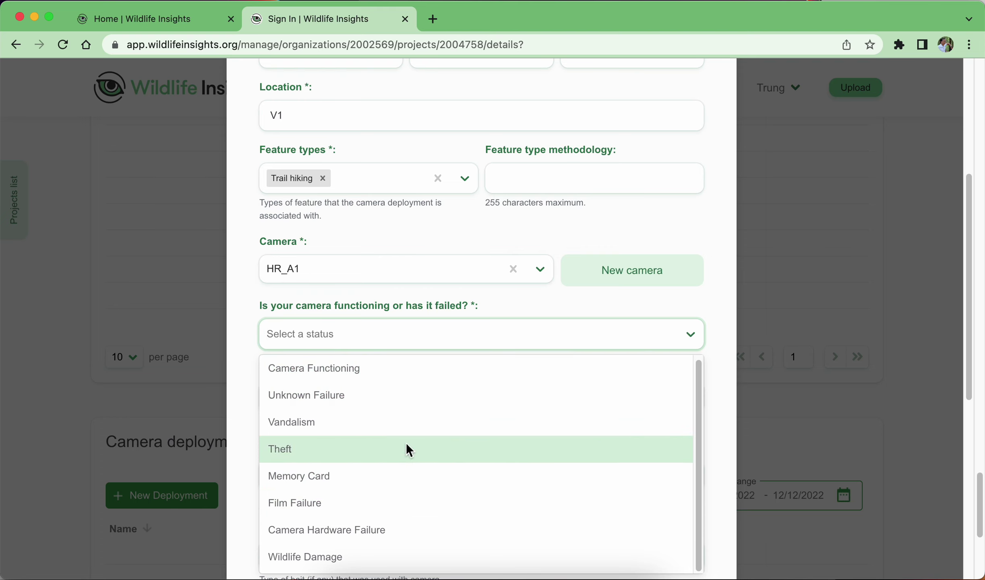
pyautogui.scroll(1, 410, 455)
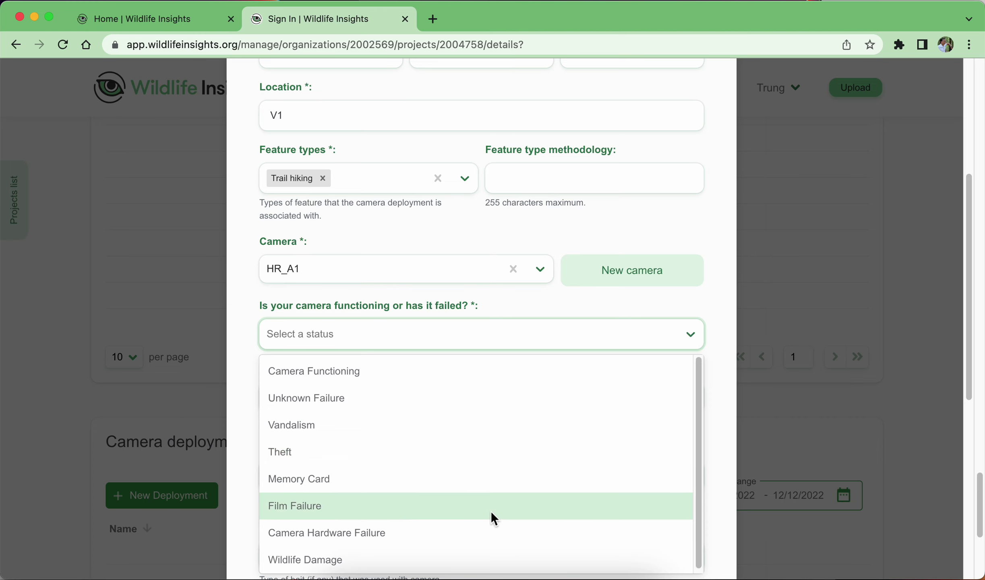
pyautogui.click(395, 371)
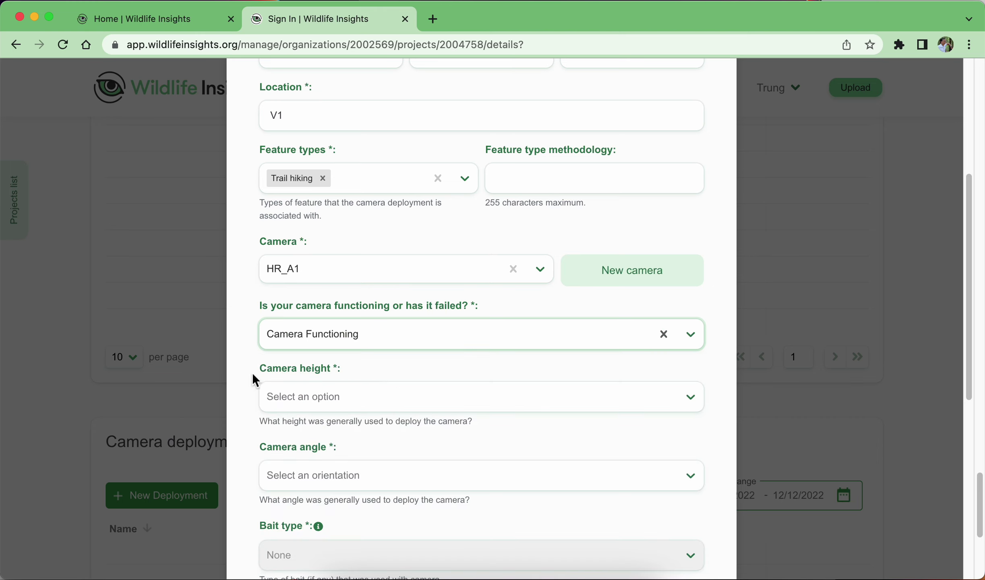
pyautogui.click(282, 378)
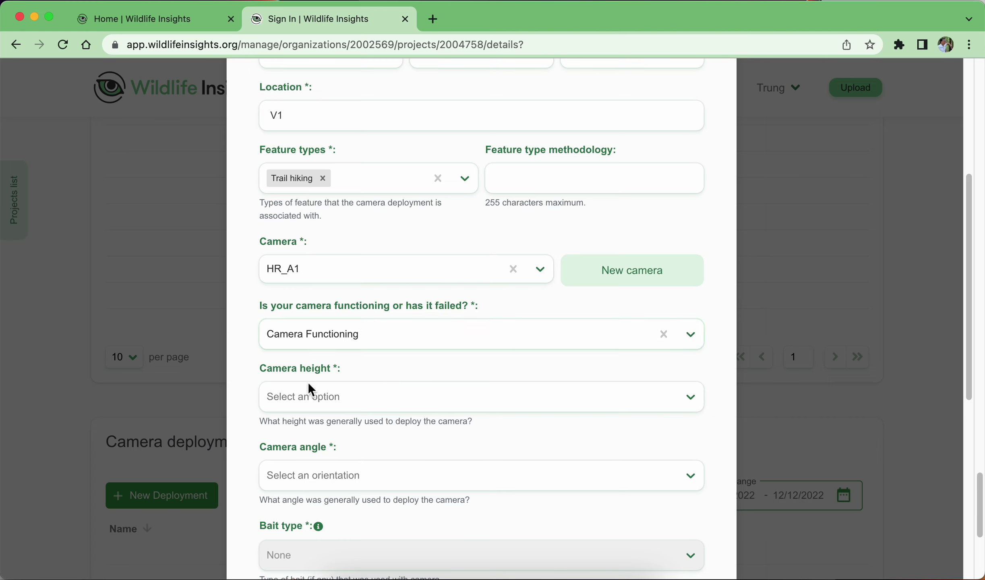
# Set camera height to Knee height and camera angle to Pointed Downward.
pyautogui.click(380, 403)
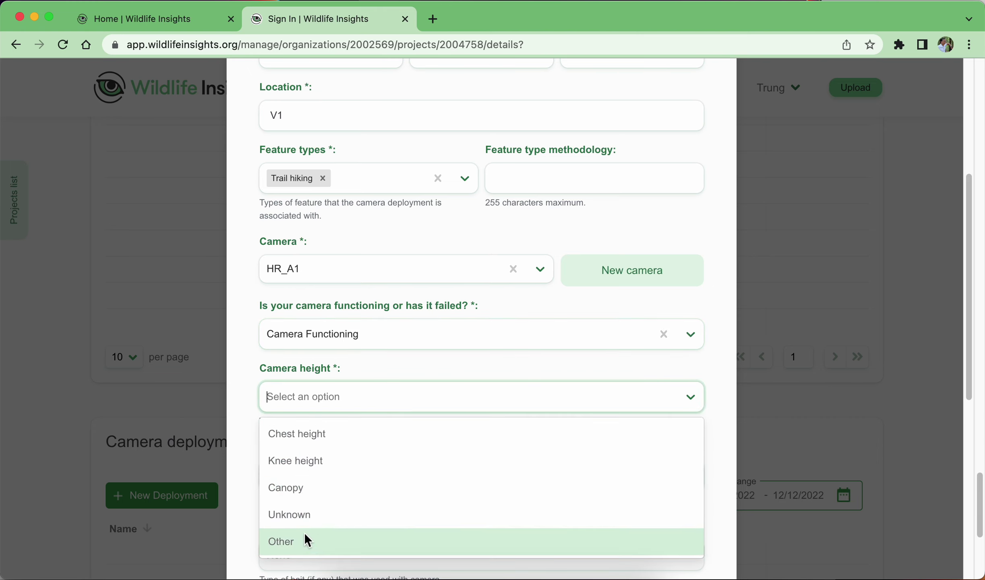
pyautogui.click(324, 462)
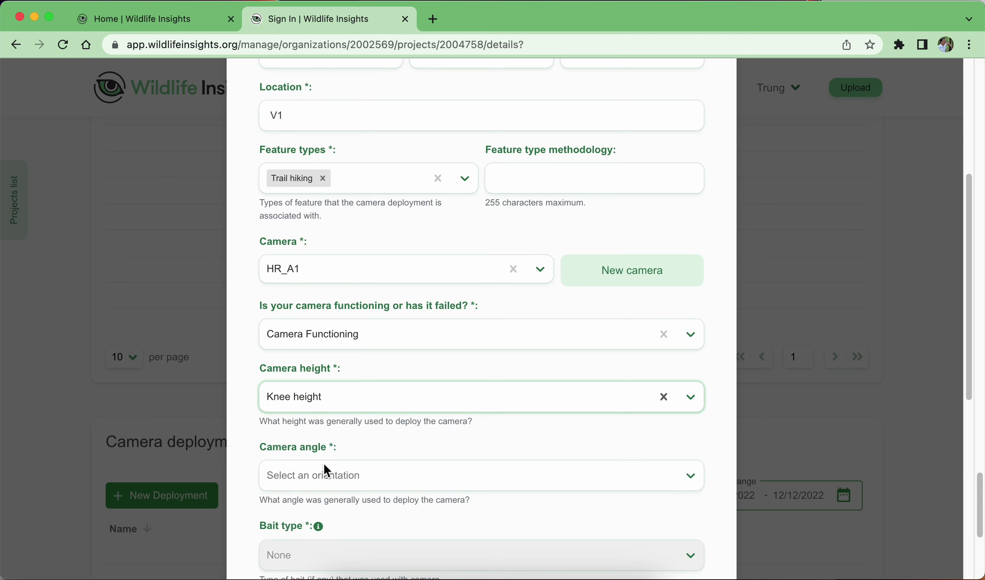
pyautogui.scroll(-3, 423, 367)
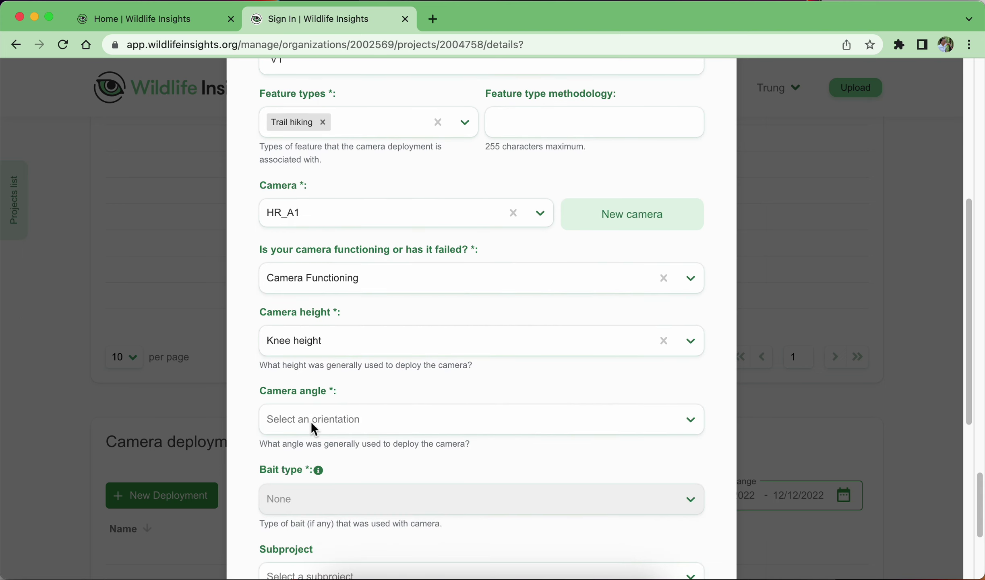
pyautogui.click(350, 411)
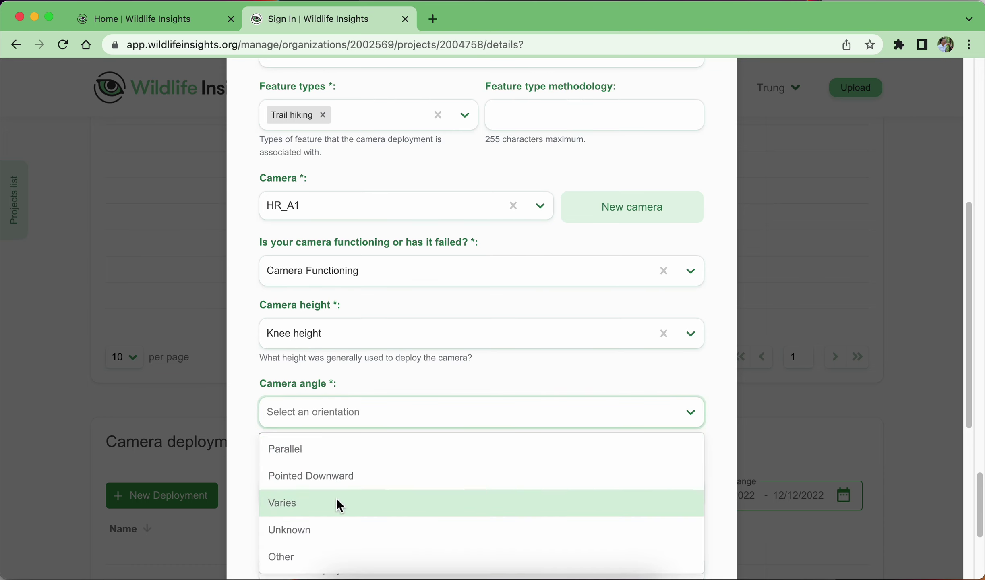
pyautogui.click(316, 475)
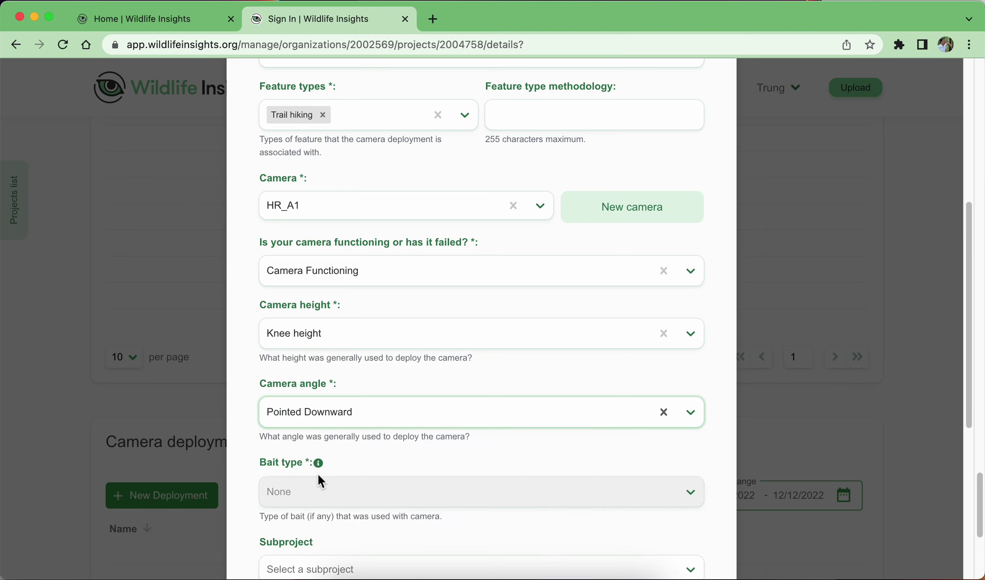
pyautogui.scroll(-8, 515, 464)
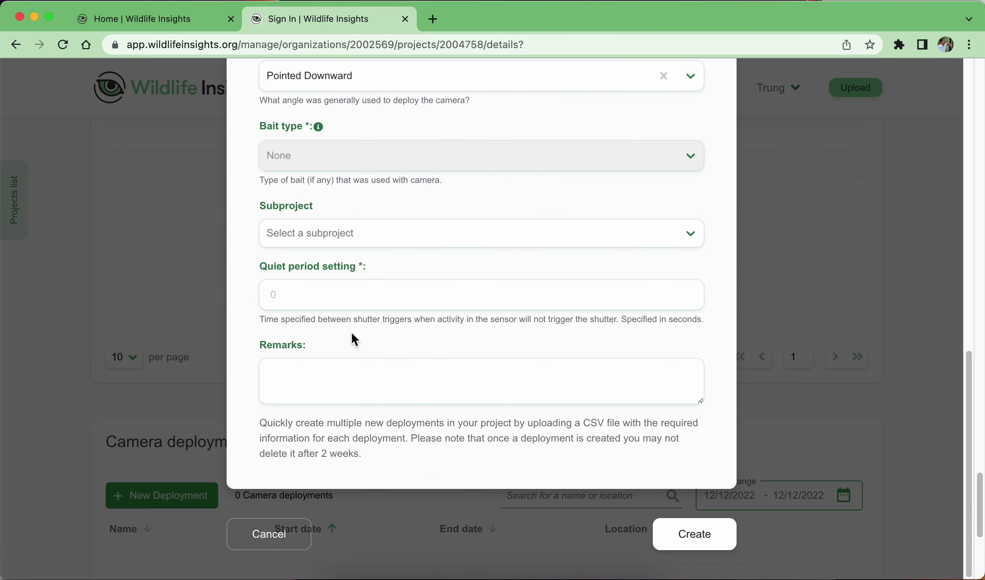
# Pick Đồi T1 from the Subproject list, briefly checking the Preview diagram before returning.
pyautogui.scroll(2, 456, 220)
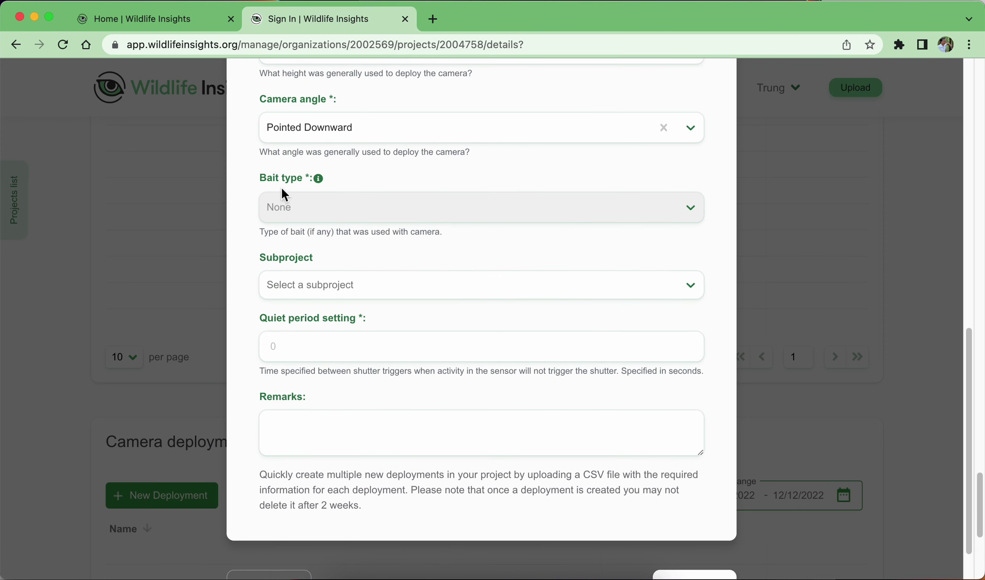
pyautogui.click(322, 285)
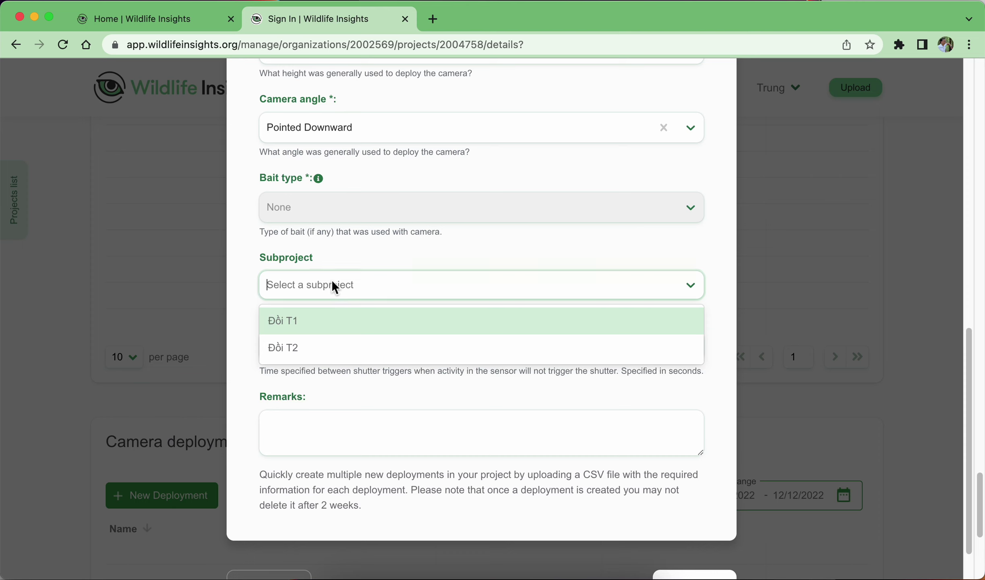
pyautogui.click(301, 321)
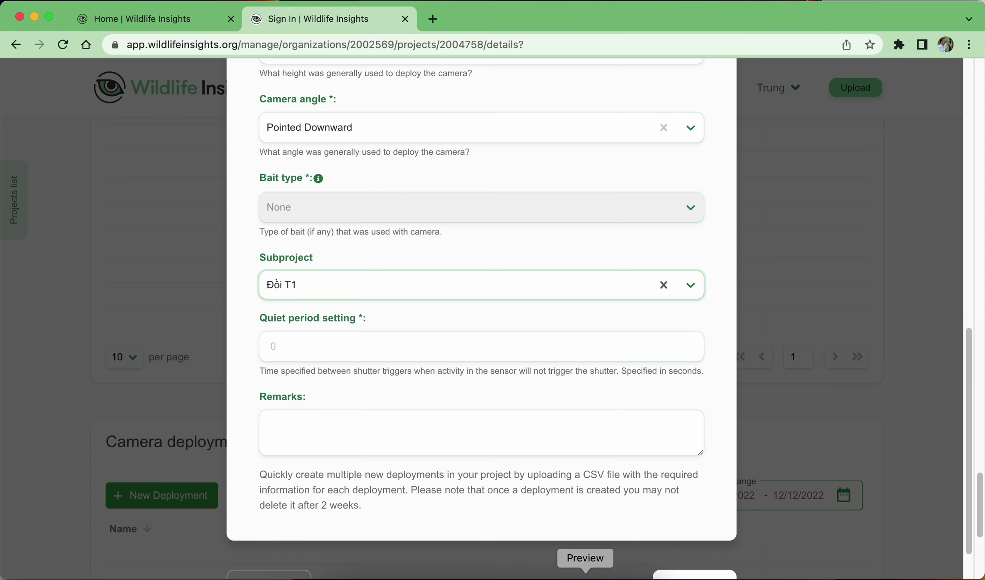
pyautogui.click(583, 571)
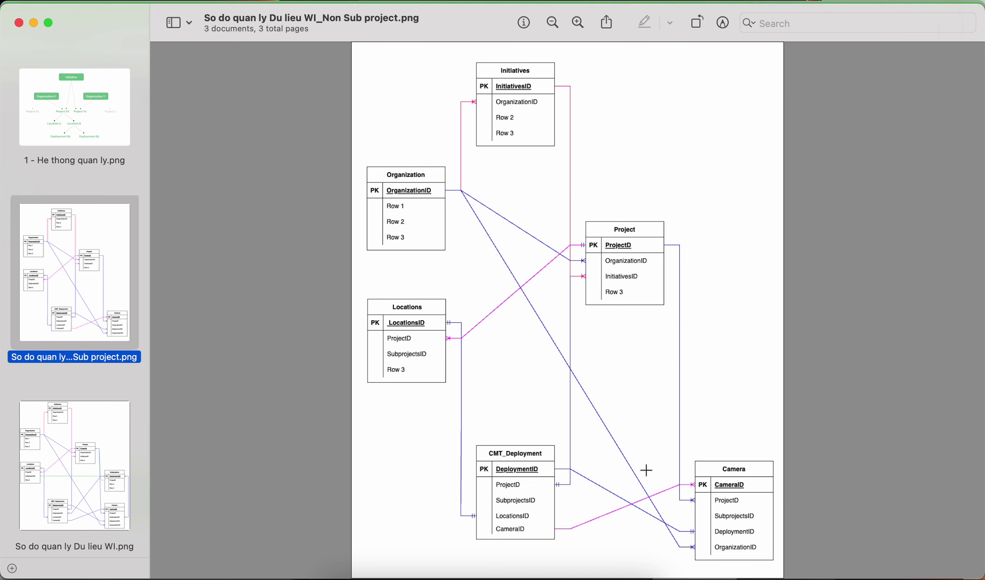
pyautogui.click(560, 576)
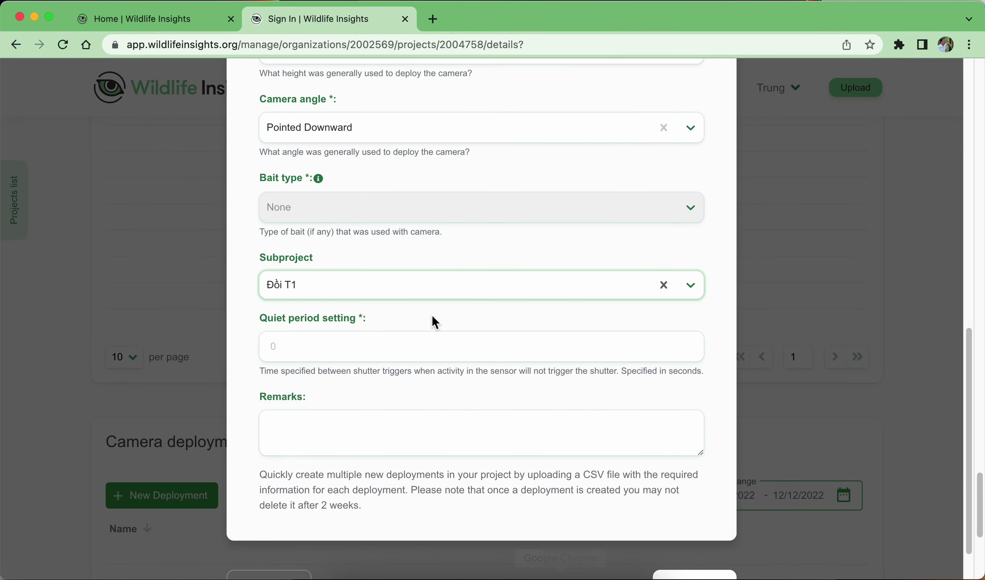
# Raise the quiet period setting to 2 seconds and create the deployment.
pyautogui.click(422, 346)
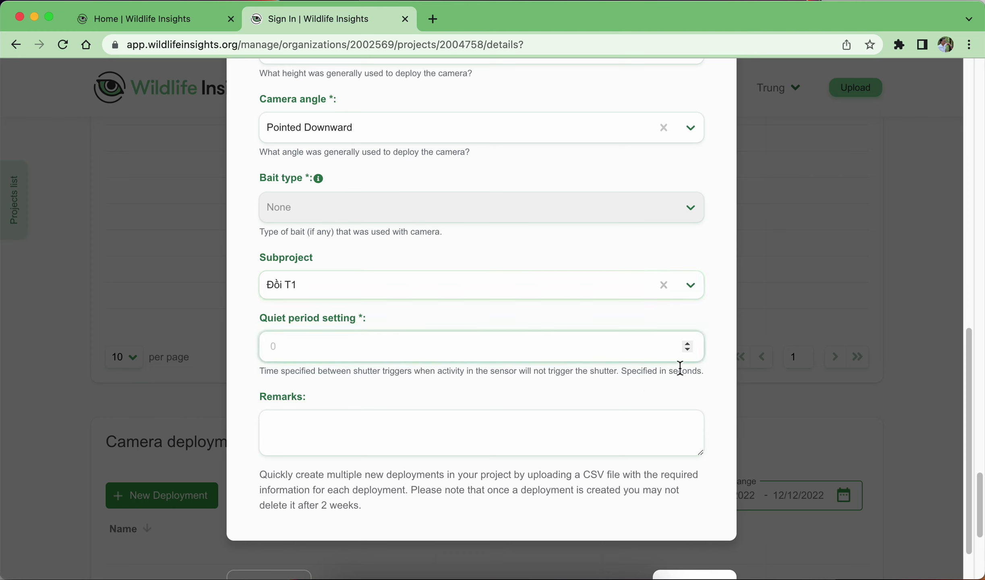
pyautogui.click(690, 344)
pyautogui.scroll(-2, 665, 453)
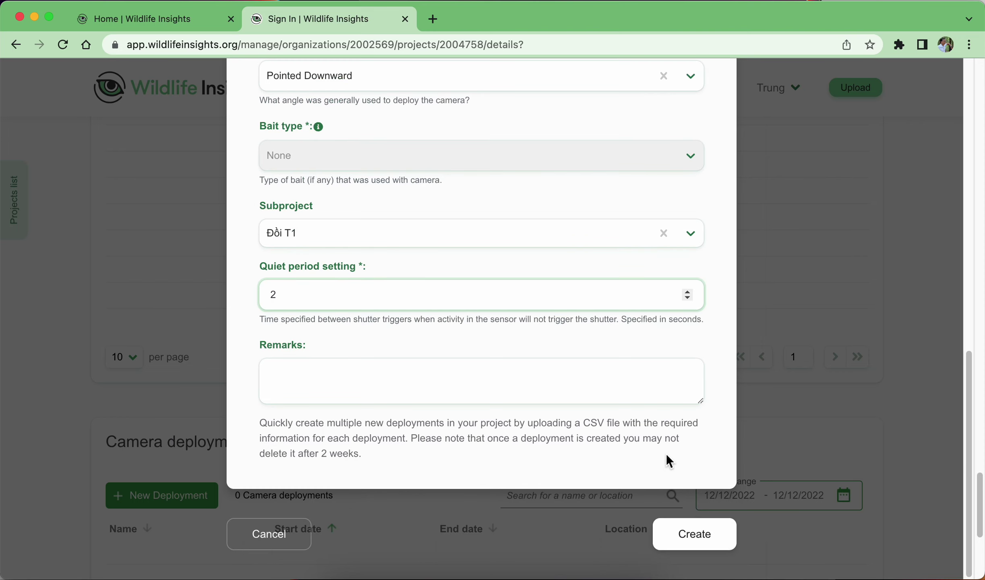
pyautogui.click(701, 544)
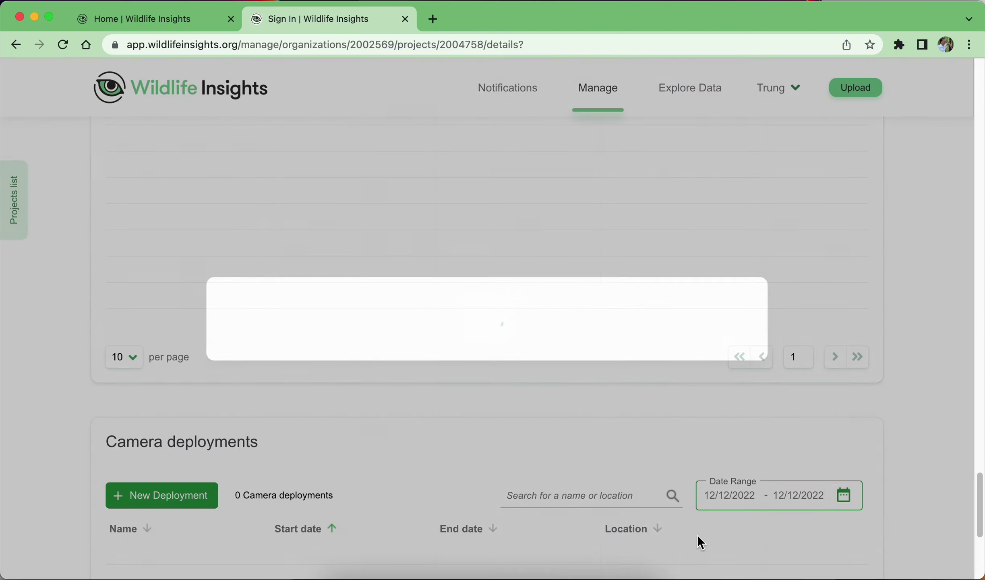
# Dismiss the deployment form and review the Camera deployments list.
pyautogui.scroll(-5, 645, 454)
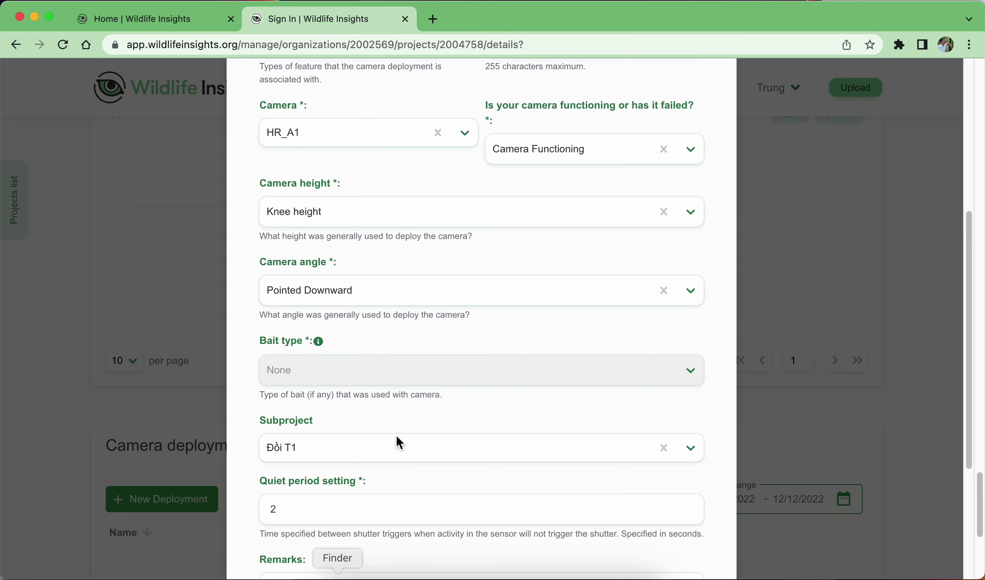
pyautogui.scroll(-4, 395, 435)
pyautogui.click(286, 534)
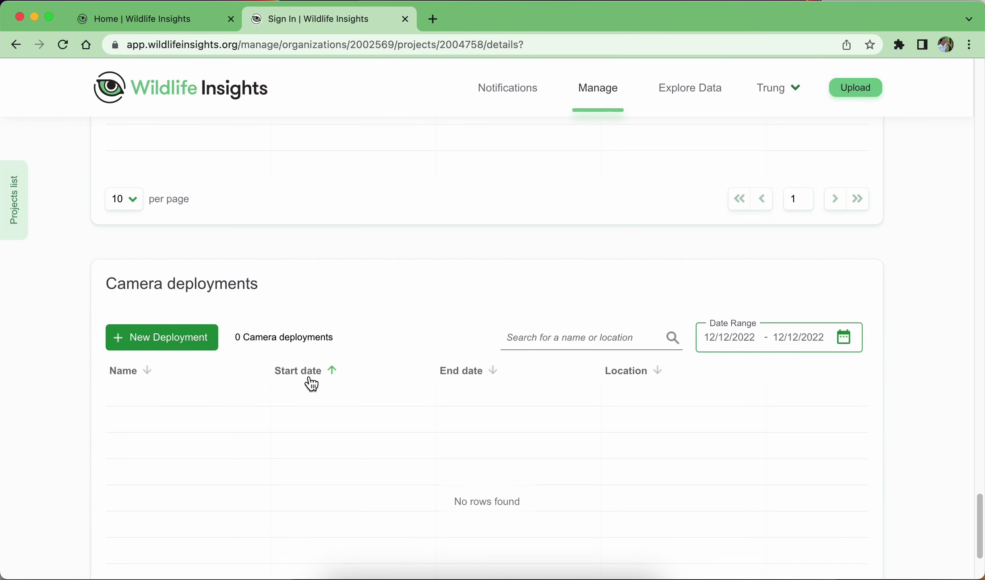
pyautogui.scroll(-9, 307, 377)
pyautogui.scroll(3, 312, 384)
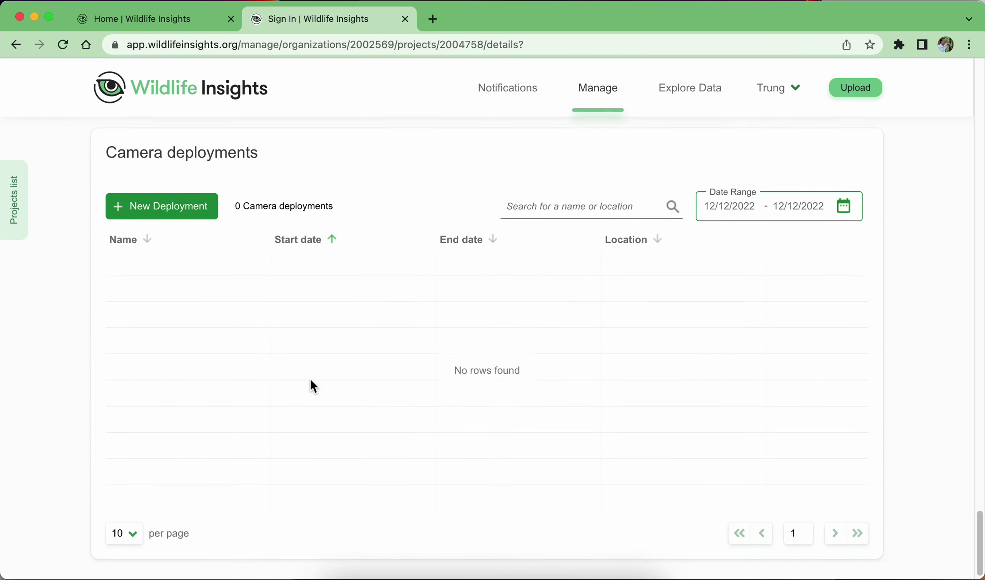
pyautogui.scroll(-3, 171, 302)
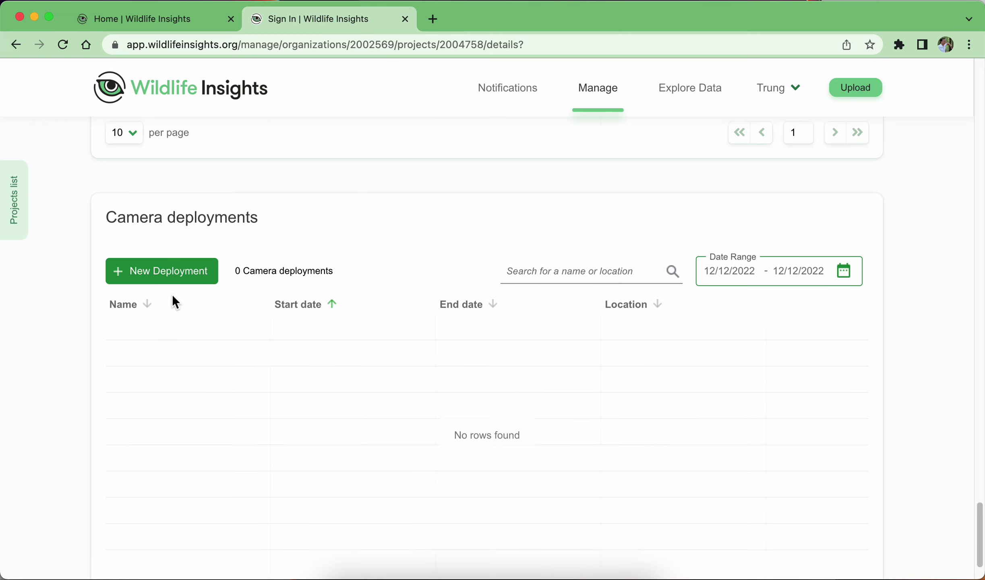
pyautogui.scroll(9, 172, 301)
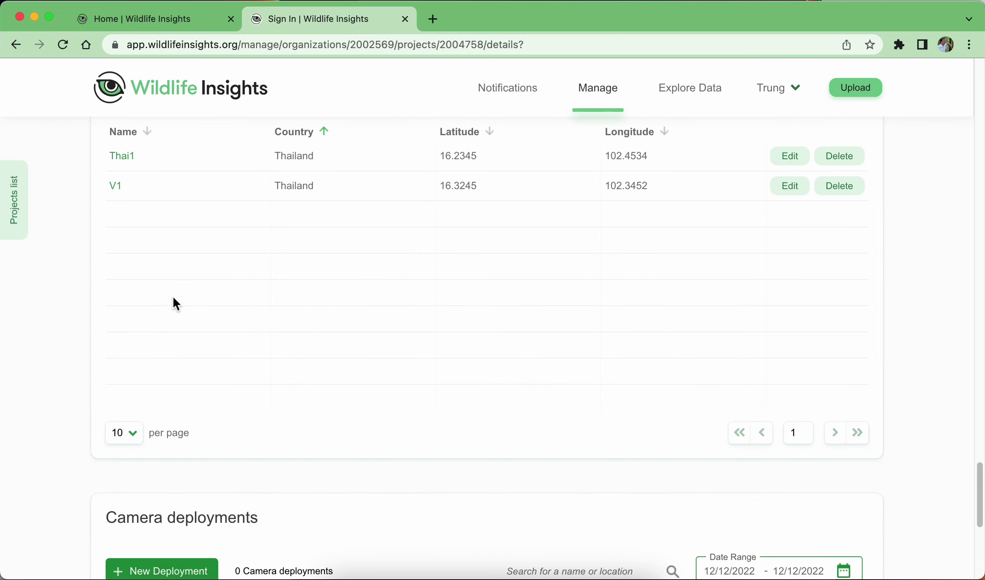
pyautogui.scroll(-5, 262, 389)
# Add a single new deployment and name it Thai_A1.
pyautogui.click(183, 405)
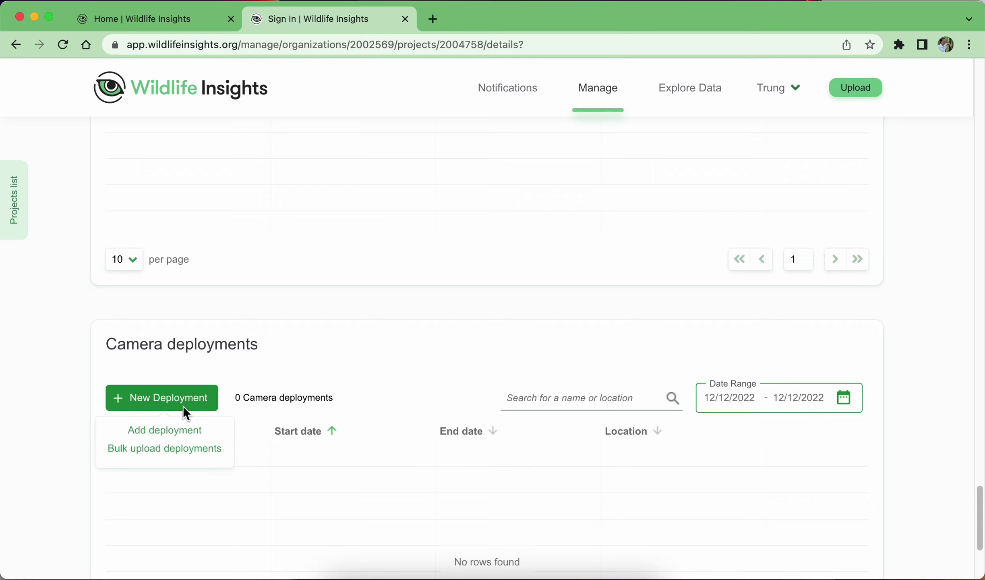
pyautogui.click(192, 431)
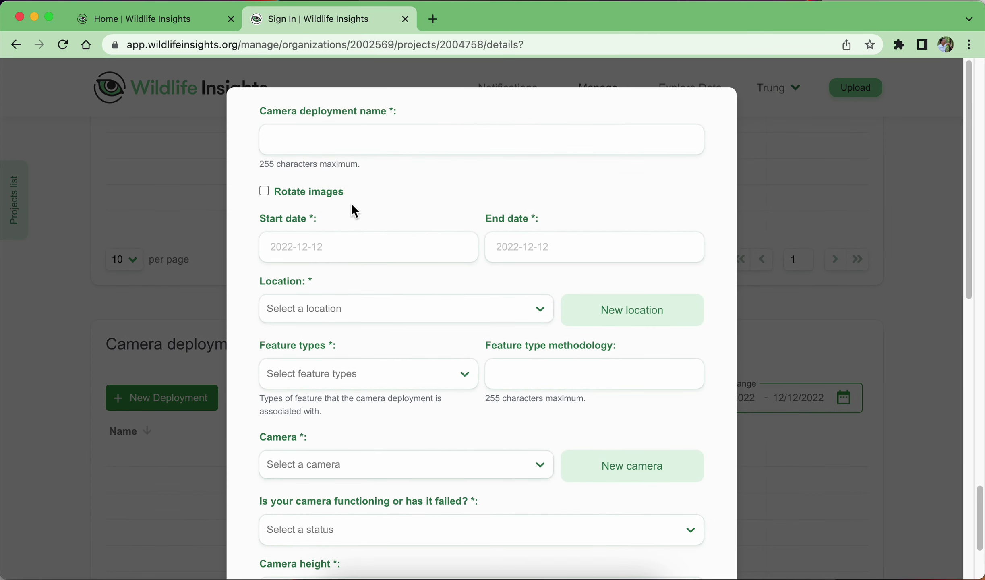
pyautogui.click(331, 141)
pyautogui.write('T')
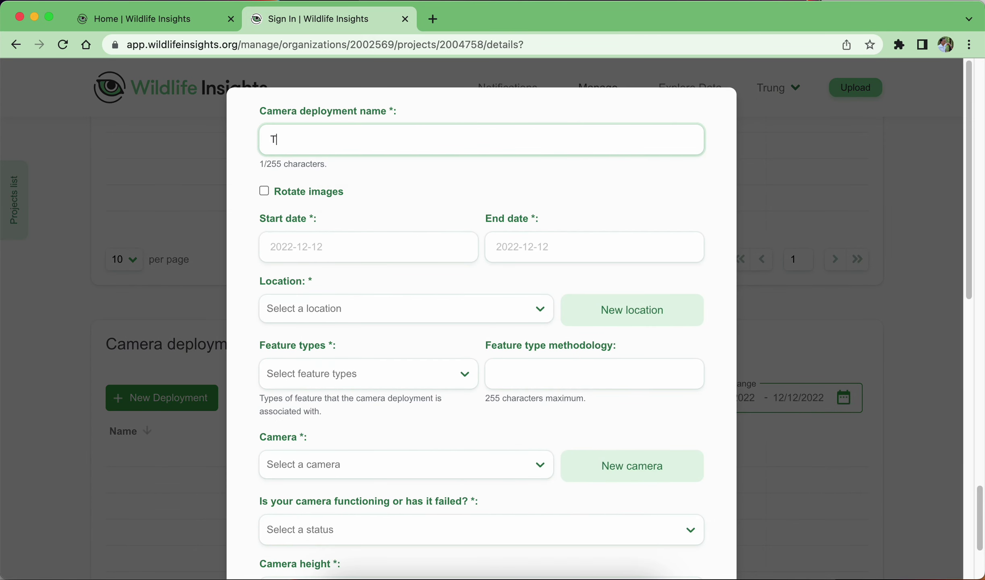
pyautogui.write('hai_A1')
# Set the deployment dates from 1 January 2022 to 28 February 2022.
pyautogui.click(395, 255)
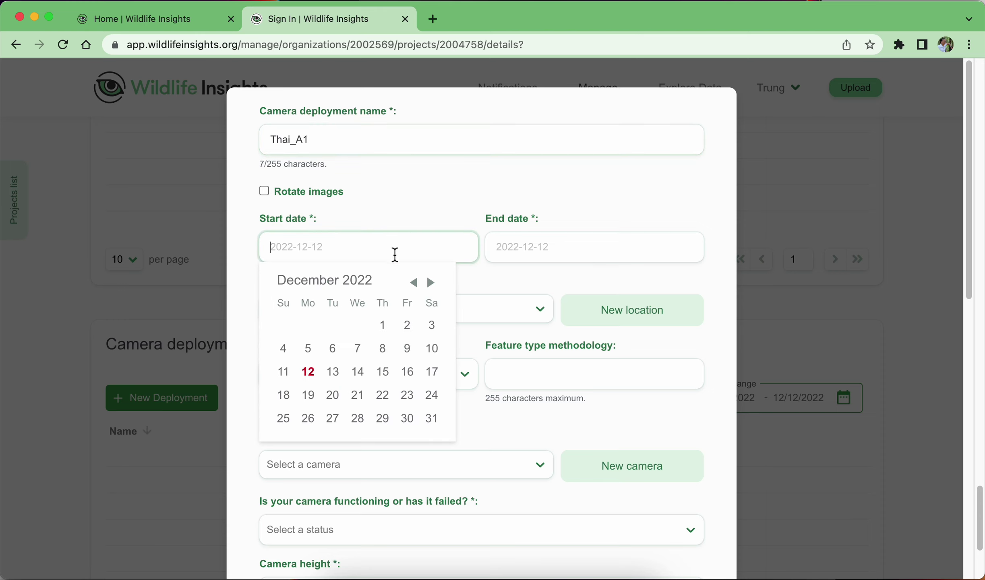
pyautogui.click(414, 284)
pyautogui.click(415, 284)
pyautogui.click(415, 283)
pyautogui.click(414, 284)
pyautogui.click(415, 284)
pyautogui.click(415, 283)
pyautogui.click(414, 284)
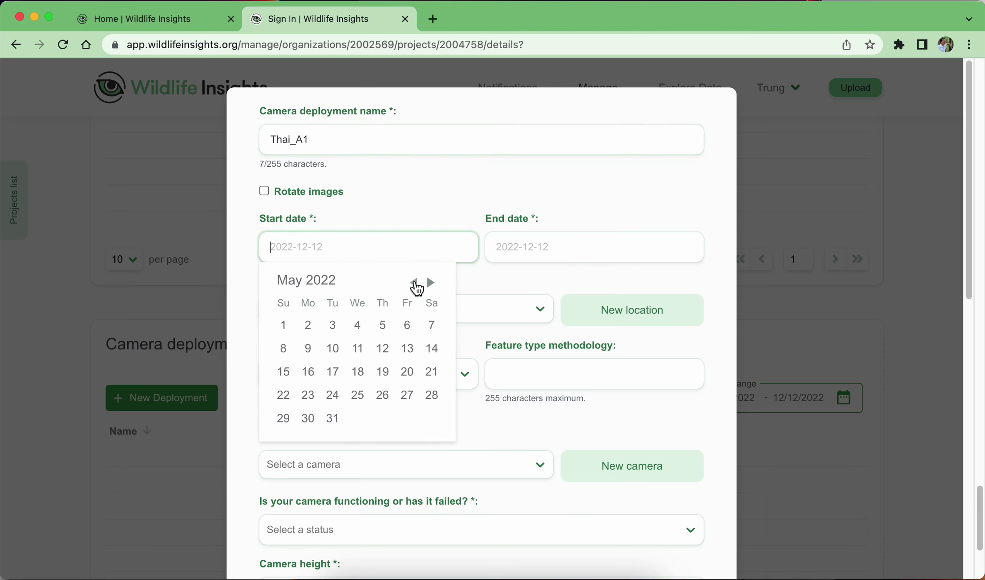
pyautogui.click(415, 283)
pyautogui.click(415, 284)
pyautogui.click(415, 284)
pyautogui.click(415, 284)
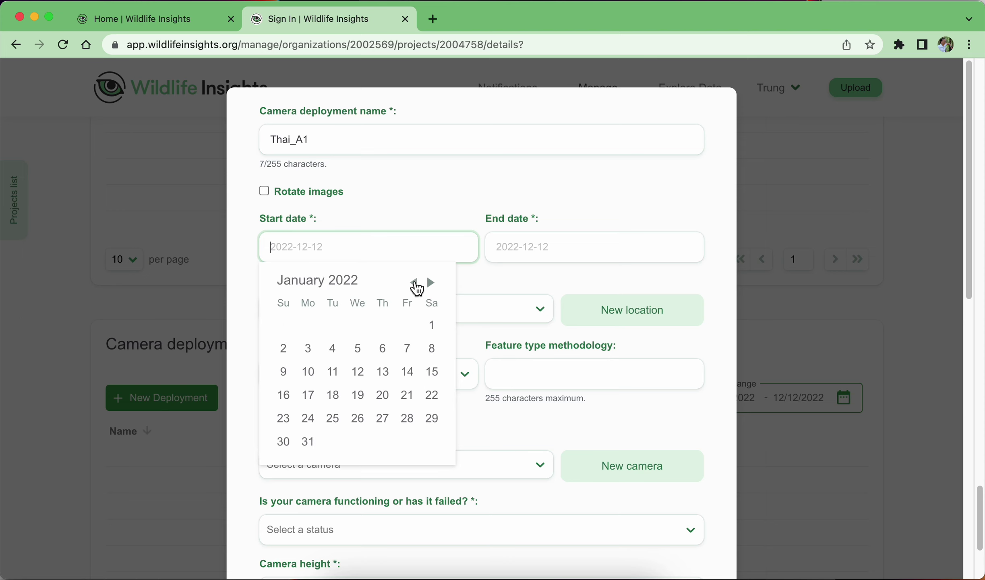
pyautogui.click(431, 325)
pyautogui.click(612, 258)
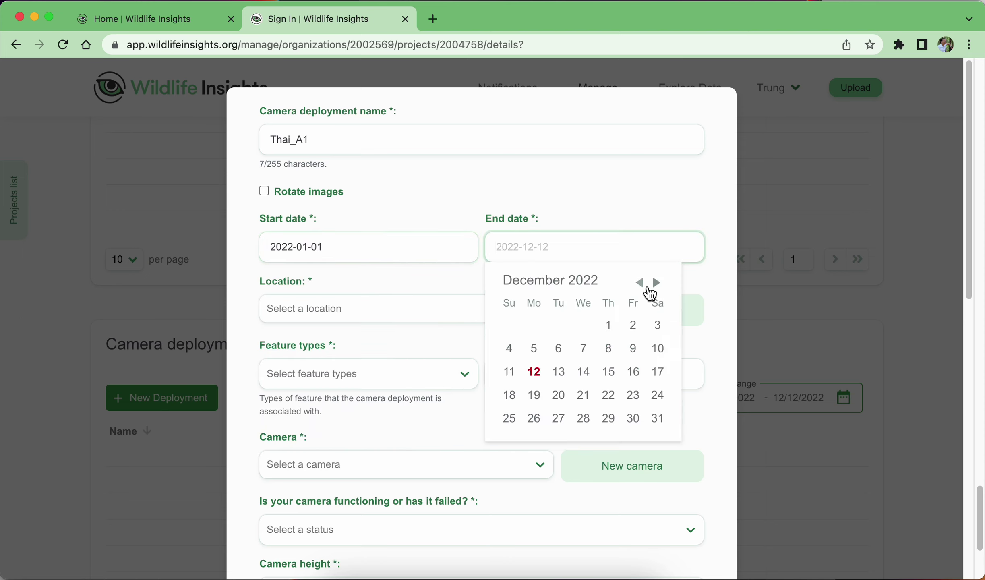
pyautogui.doubleClick(649, 288)
pyautogui.tripleClick(649, 288)
pyautogui.click(649, 288)
pyautogui.tripleClick(649, 288)
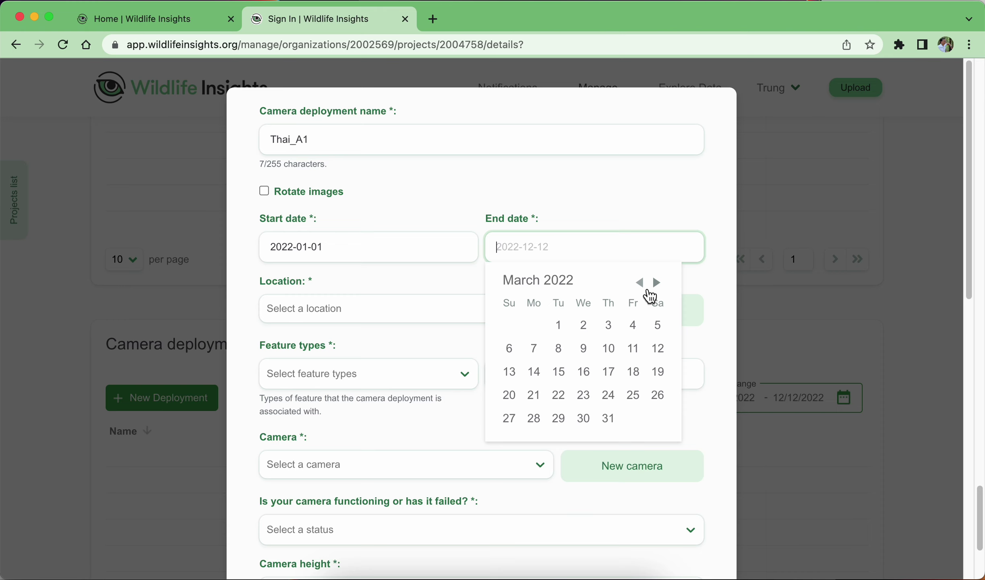
pyautogui.click(649, 288)
pyautogui.click(534, 418)
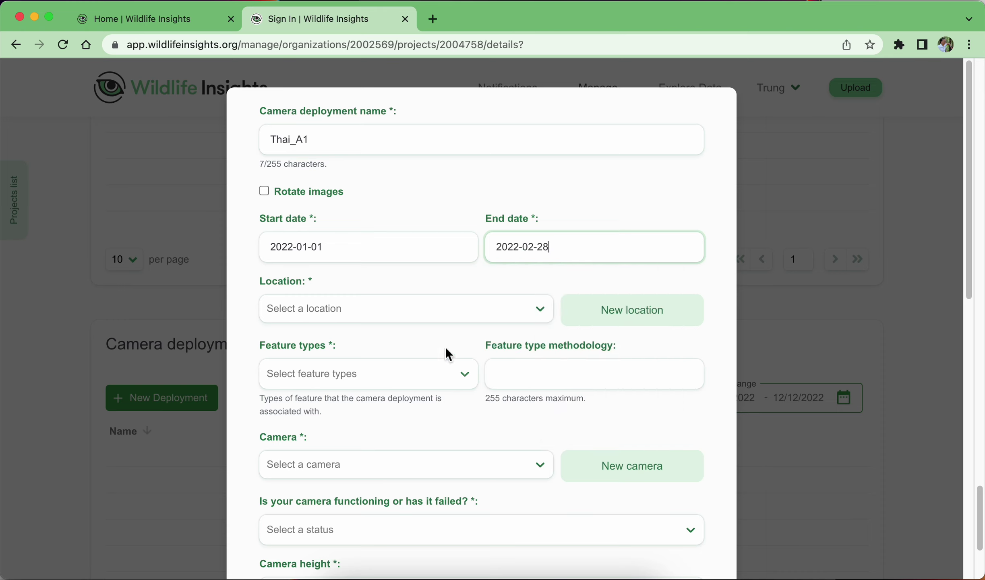
# Set location V1 and feature type Trail hiking.
pyautogui.click(391, 307)
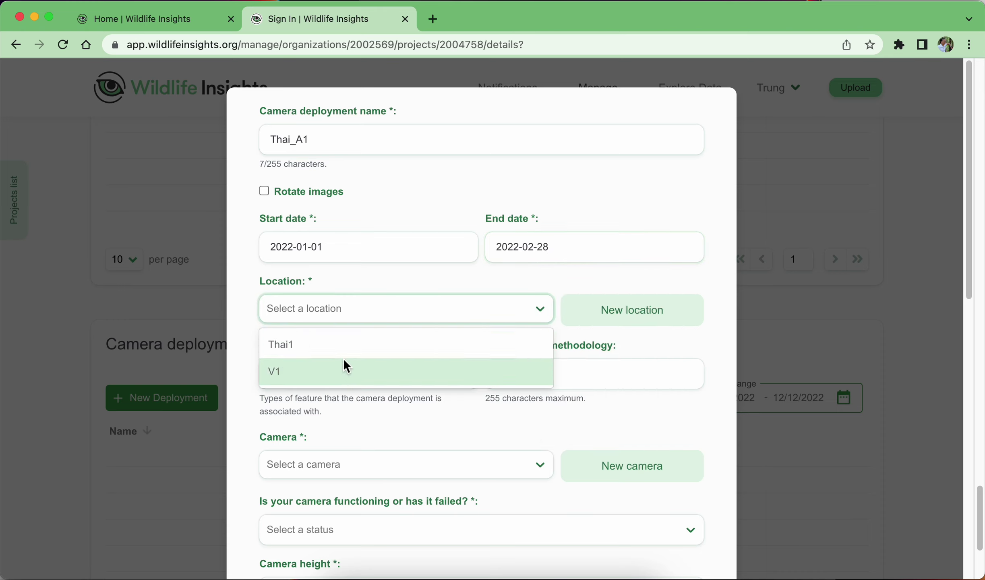
pyautogui.click(323, 369)
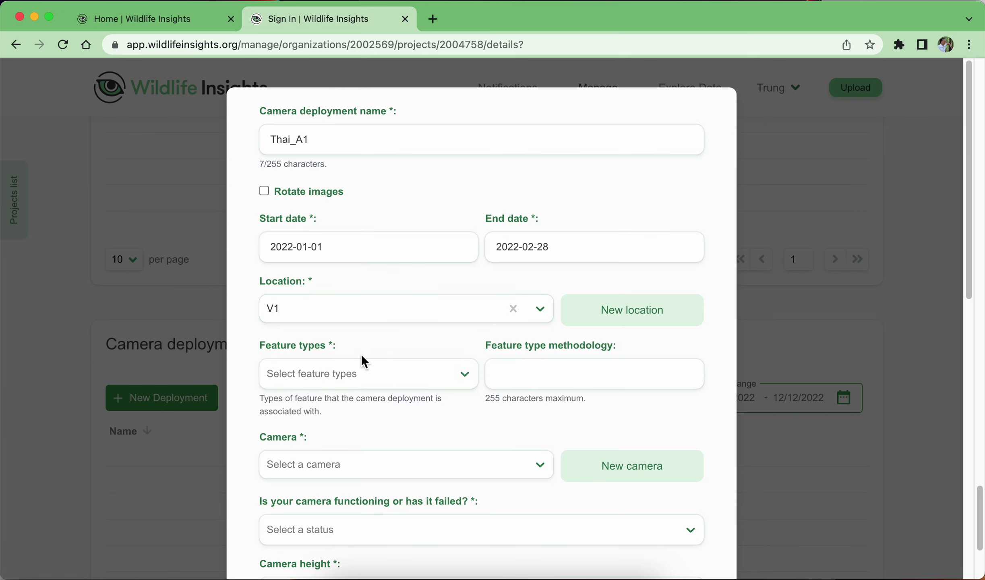
pyautogui.click(379, 372)
pyautogui.scroll(-5, 343, 431)
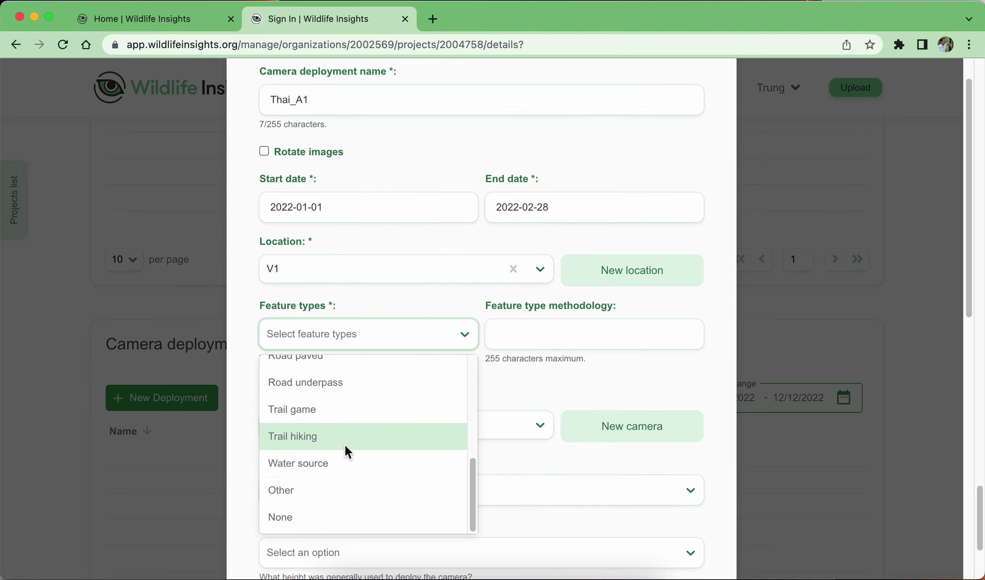
pyautogui.click(345, 443)
# Assign camera HR_A1 as Camera Functioning, Knee height, Pointed Downward.
pyautogui.click(343, 428)
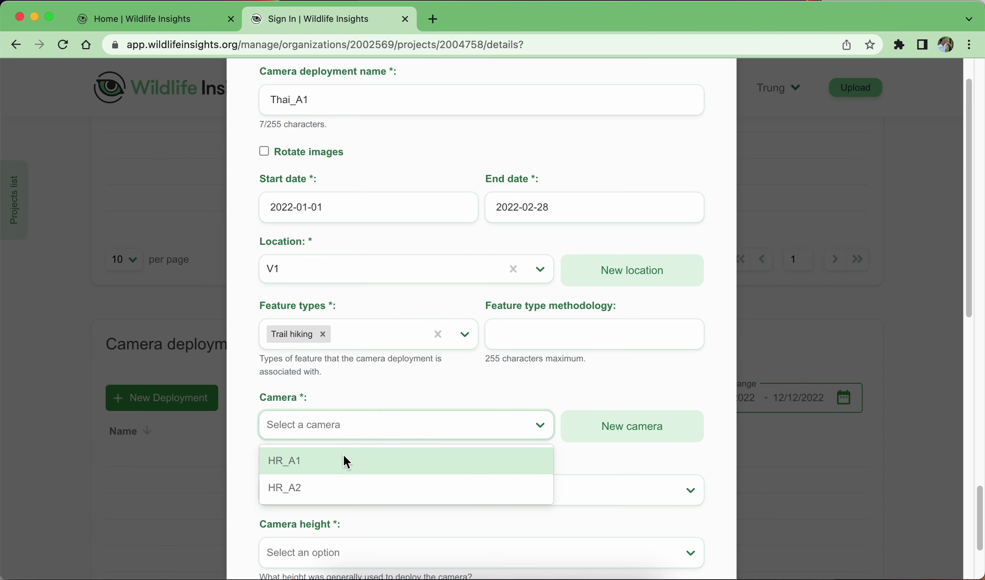
pyautogui.click(334, 461)
pyautogui.scroll(-1, 507, 459)
pyautogui.scroll(-2, 507, 458)
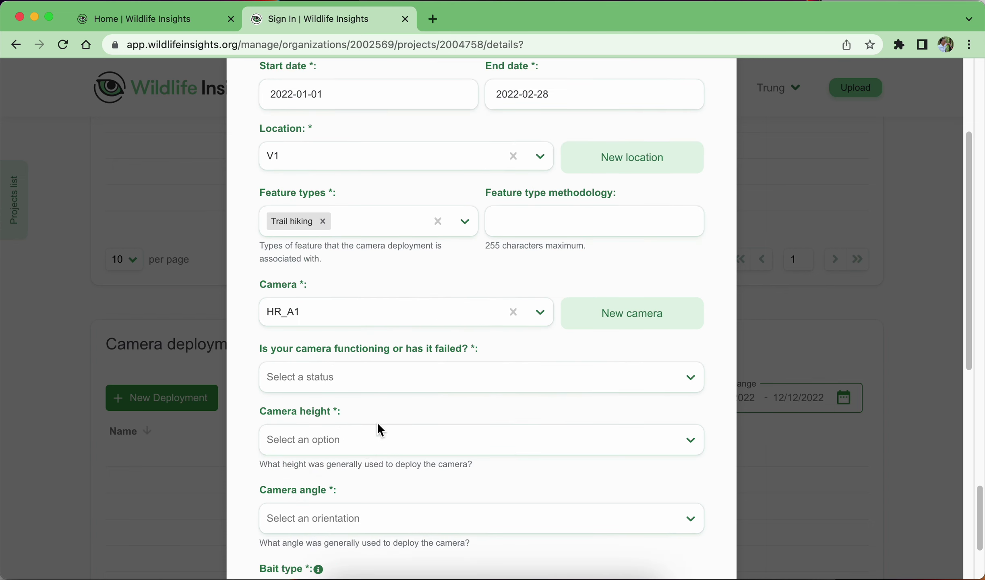
pyautogui.click(554, 377)
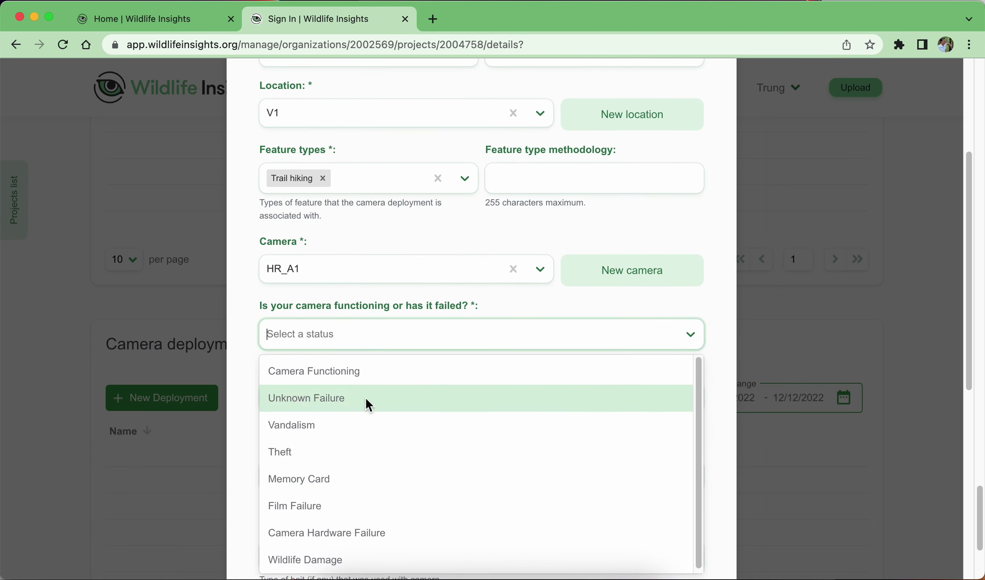
pyautogui.click(356, 373)
pyautogui.click(353, 393)
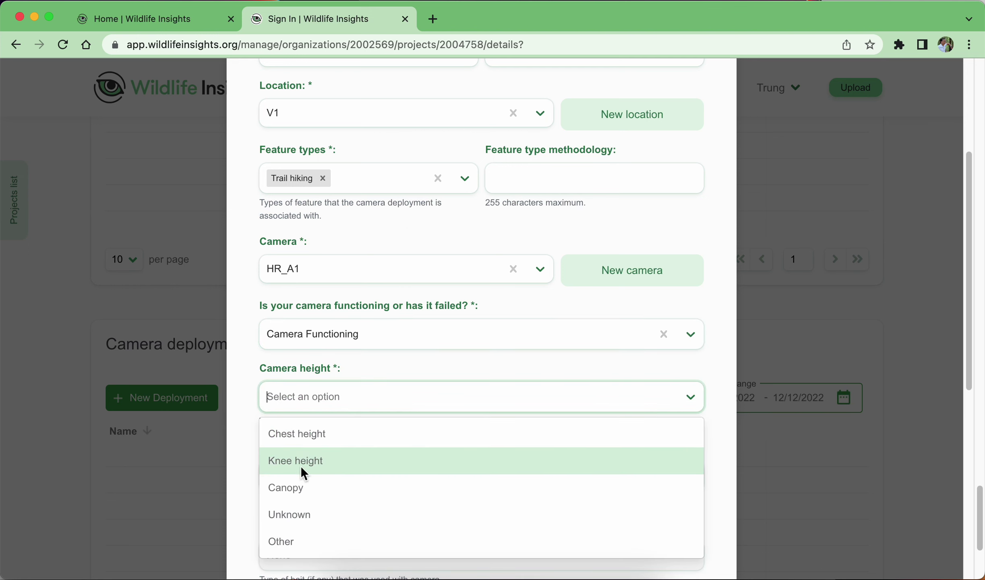
pyautogui.click(300, 464)
pyautogui.click(385, 478)
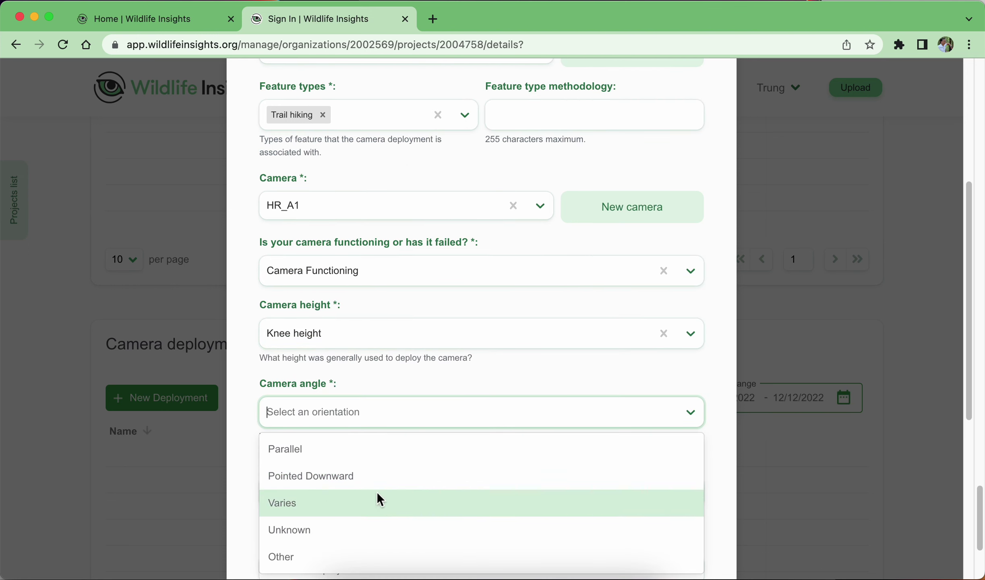
pyautogui.click(356, 472)
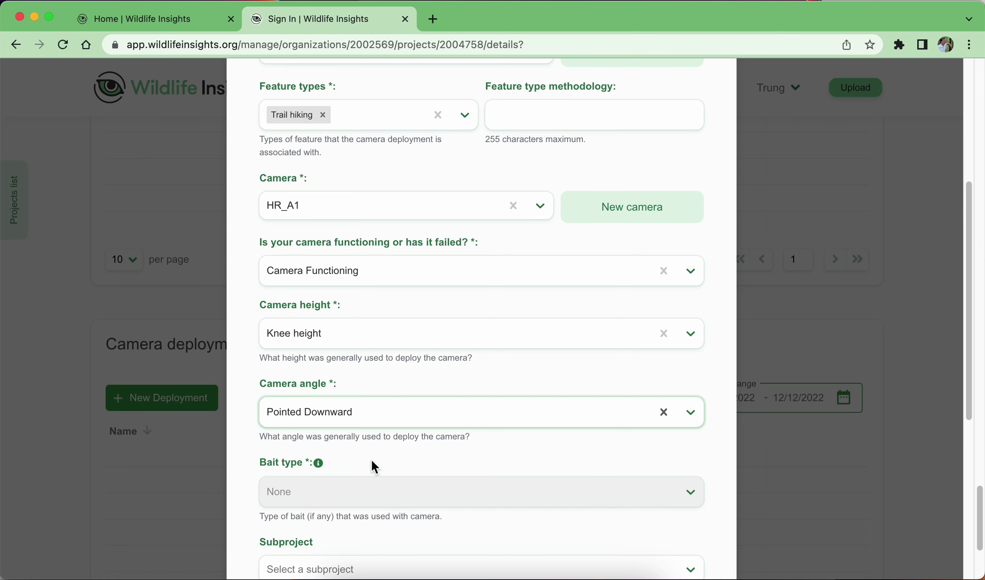
# Assign subproject Đồi T1 and go to the Quiet period setting field.
pyautogui.scroll(-5, 371, 459)
pyautogui.click(367, 409)
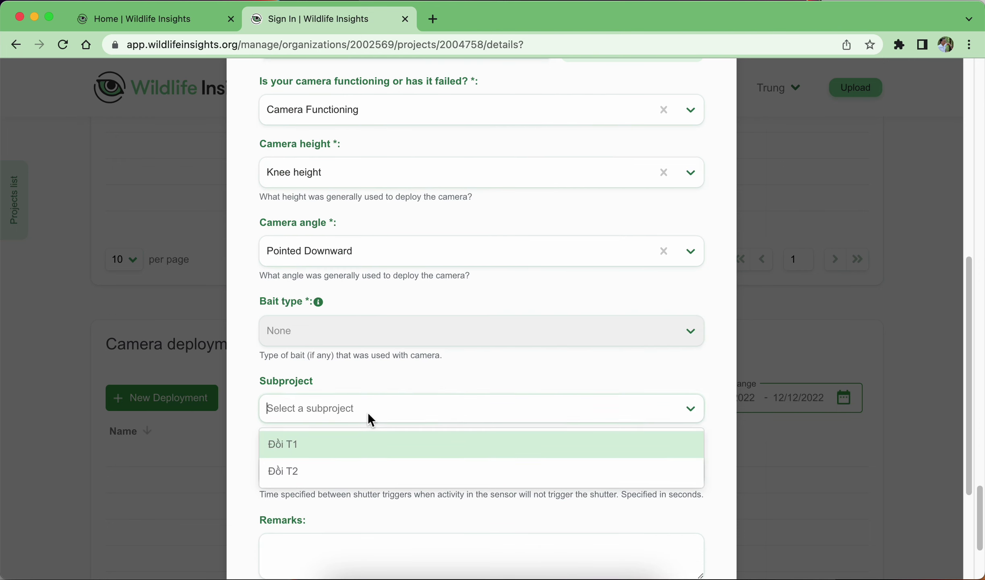
pyautogui.click(330, 444)
pyautogui.scroll(-5, 396, 444)
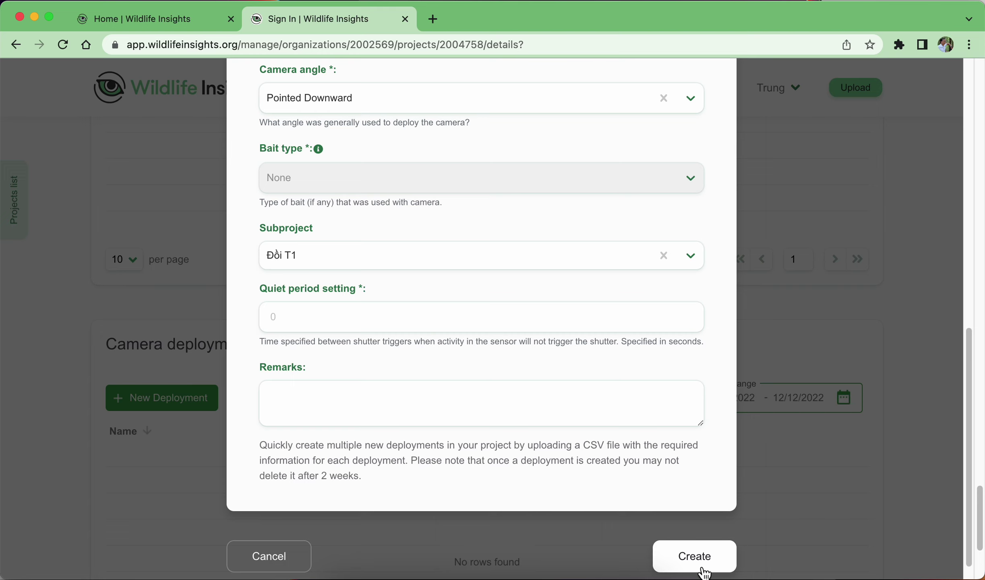
pyautogui.click(542, 310)
# Enter quiet period 4, create the Thai_A1 deployment, and review its fields.
pyautogui.write('4')
pyautogui.click(690, 554)
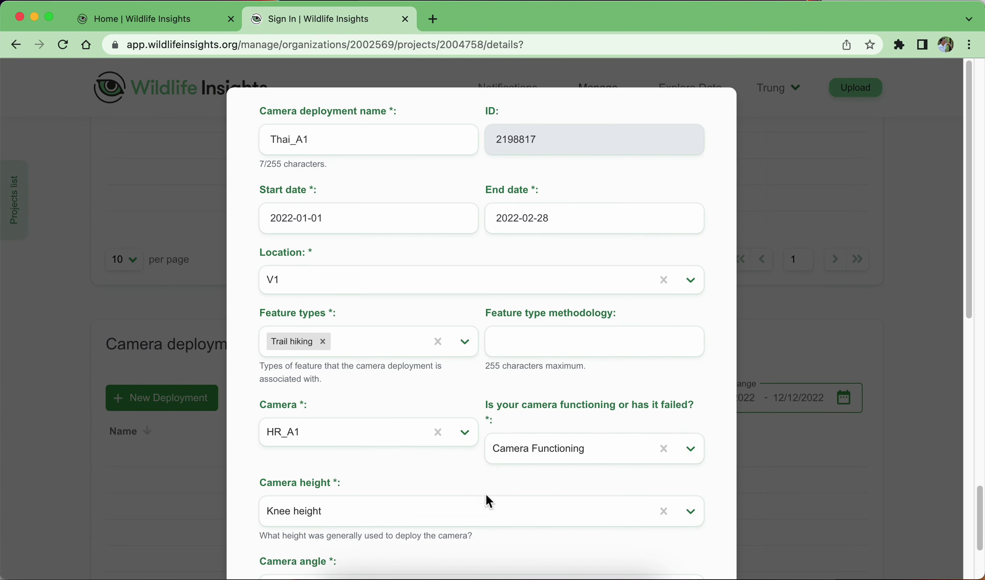
pyautogui.scroll(-15, 462, 302)
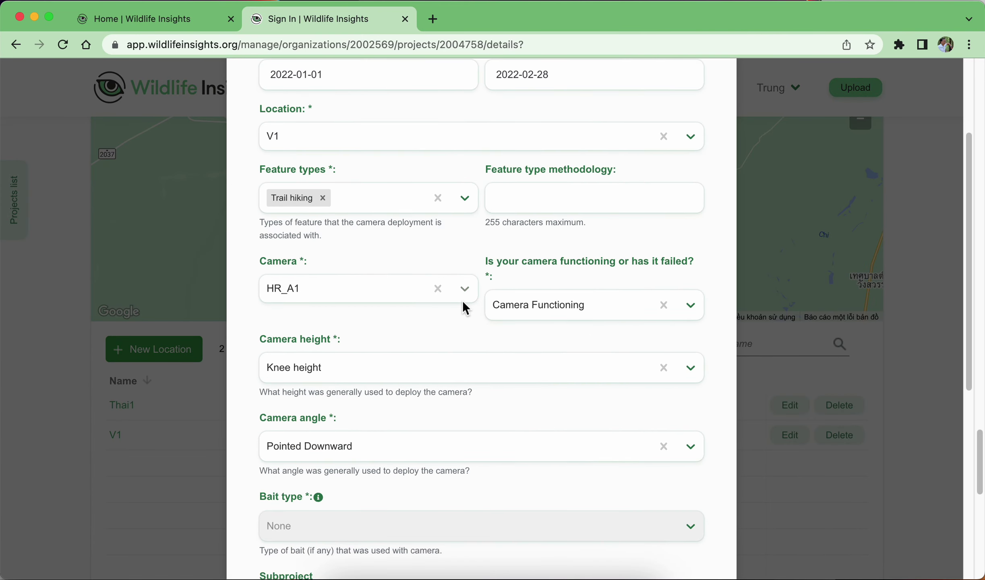
pyautogui.scroll(5, 459, 324)
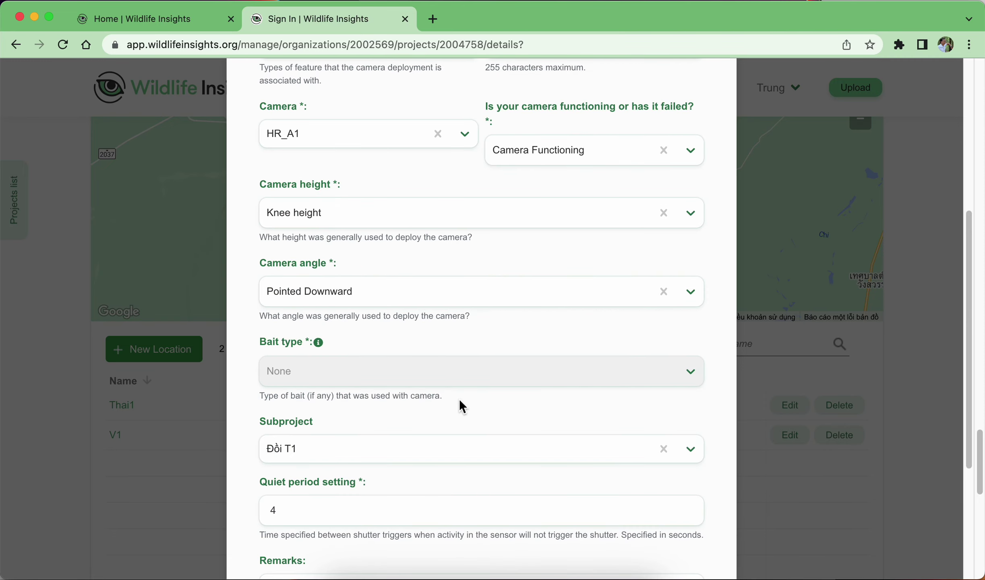
pyautogui.scroll(-10, 139, 425)
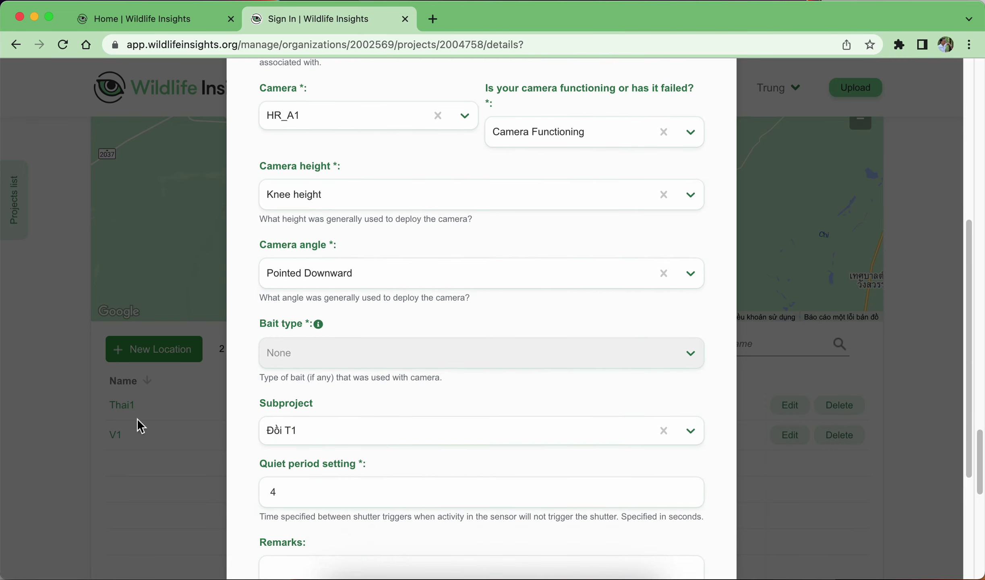
pyautogui.scroll(15, 341, 443)
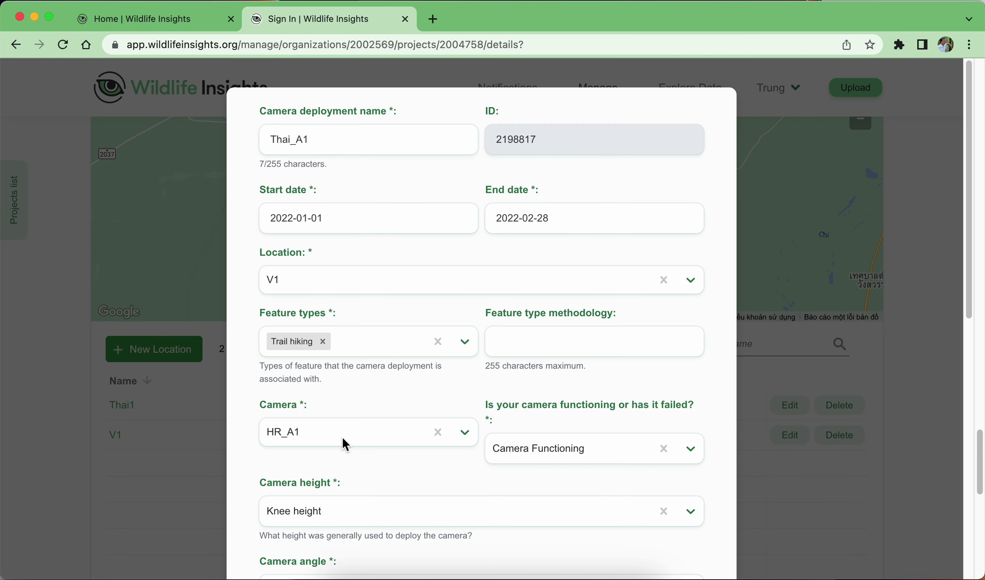
pyautogui.scroll(-5, 534, 389)
pyautogui.scroll(-3, 534, 392)
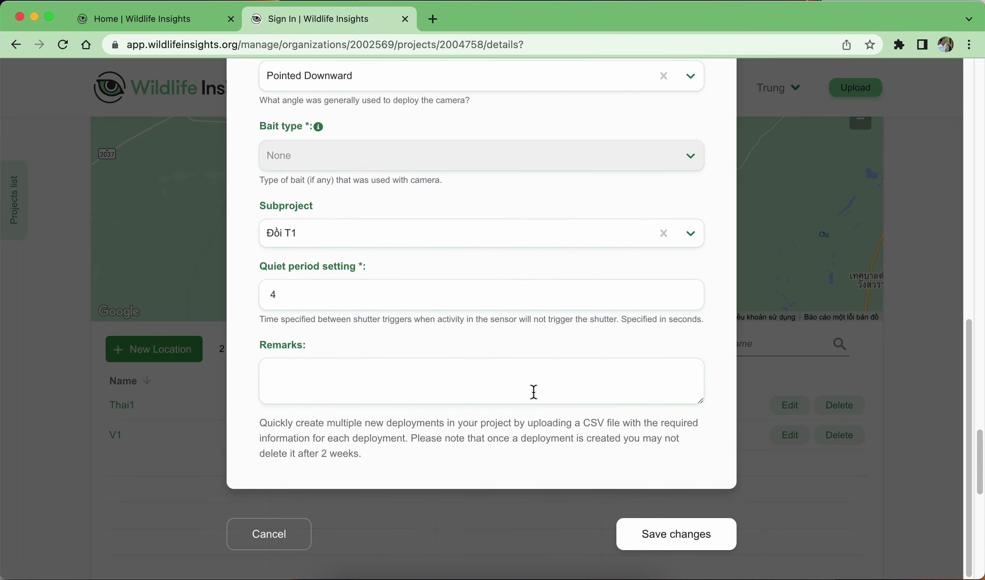
pyautogui.scroll(10, 533, 389)
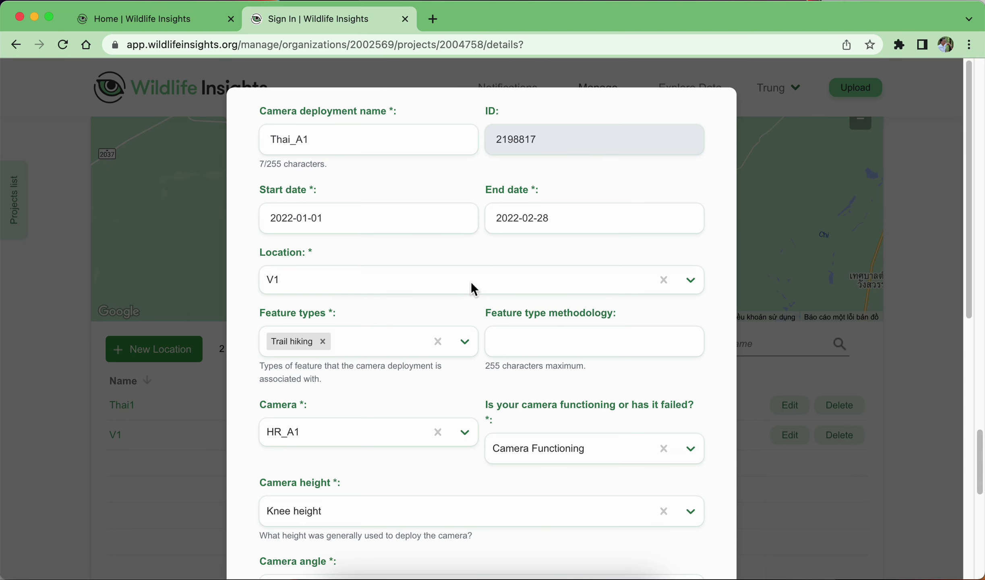
pyautogui.scroll(-10, 388, 341)
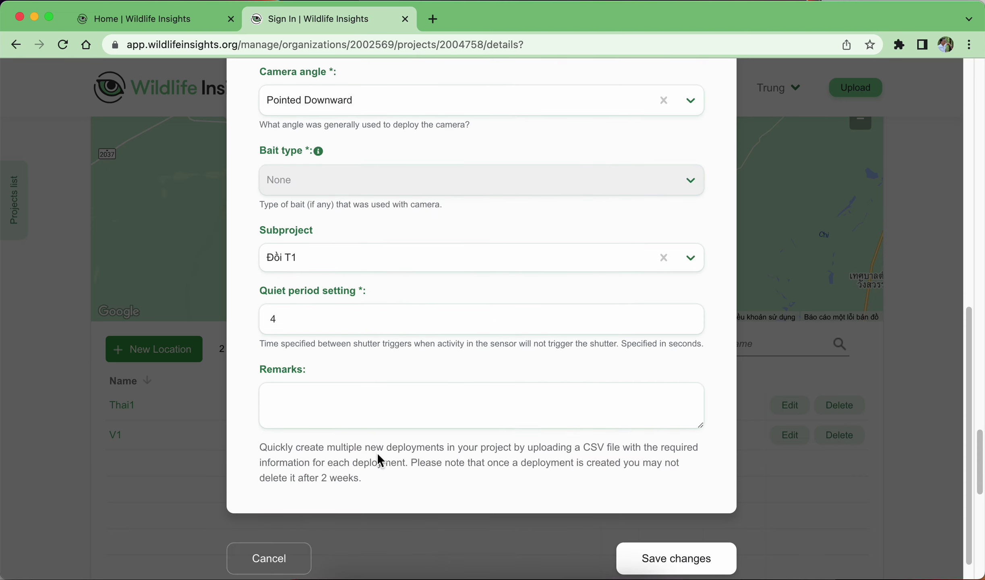
pyautogui.scroll(10, 526, 394)
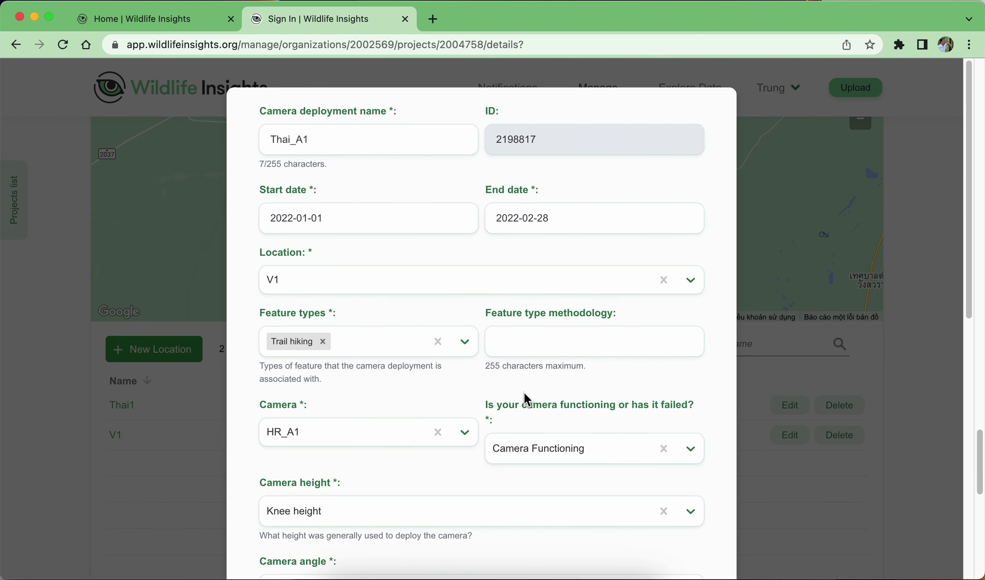
pyautogui.scroll(-10, 523, 392)
# Save the deployment changes, then cancel out of the form.
pyautogui.click(657, 547)
pyautogui.scroll(-5, 96, 419)
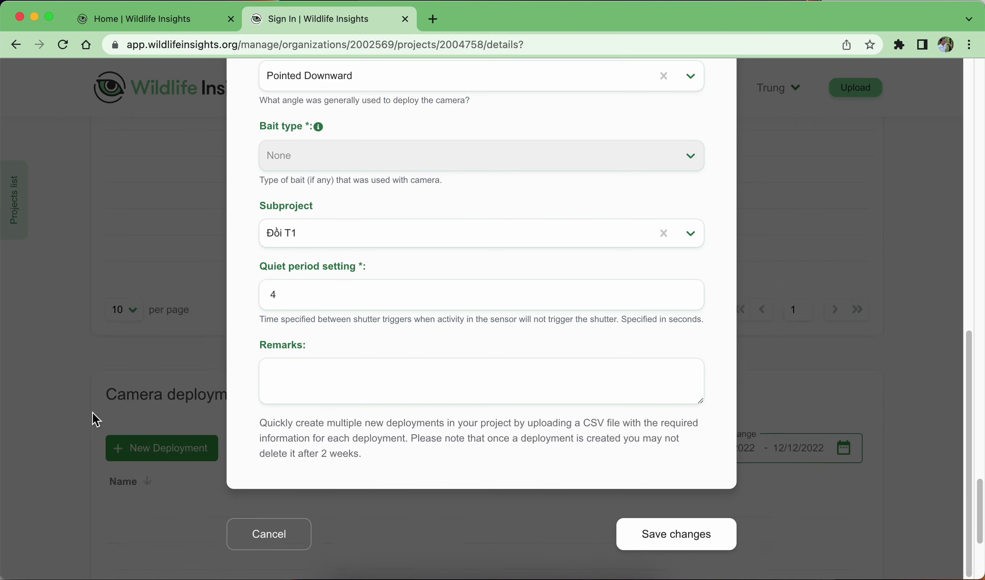
pyautogui.click(282, 542)
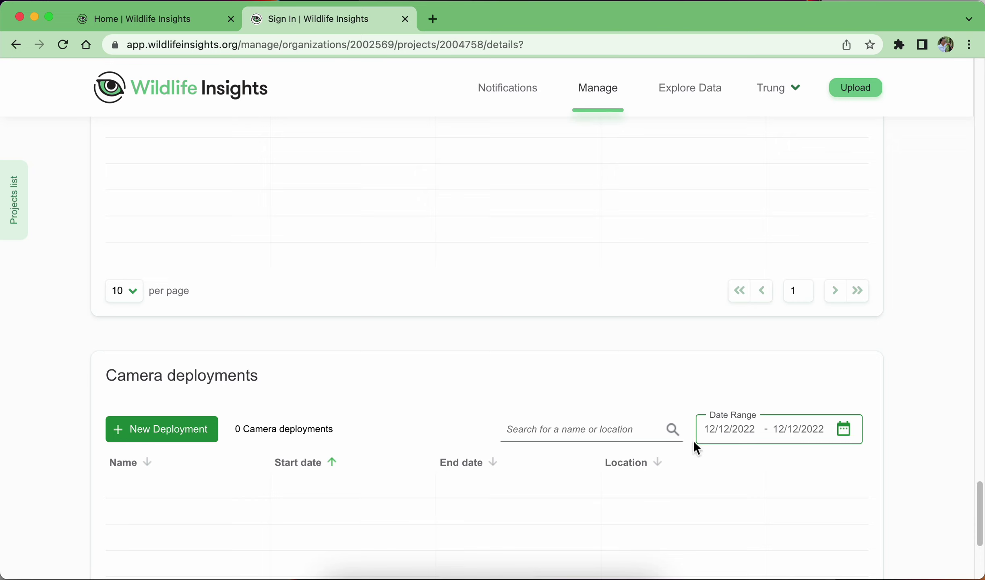
# Filter the deployments list to the date range 01/01/2022–02/28/2022.
pyautogui.click(847, 434)
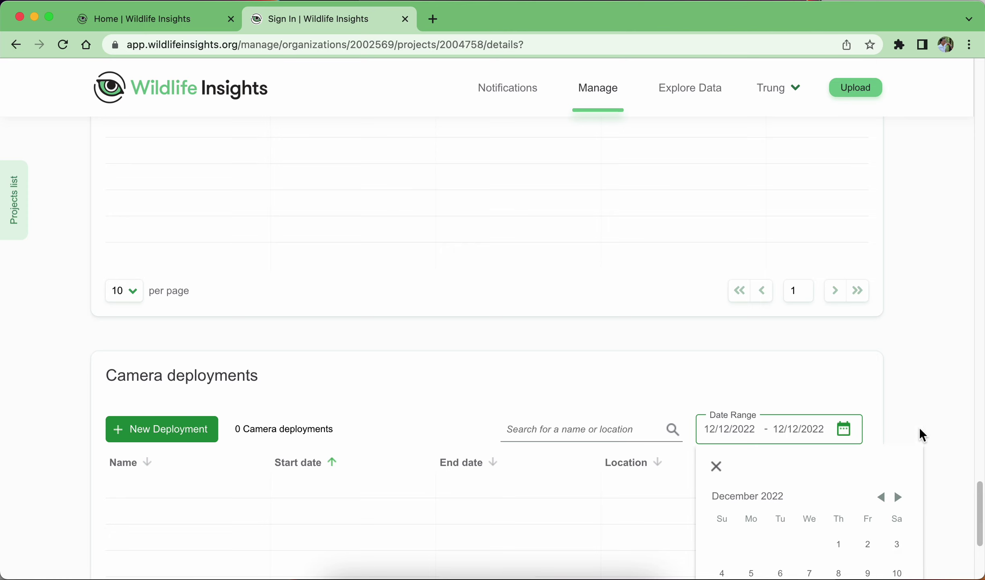
pyautogui.scroll(-4, 919, 426)
pyautogui.click(882, 350)
pyautogui.click(882, 349)
pyautogui.click(881, 349)
pyautogui.click(882, 349)
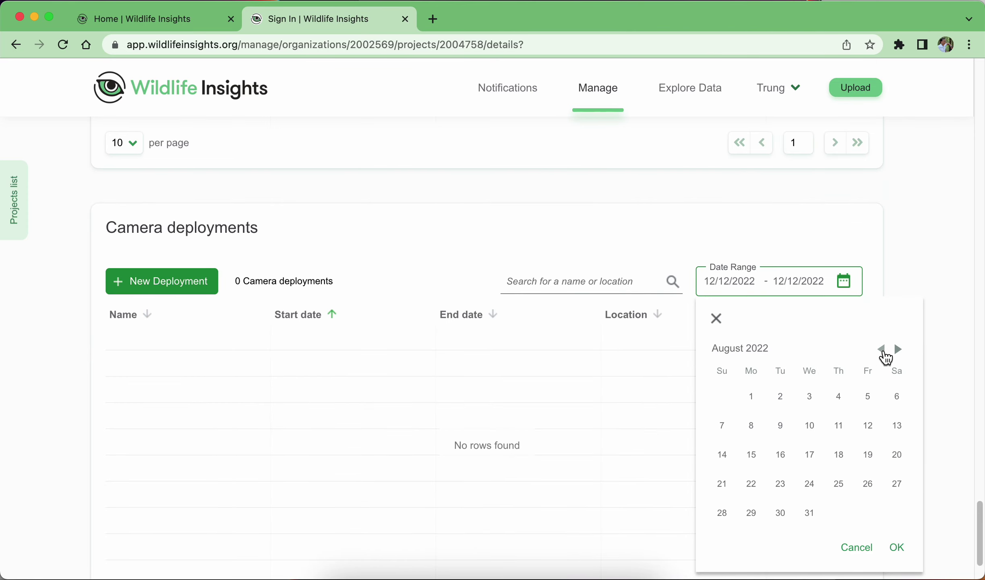
pyautogui.click(881, 349)
pyautogui.click(881, 350)
pyautogui.click(881, 349)
pyautogui.click(881, 349)
pyautogui.click(881, 350)
pyautogui.click(881, 350)
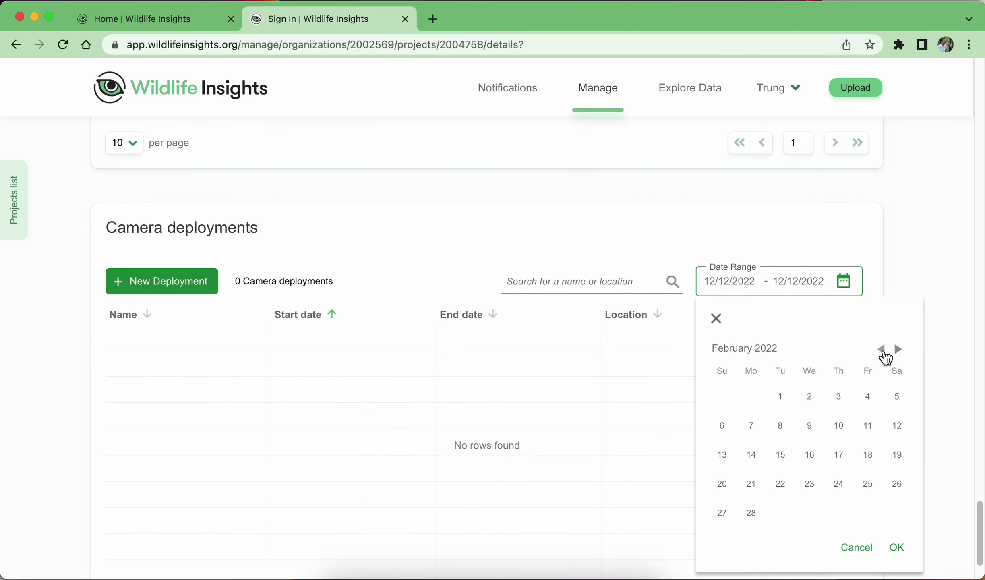
pyautogui.click(882, 350)
pyautogui.click(904, 408)
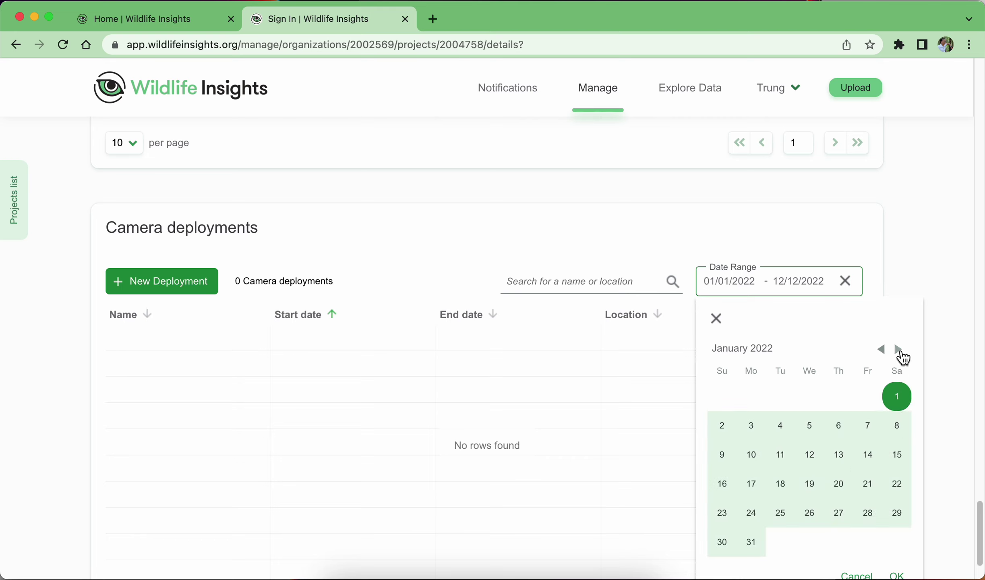
pyautogui.click(899, 351)
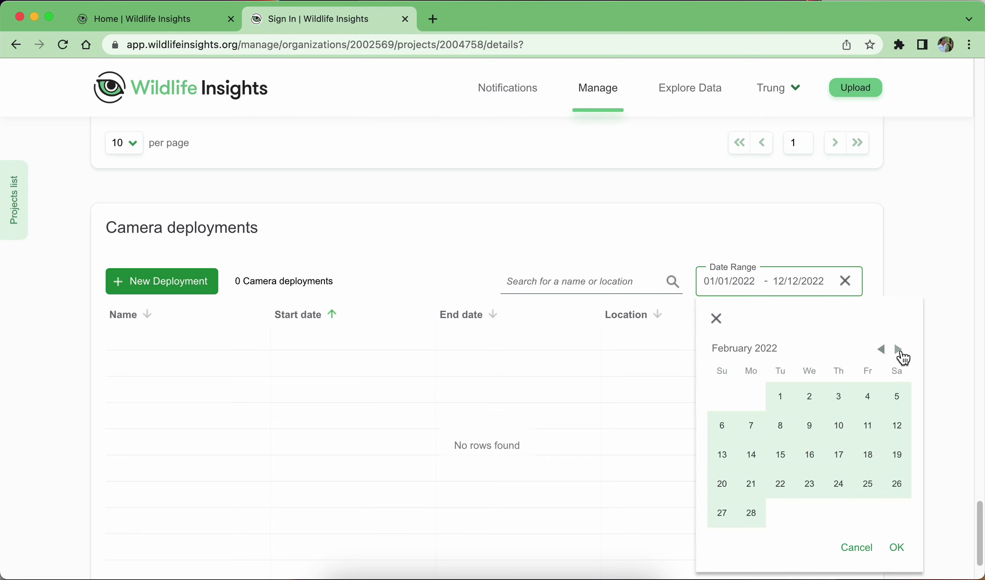
pyautogui.click(751, 517)
pyautogui.click(898, 548)
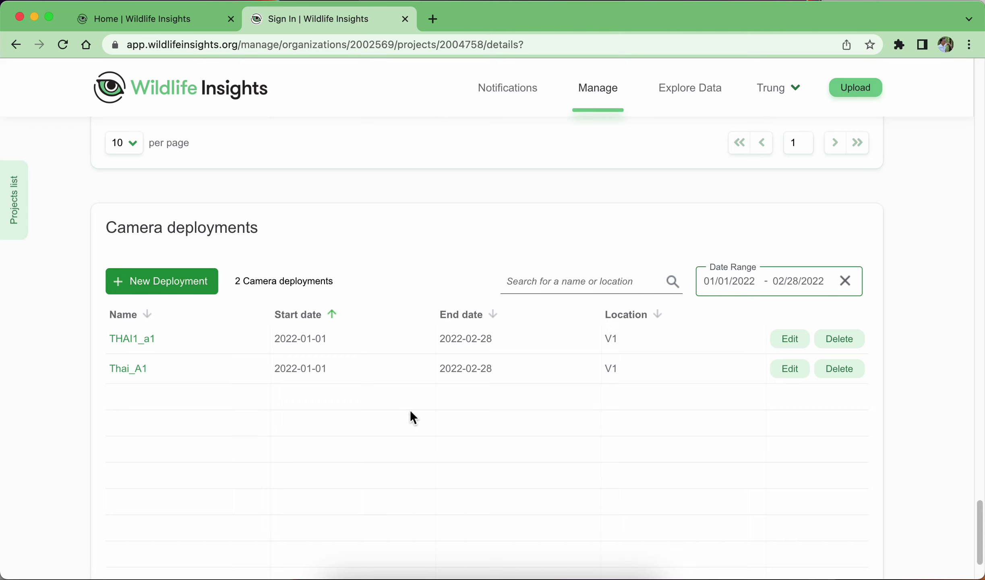
# Select every photo in Downloads/1.Wildlife insights/VD_Data/Data_Dinh danh nhanh for upload.
pyautogui.click(856, 88)
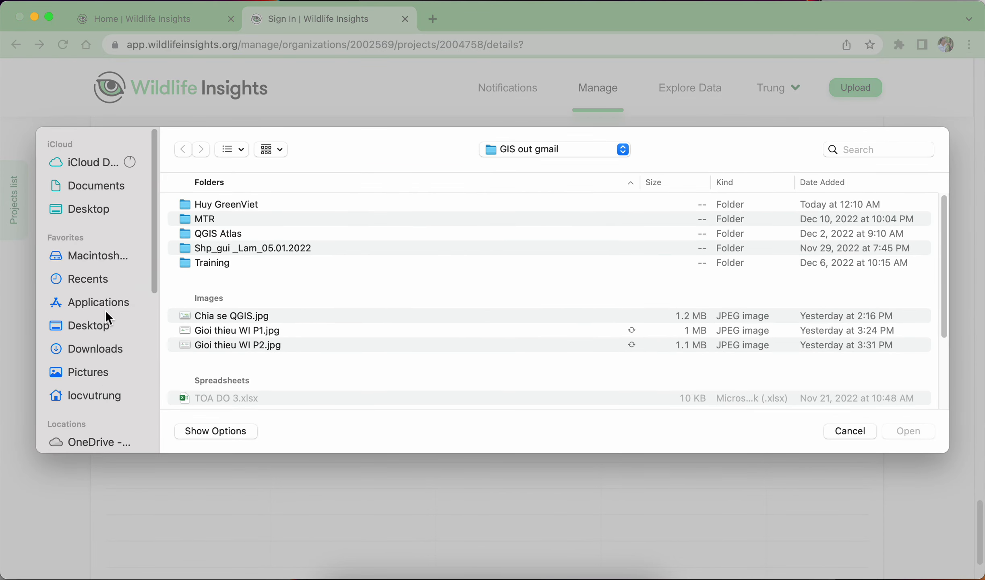
pyautogui.click(106, 350)
pyautogui.doubleClick(220, 200)
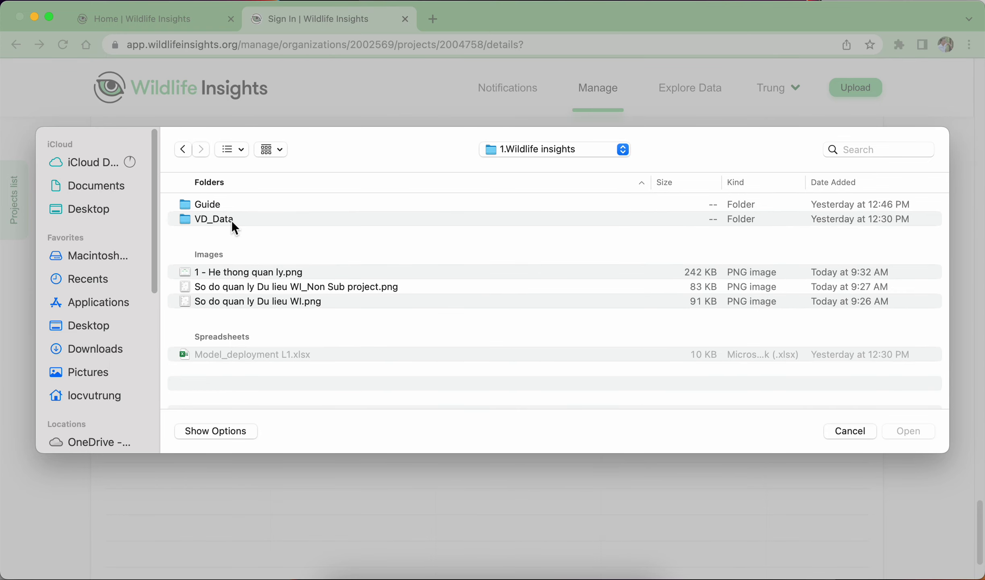
pyautogui.doubleClick(231, 219)
pyautogui.doubleClick(237, 203)
pyautogui.click(306, 262)
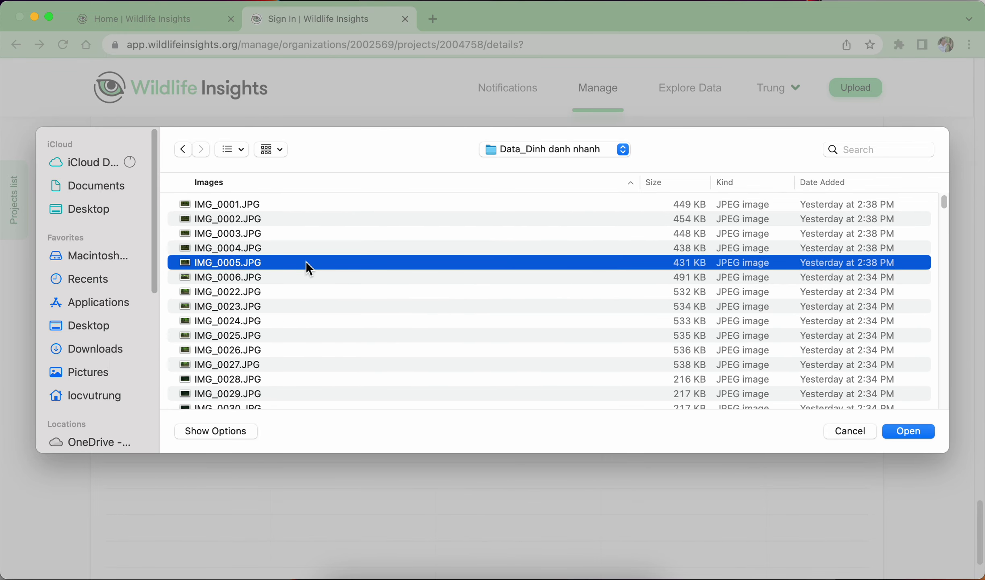
pyautogui.press('super+a')
pyautogui.click(921, 432)
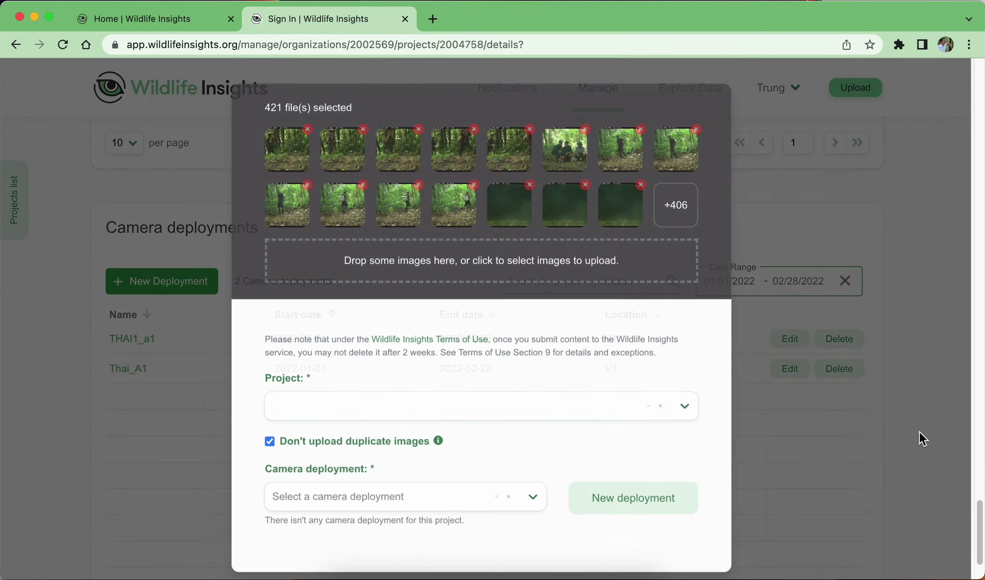
# Choose THAI1_a1 as the destination, then close the upload dialog without uploading.
pyautogui.scroll(-2, 670, 306)
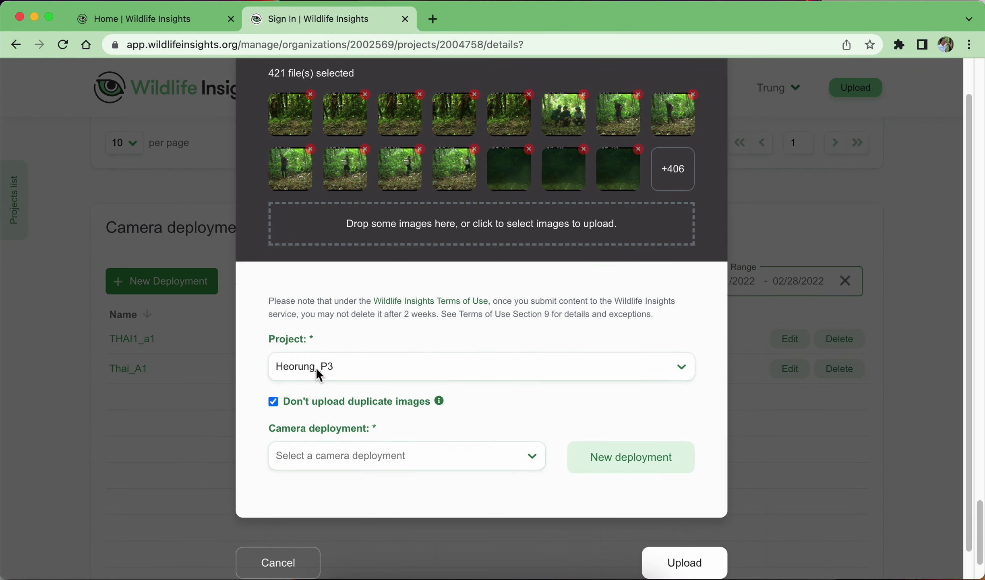
pyautogui.click(394, 459)
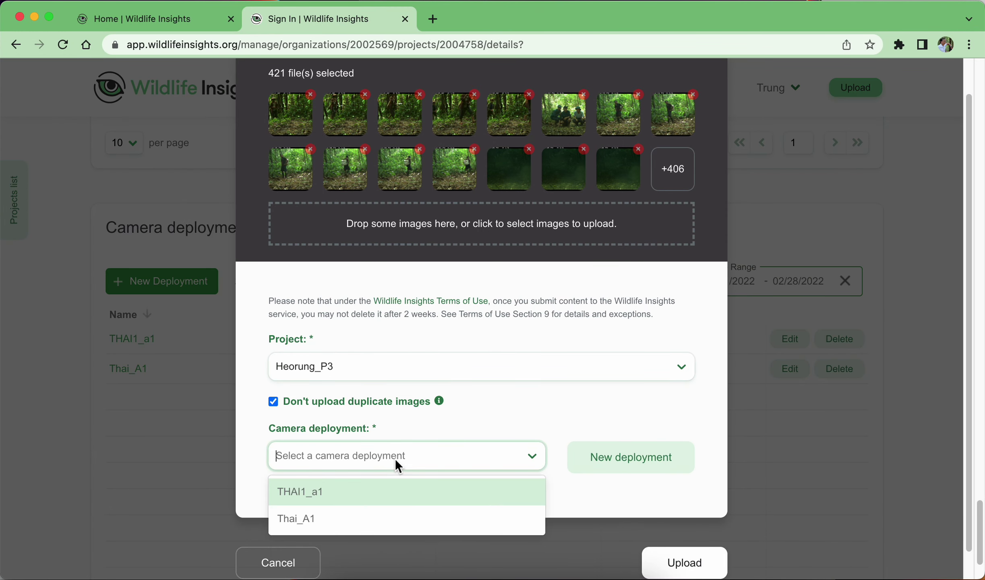
pyautogui.click(336, 493)
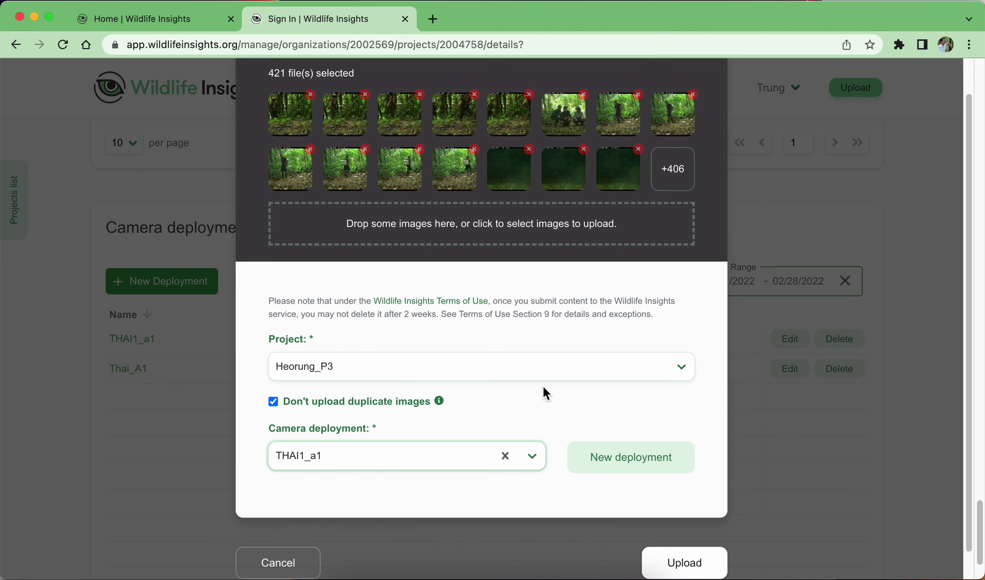
pyautogui.click(318, 568)
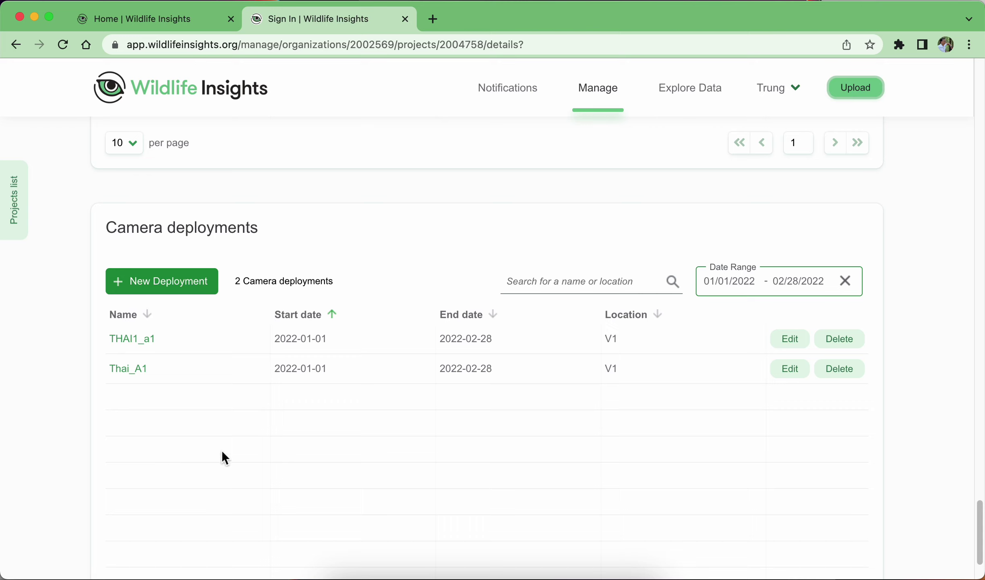
pyautogui.scroll(1, 243, 470)
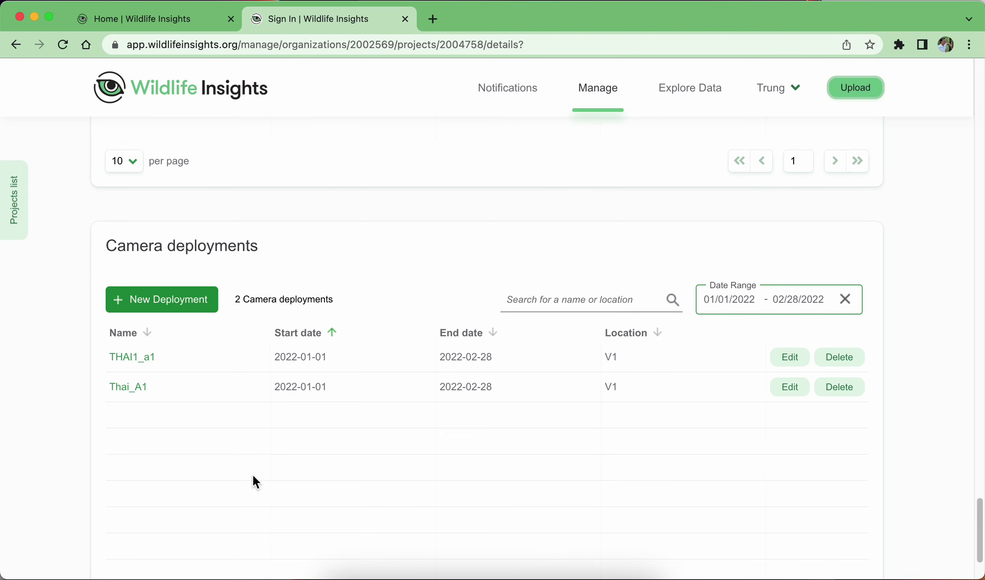
pyautogui.scroll(7, 254, 475)
pyautogui.scroll(-10, 492, 413)
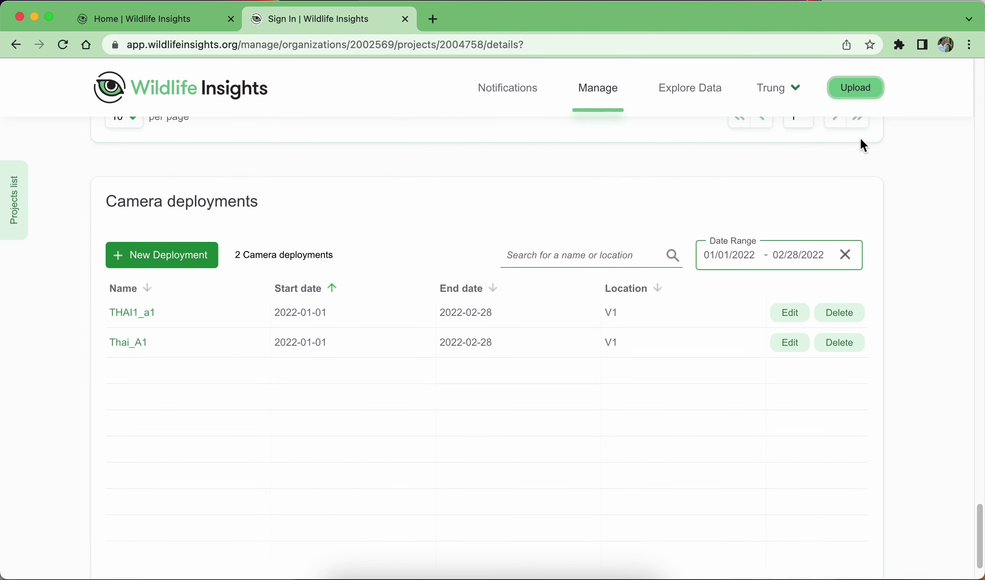
# Select all images in the folder for upload.
pyautogui.click(855, 89)
pyautogui.click(370, 321)
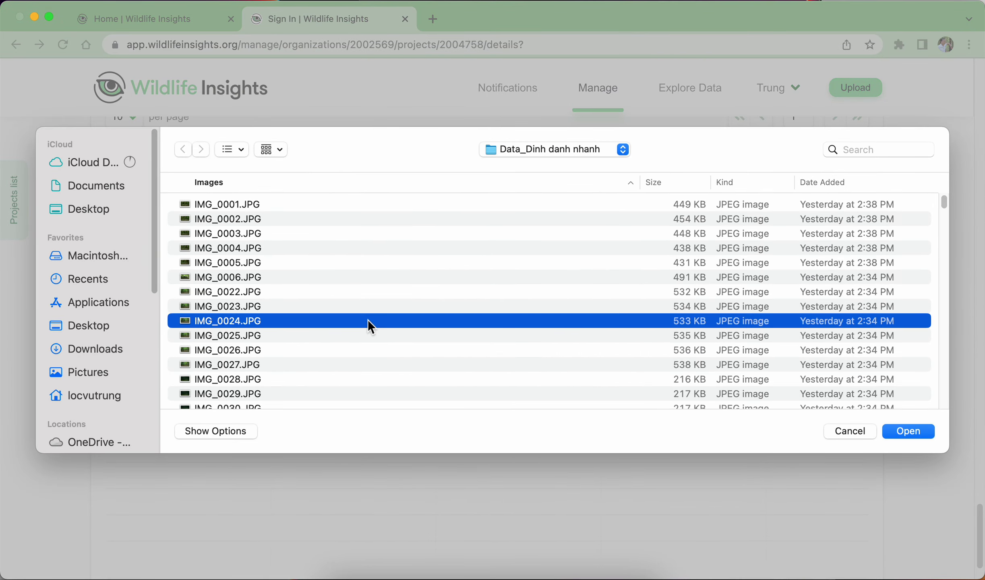
pyautogui.press('super+a')
pyautogui.click(908, 432)
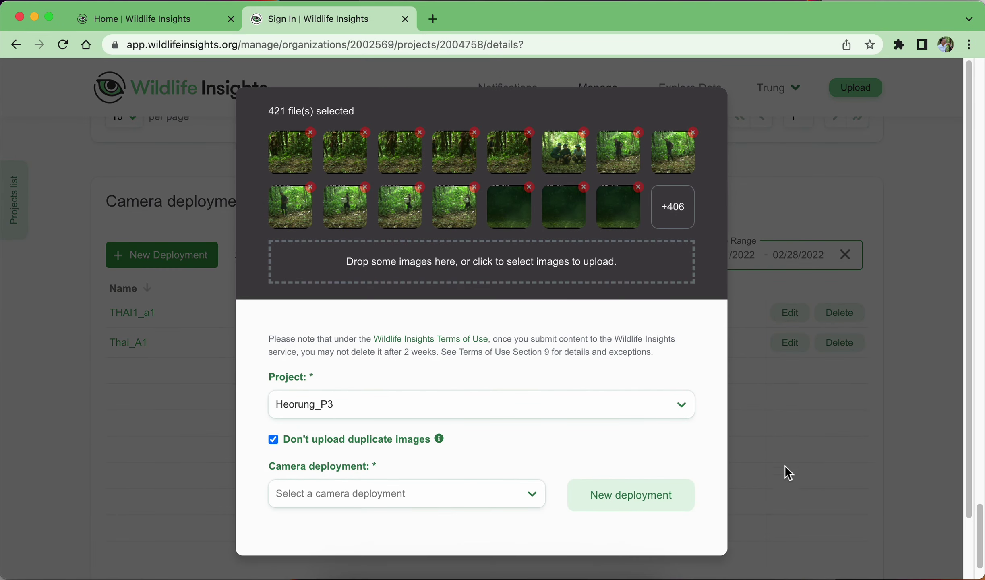
# Send the 421 images to project Heorung_P3, deployment THAI1_a1, and start uploading.
pyautogui.click(448, 400)
pyautogui.scroll(-2, 375, 449)
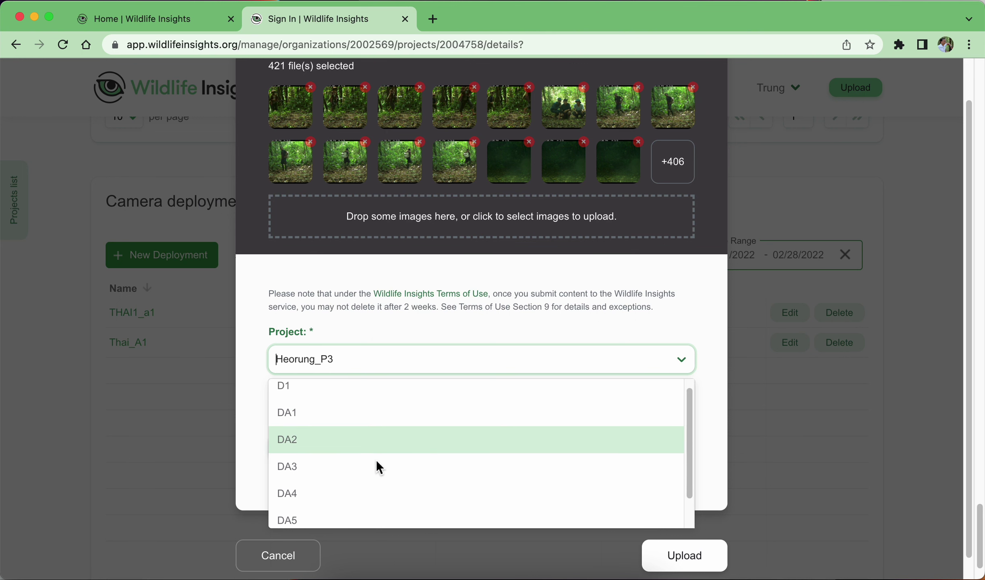
pyautogui.click(347, 513)
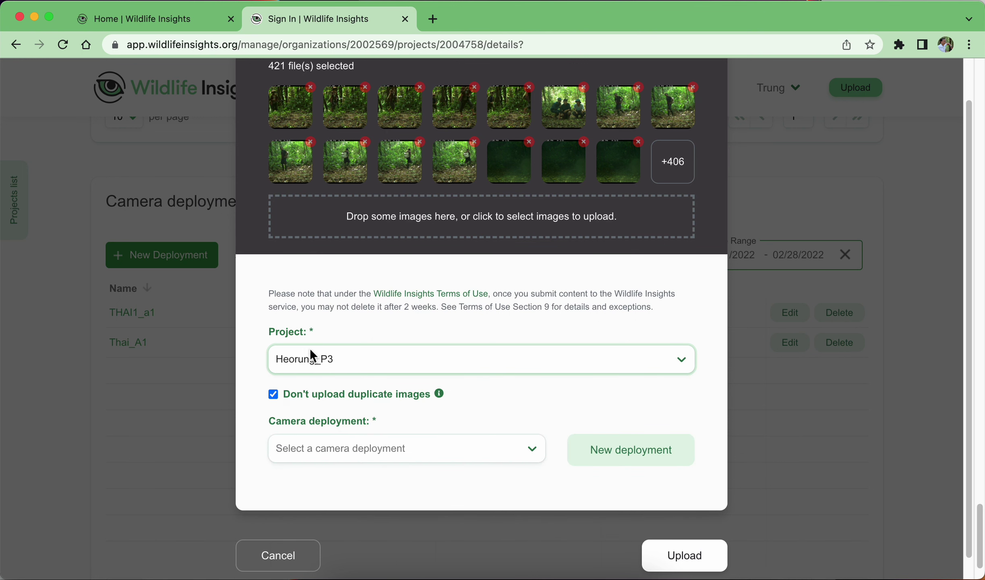
pyautogui.click(377, 448)
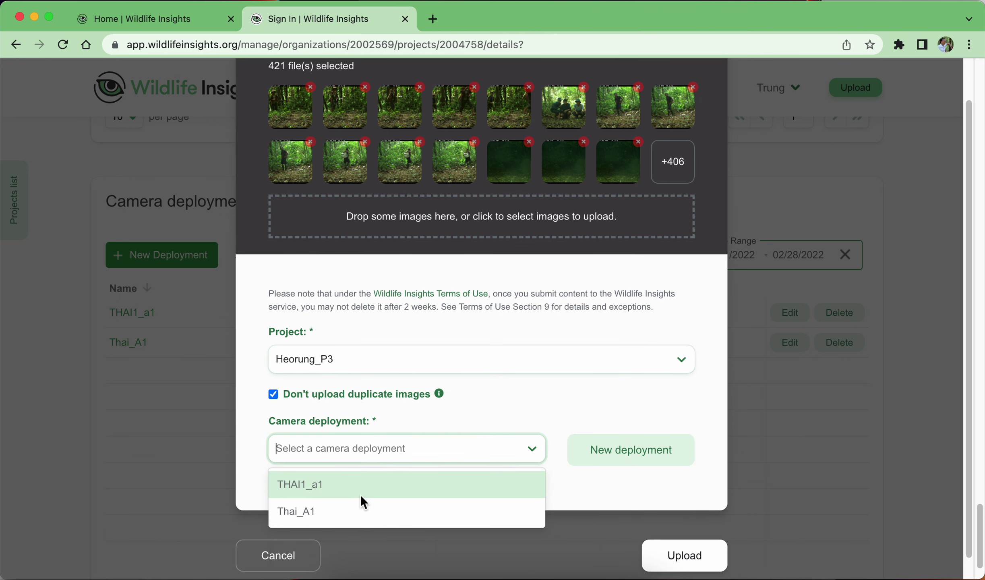
pyautogui.click(353, 494)
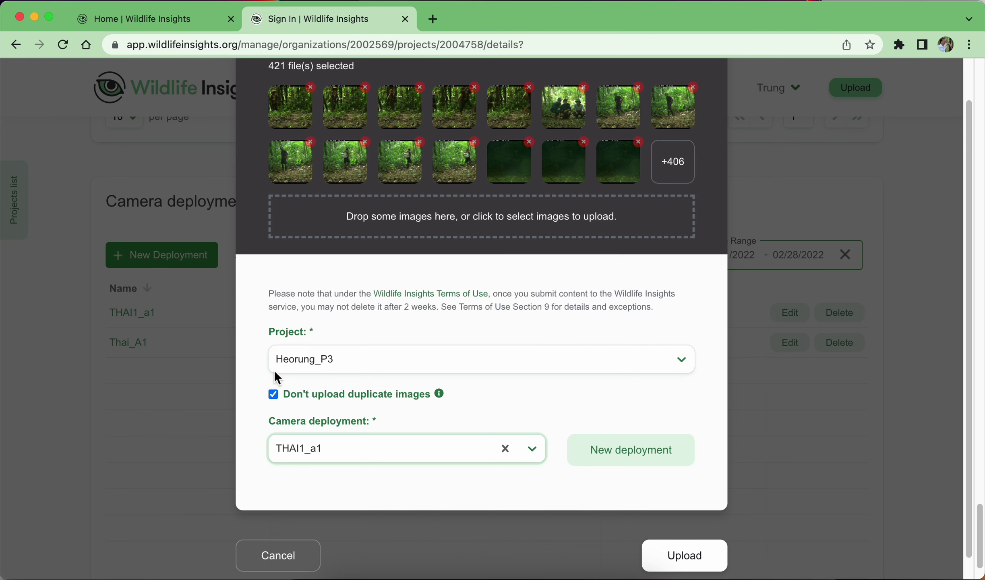
pyautogui.click(682, 561)
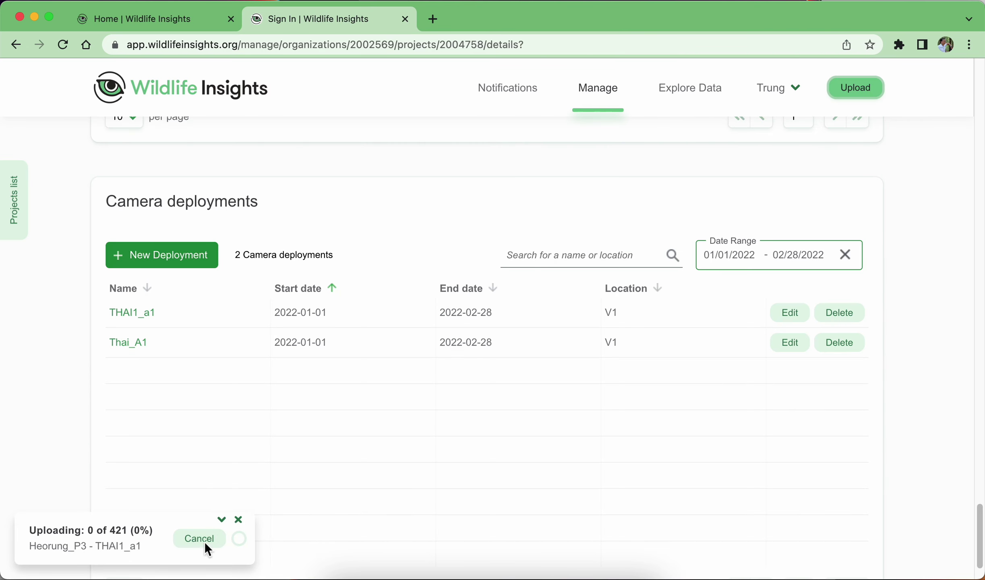
pyautogui.click(585, 575)
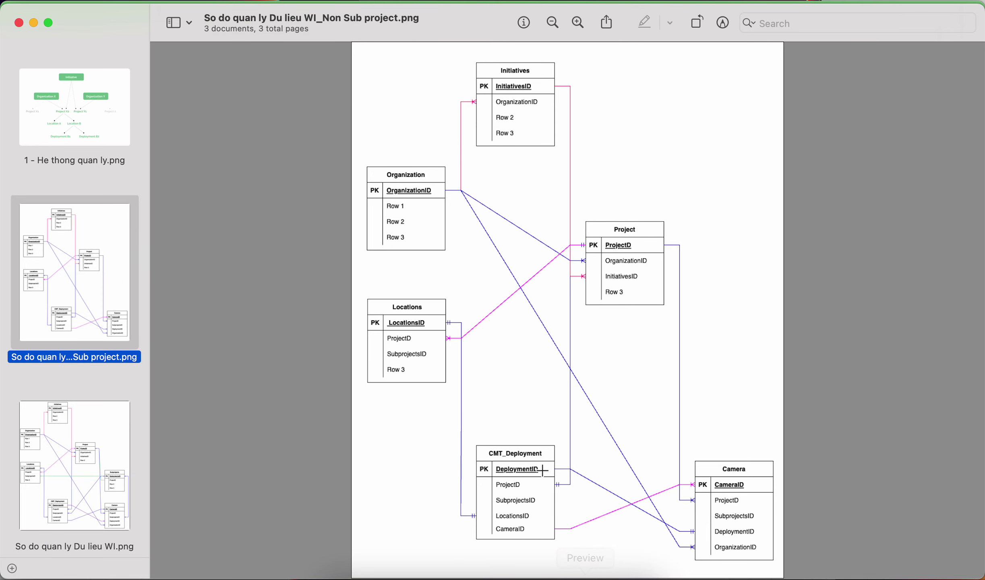
# Alternate twice between the management hierarchy and ER data-model diagrams, then return to Wildlife Insights.
pyautogui.click(50, 118)
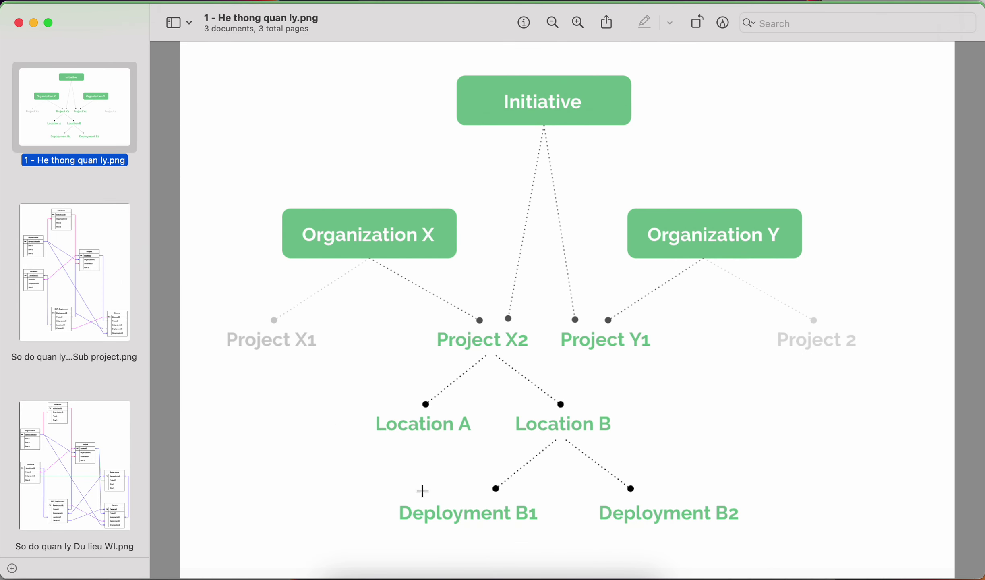
pyautogui.click(62, 292)
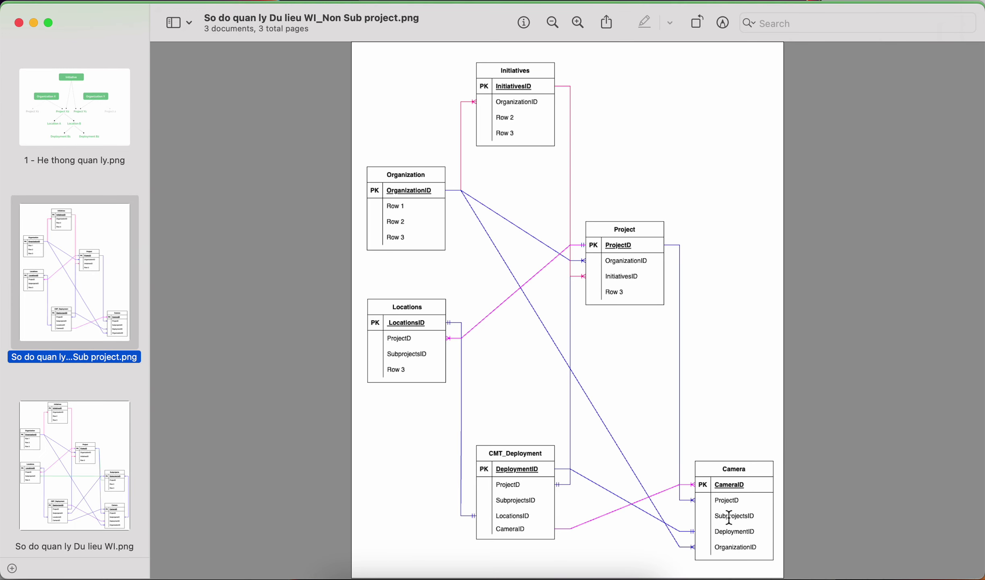
pyautogui.click(114, 97)
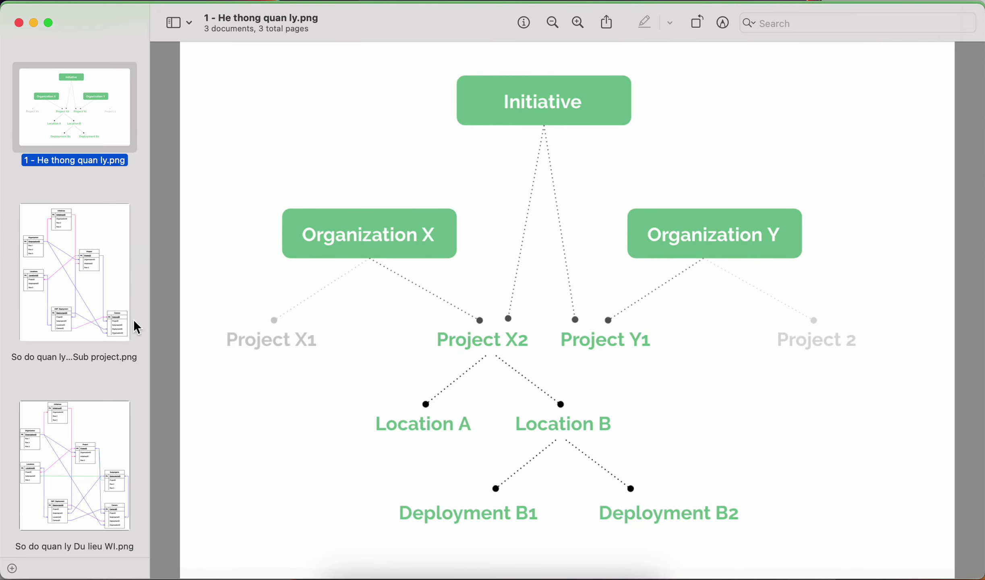
pyautogui.click(109, 283)
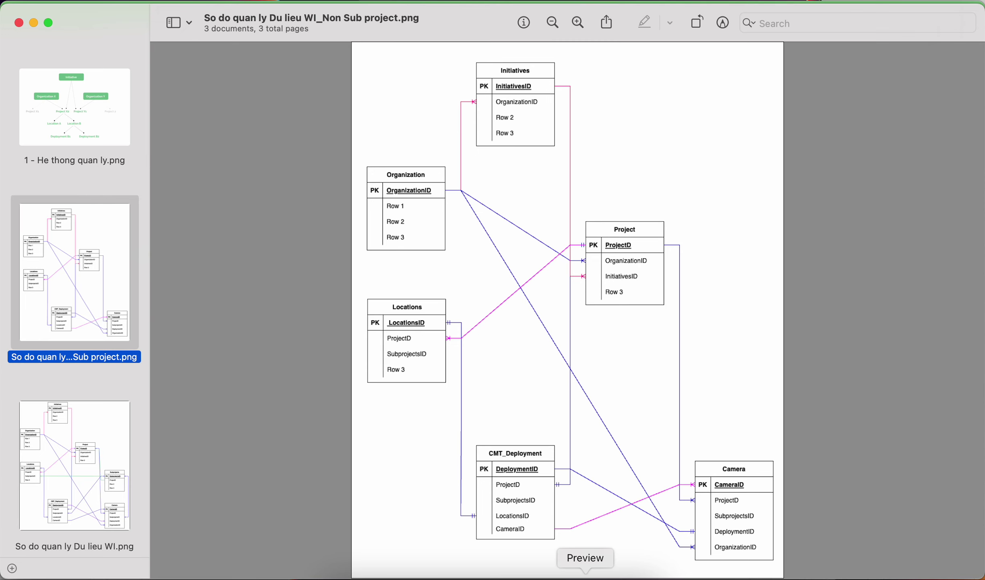
pyautogui.click(545, 575)
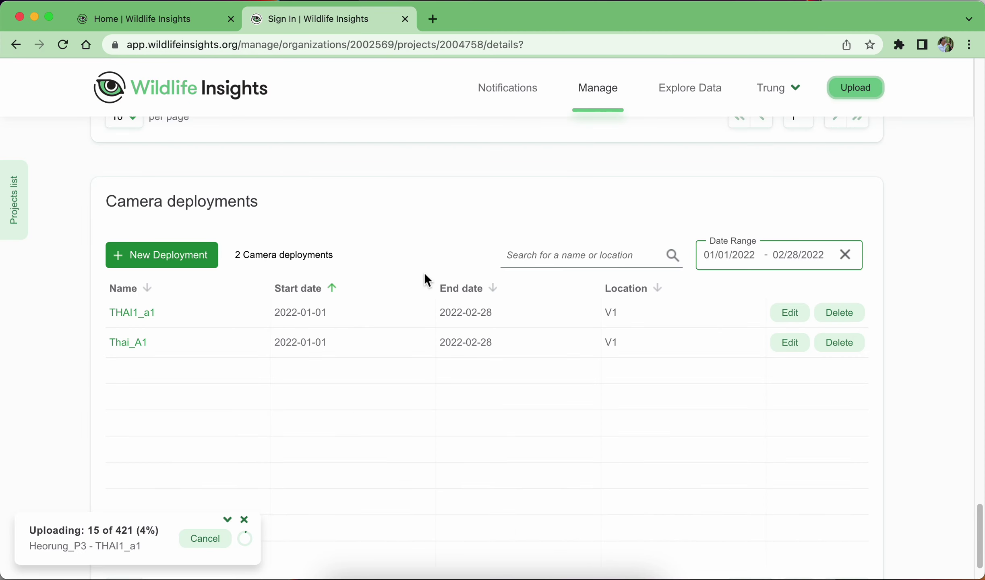
pyautogui.scroll(-3, 241, 356)
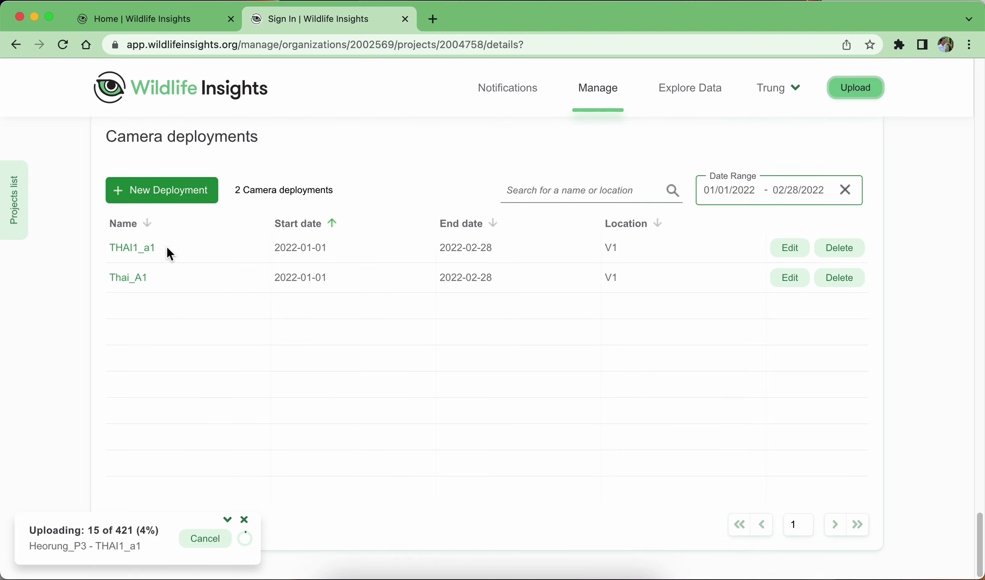
pyautogui.scroll(10, 157, 490)
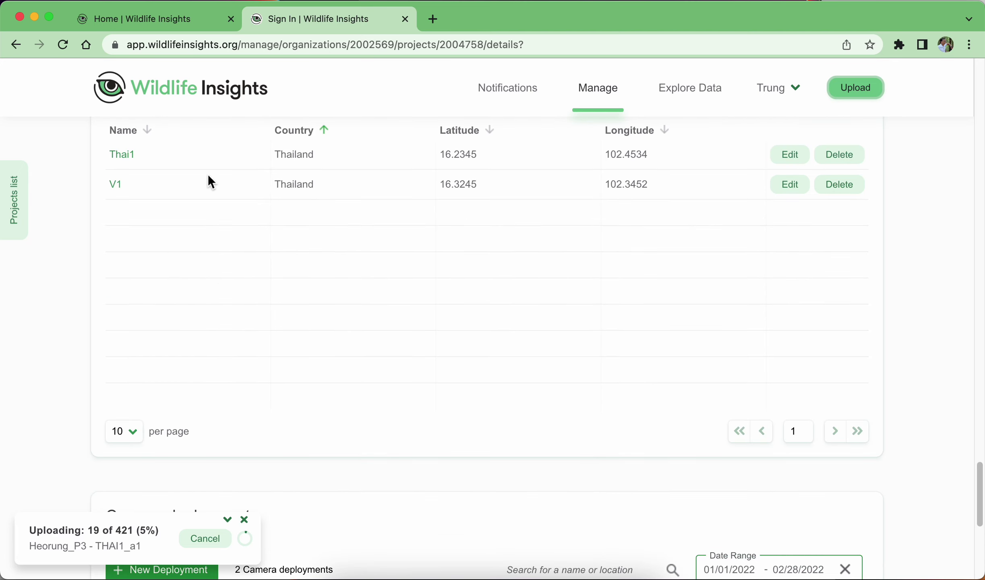
pyautogui.scroll(-1, 152, 419)
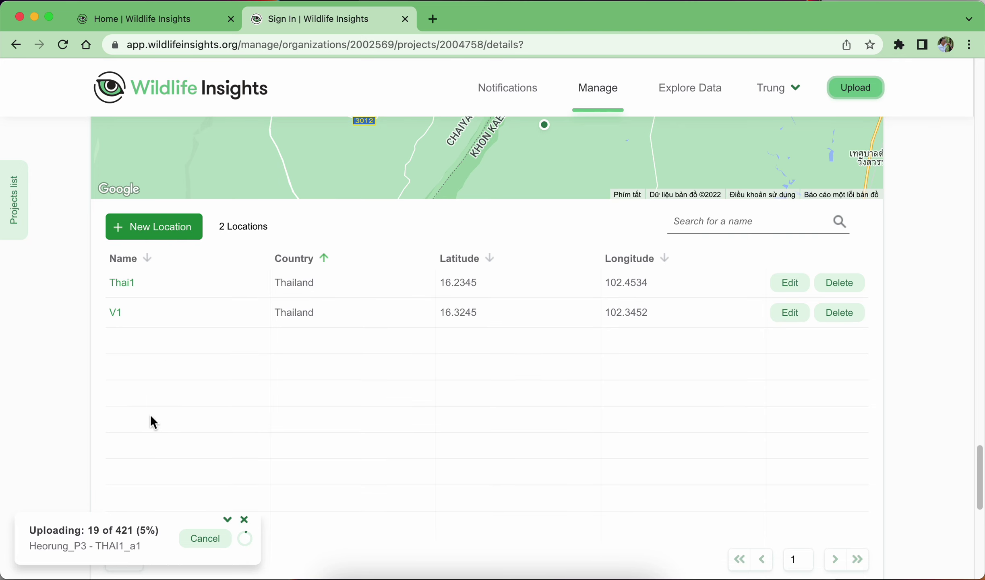
pyautogui.scroll(-4, 223, 349)
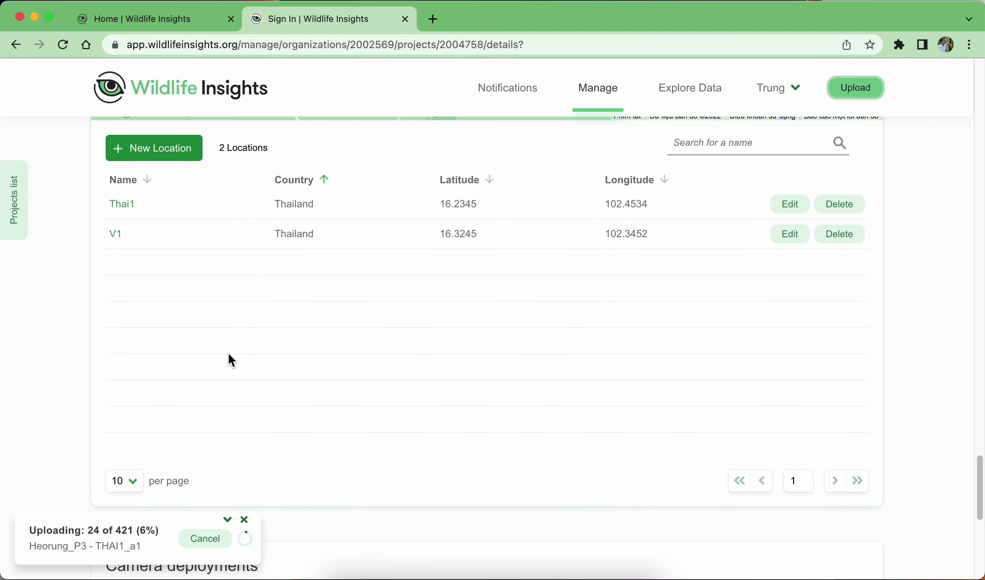
pyautogui.scroll(-2, 229, 346)
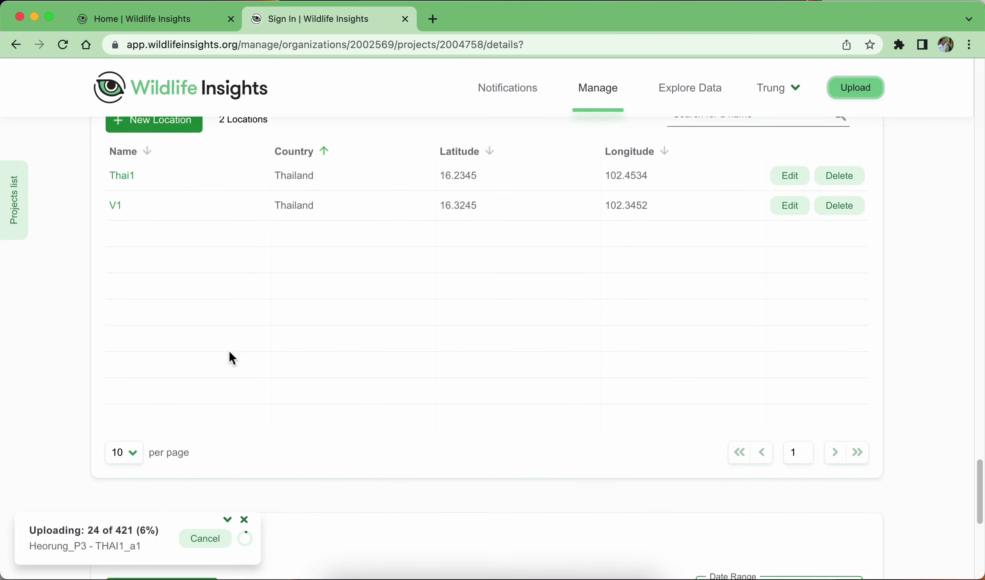
pyautogui.scroll(-15, 230, 358)
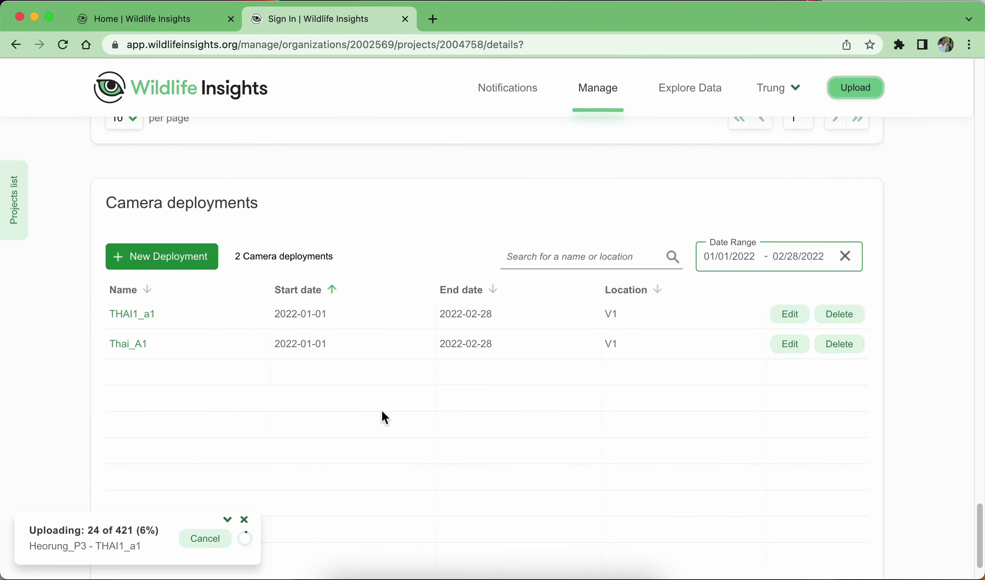
pyautogui.scroll(20, 390, 421)
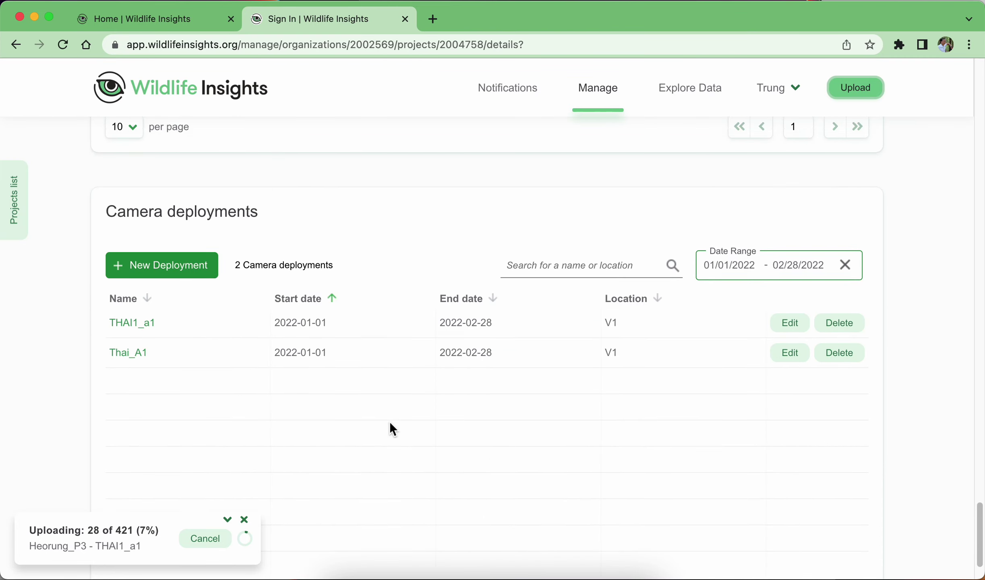
pyautogui.scroll(10, 390, 421)
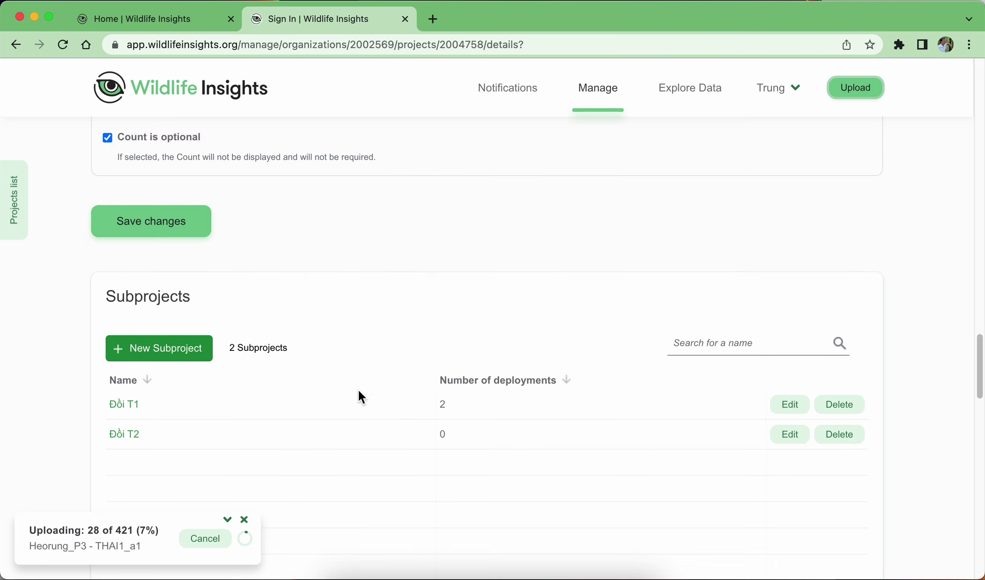
# Open Tổ chức A1_Test P3's details and cancel out of the New Camera form.
pyautogui.click(17, 198)
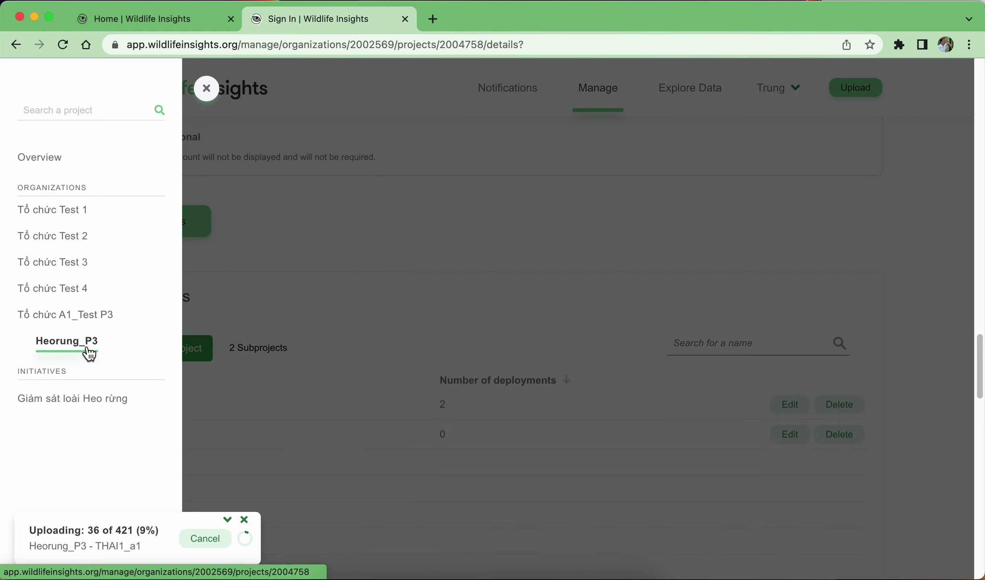
pyautogui.click(89, 315)
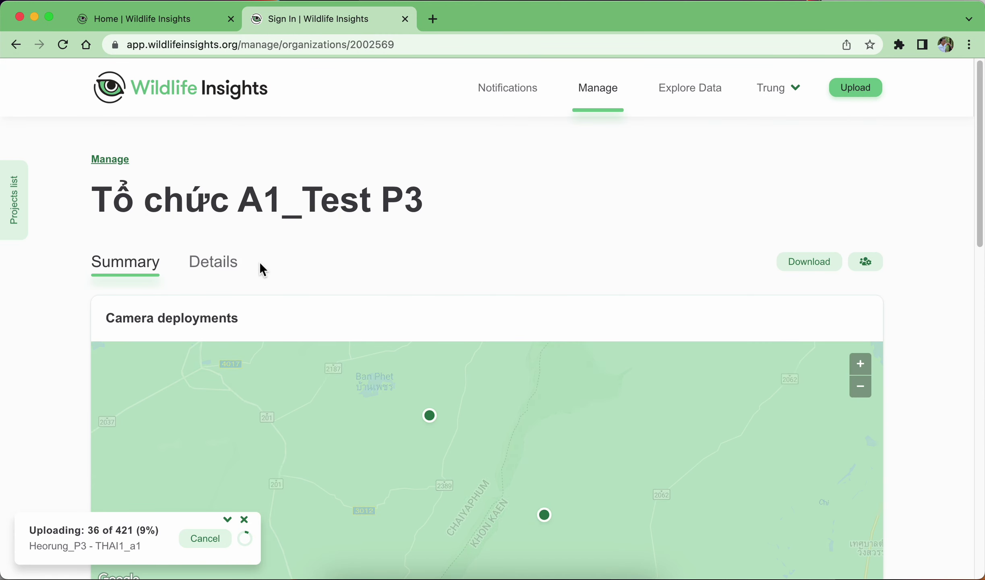
pyautogui.click(214, 262)
pyautogui.scroll(-10, 339, 212)
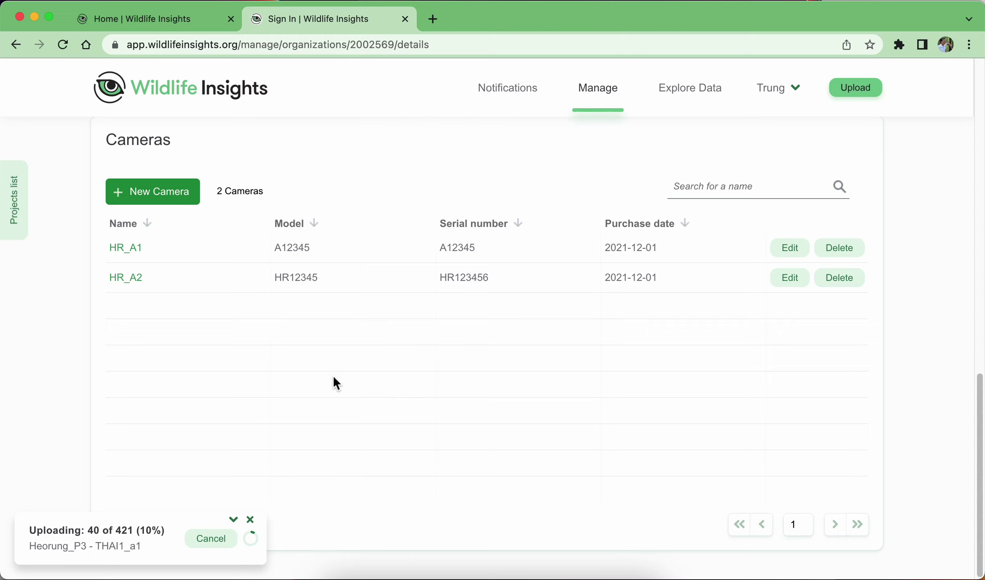
pyautogui.click(173, 189)
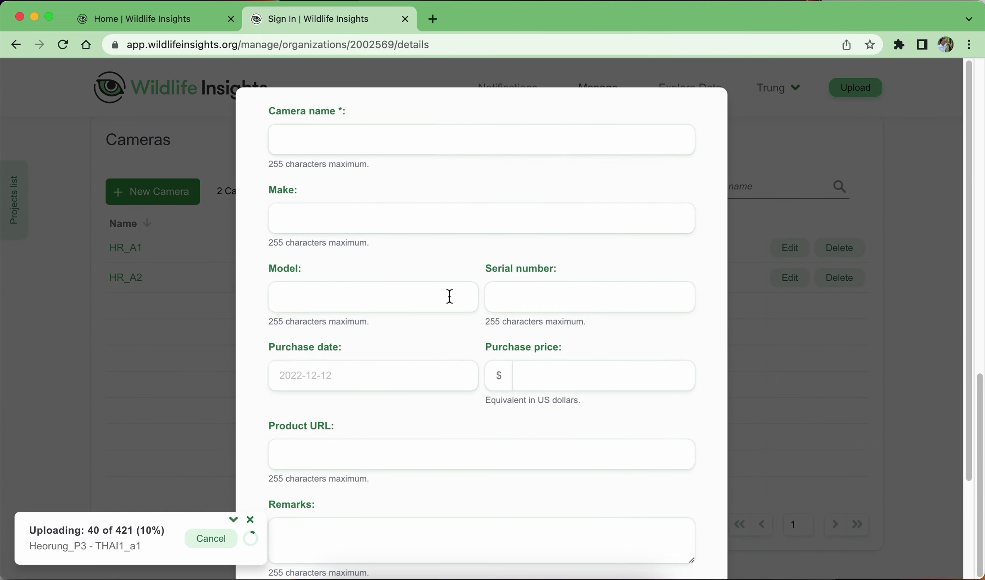
pyautogui.scroll(-3, 449, 297)
pyautogui.click(311, 532)
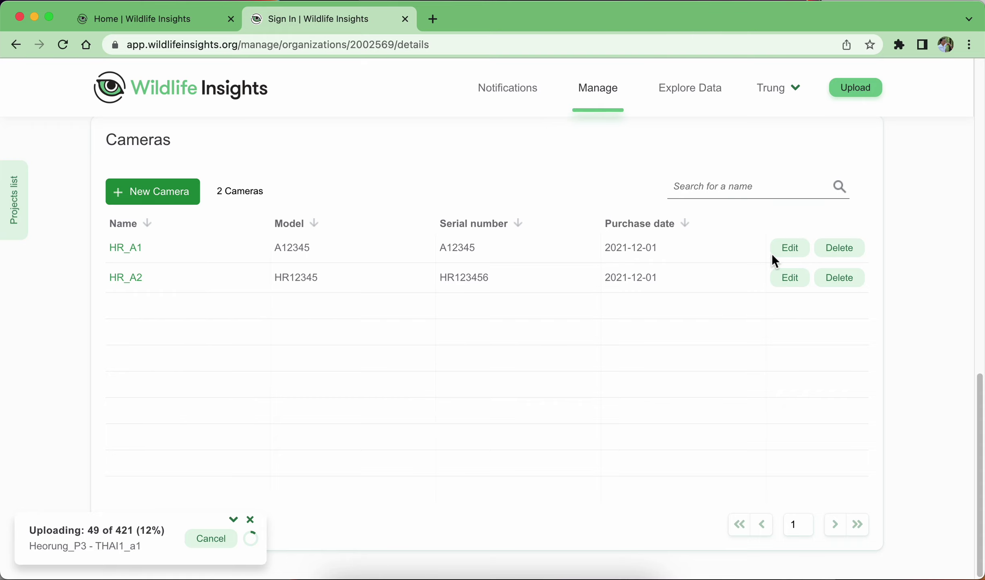
# Inspect camera HR_A1's name and ID, closing its form without changes.
pyautogui.click(790, 251)
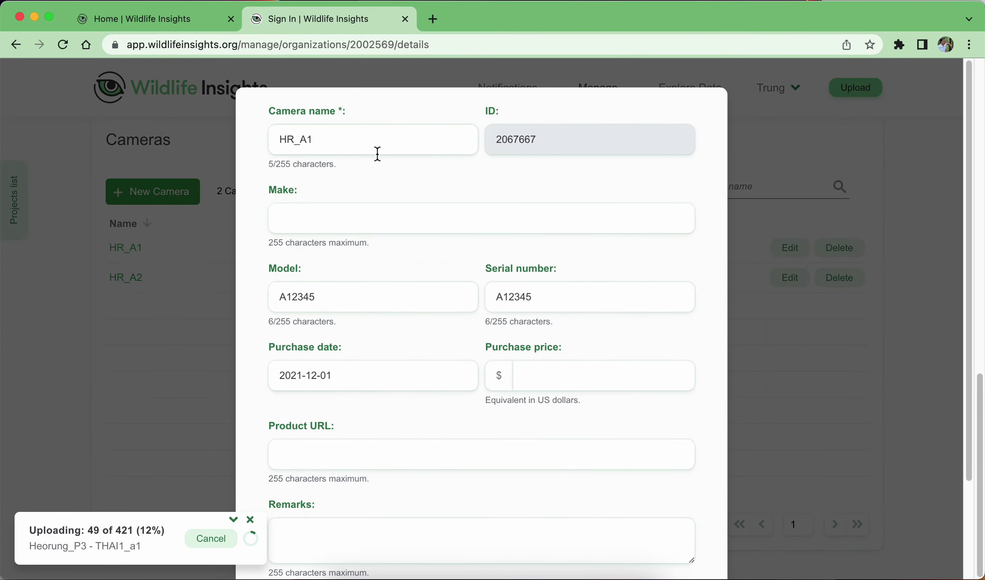
pyautogui.moveTo(282, 142); pyautogui.dragTo(313, 140)
pyautogui.moveTo(538, 139); pyautogui.dragTo(493, 136)
pyautogui.click(567, 194)
pyautogui.scroll(-3, 573, 546)
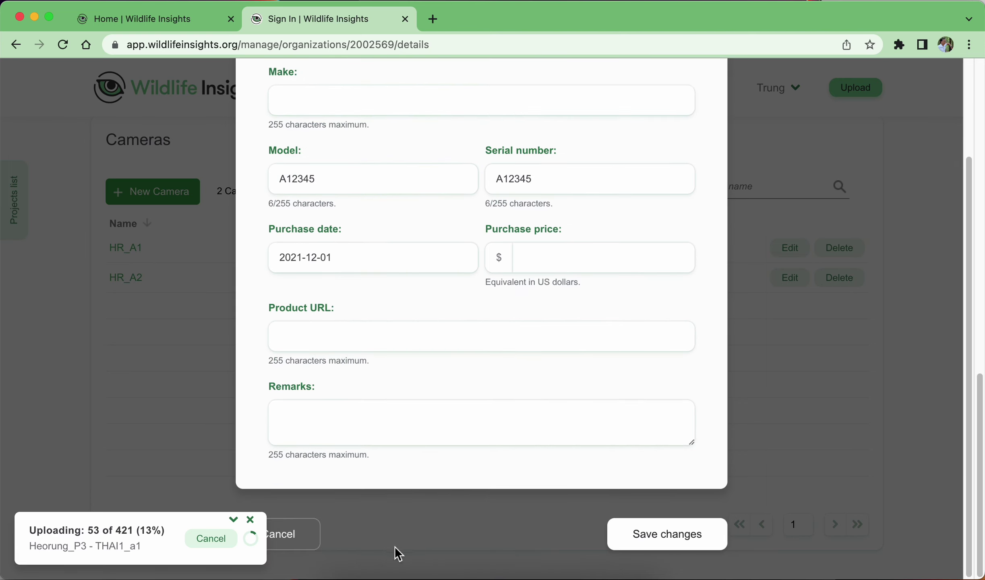
pyautogui.click(318, 537)
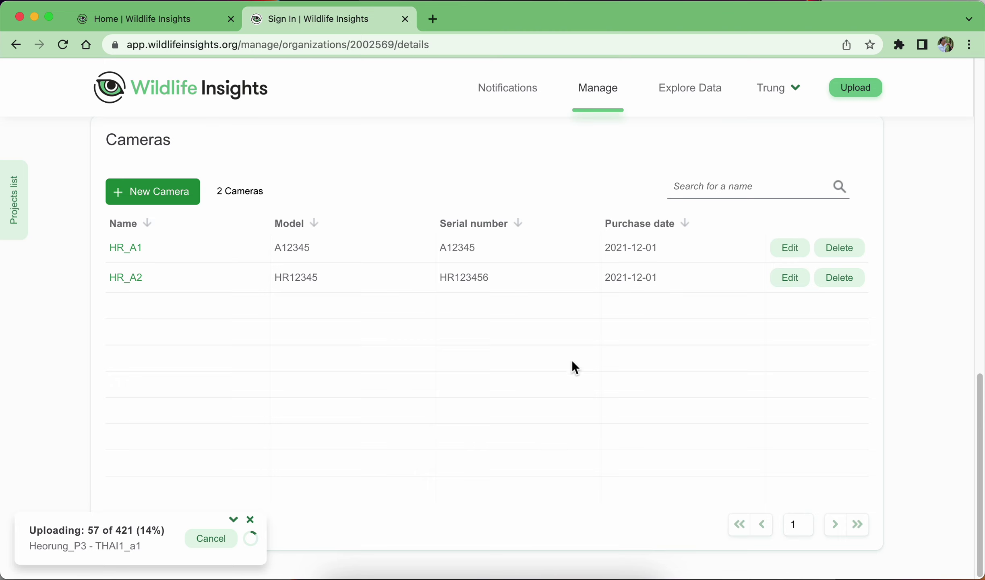
pyautogui.click(25, 213)
# Open Heorung_P3's Details tab and scroll down to its two-location Locations map.
pyautogui.click(70, 343)
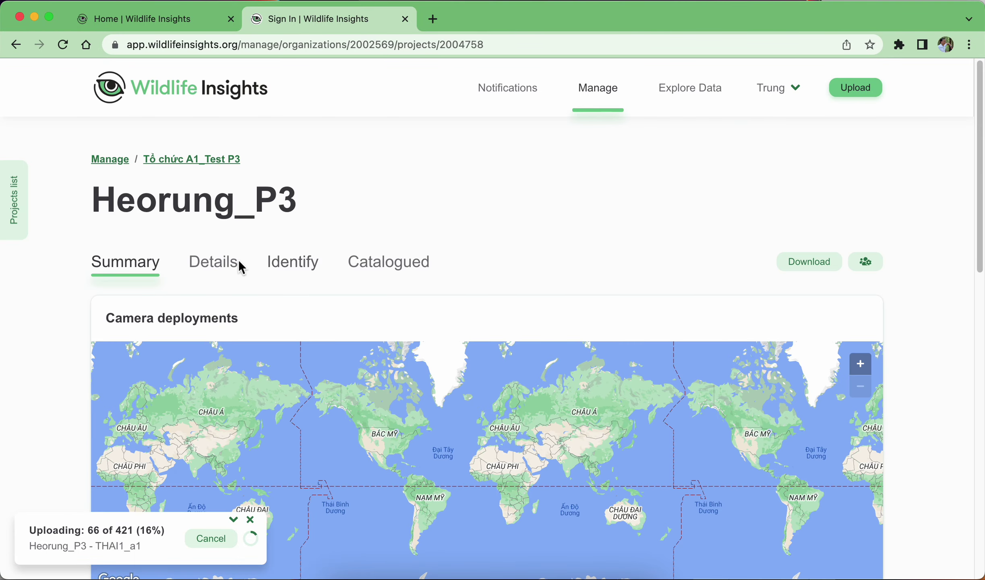
pyautogui.click(238, 264)
pyautogui.scroll(-20, 293, 391)
pyautogui.scroll(8, 345, 437)
pyautogui.scroll(-6, 346, 437)
pyautogui.scroll(10, 345, 437)
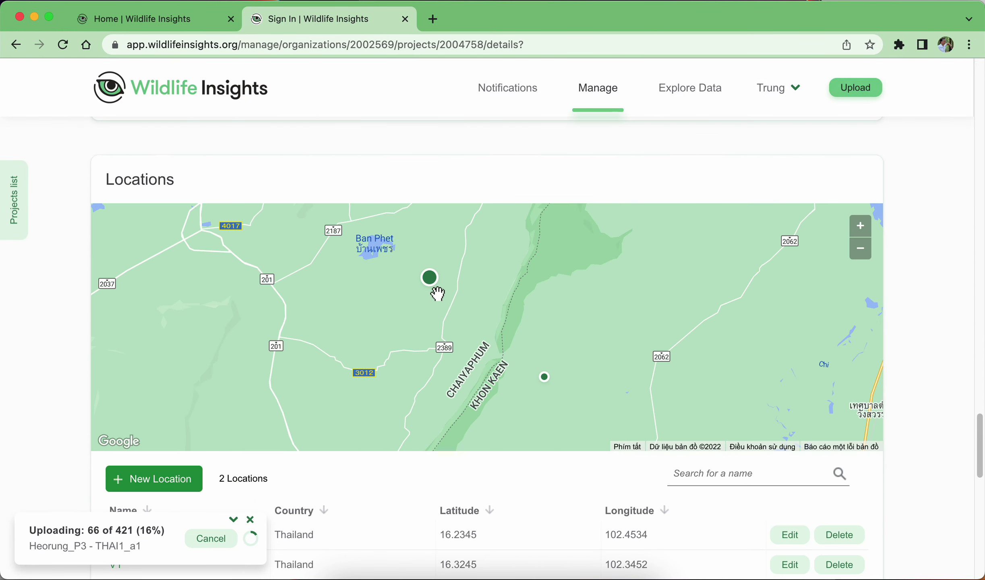
pyautogui.scroll(12, 419, 306)
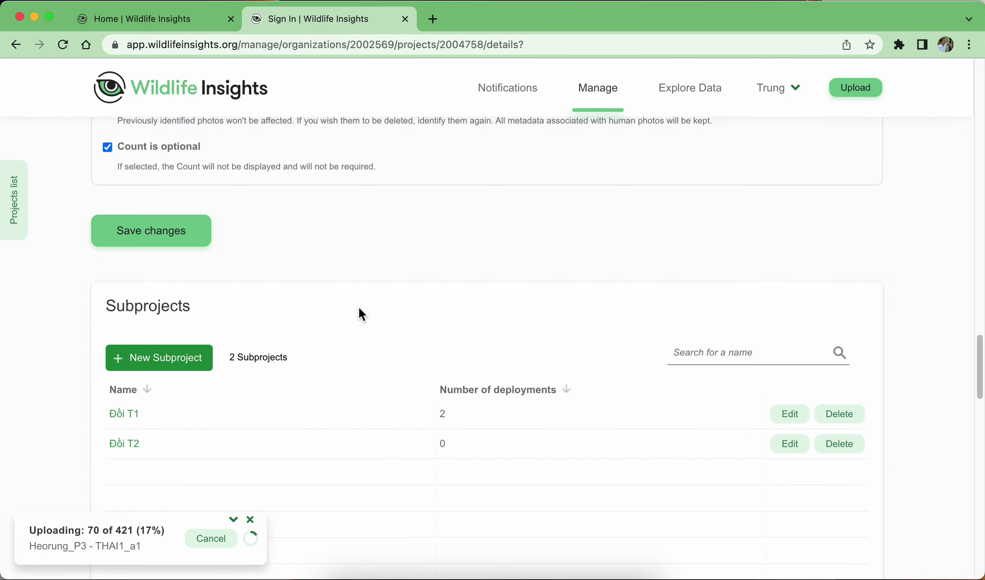
pyautogui.scroll(15, 279, 210)
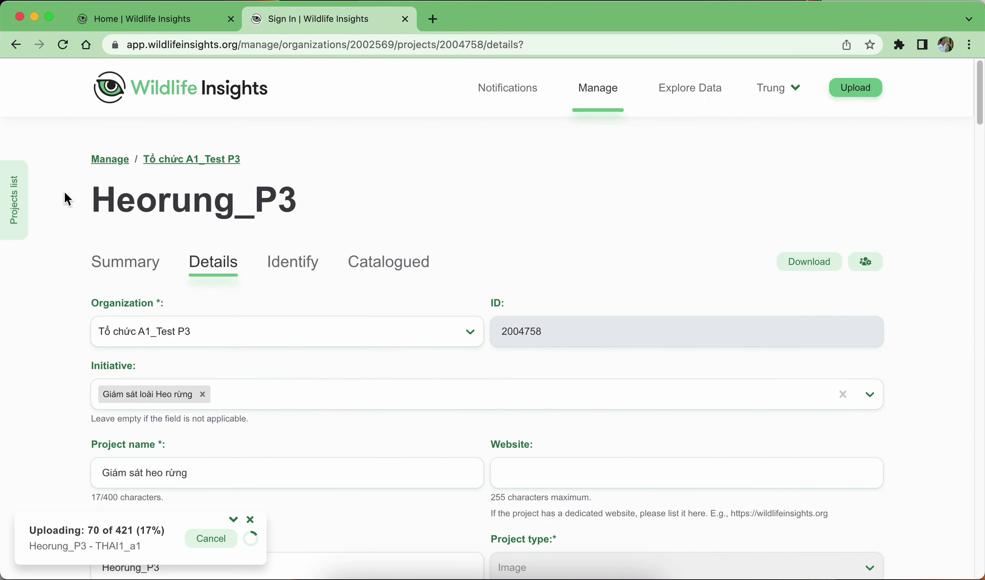
pyautogui.scroll(-10, 318, 217)
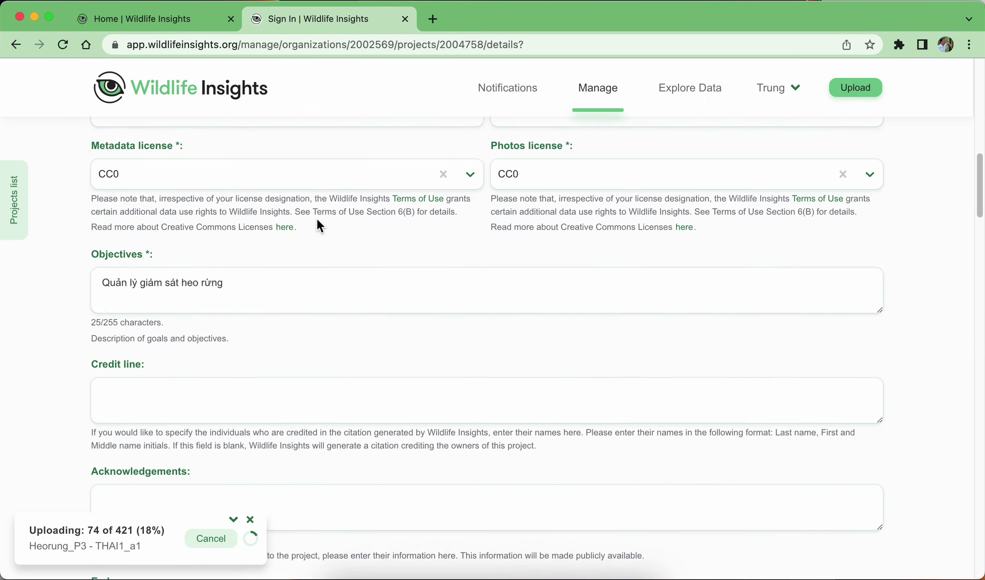
pyautogui.scroll(-15, 319, 225)
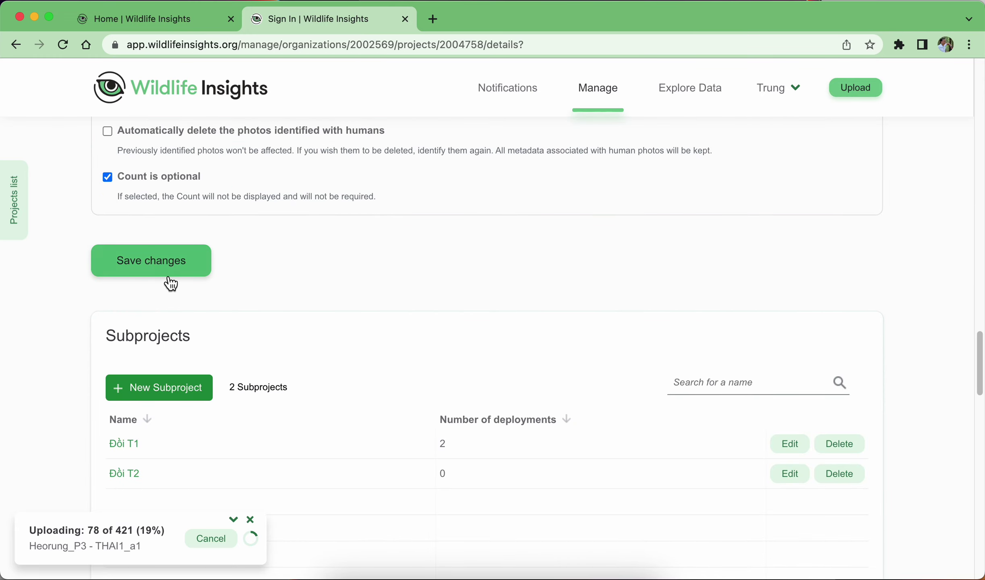
pyautogui.scroll(-3, 374, 264)
pyautogui.scroll(-2, 374, 264)
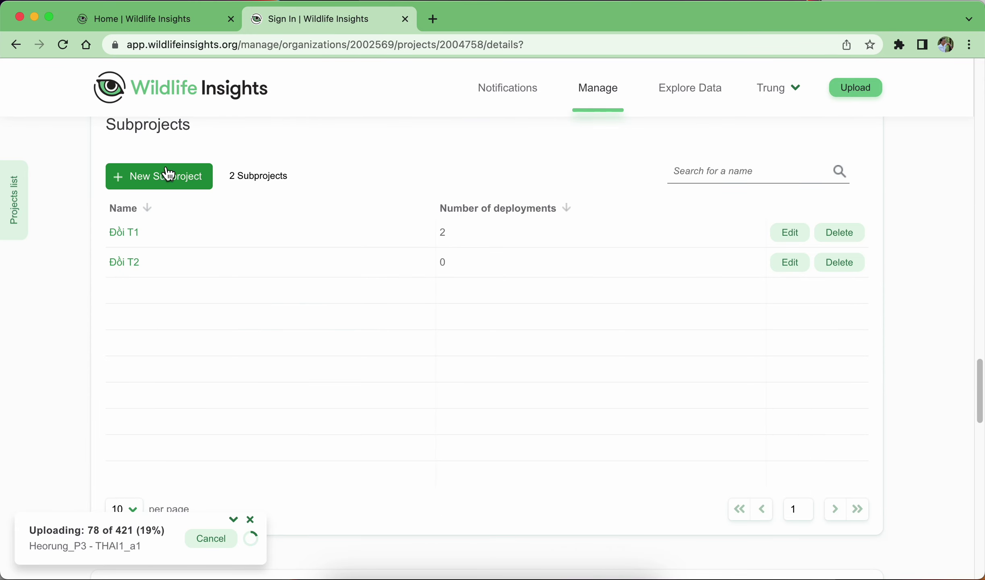
pyautogui.scroll(-10, 136, 278)
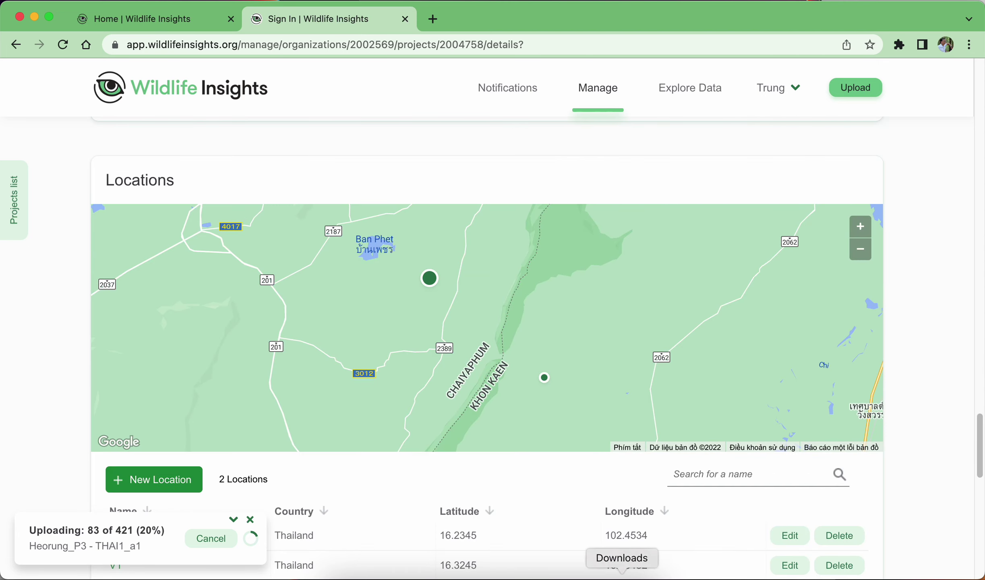
pyautogui.click(585, 570)
pyautogui.click(108, 452)
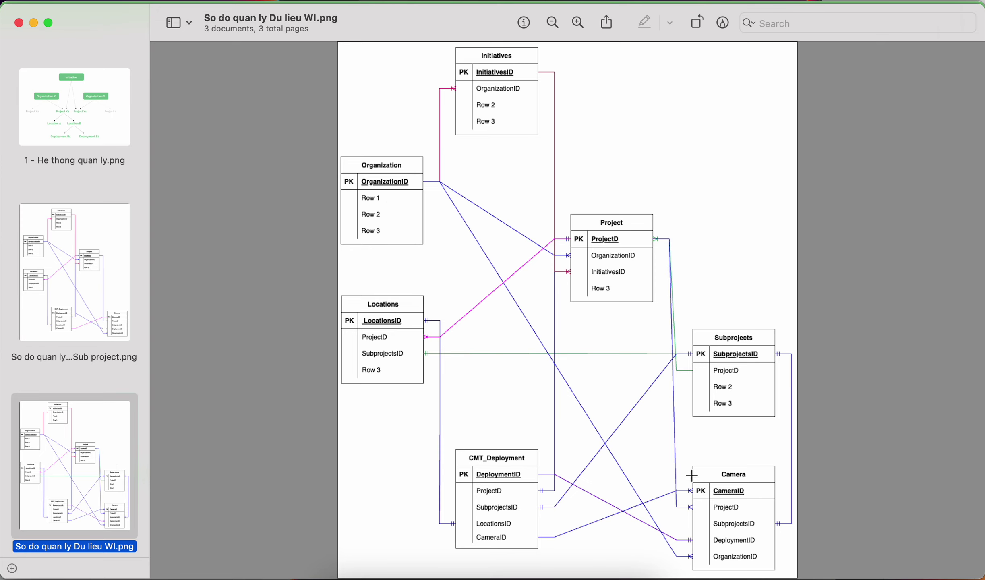
pyautogui.click(561, 574)
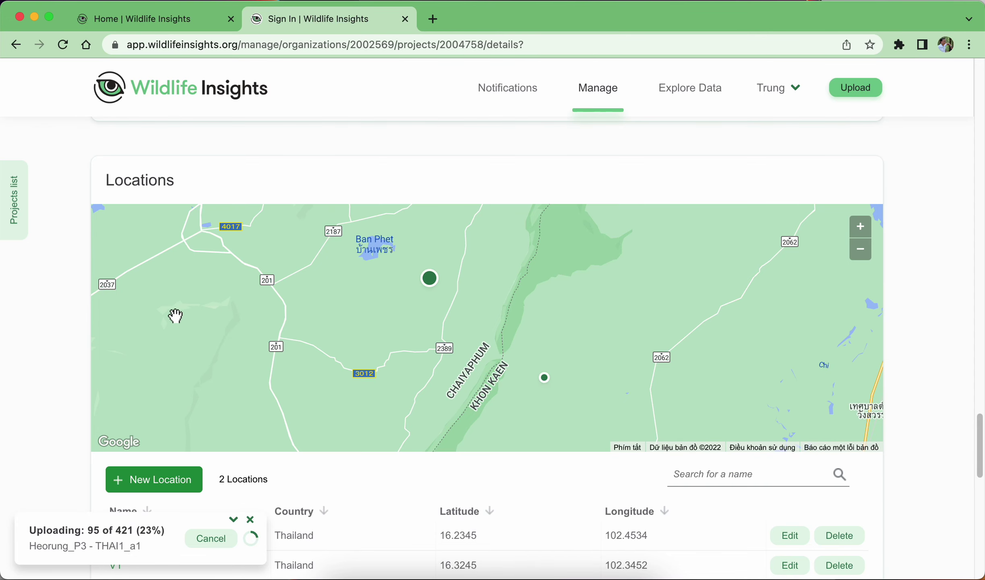
pyautogui.scroll(-1, 173, 318)
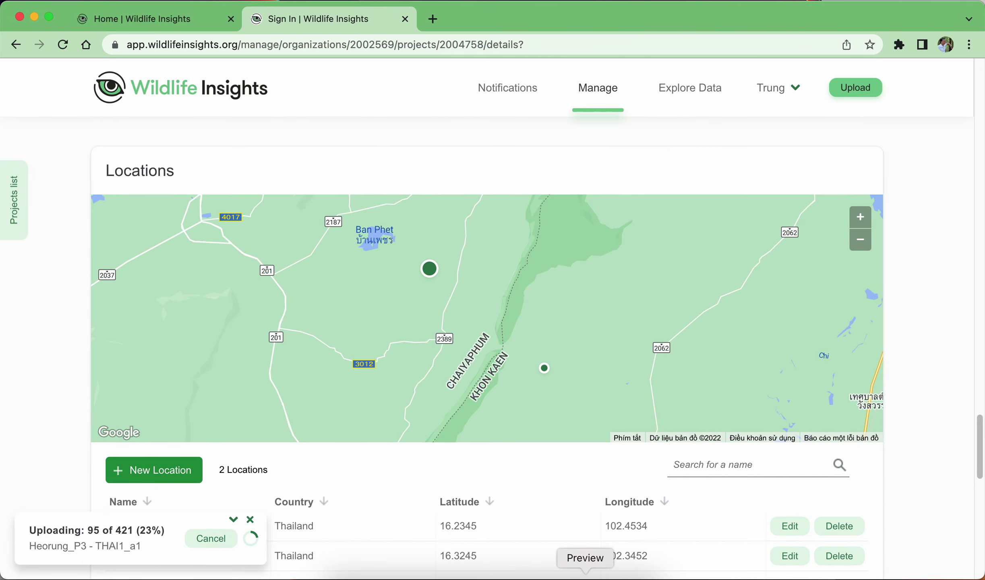
pyautogui.click(585, 574)
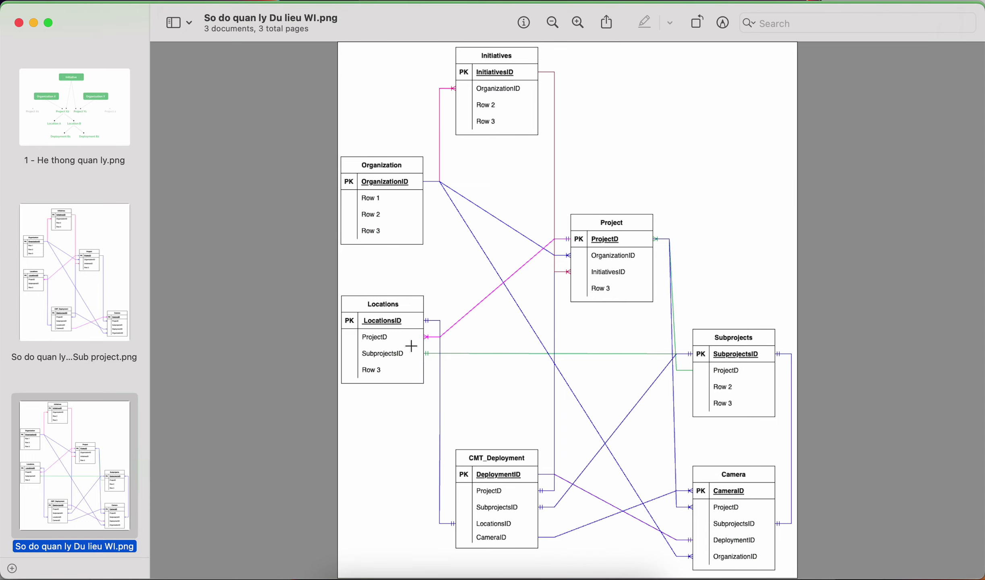
# Return to the Wildlife Insights project page and scroll down to the Camera deployments section.
pyautogui.click(561, 574)
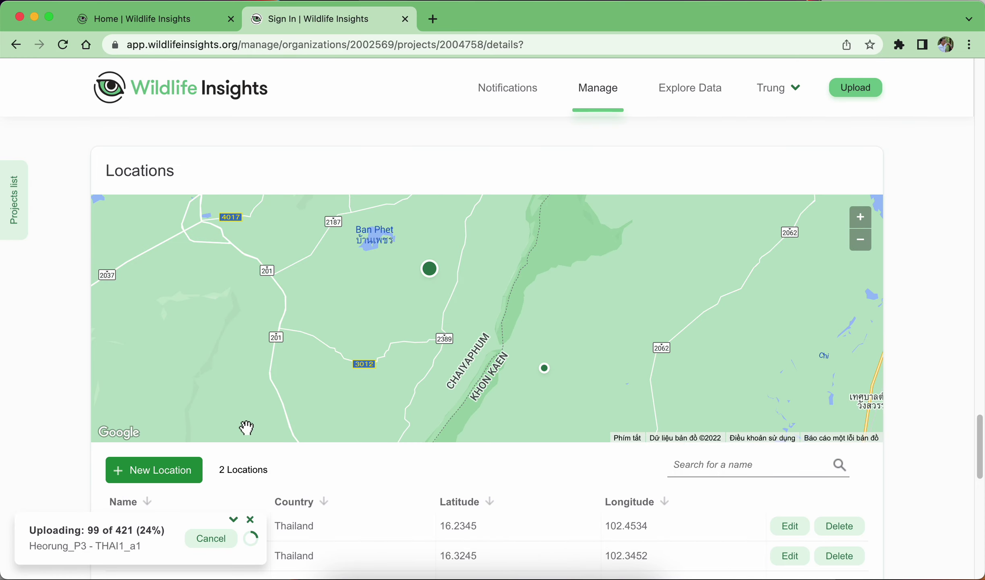
pyautogui.scroll(-5, 308, 459)
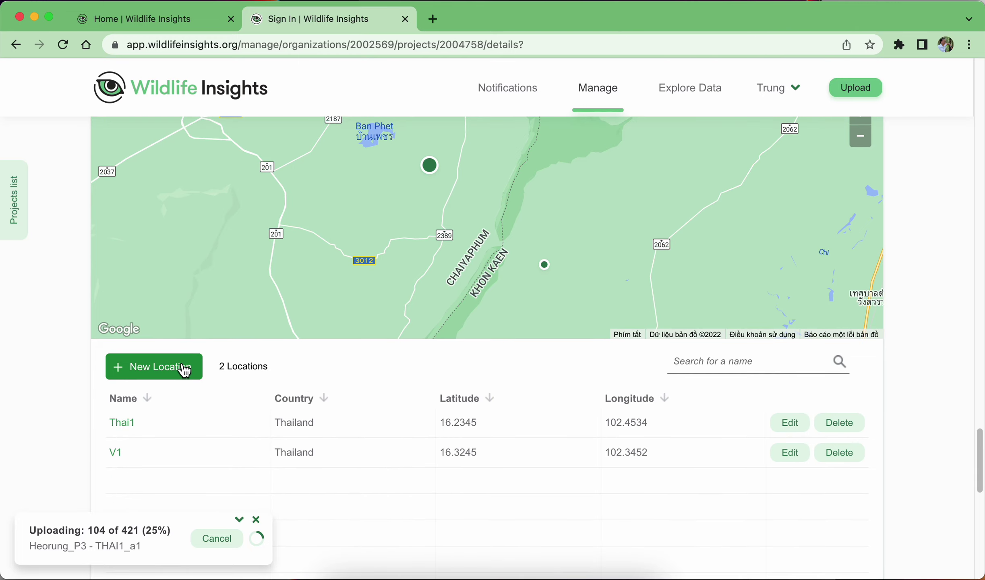
pyautogui.scroll(-10, 184, 370)
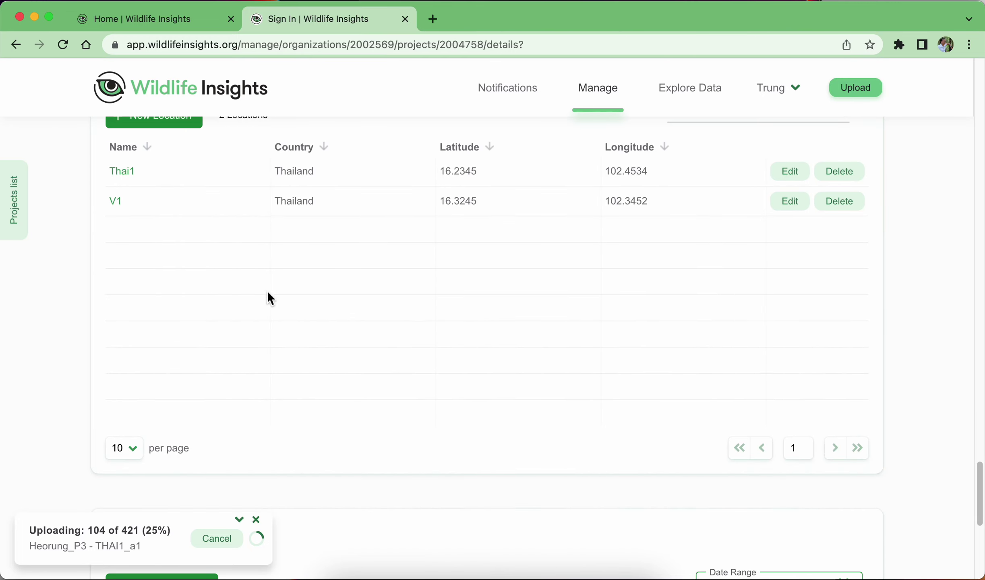
pyautogui.scroll(-9, 270, 300)
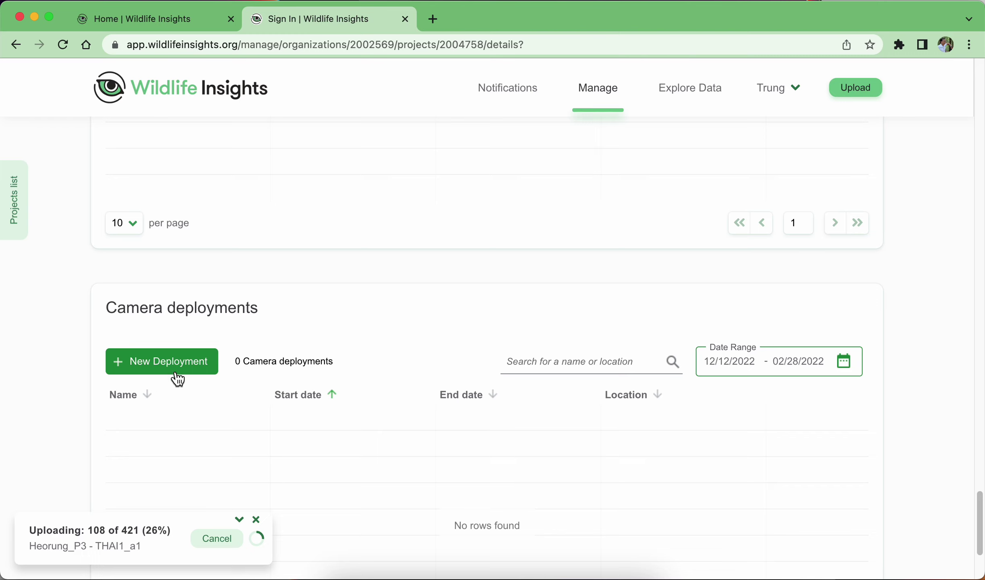
# Set the deployment Date Range to start January 1, 2022 through February 28, 2022, then apply it.
pyautogui.moveTo(712, 363); pyautogui.dragTo(811, 358)
pyautogui.click(708, 361)
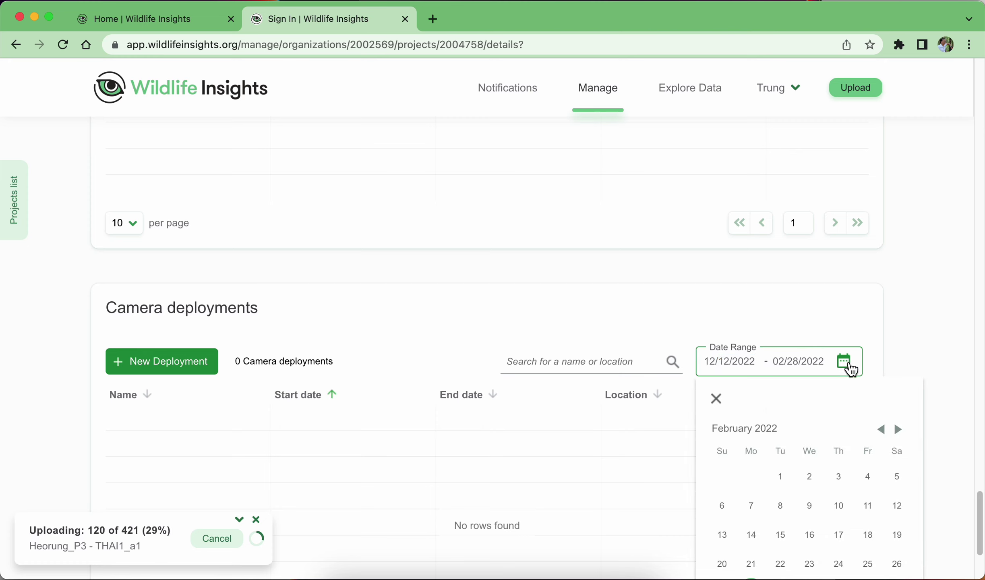
pyautogui.click(882, 430)
pyautogui.click(882, 431)
pyautogui.click(882, 430)
pyautogui.click(882, 430)
pyautogui.click(881, 430)
pyautogui.click(881, 430)
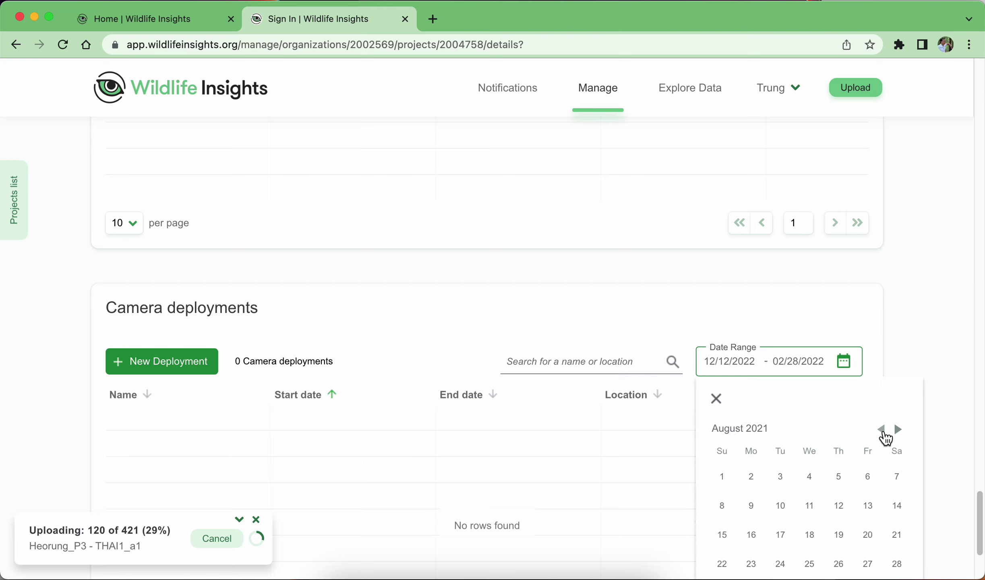
pyautogui.click(899, 431)
pyautogui.click(899, 430)
pyautogui.click(899, 430)
pyautogui.click(899, 430)
pyautogui.click(899, 430)
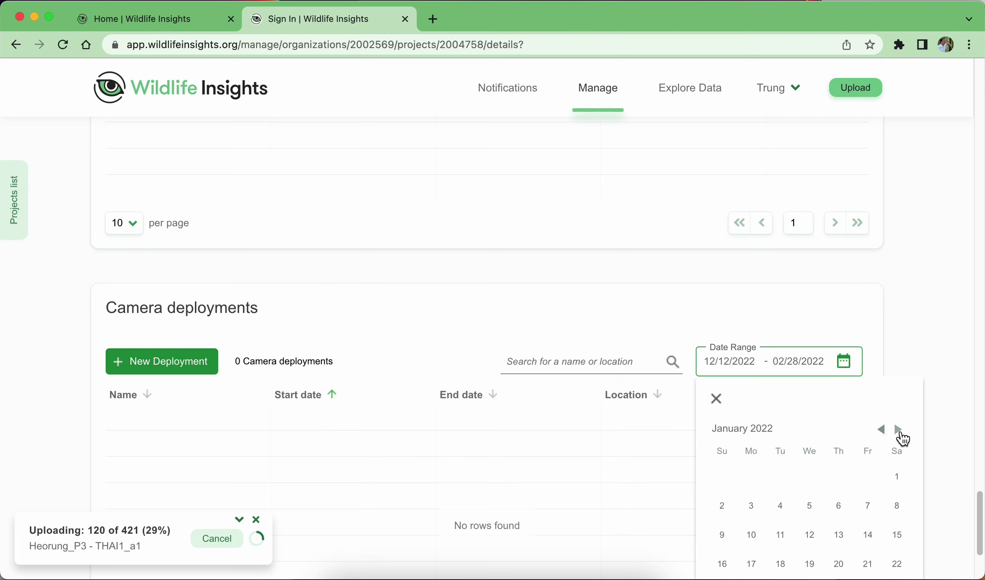
pyautogui.click(897, 480)
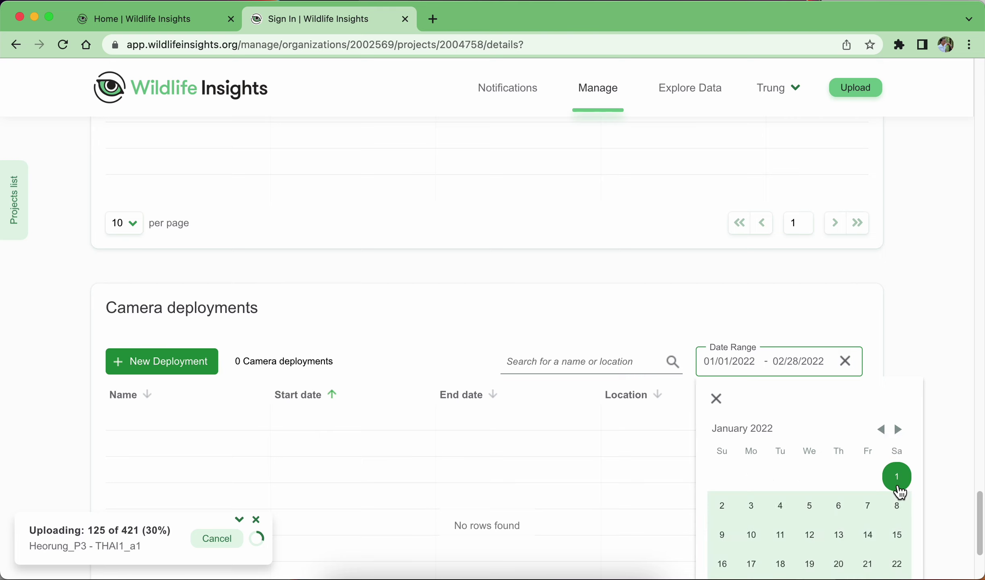
pyautogui.scroll(-5, 926, 383)
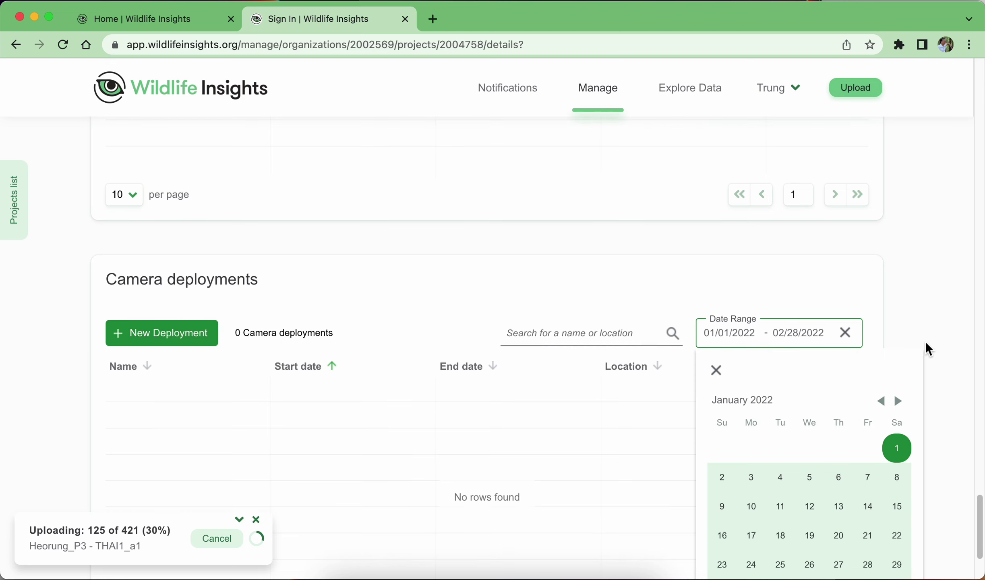
pyautogui.click(902, 514)
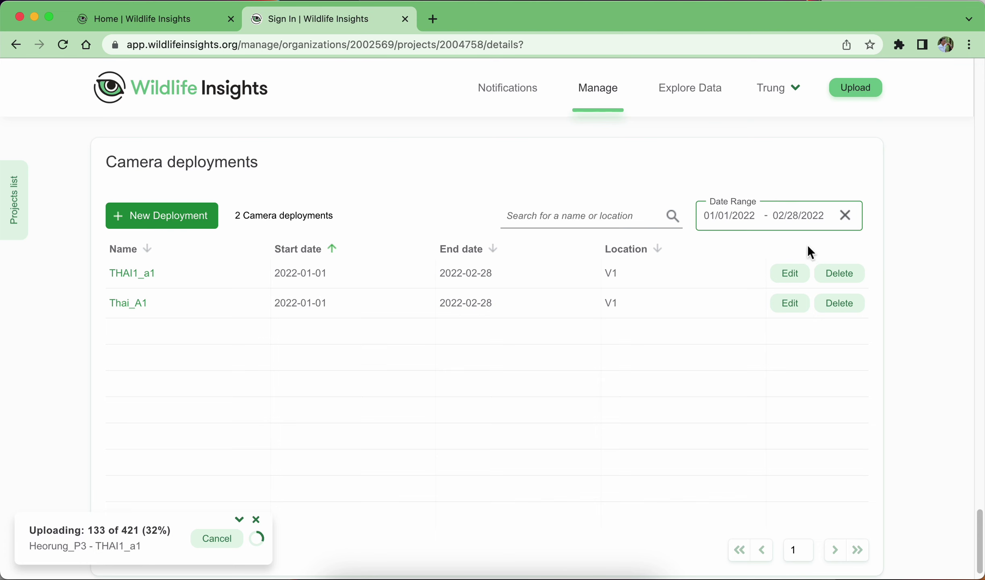
pyautogui.click(585, 575)
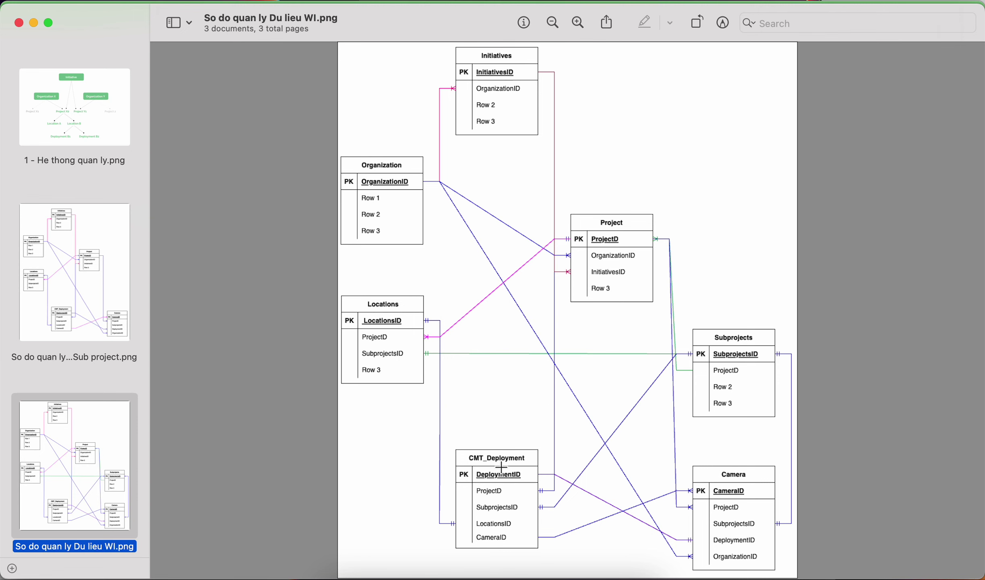
pyautogui.click(563, 576)
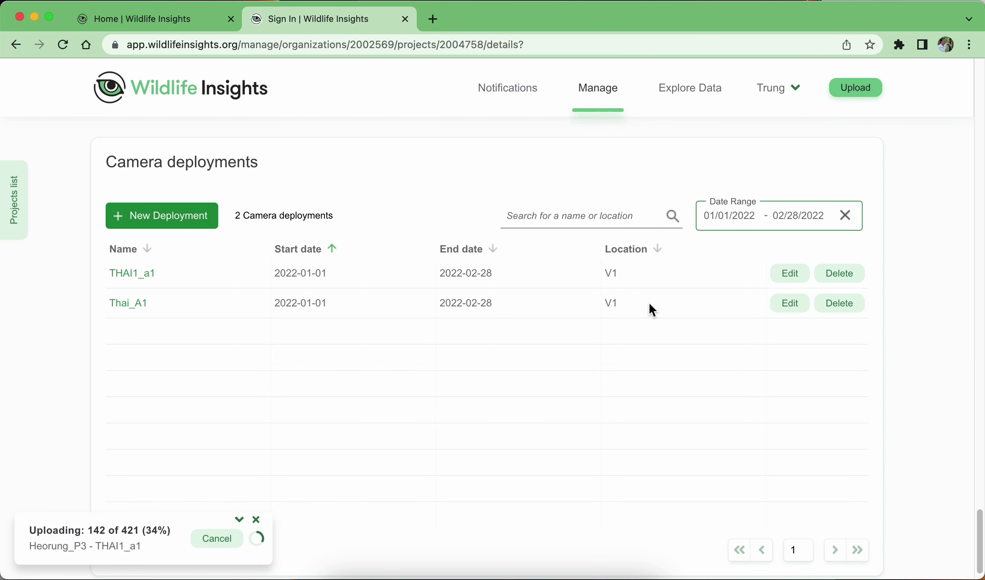
# Cancel the running photo upload, then select all 421 photos in the folder for a new upload.
pyautogui.click(215, 547)
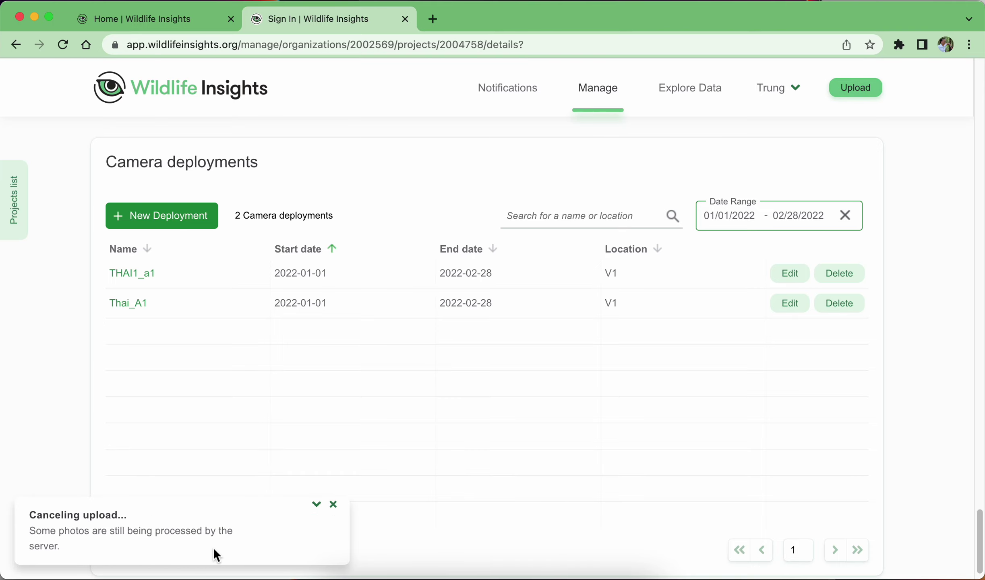
pyautogui.click(853, 93)
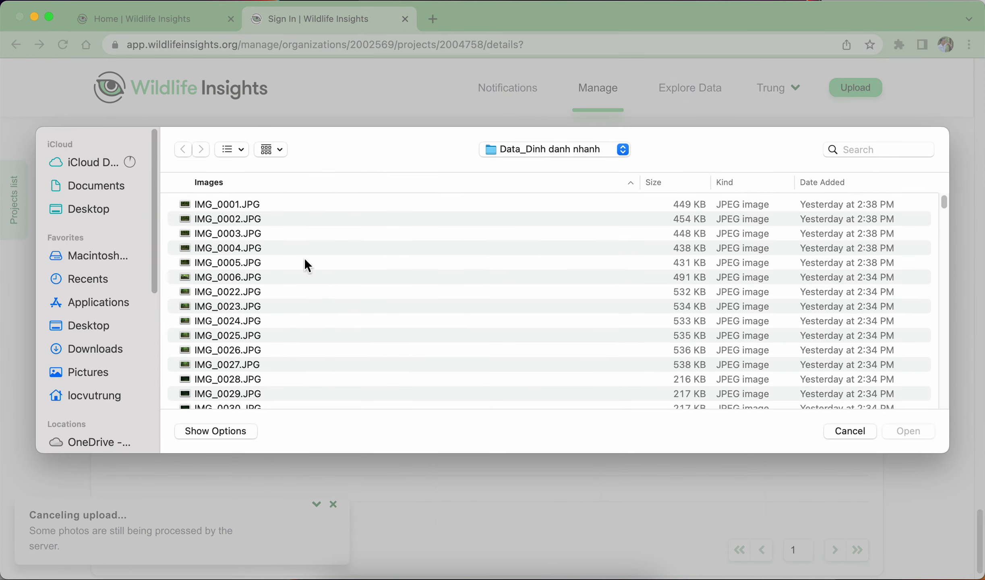
pyautogui.click(305, 262)
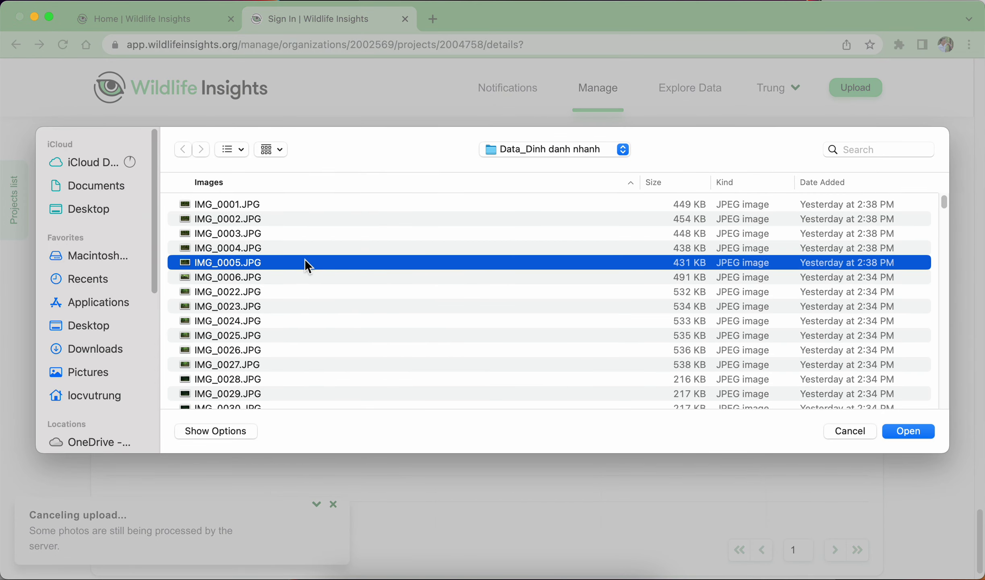
pyautogui.press('super+a')
pyautogui.click(908, 431)
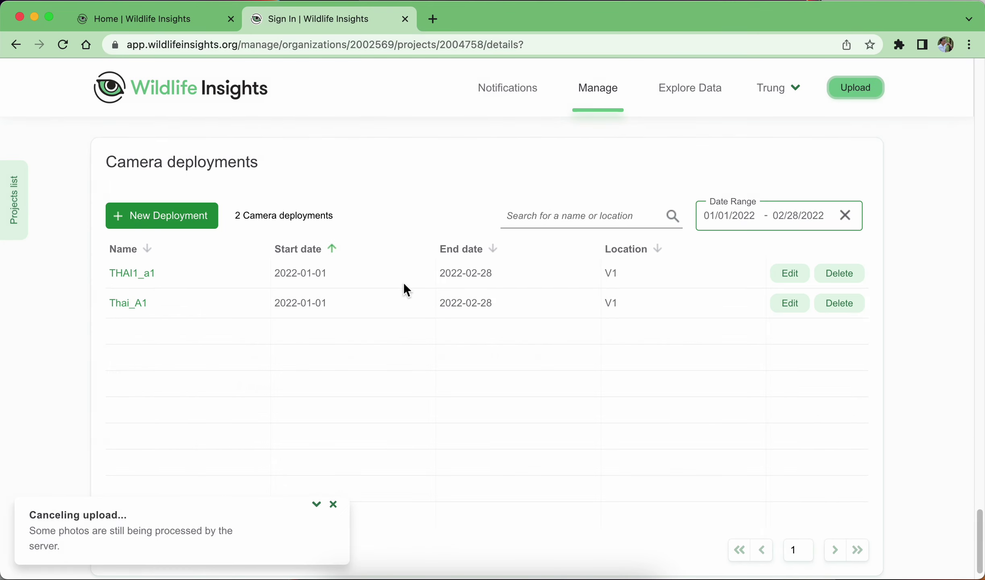
# Choose THAI1_a1 as the deployment, dismiss the upload-canceled notice, and close the upload dialog without uploading.
pyautogui.click(410, 430)
pyautogui.click(379, 468)
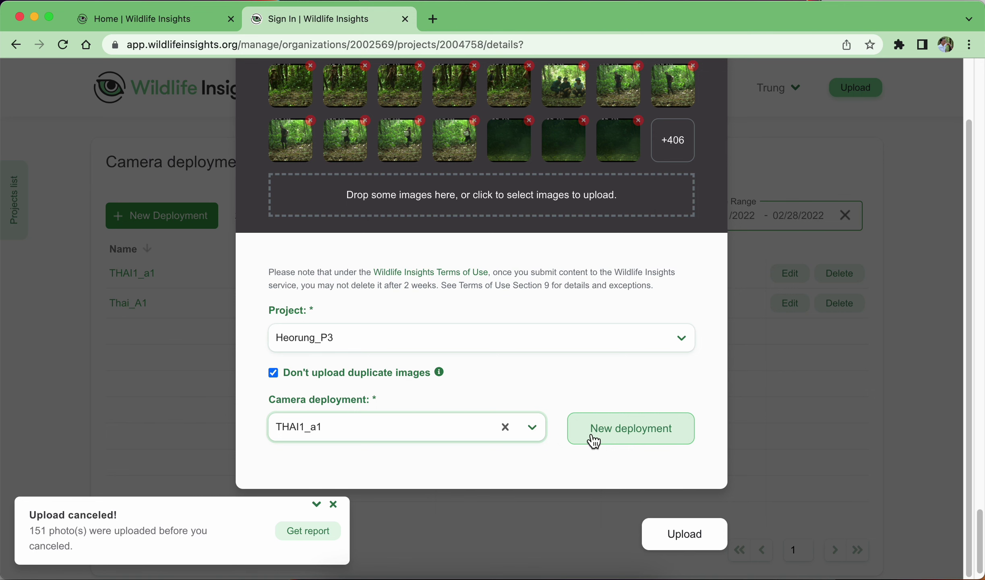
pyautogui.click(340, 505)
pyautogui.click(302, 535)
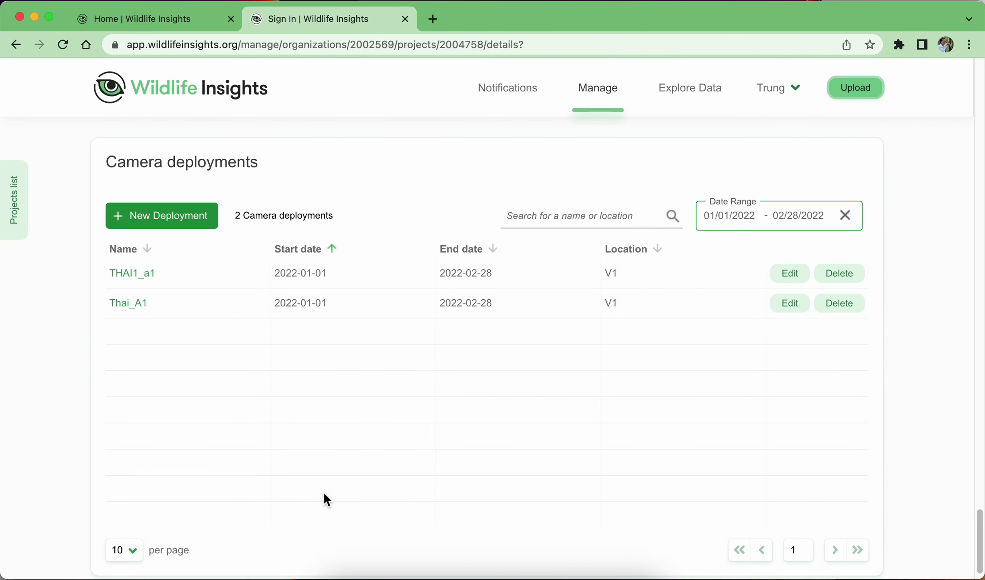